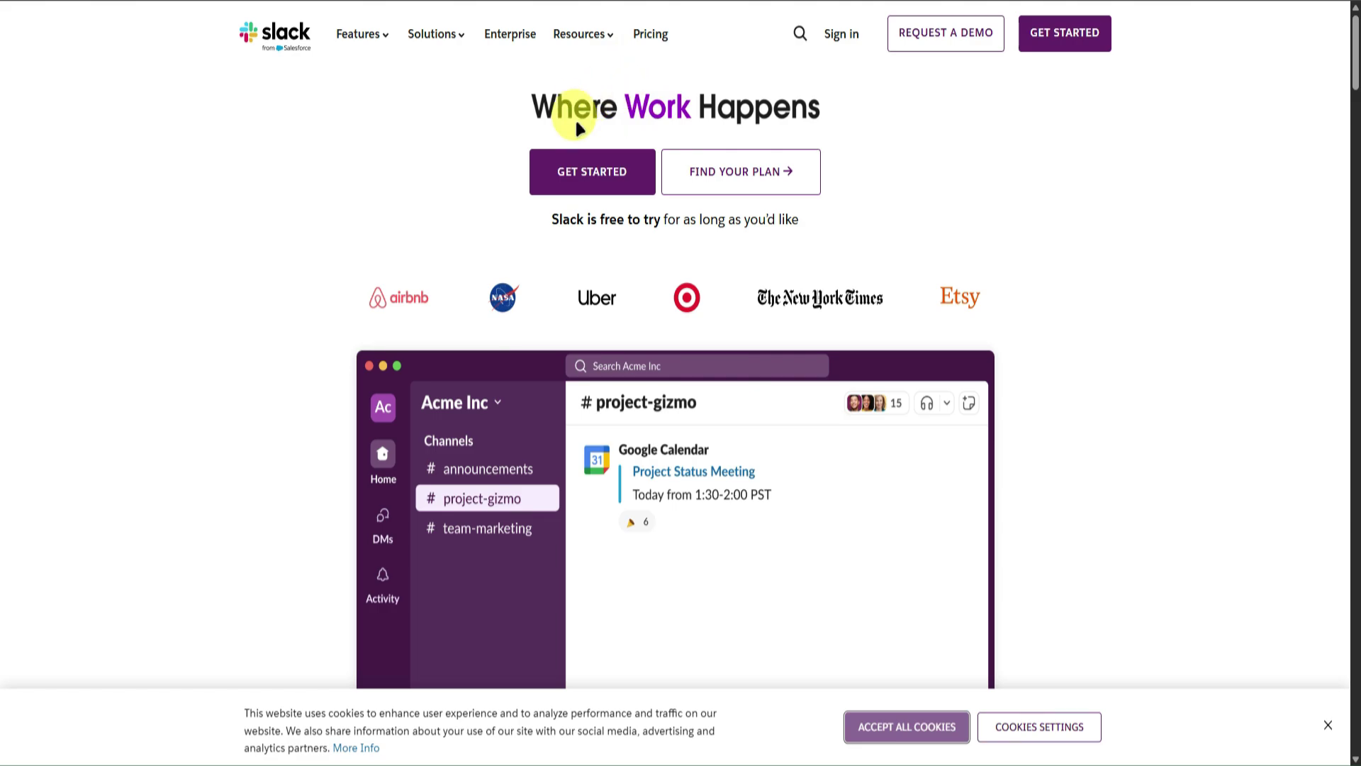
Step: Begin the Slack sign-up and choose to create a new workspace
left_click(573, 151)
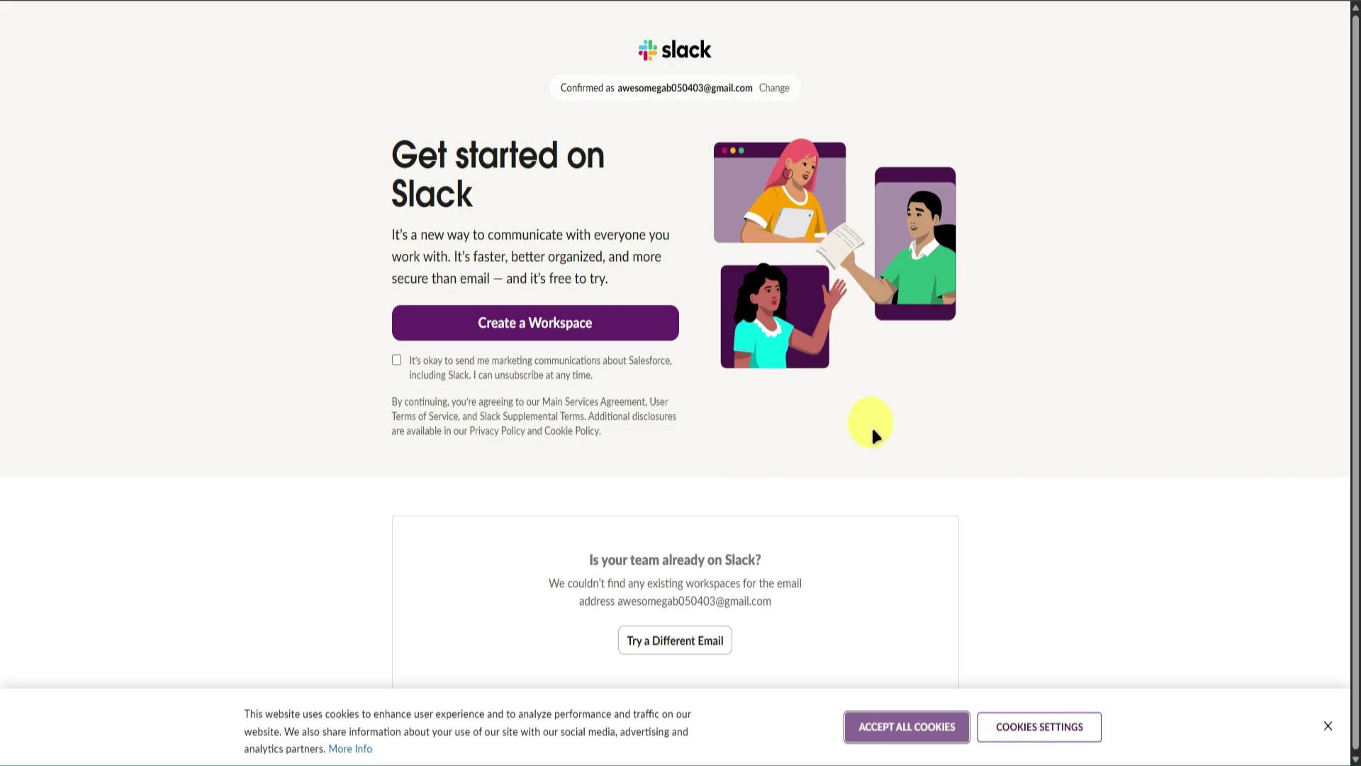
left_click(550, 322)
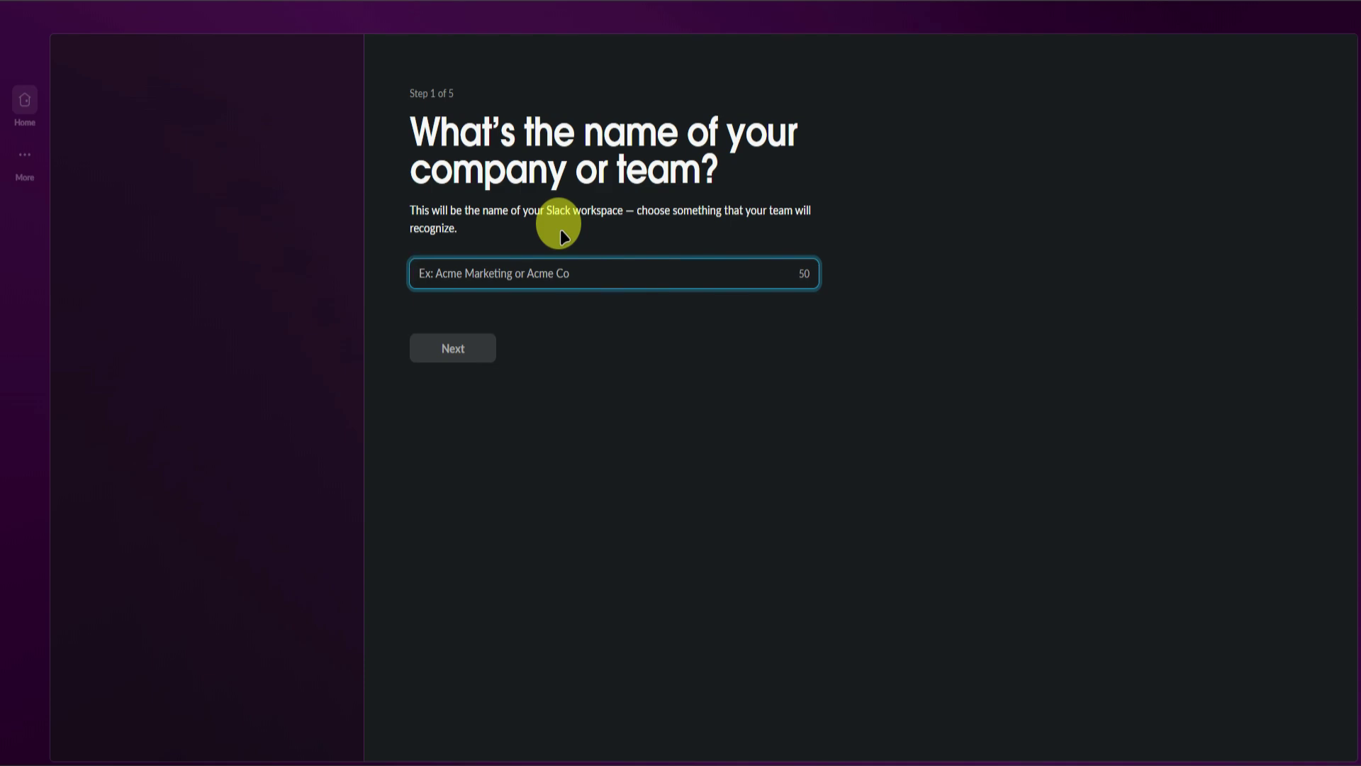
Step: Name the workspace Sample Co. and confirm your display name
type("Sam")
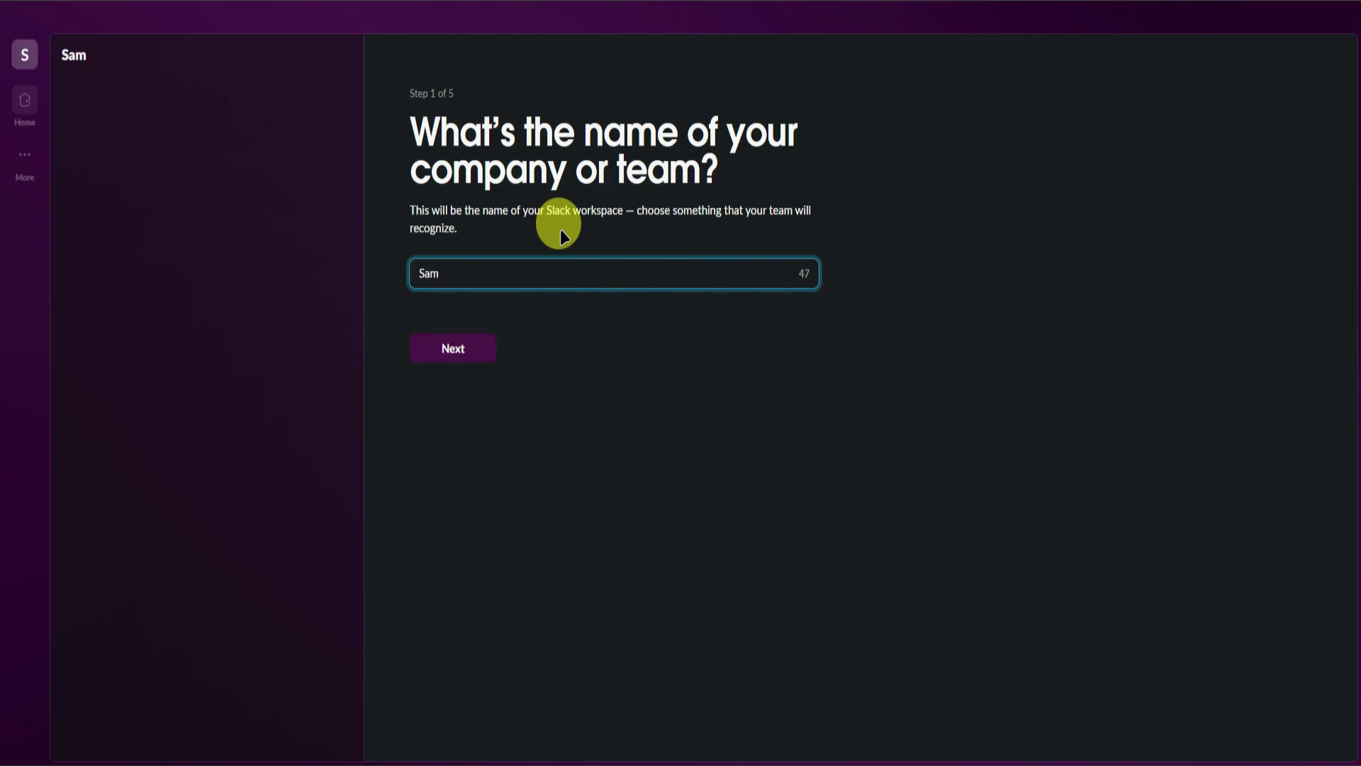
type("ple Co.")
left_click(471, 350)
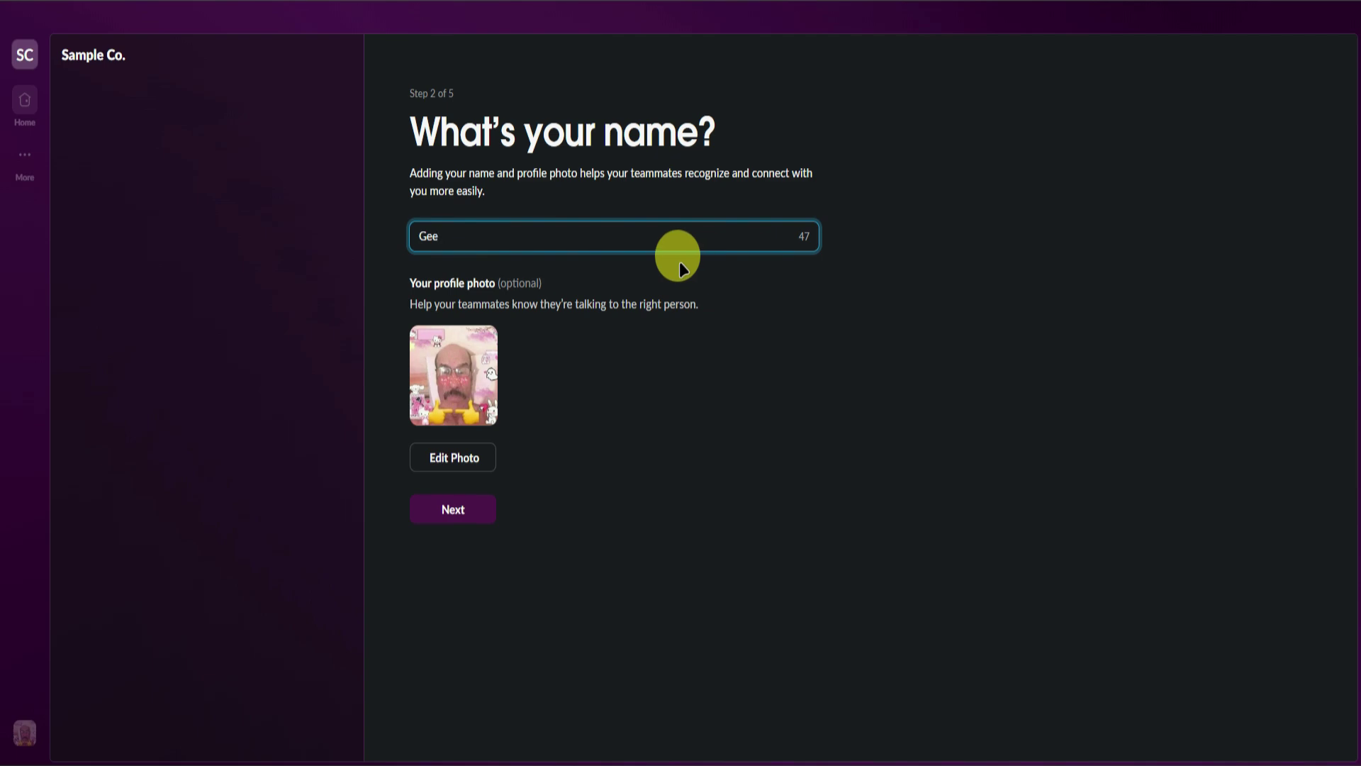
left_click(454, 513)
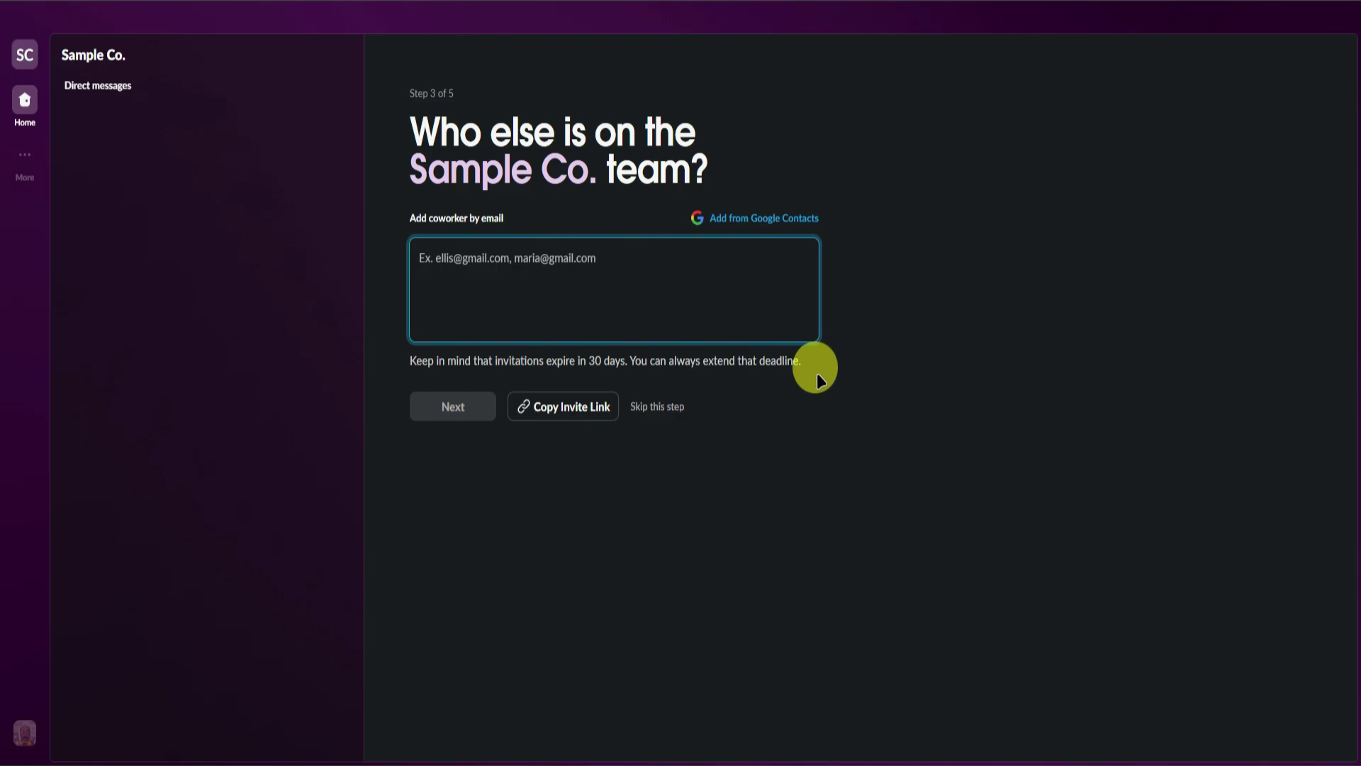
Step: Skip inviting coworkers and enter YouTube Videos as the team's project
left_click(656, 410)
left_click(811, 434)
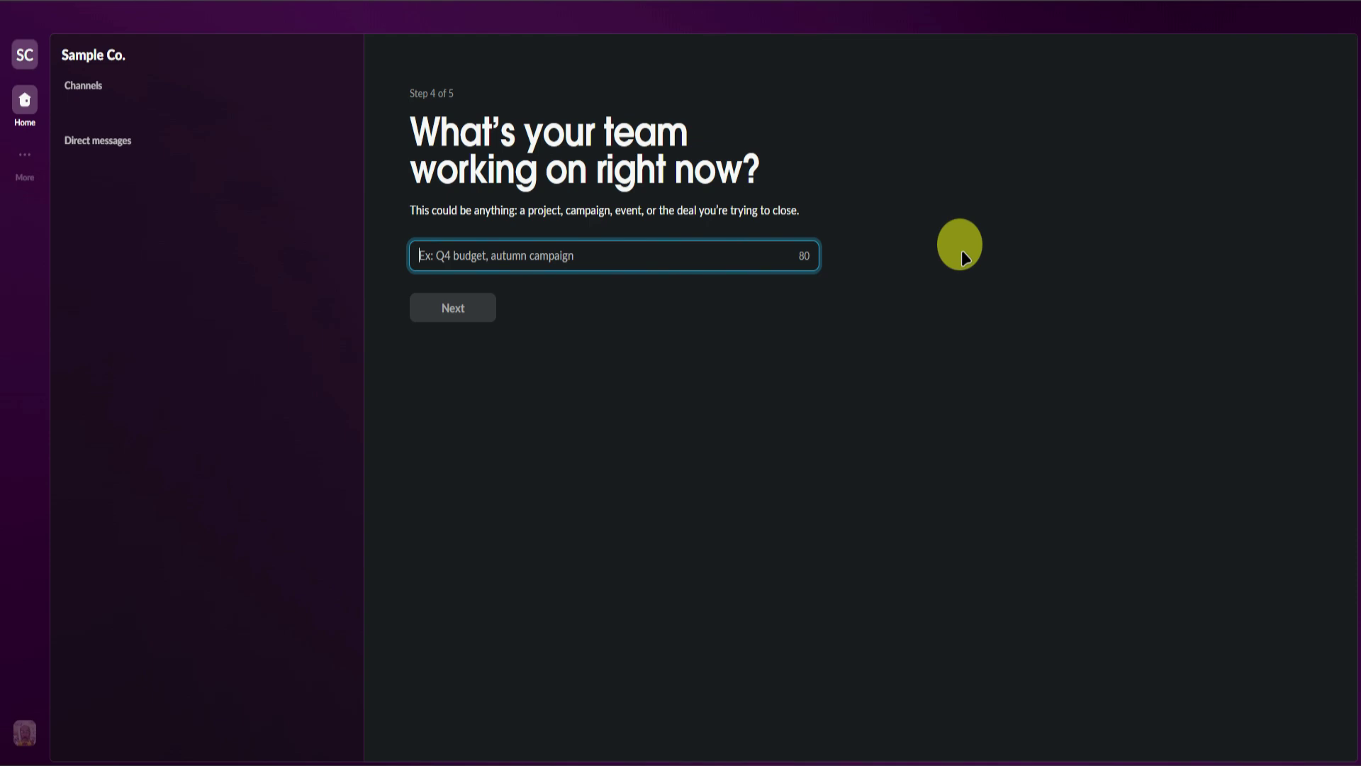
type("Yo")
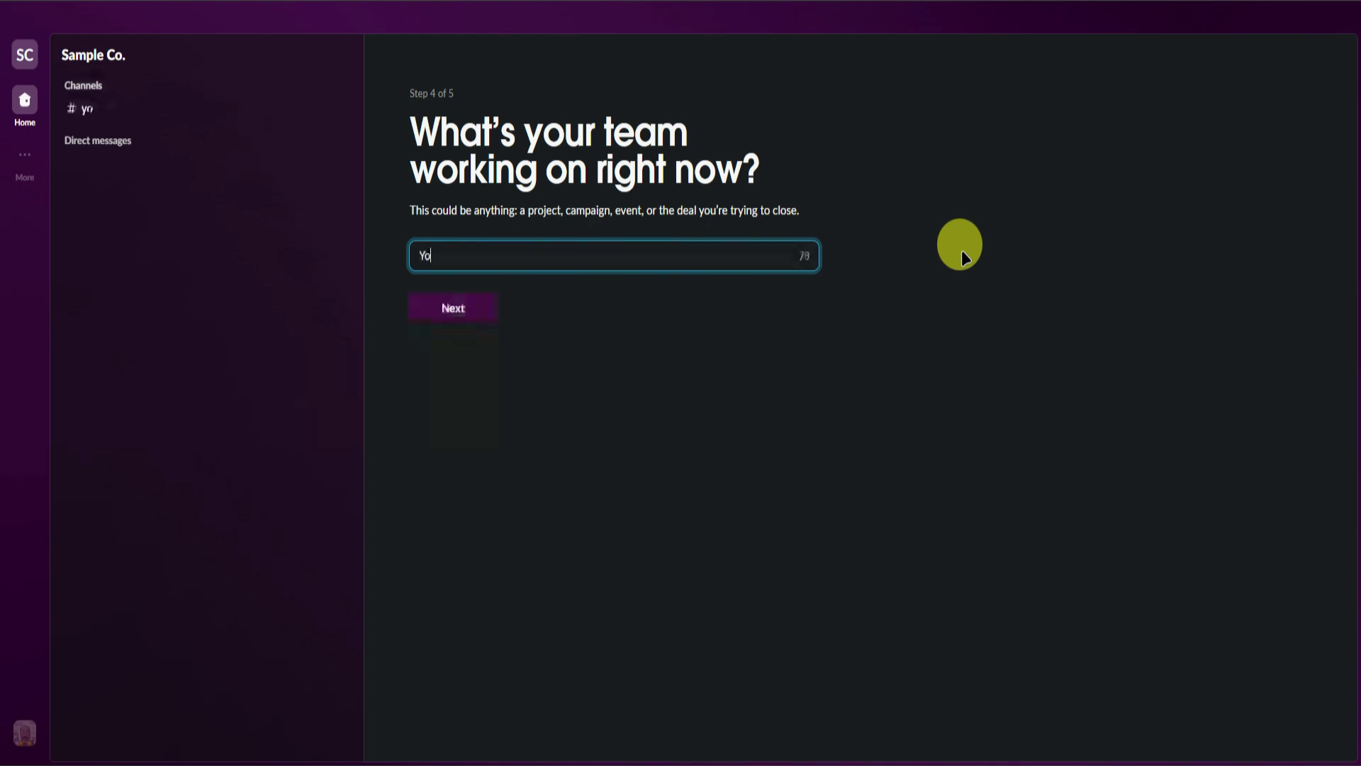
type("uTube Videos")
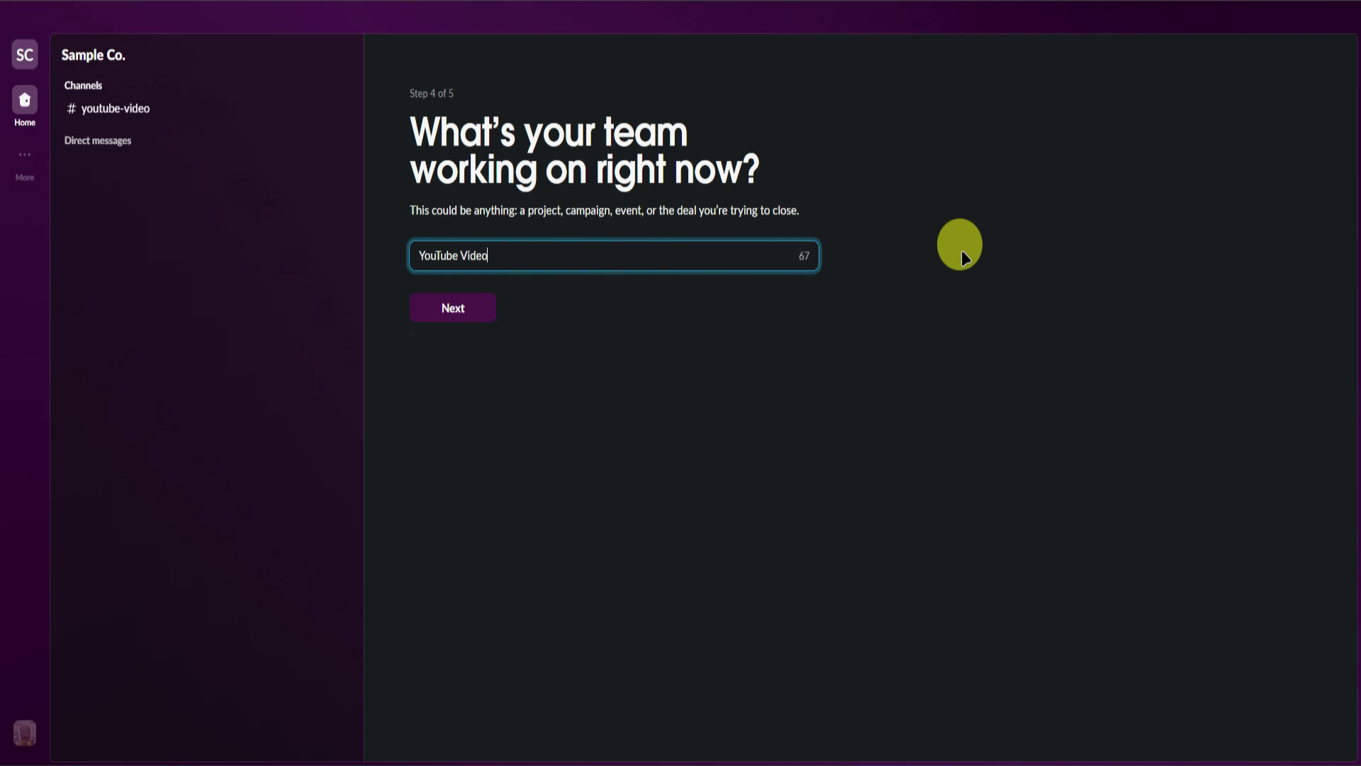
left_click(474, 306)
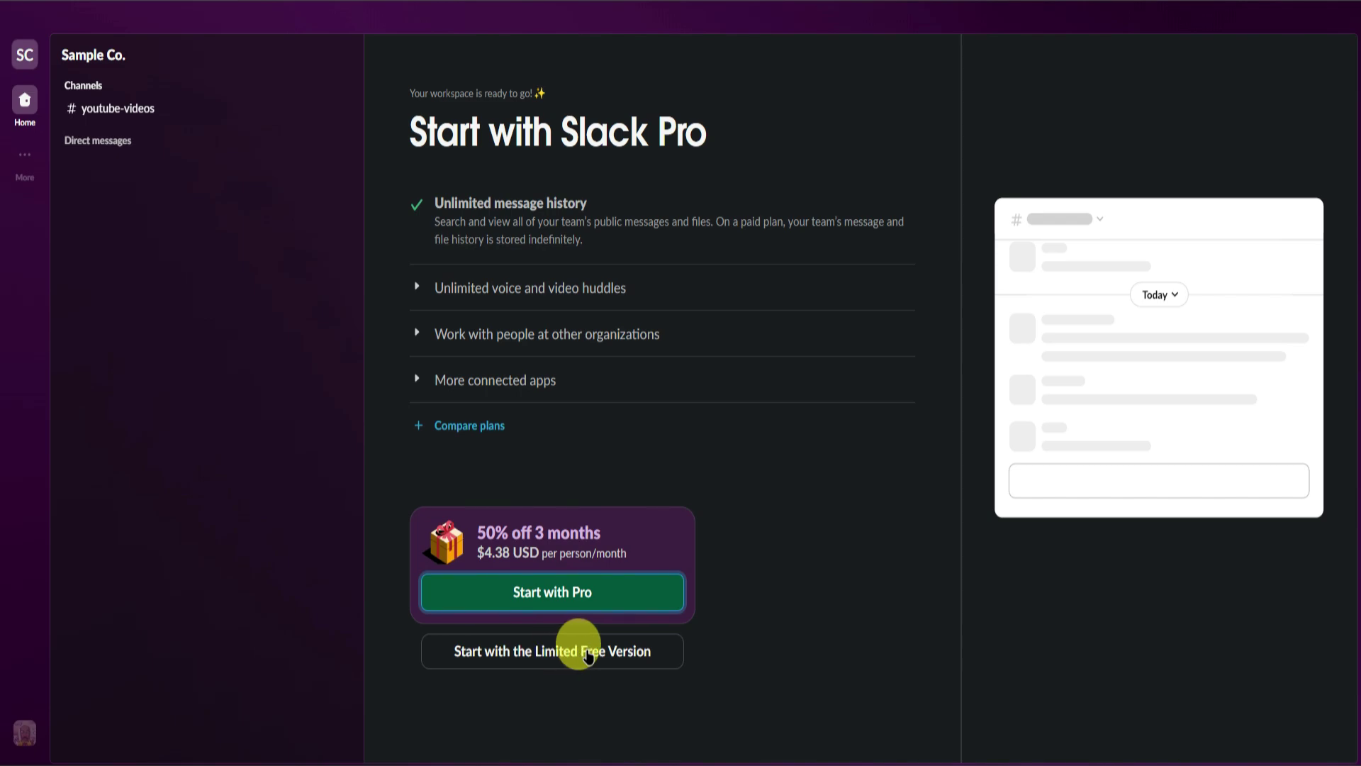
Step: Choose the limited free version, dismiss the popup, and browse all-sample-co, social, then youtube-videos
left_click(588, 652)
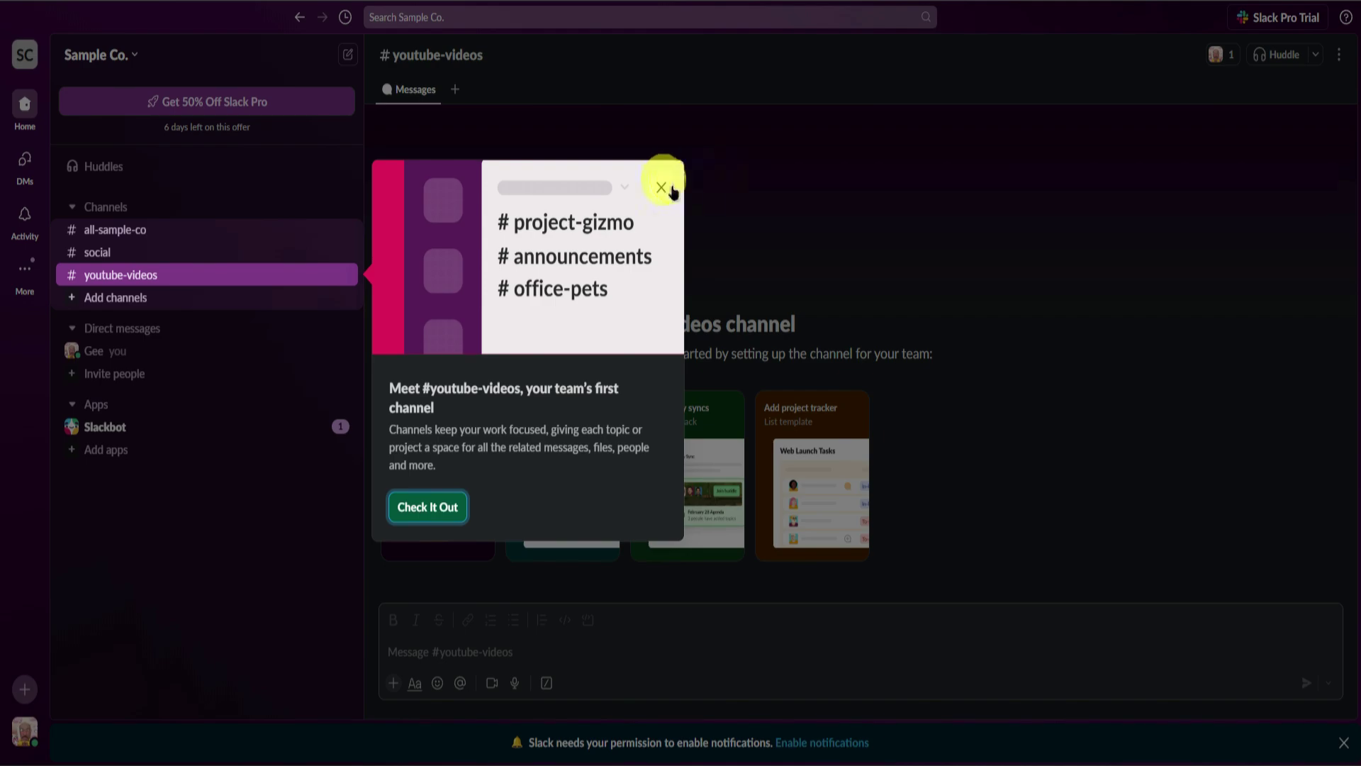
left_click(661, 187)
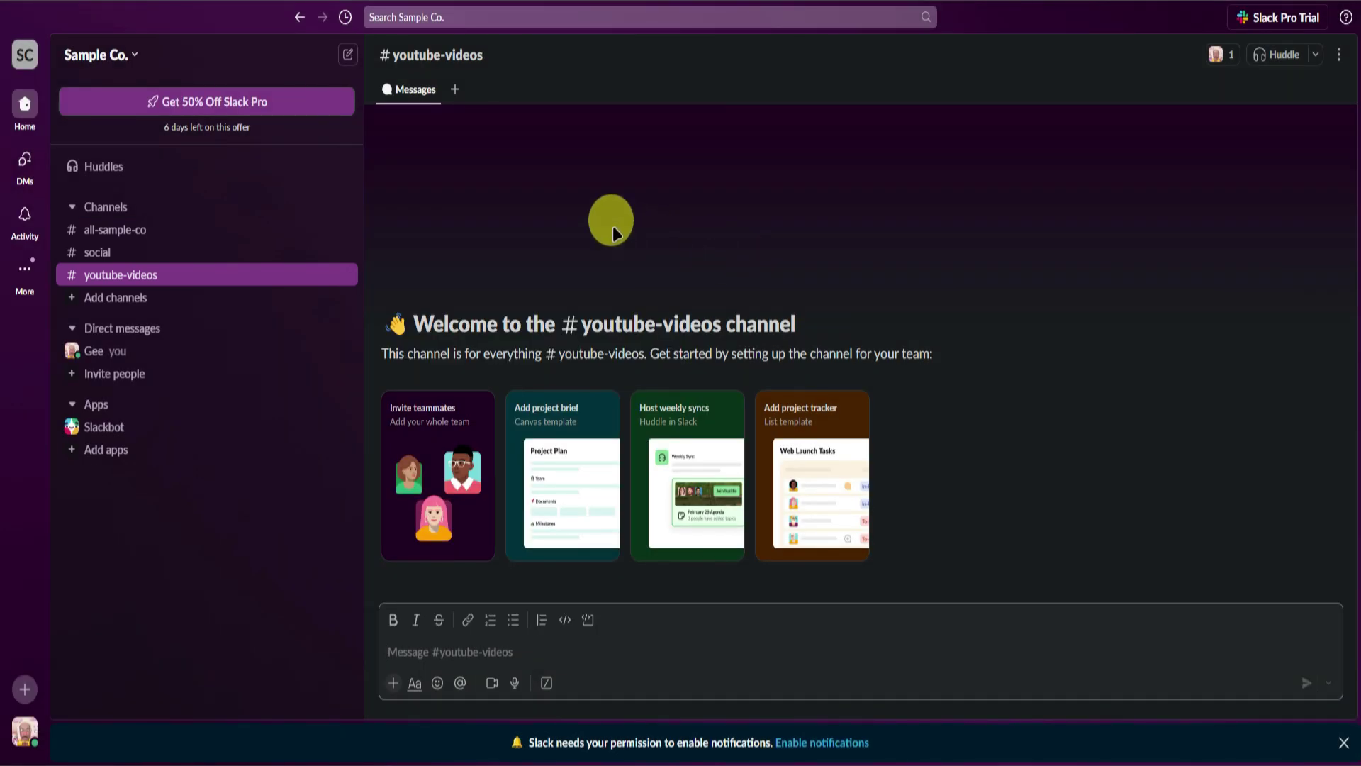
left_click(142, 229)
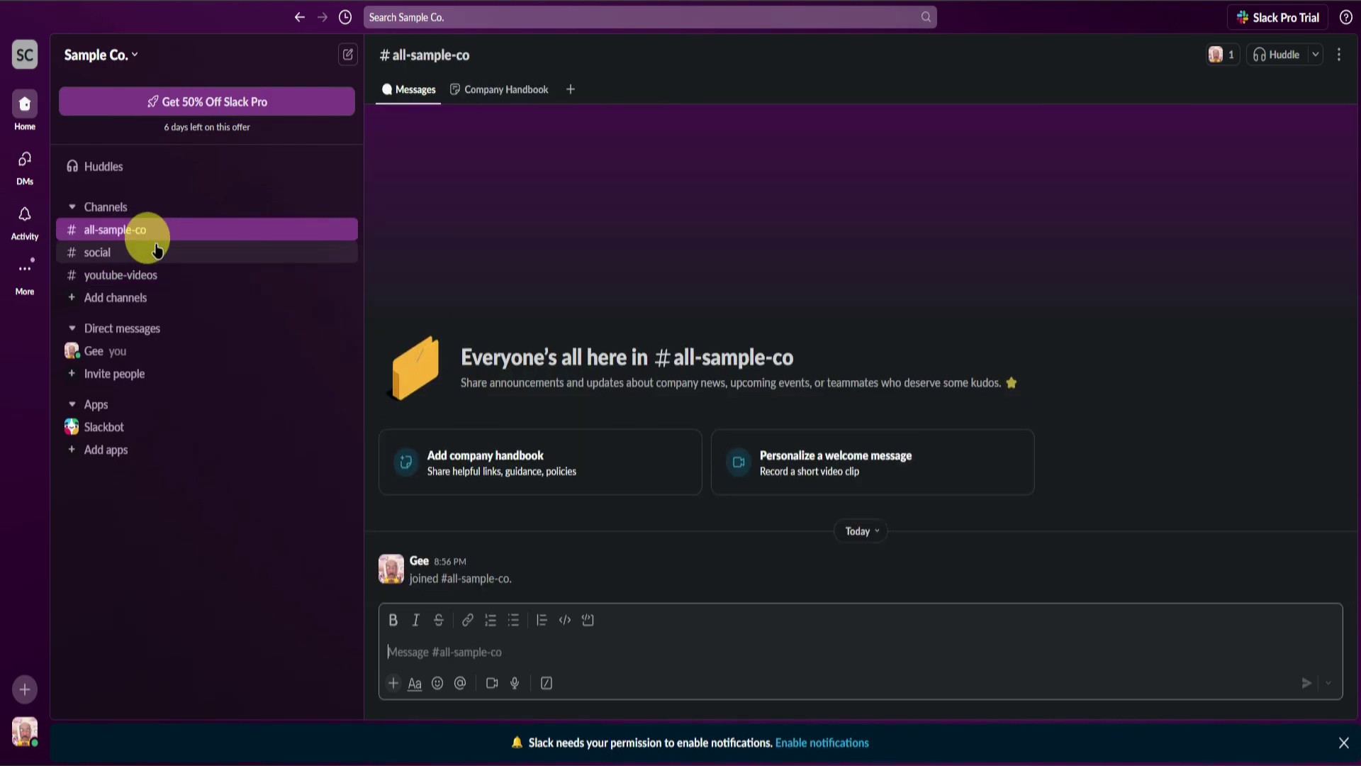
left_click(157, 250)
left_click(172, 230)
left_click(174, 274)
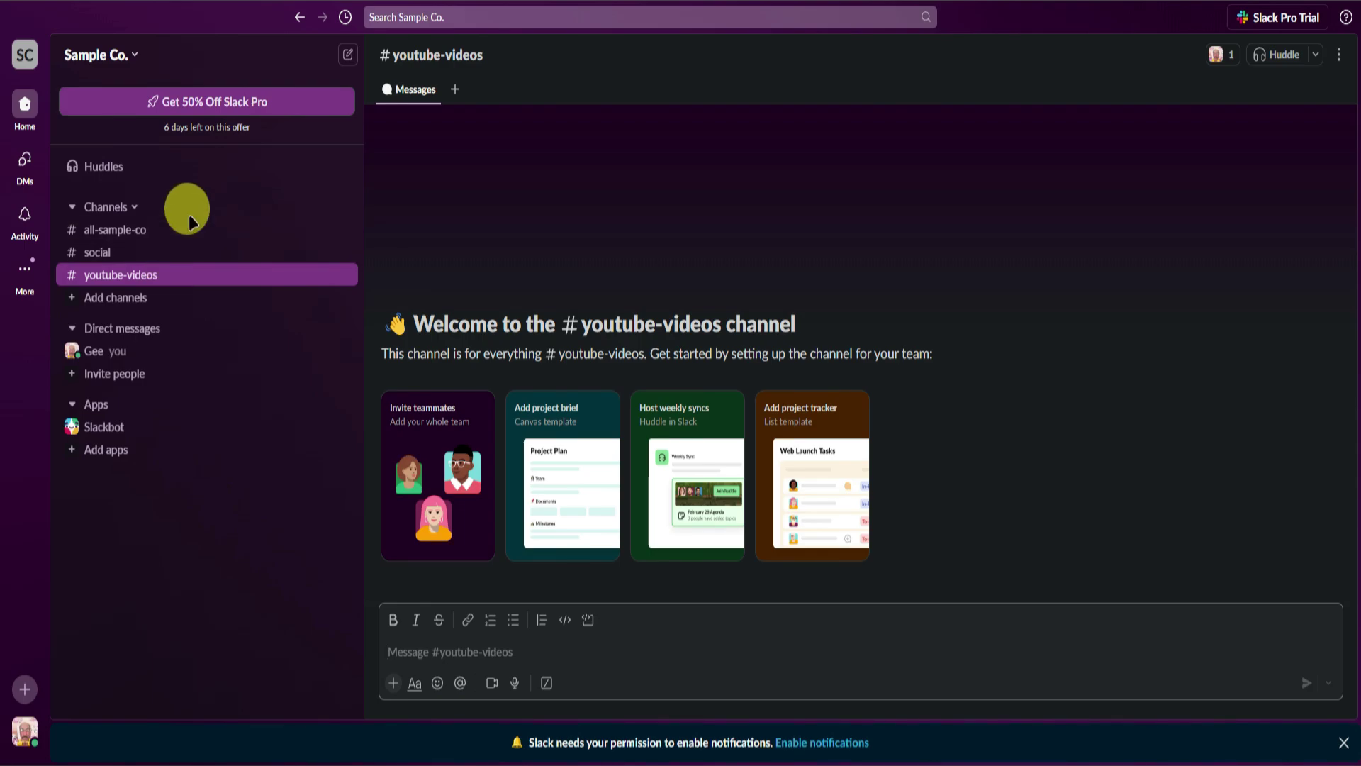
left_click(190, 234)
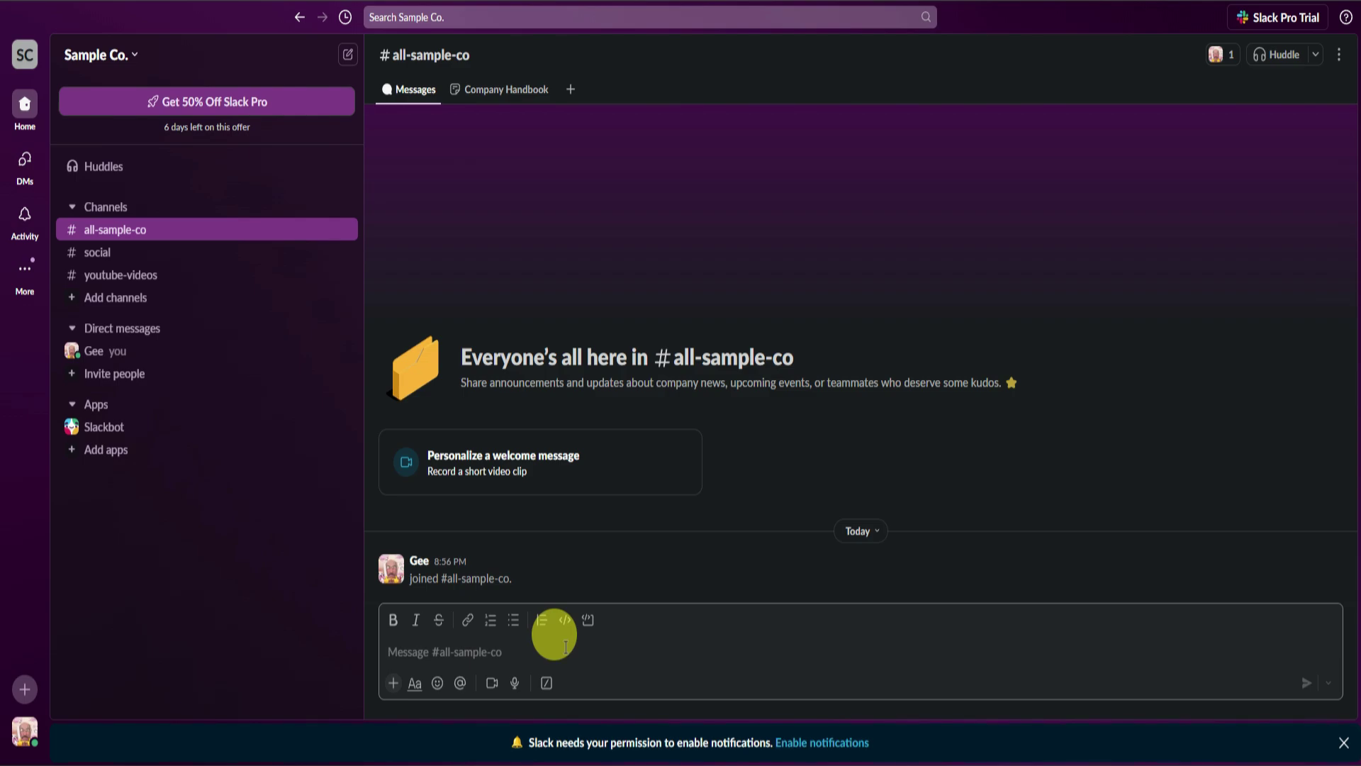
left_click(179, 256)
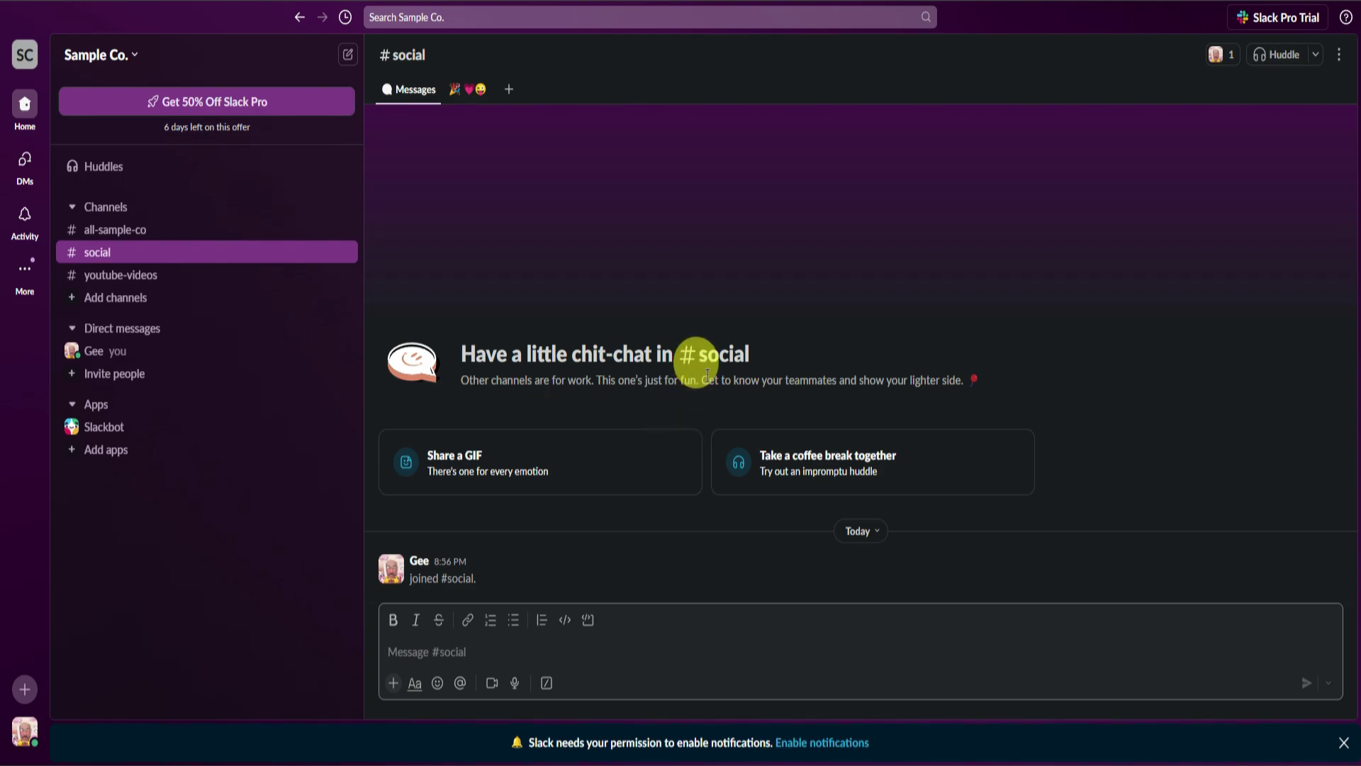
left_click(152, 273)
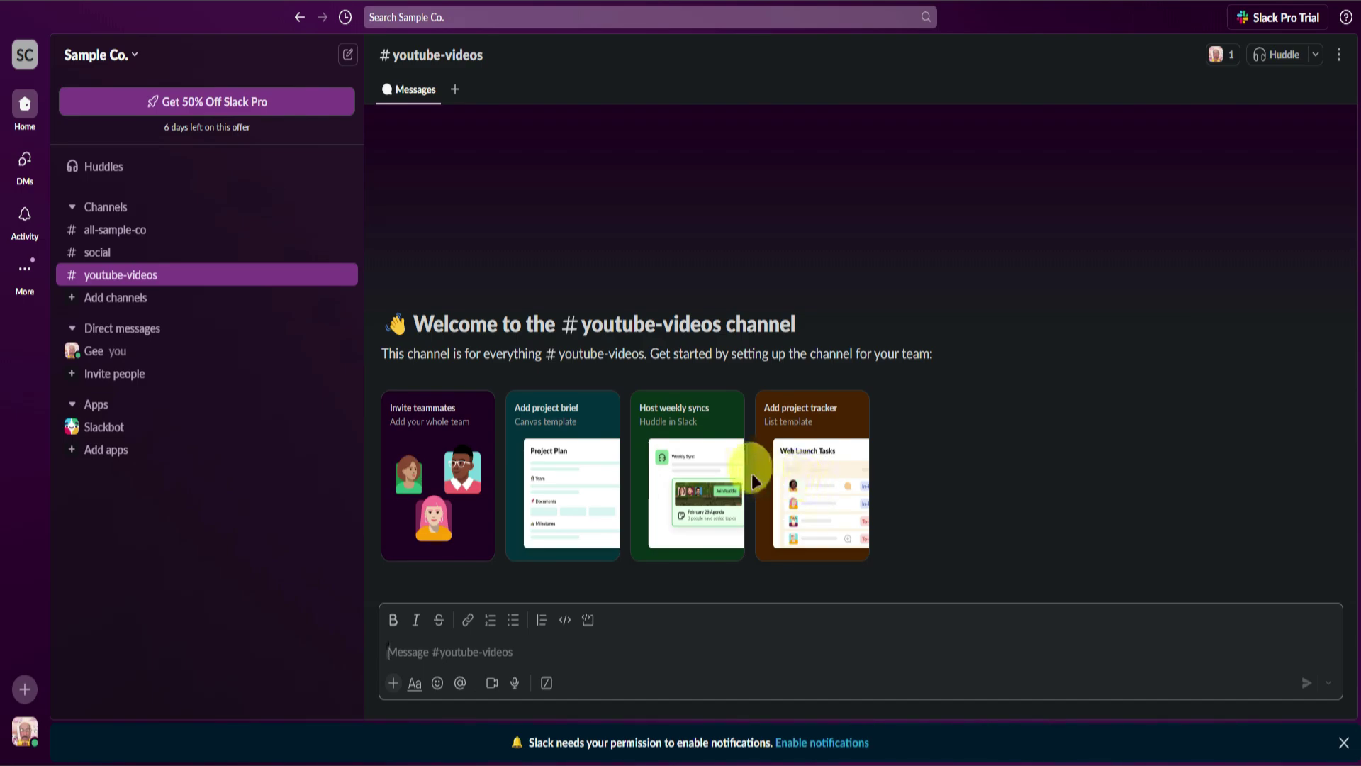
Step: Add a project brief canvas to #youtube-videos and retitle it YouTube Videos
left_click(583, 483)
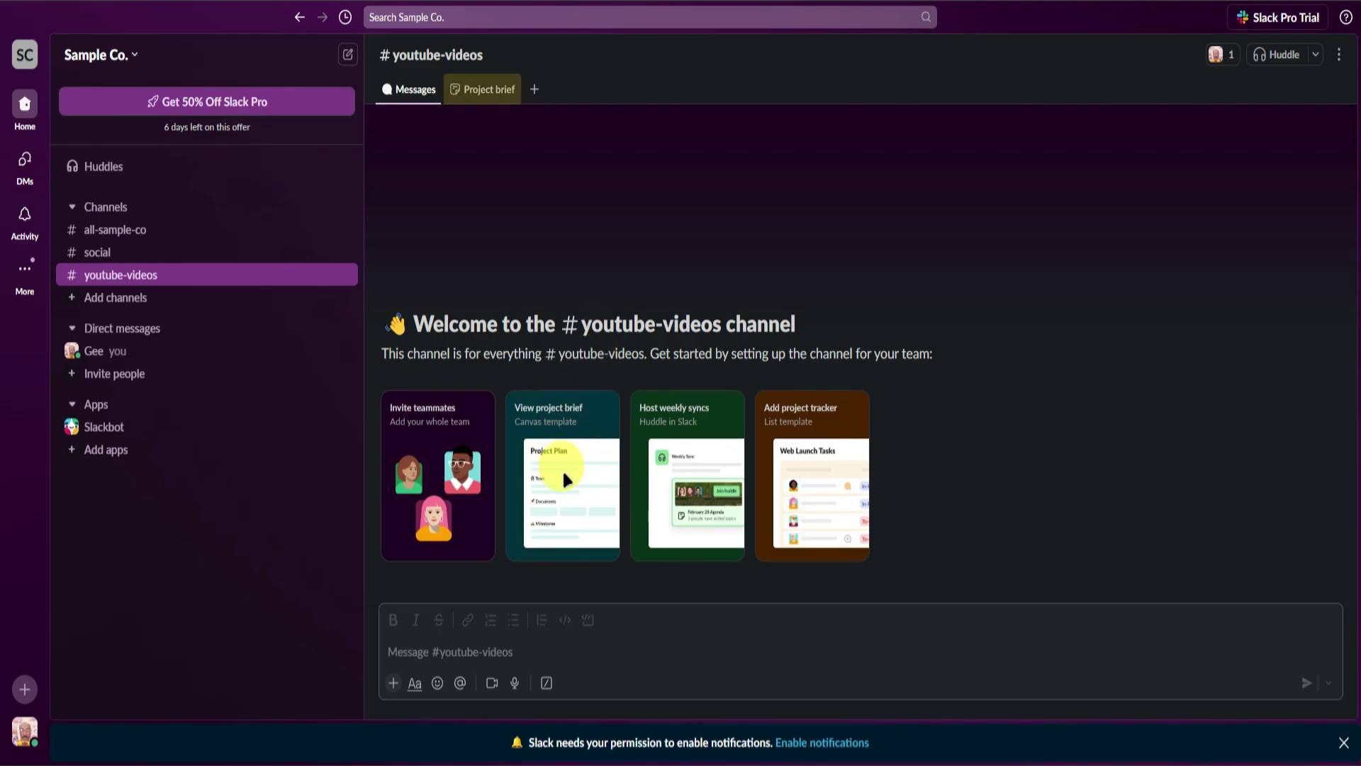
left_click(465, 93)
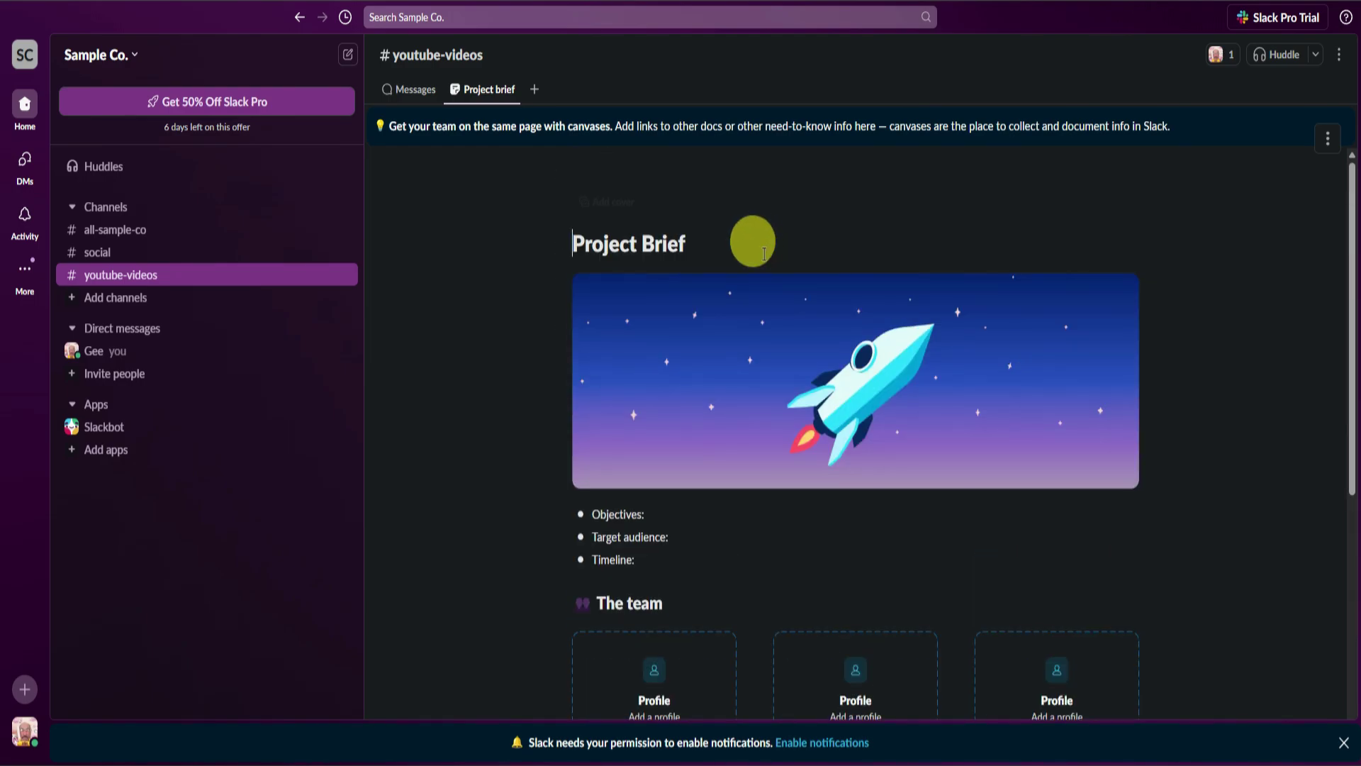
left_click(698, 244)
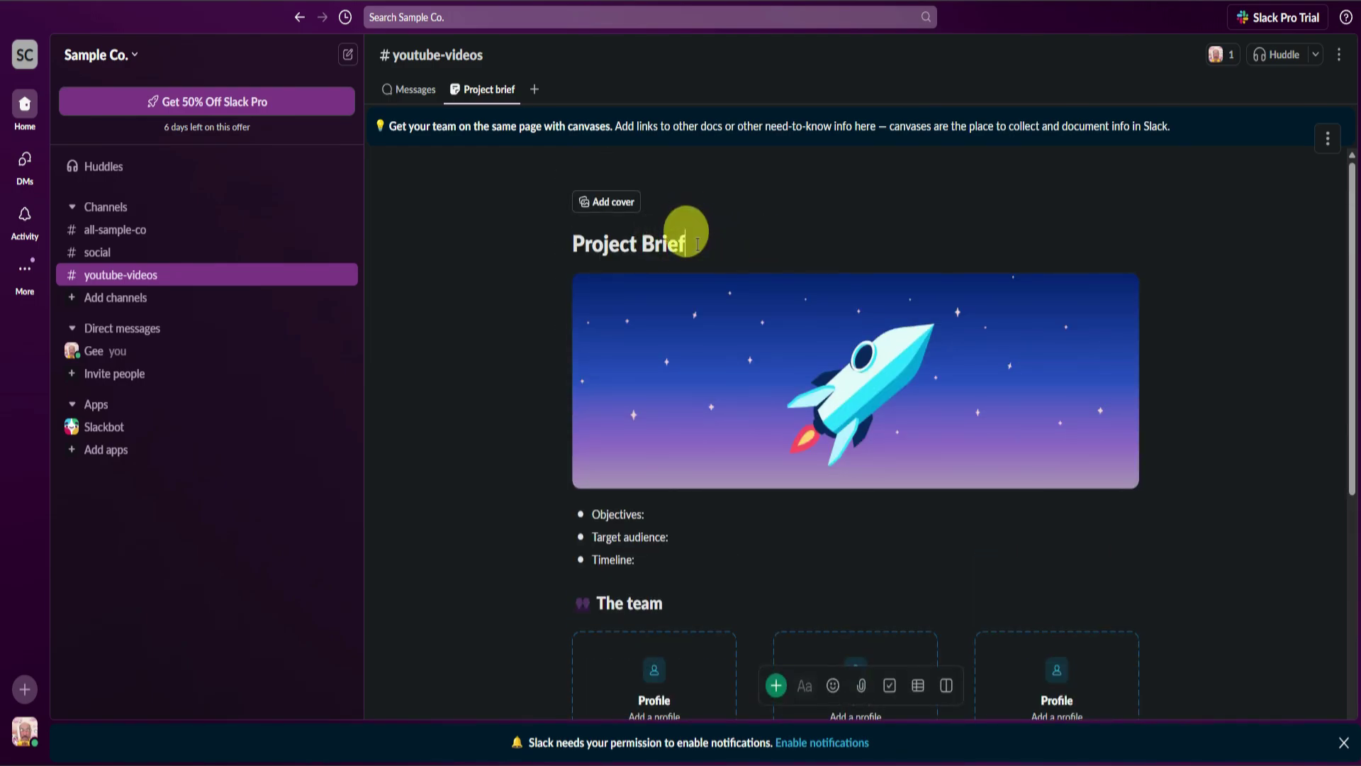
key("BackSpace")
key("BackSpace")
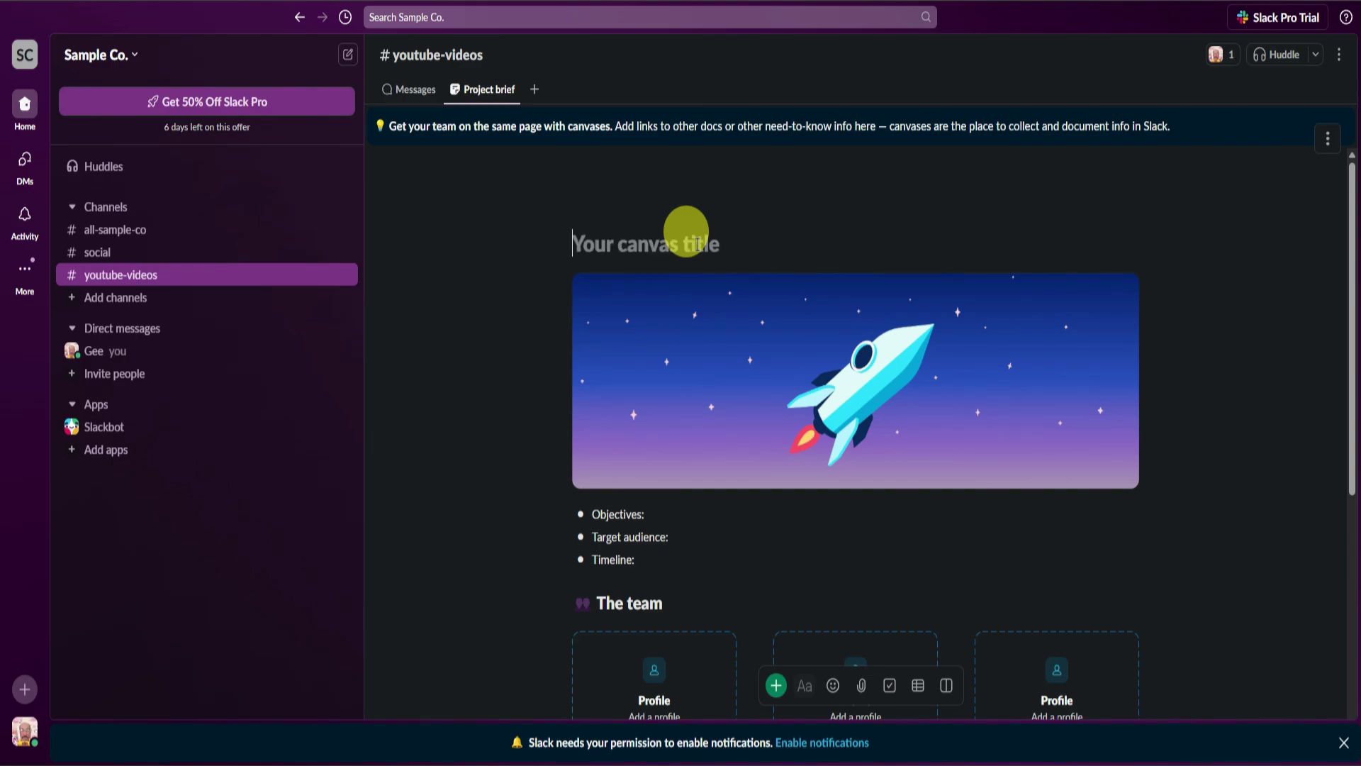
type("YouTube Videos")
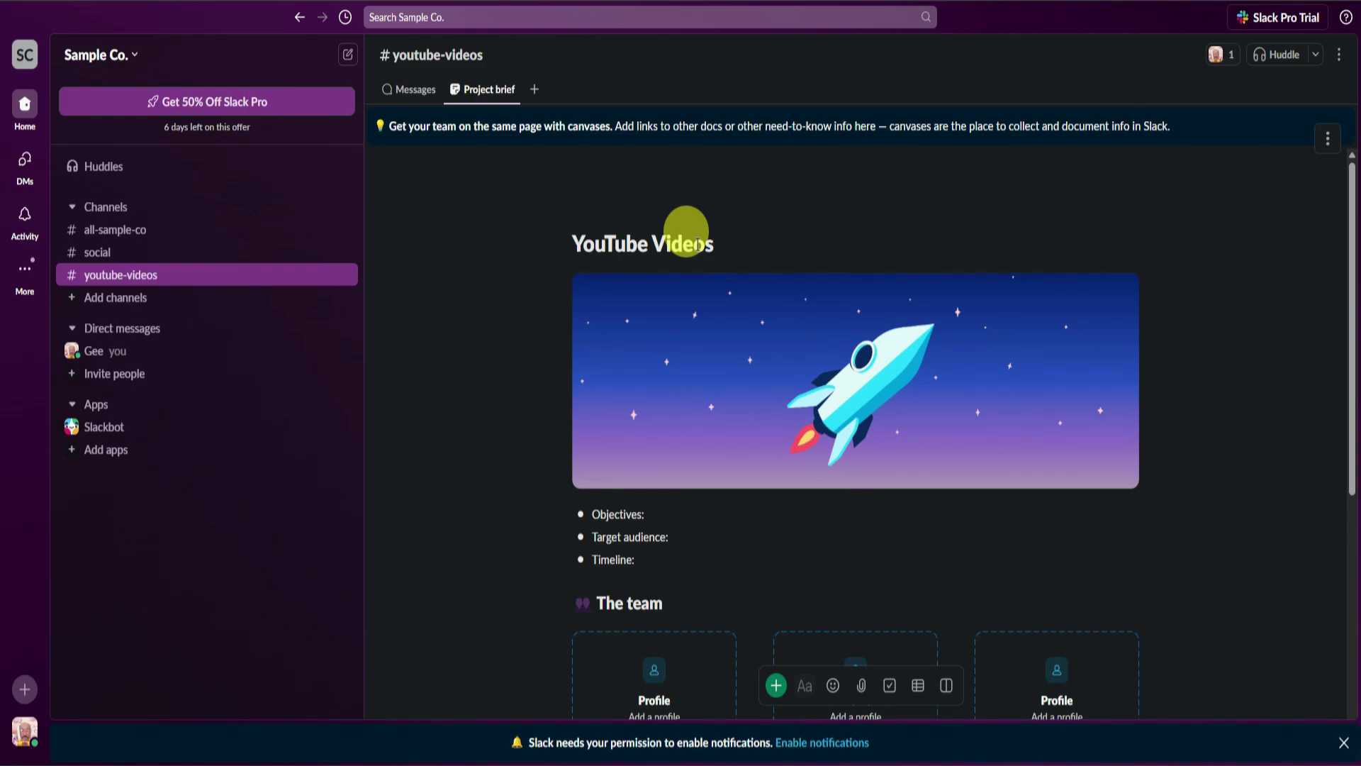
Step: Fill in the brief's Objectives (make, edit, thumbnail, upload videos) and Target audience All
scroll(697, 245, "down", 3)
left_click(670, 353)
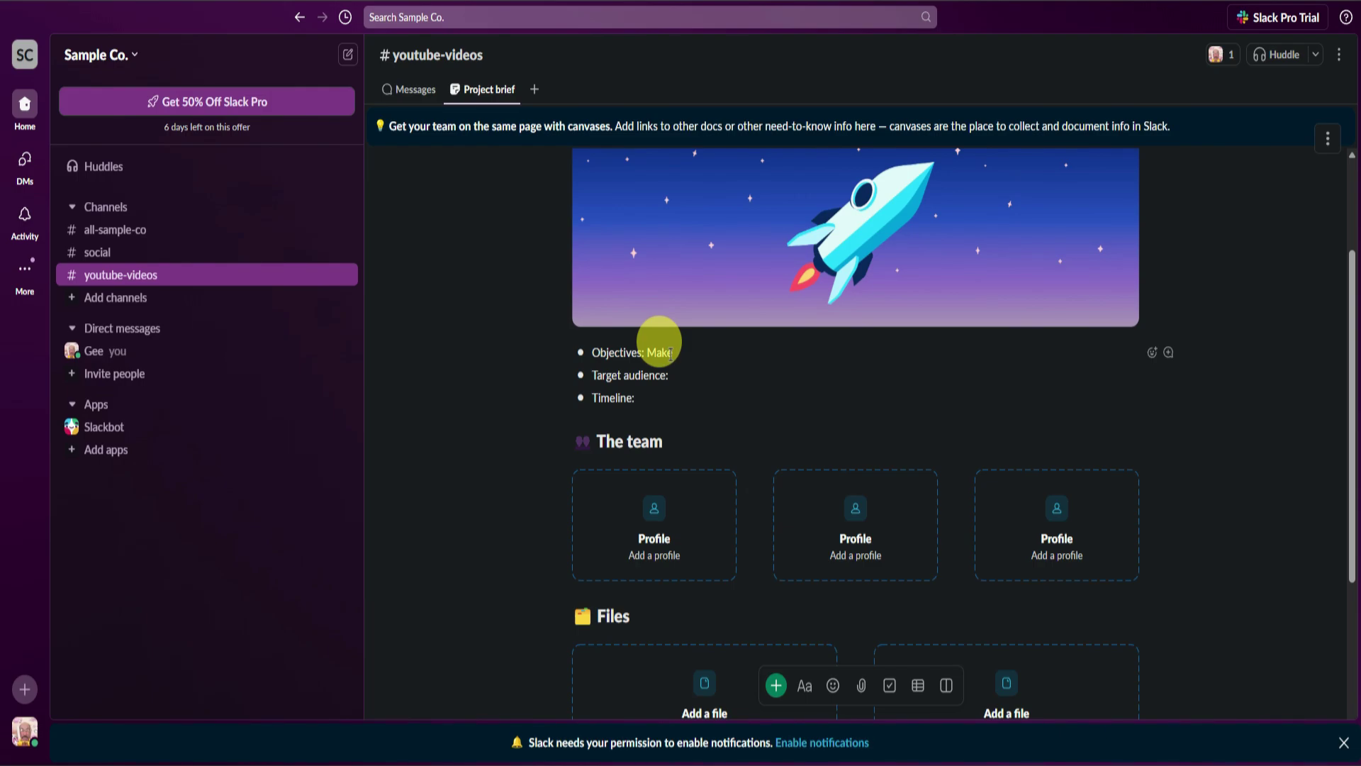
type("Make Thumbnails, and Upload the Videos")
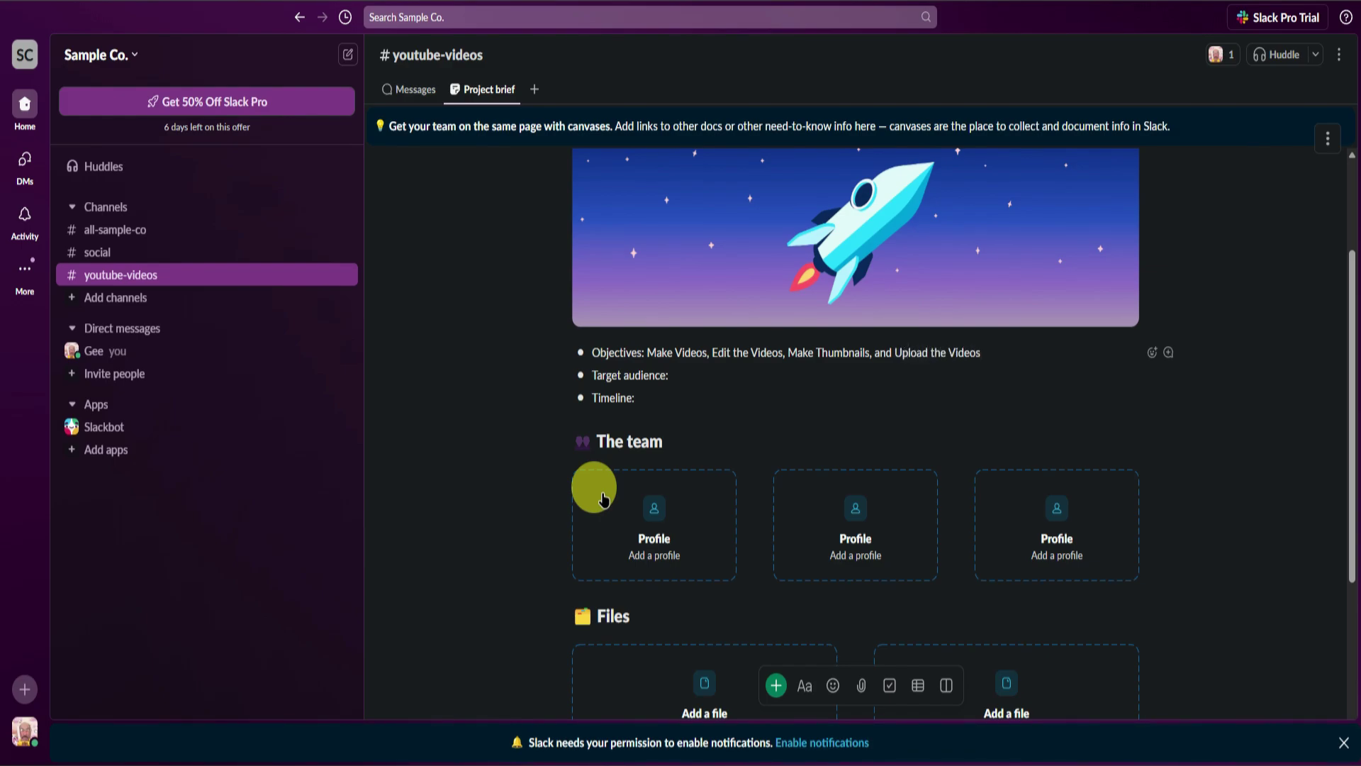
left_click(722, 374)
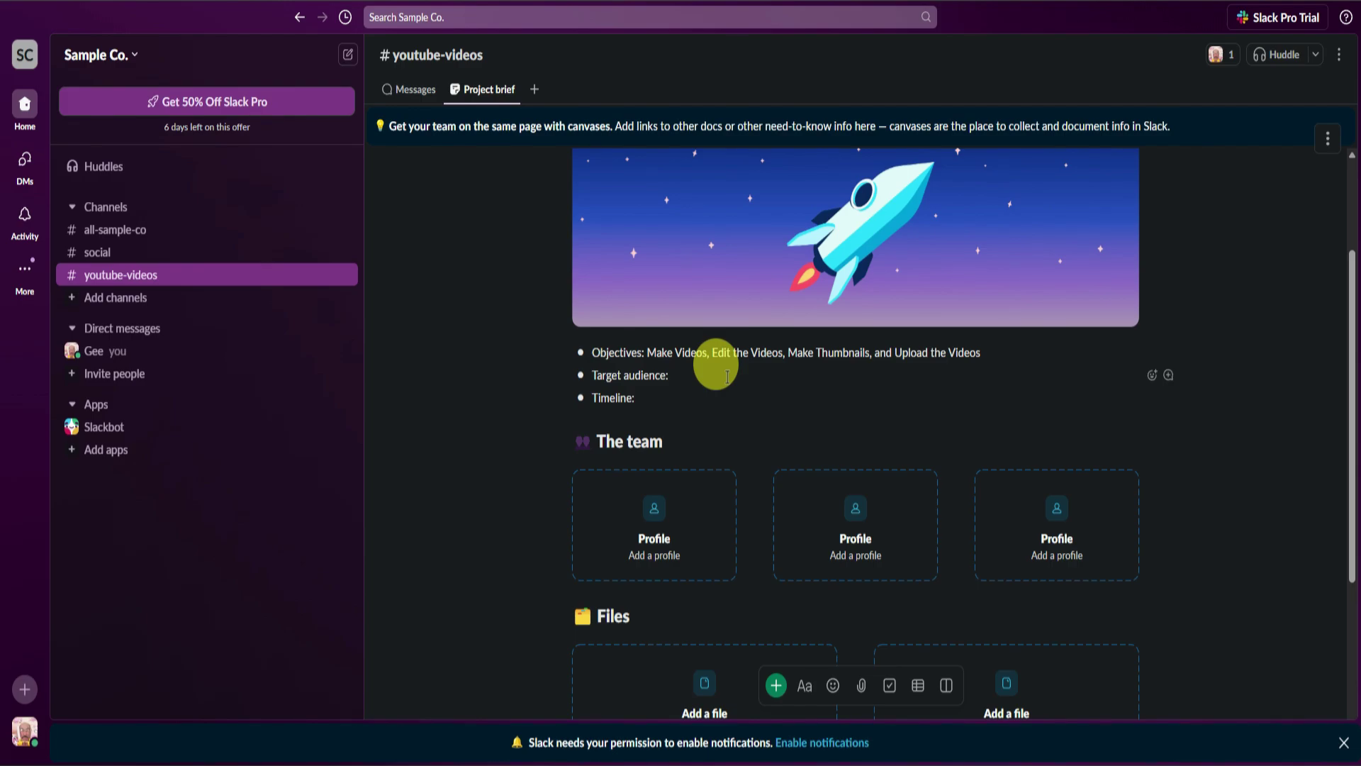
type("All")
left_click(676, 390)
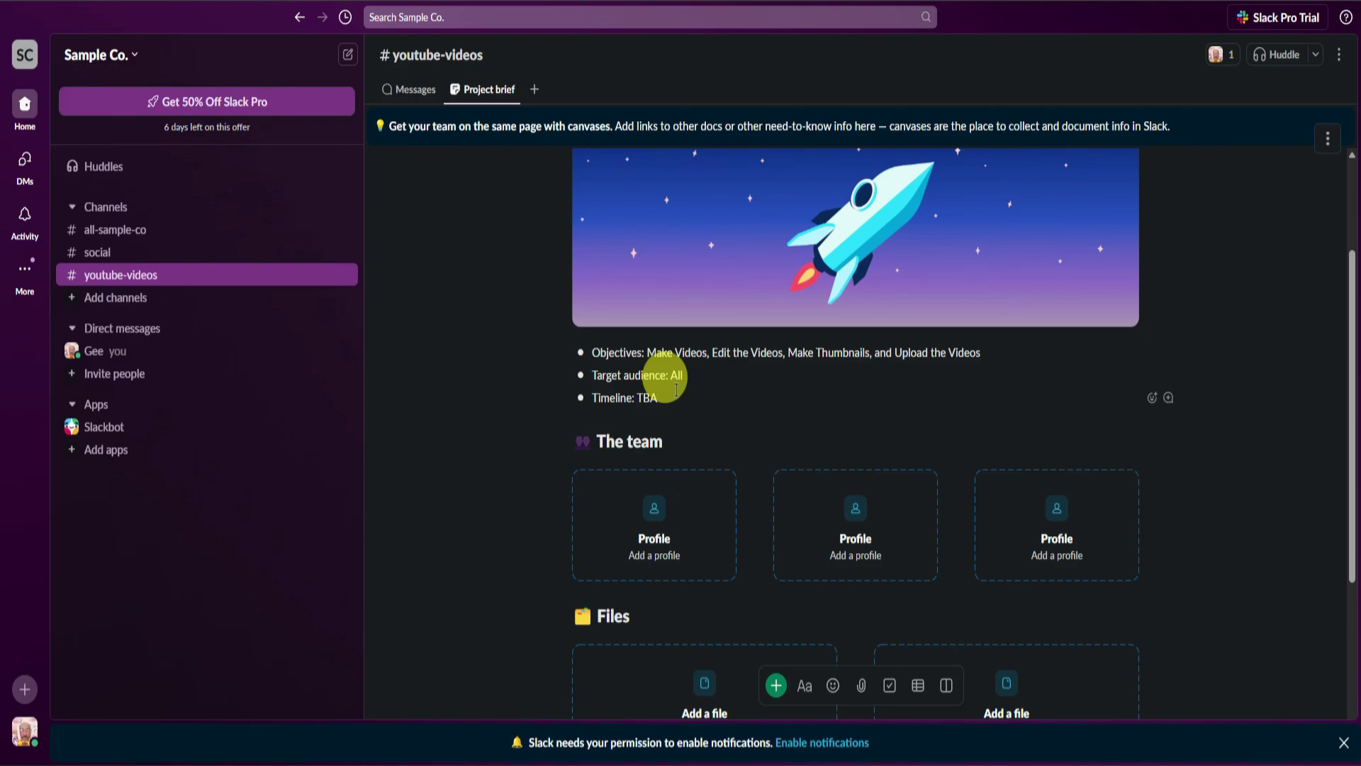
Step: Add the workspace owner's profile to the first team card and save it
scroll(666, 362, "down", 2)
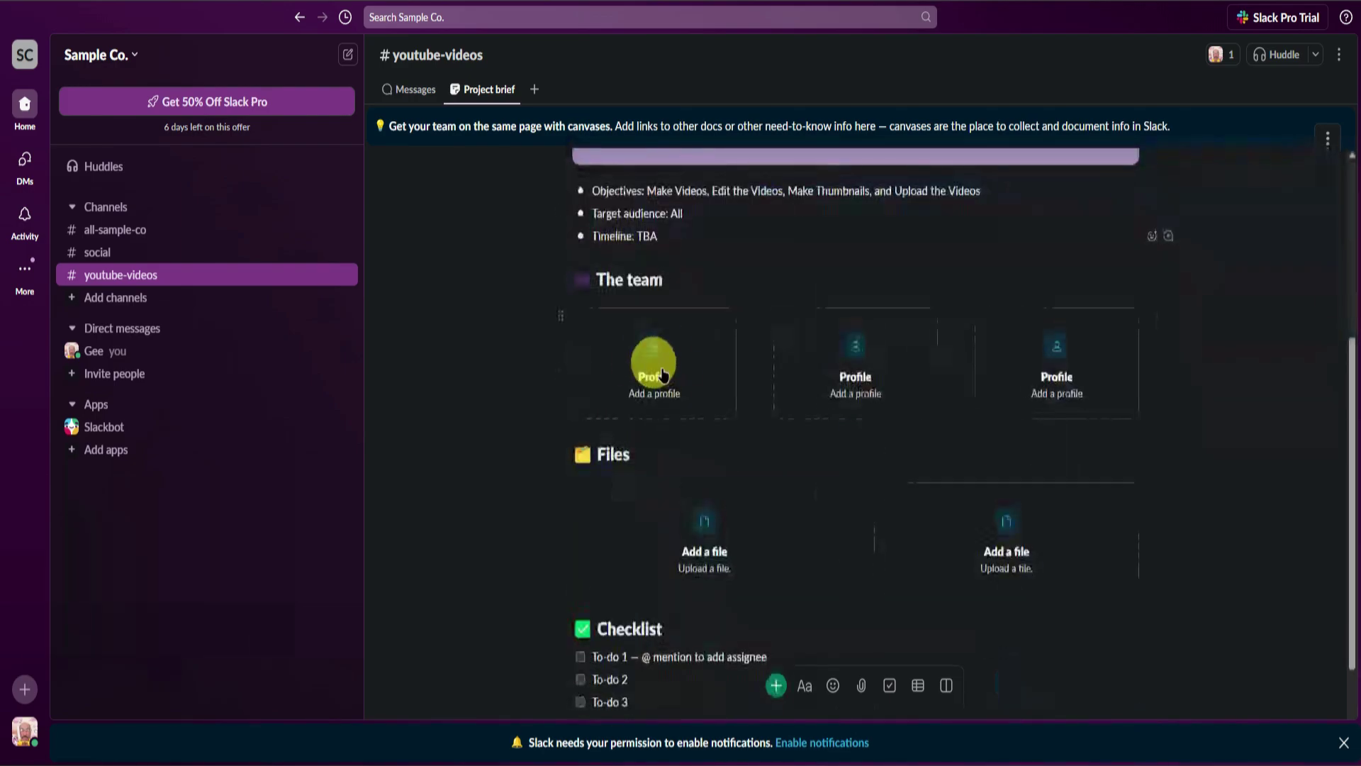
left_click(650, 351)
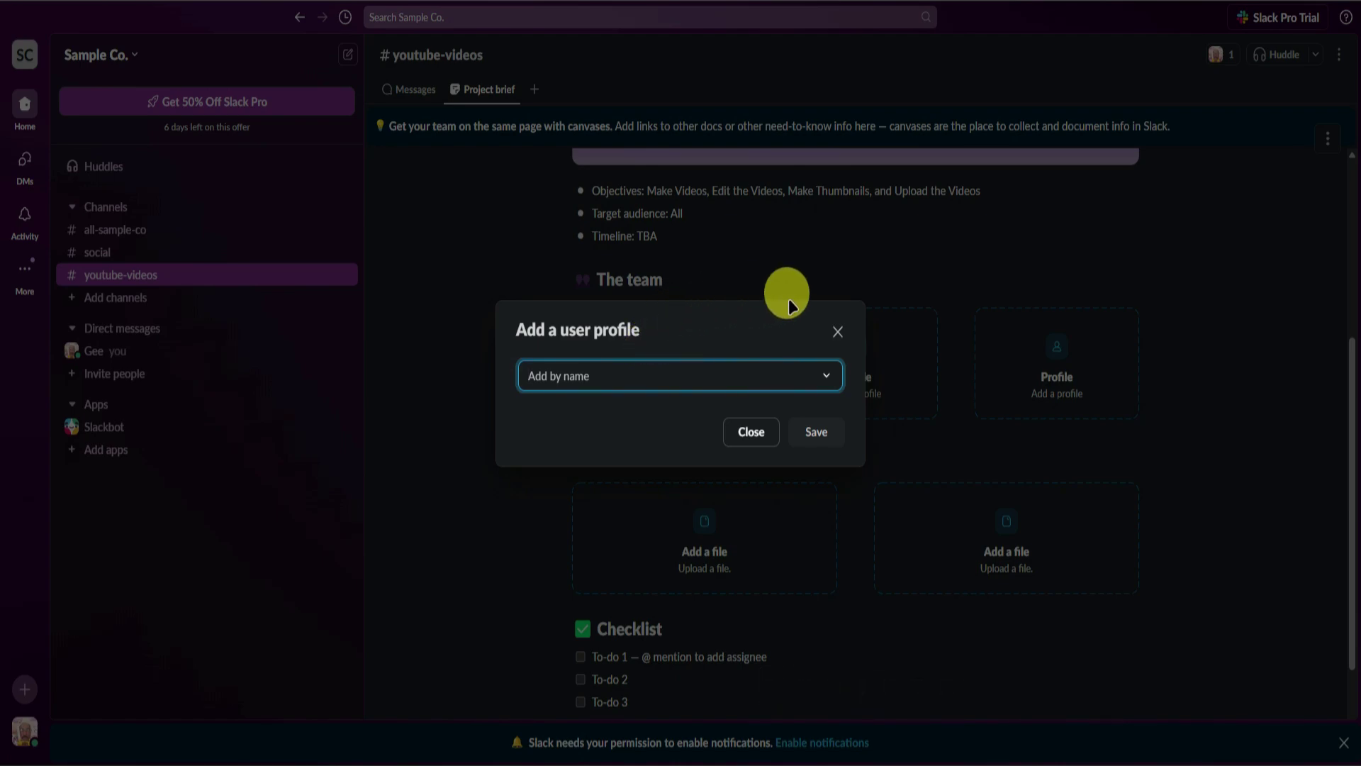
left_click(839, 344)
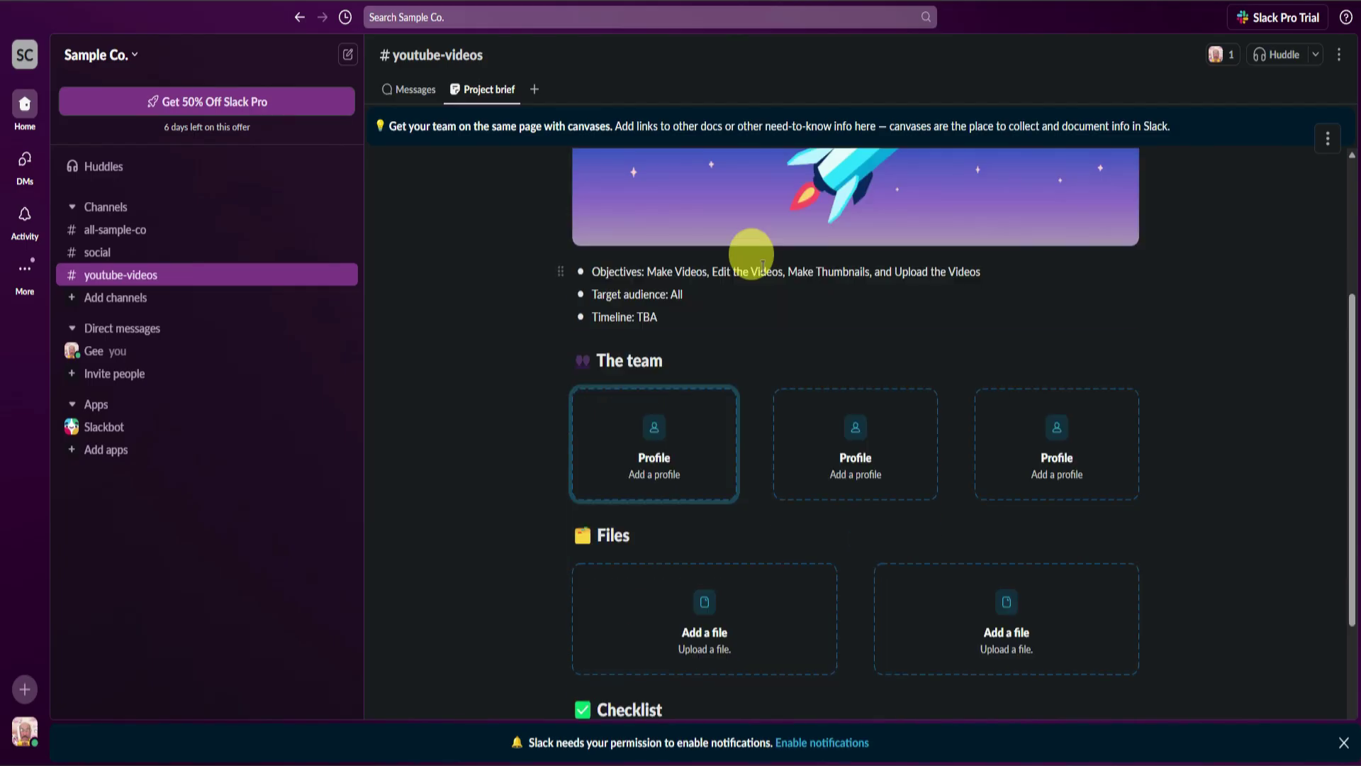
left_click(648, 436)
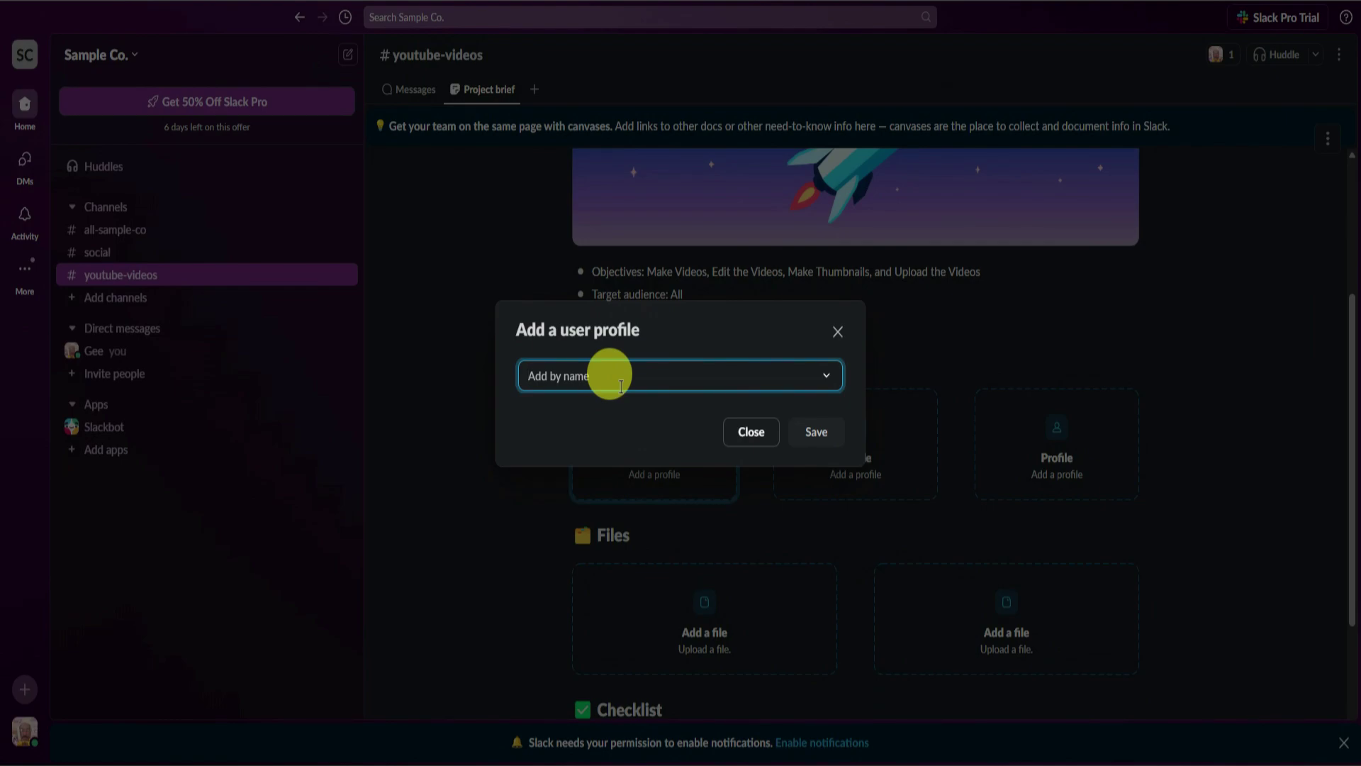
type("Team")
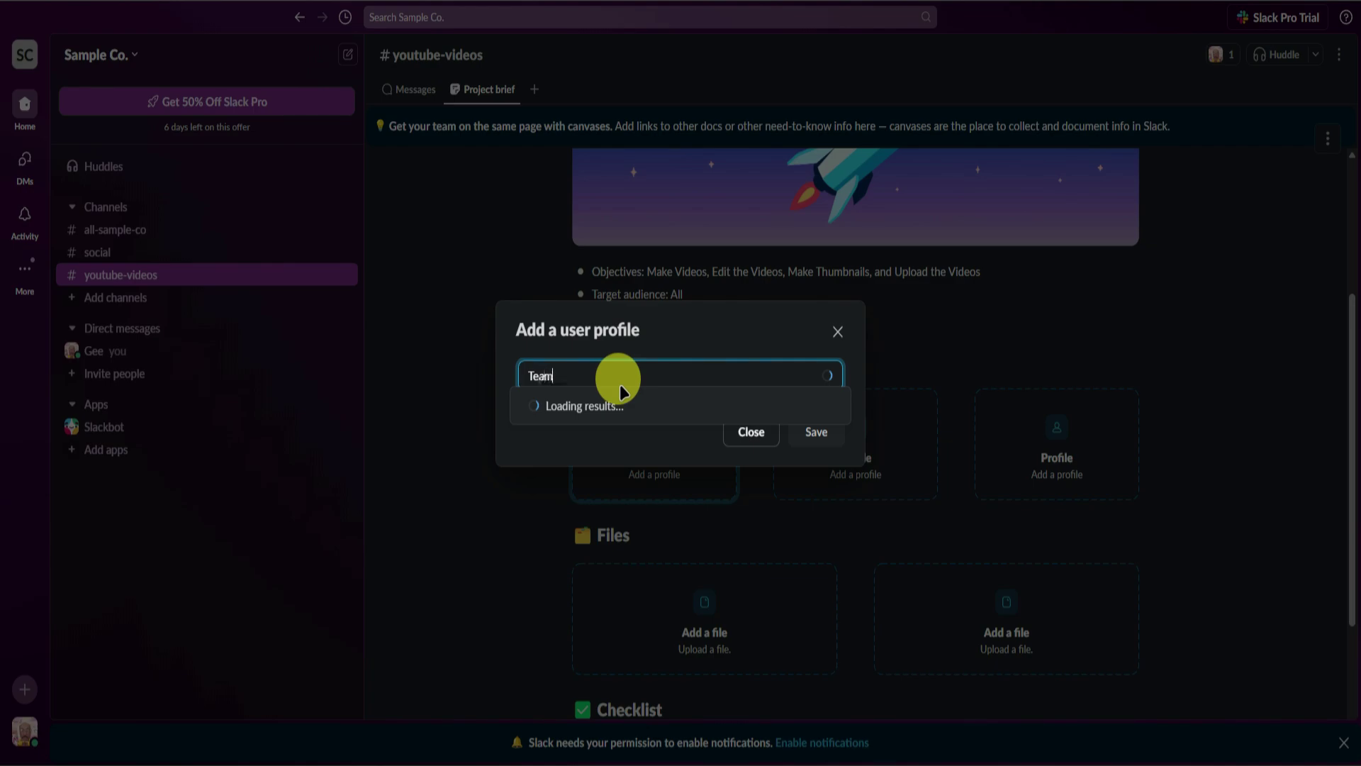
type("ate 1")
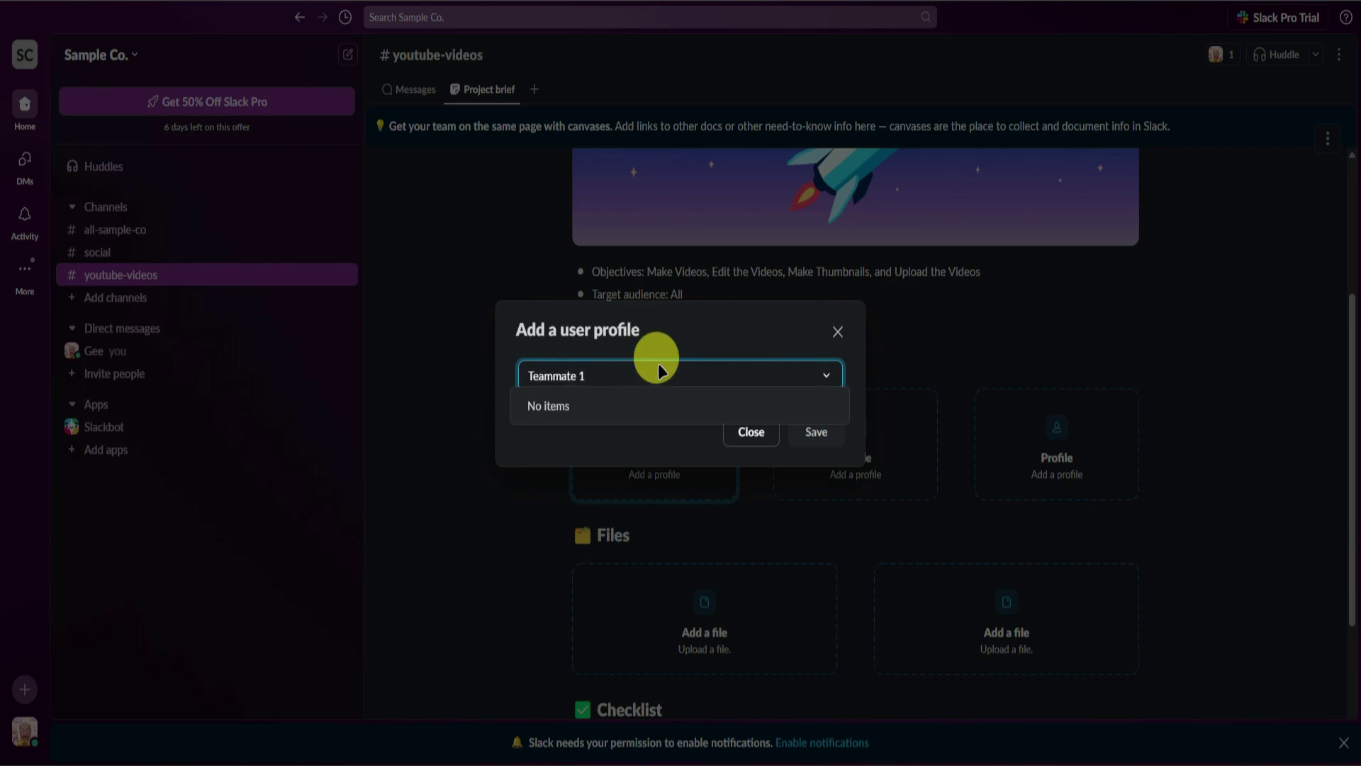
key("ctrl+a")
key("BackSpace")
left_click(700, 403)
left_click(816, 431)
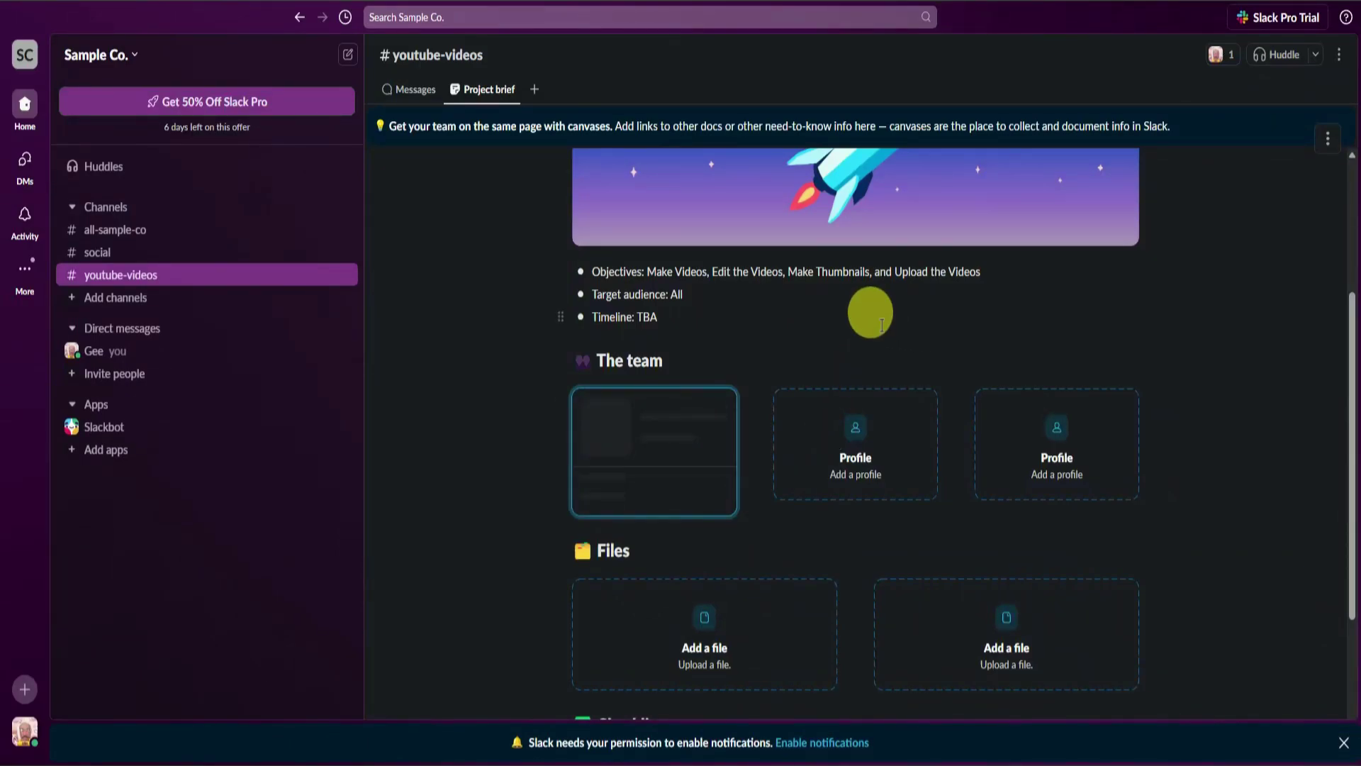
Step: Open the second Profile card's dialog and close it without adding anyone
left_click(852, 444)
left_click(692, 377)
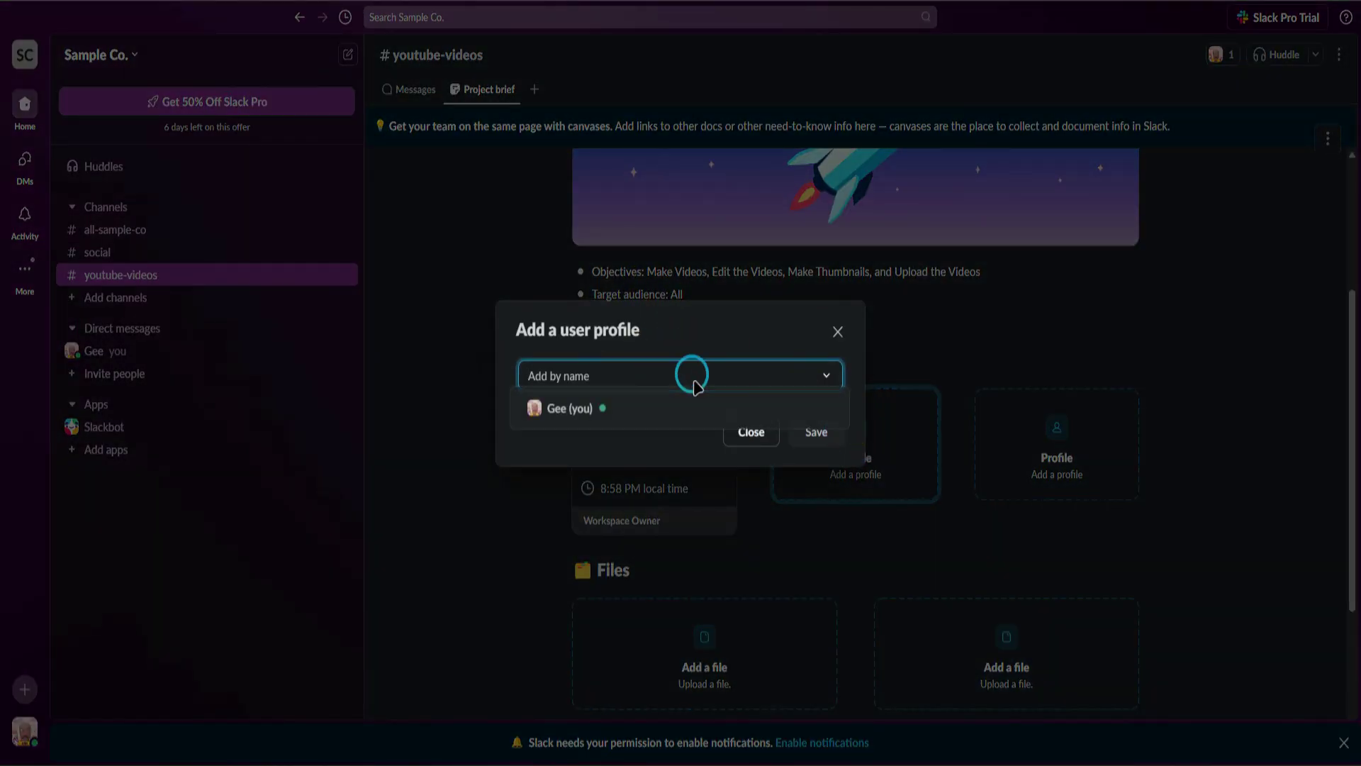
left_click(821, 376)
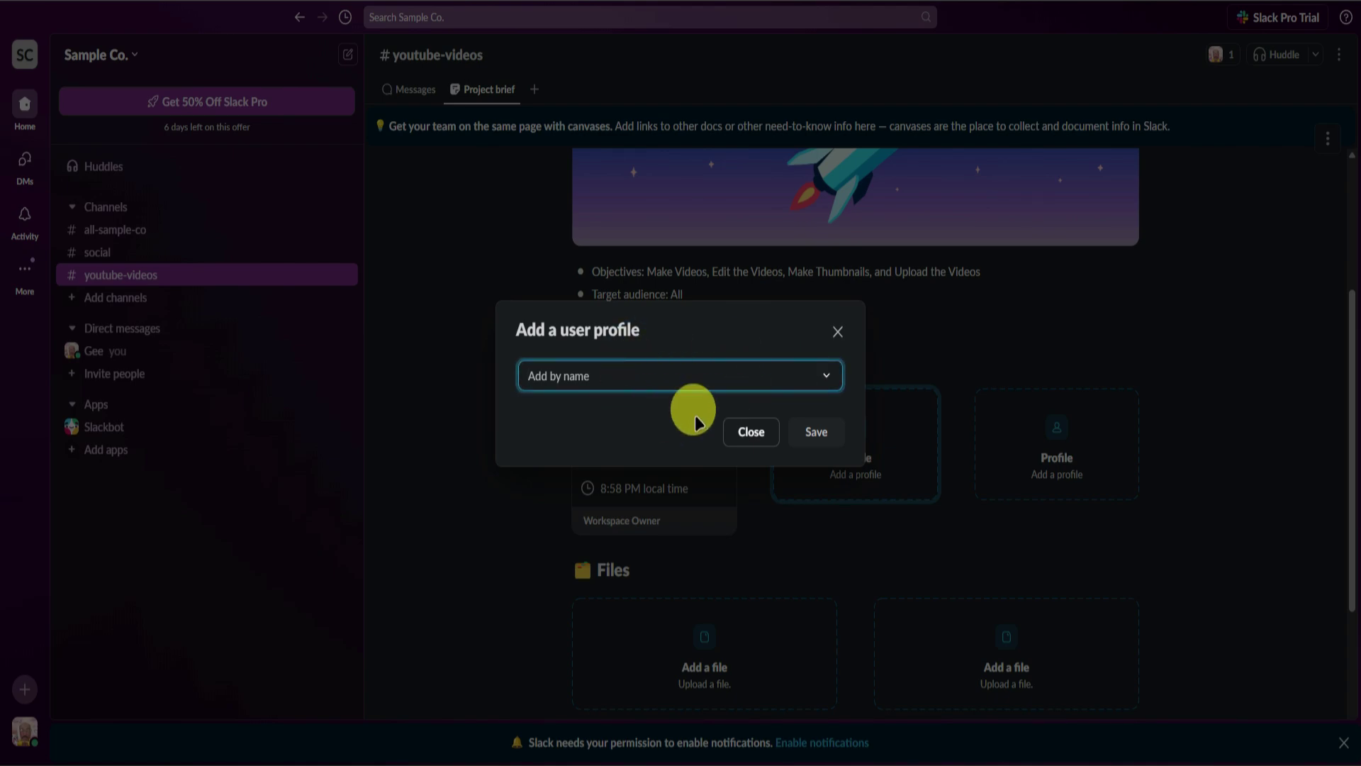
left_click(814, 372)
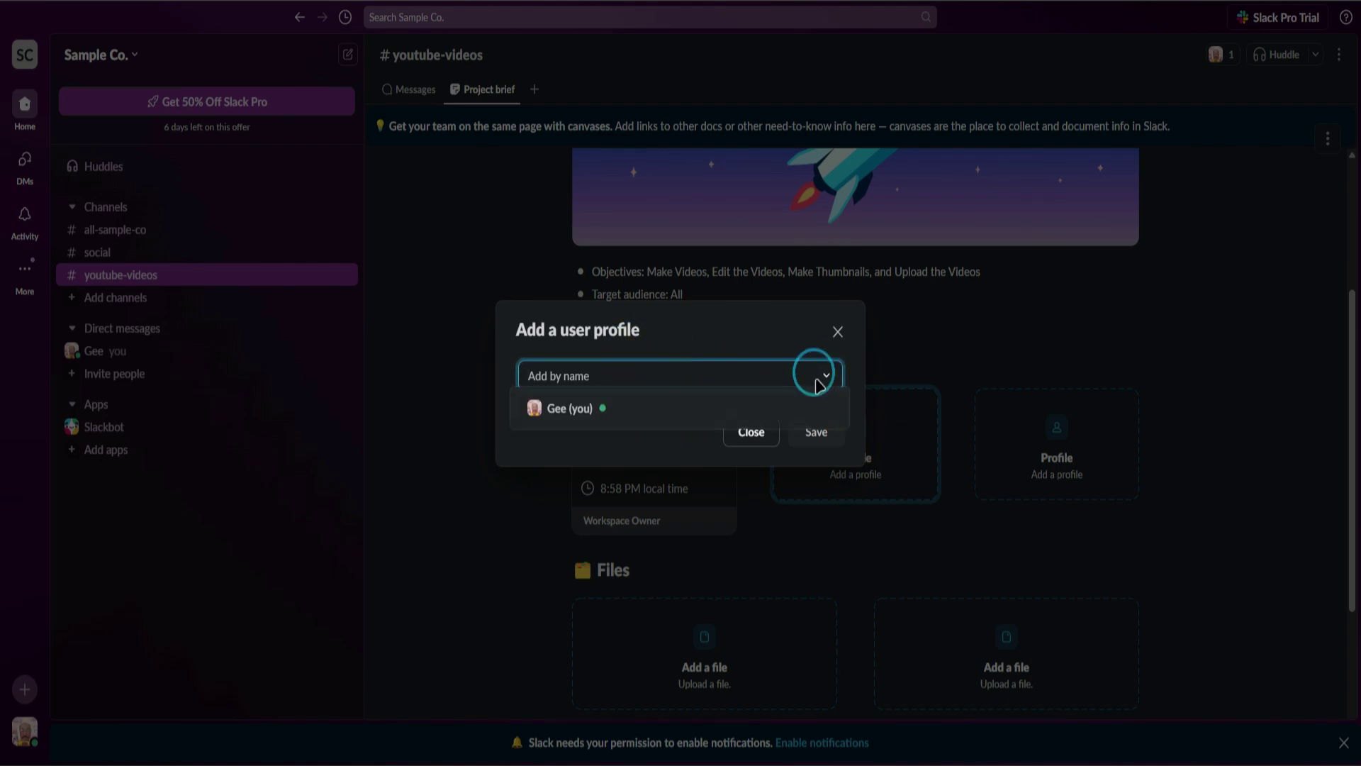
left_click(837, 331)
left_click(837, 331)
scroll(830, 316, "down", 4)
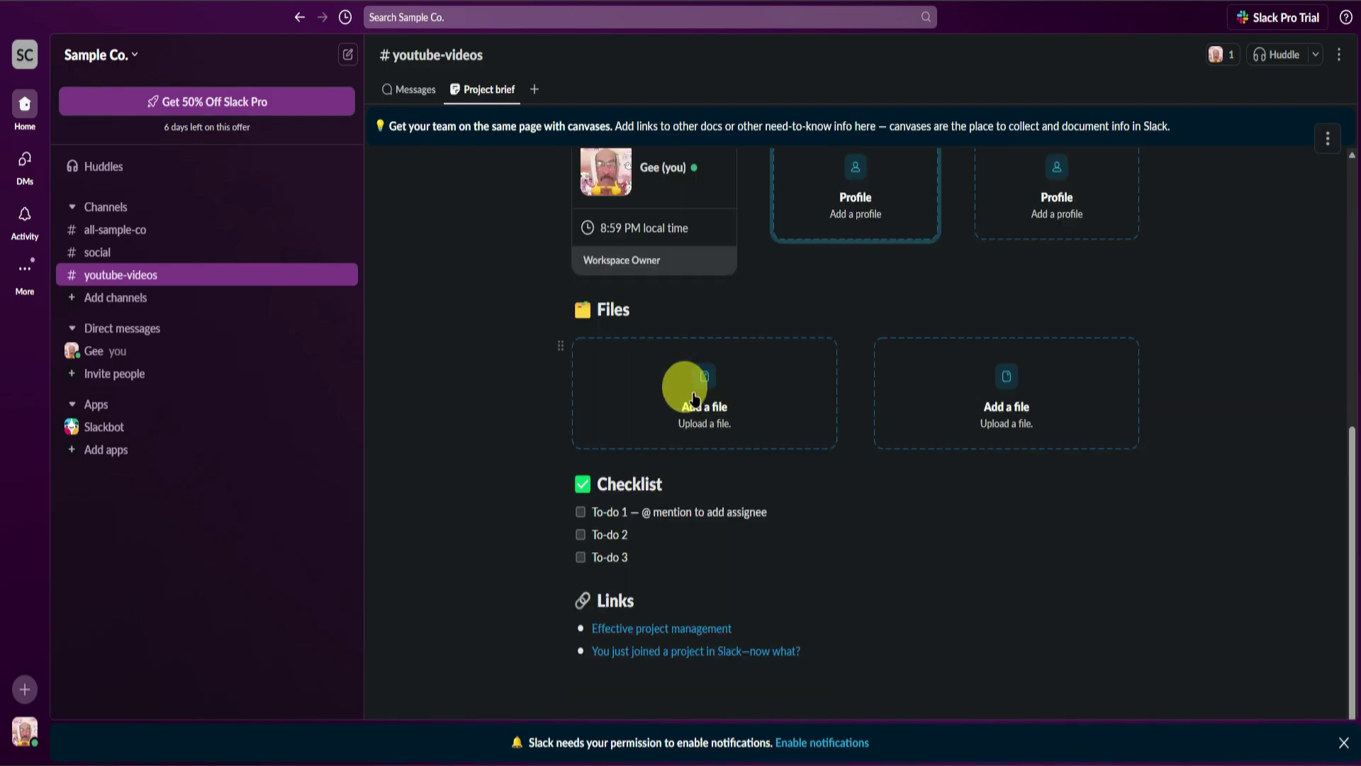
Step: Cancel the file upload and edit the checklist items' text, making the first read To-do list 1
left_click(721, 369)
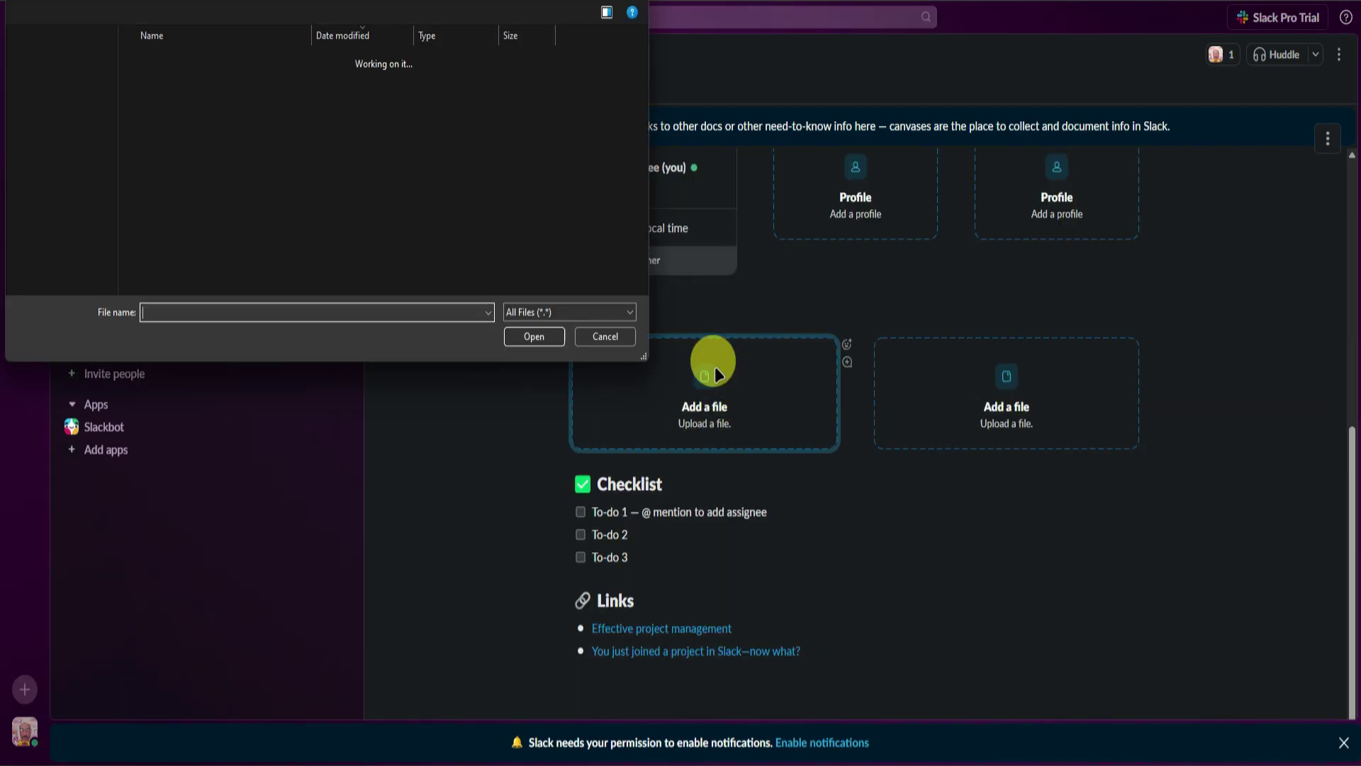
key("Escape")
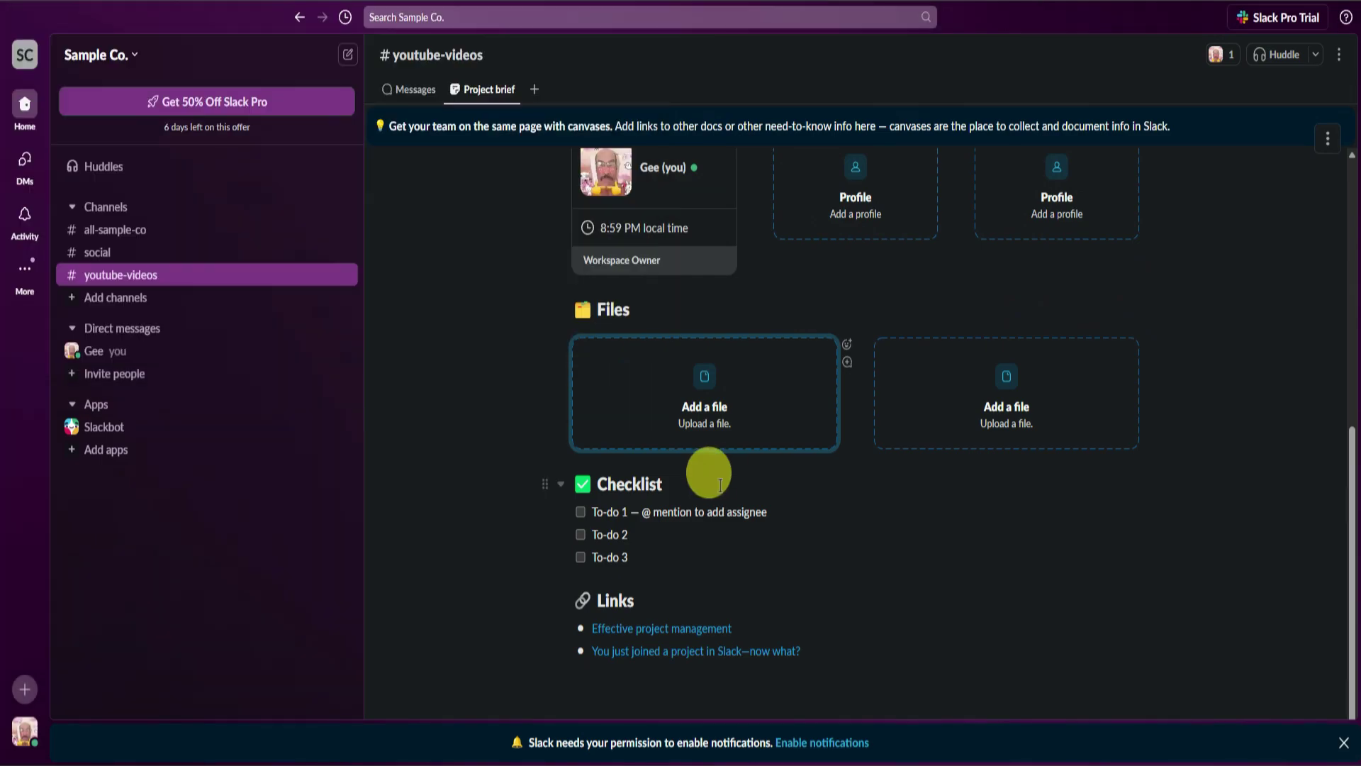
left_click(642, 552)
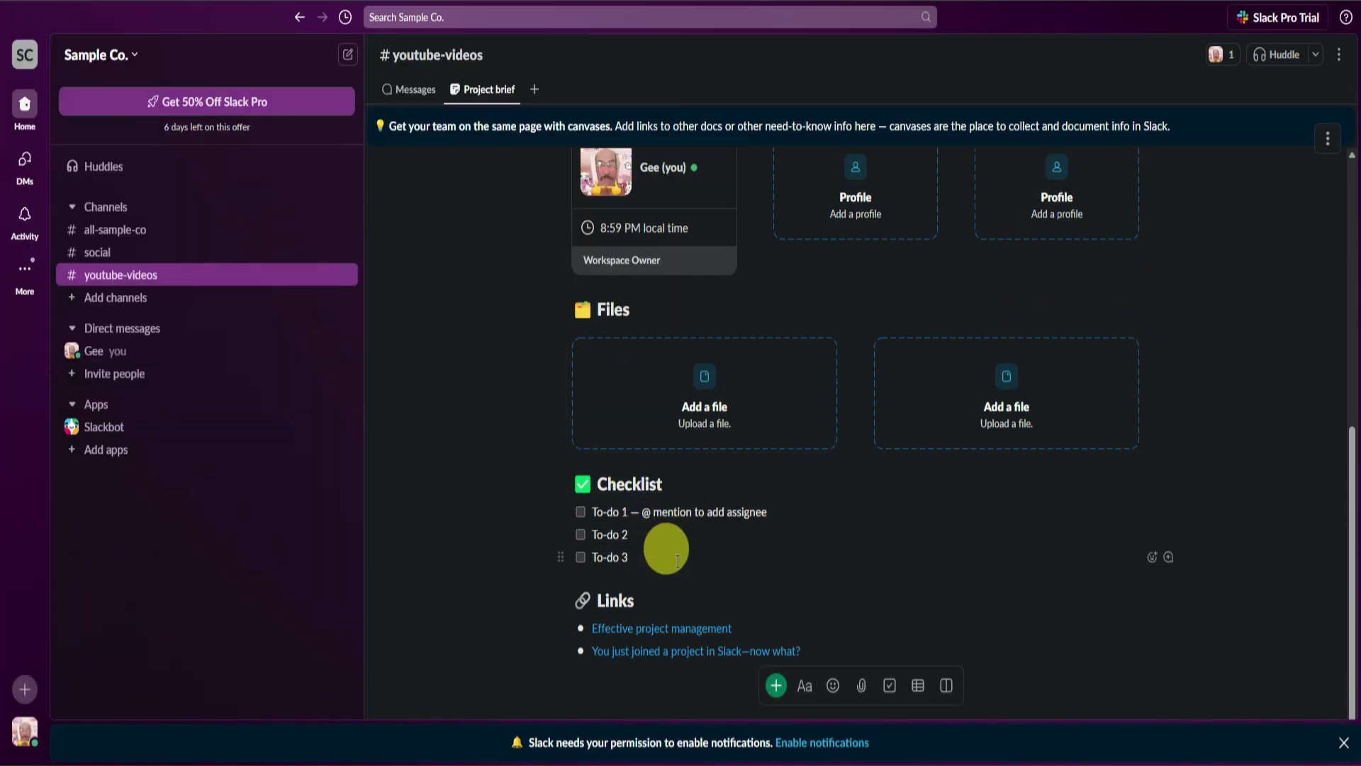
left_click_drag(629, 535, 596, 537)
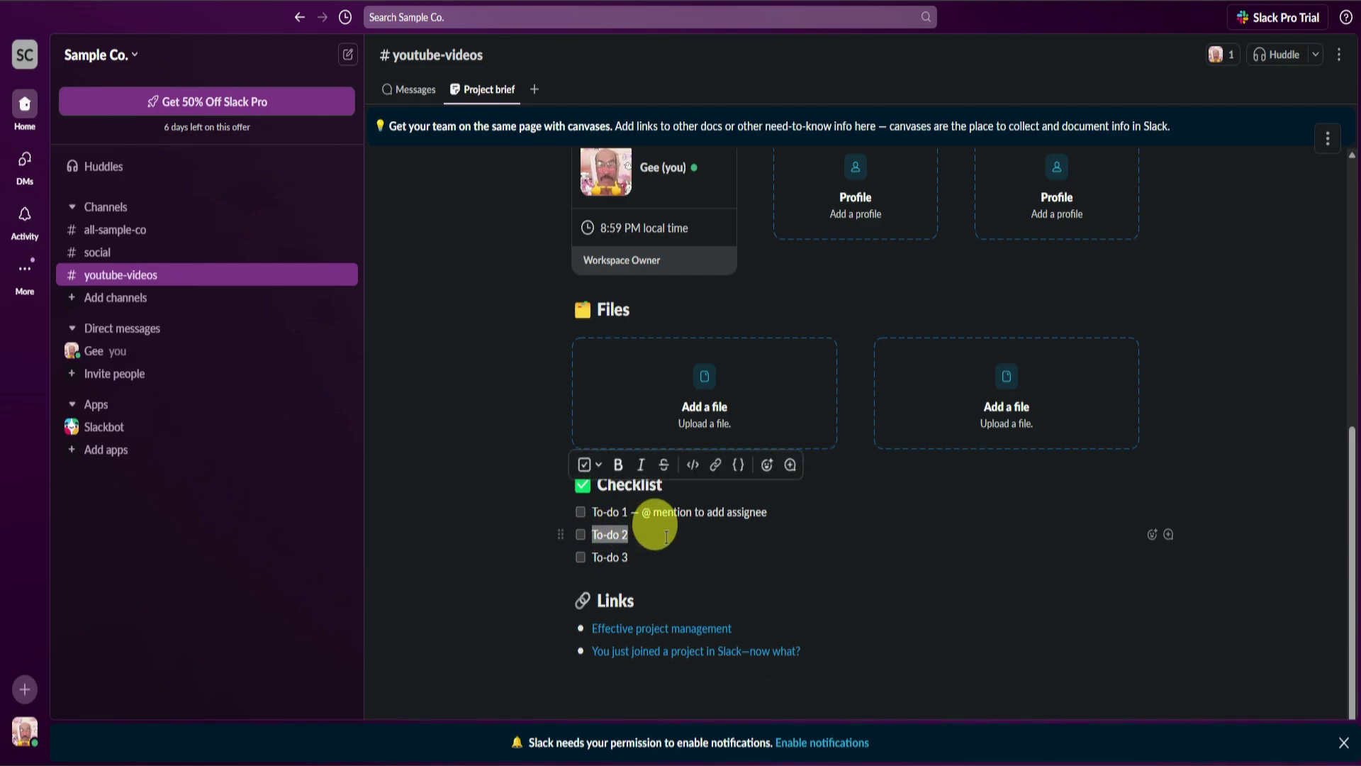
key("BackSpace")
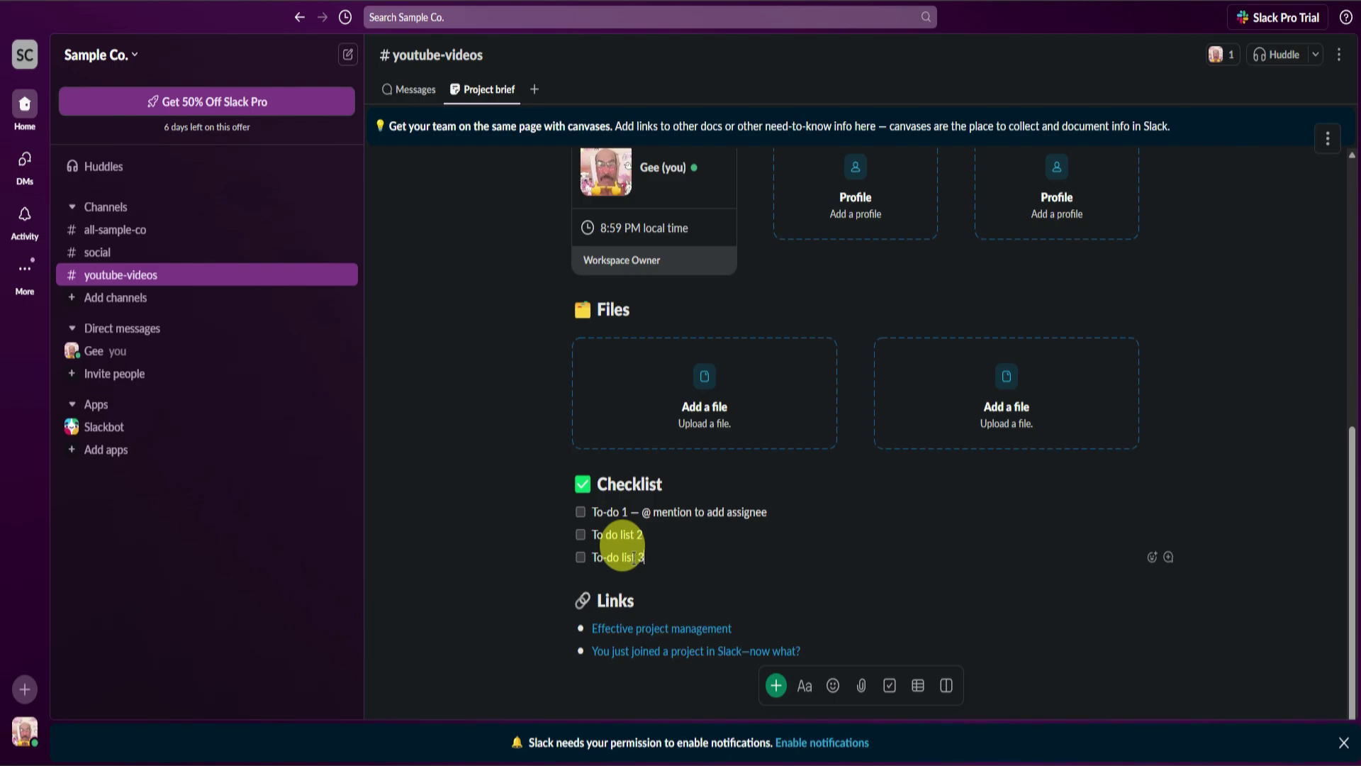
left_click(627, 511)
key("BackSpace")
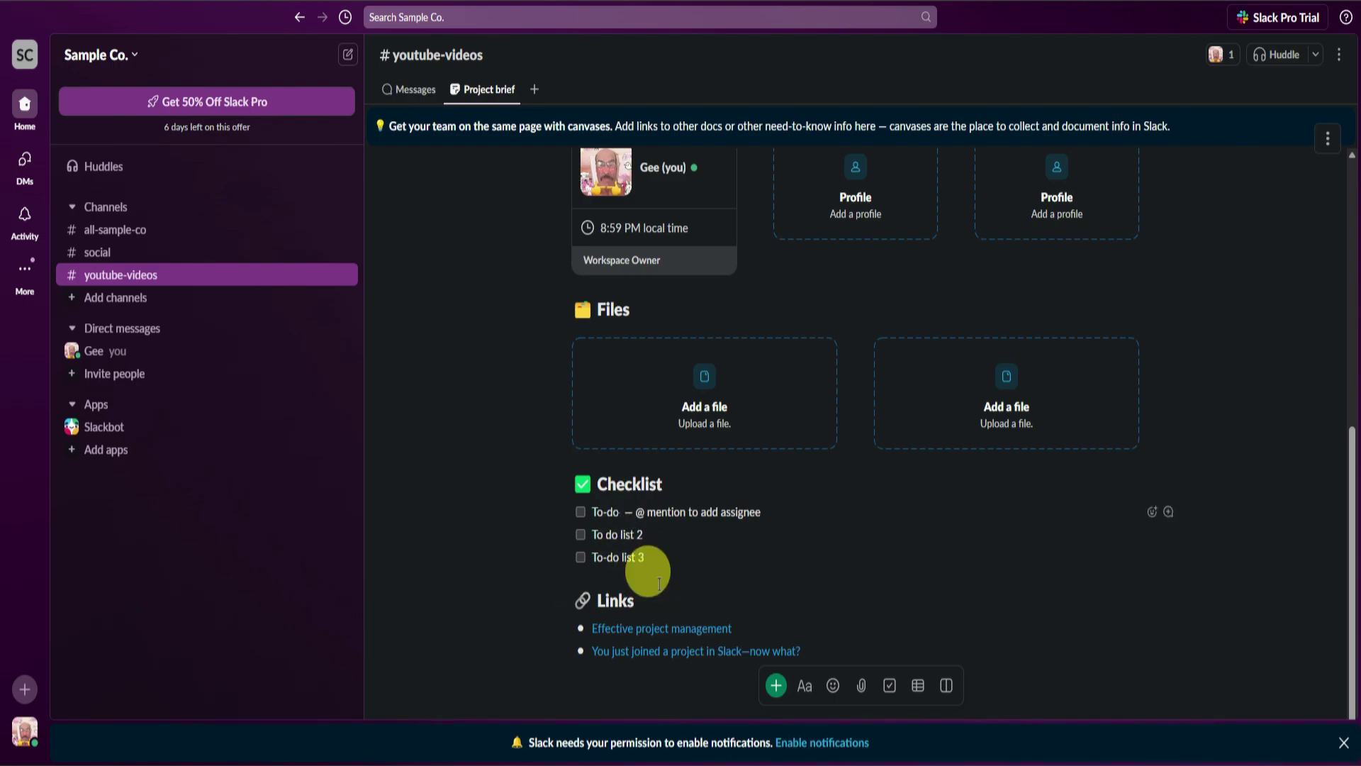
type("list 1")
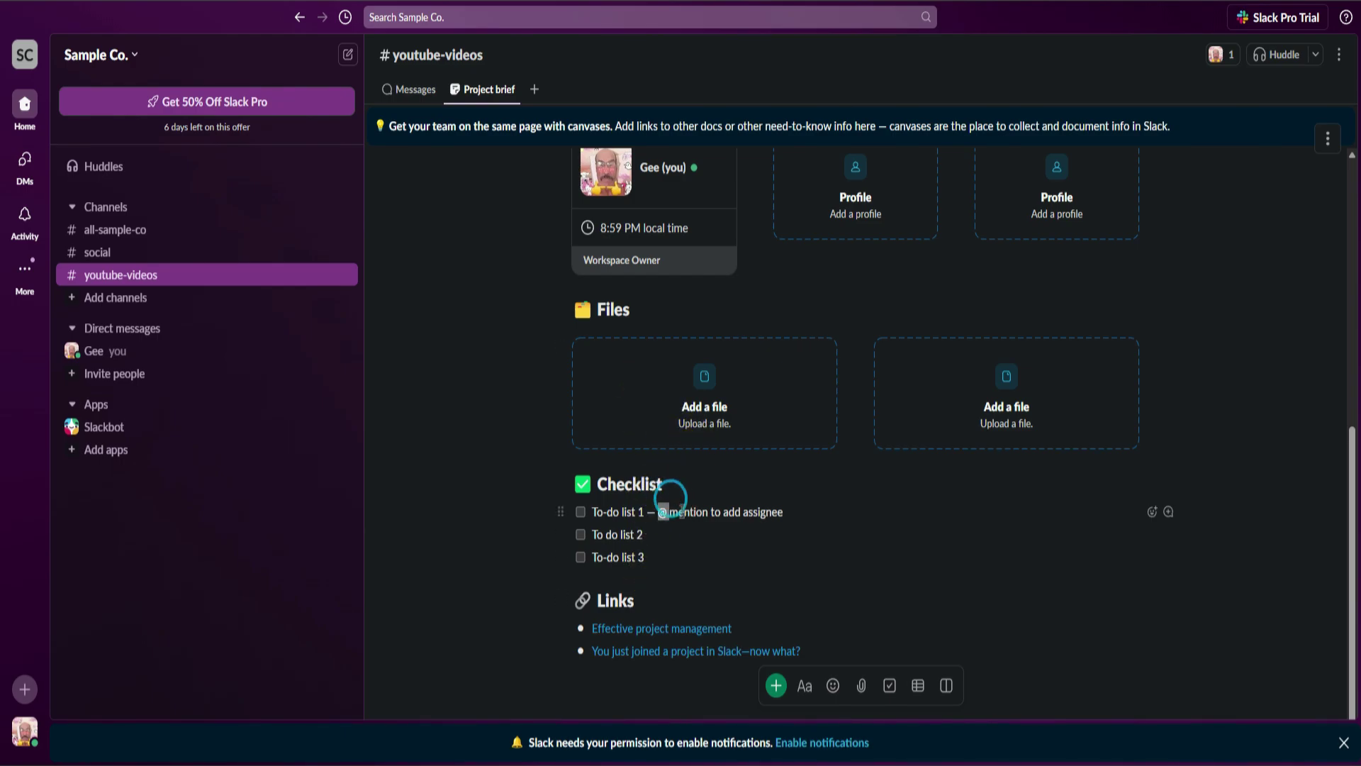
Step: Mention the workspace owner in the first checklist item and add an empty bullet under Links
left_click_drag(659, 512, 787, 512)
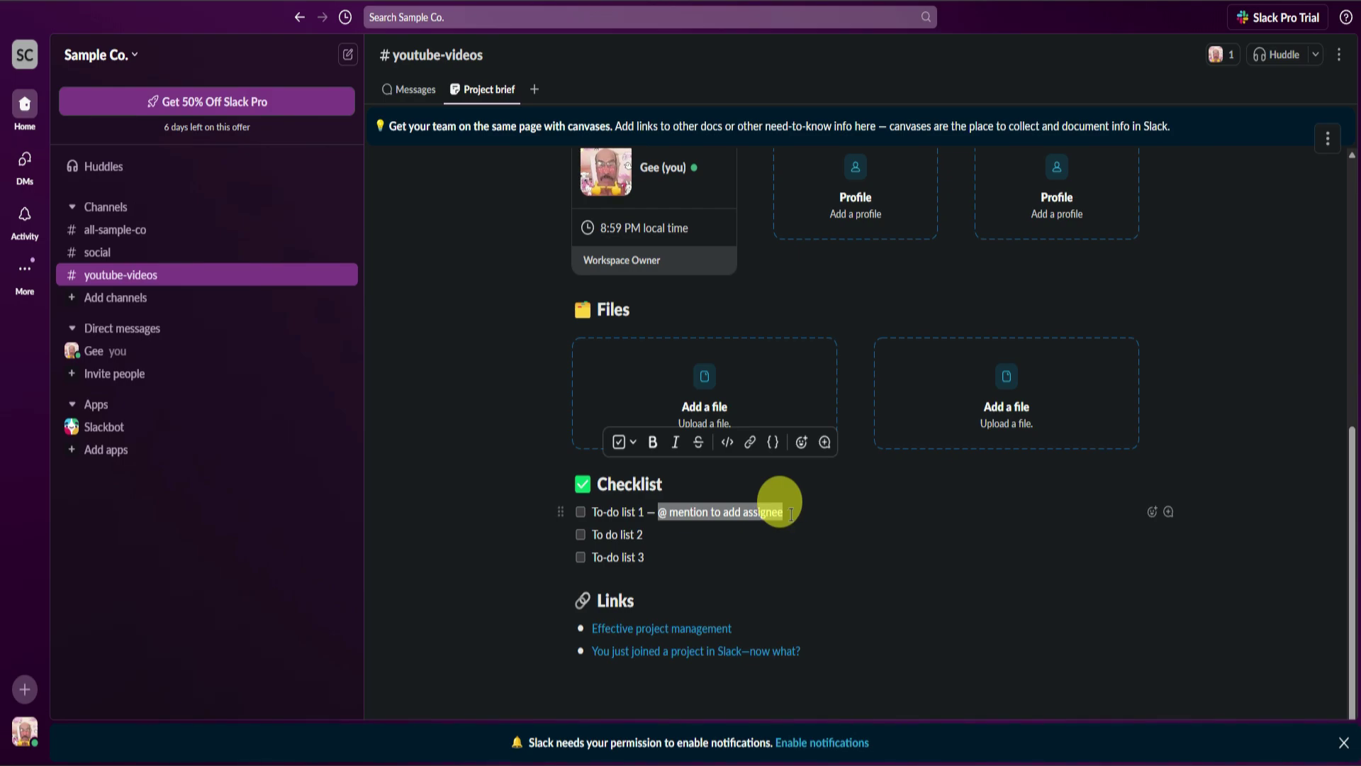
key("BackSpace")
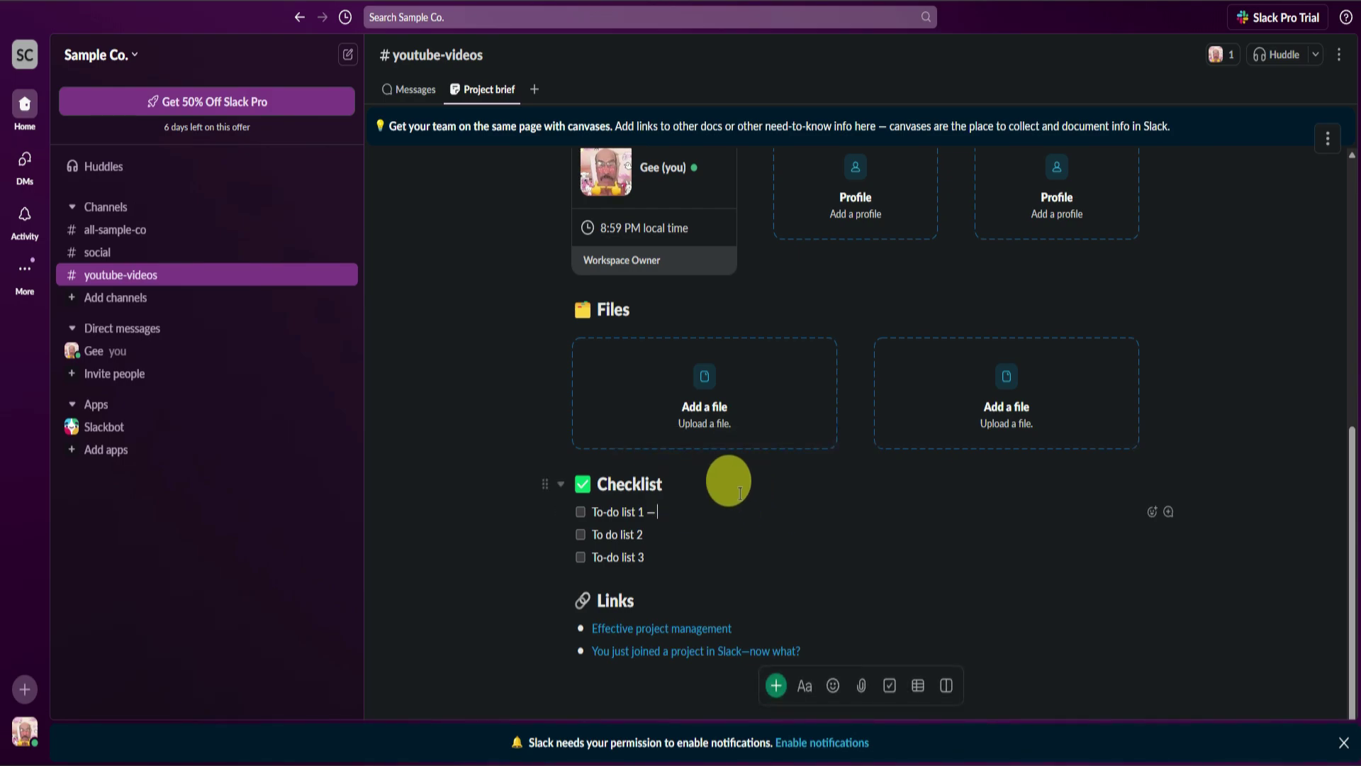
type("@")
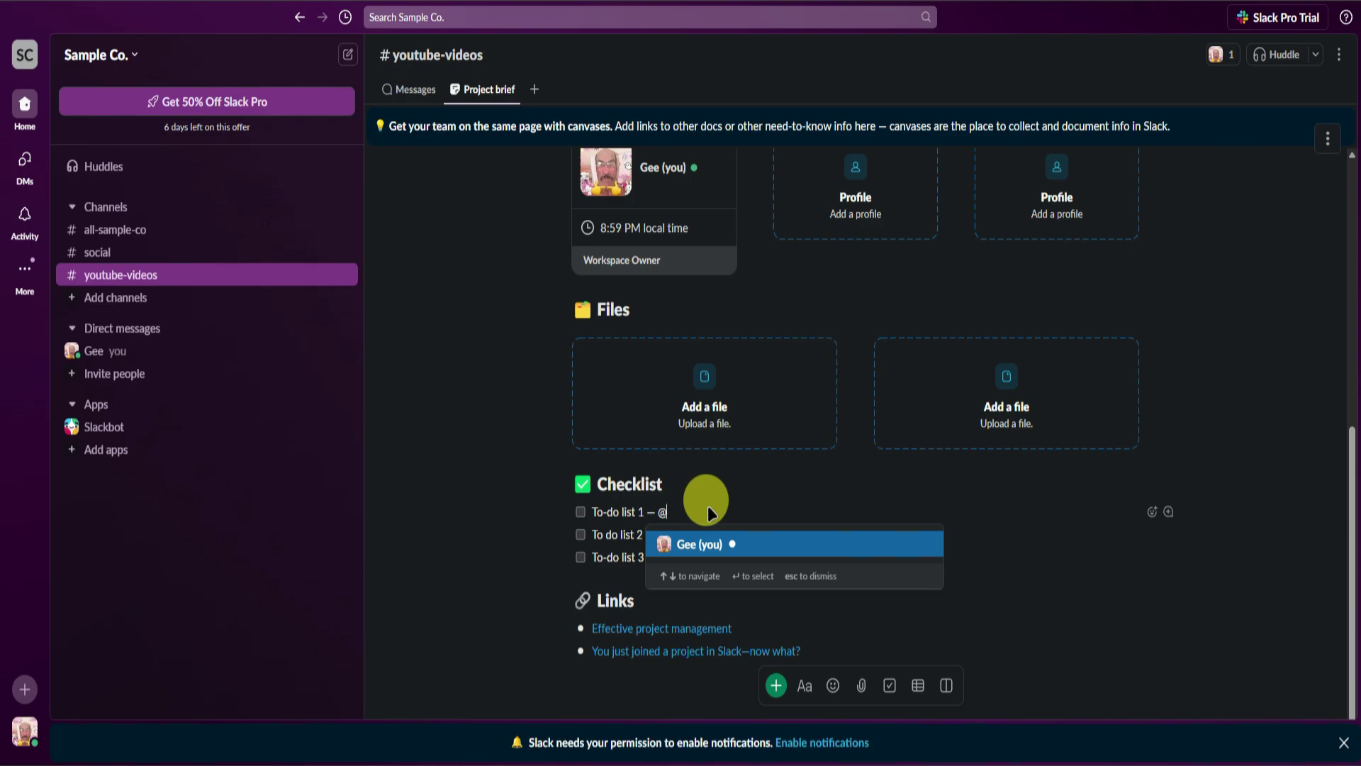
left_click(704, 543)
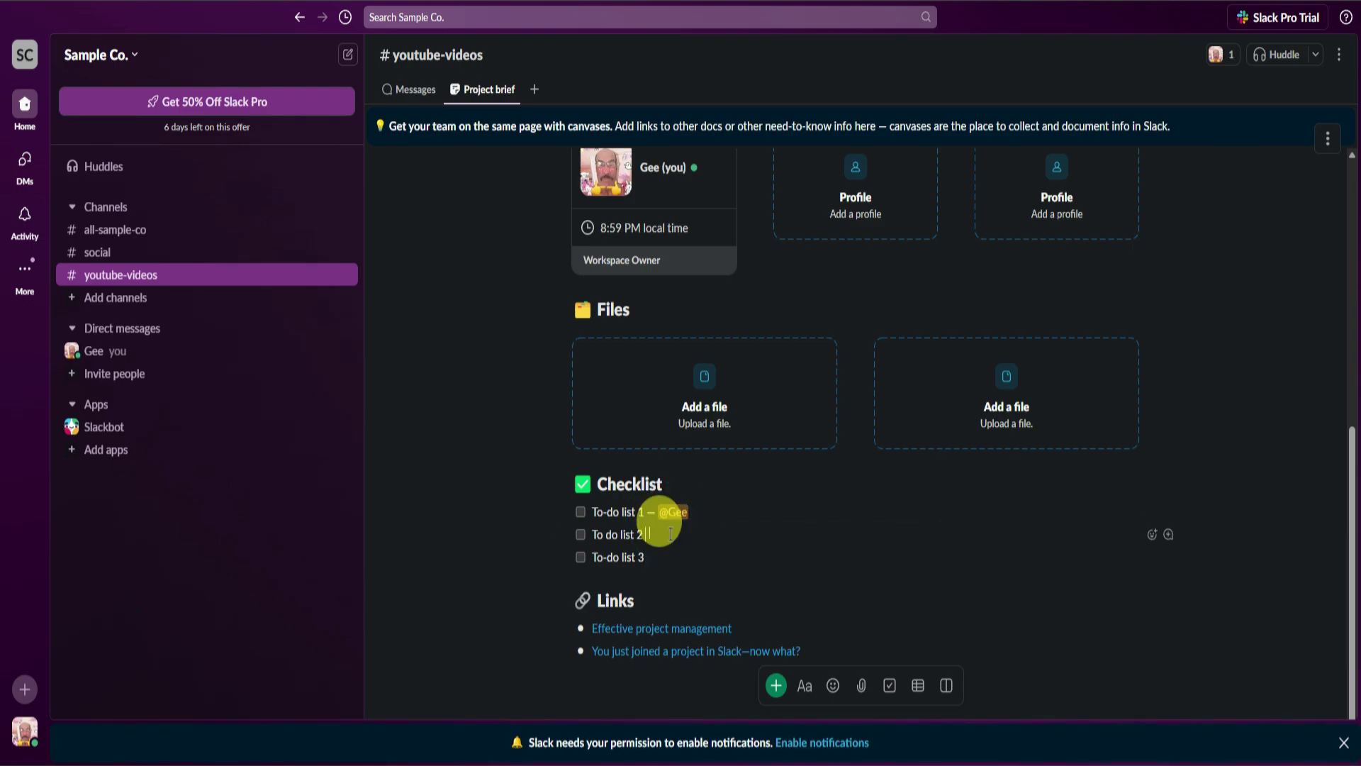
type("@")
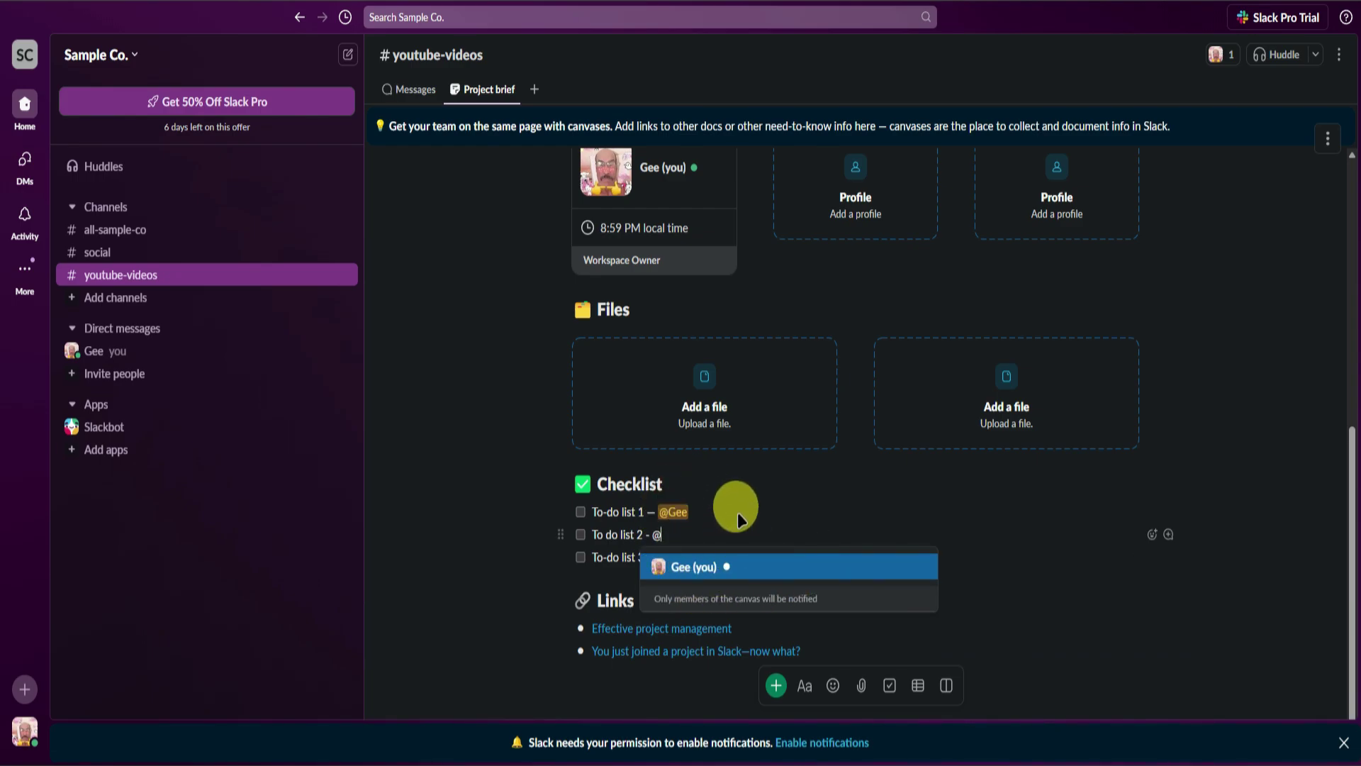
key("BackSpace")
key("BackSpace")
key("BackSpace")
key("BackSpace")
left_click(848, 647)
key("Return")
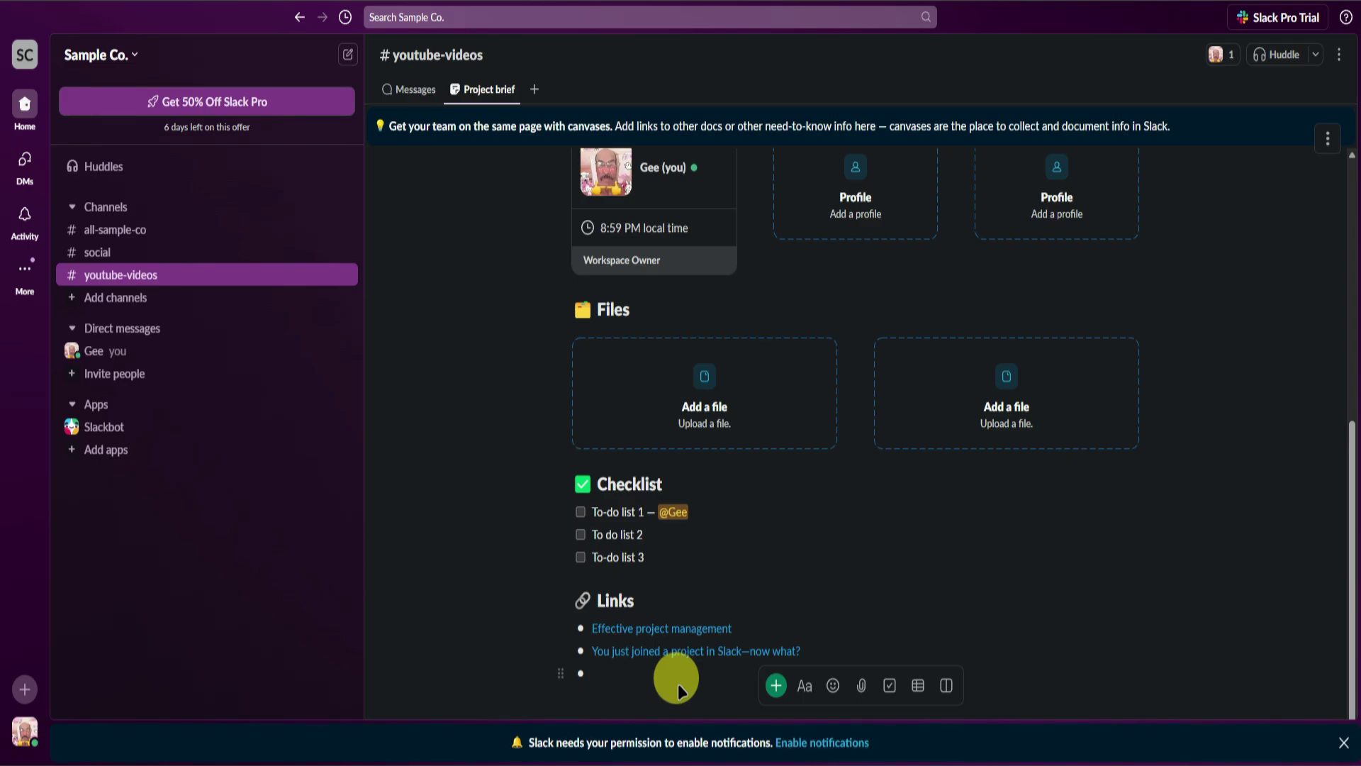
scroll(784, 557, "up", 5)
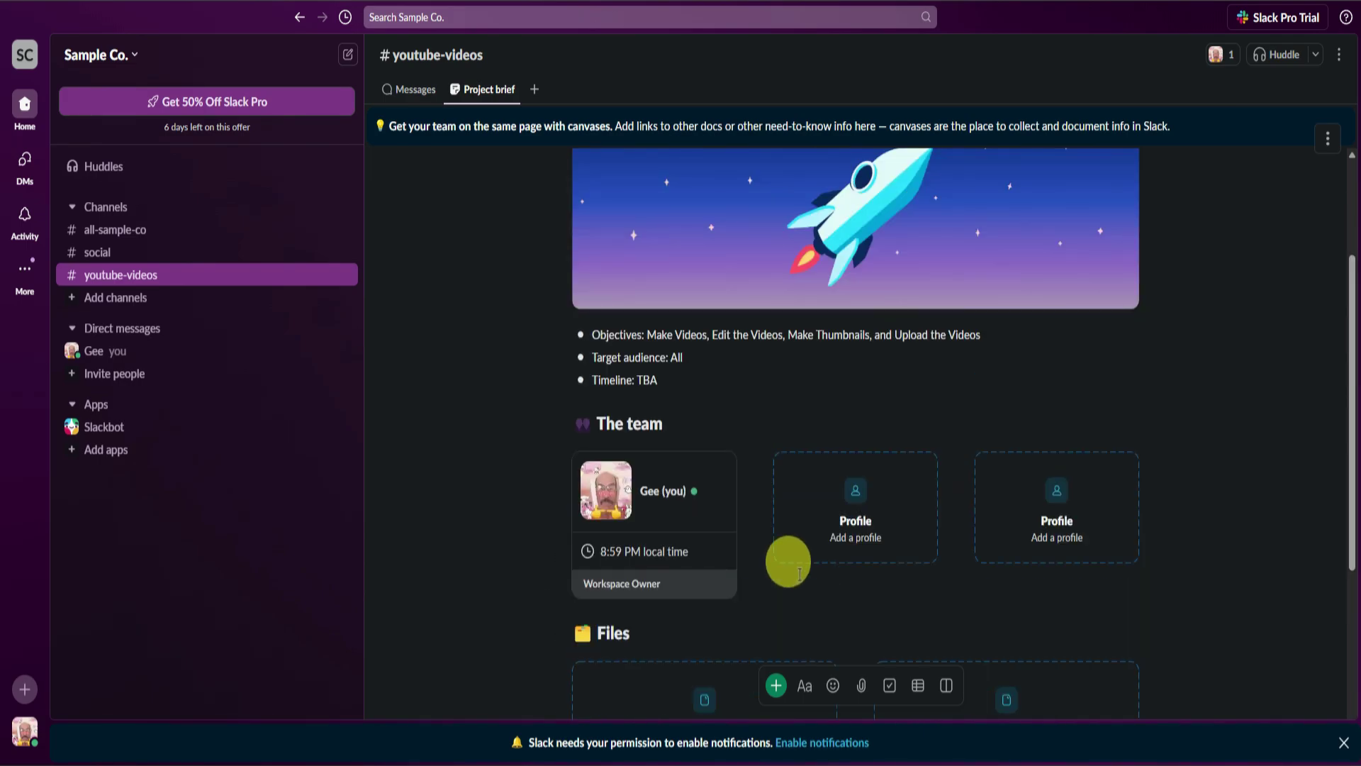
scroll(794, 578, "down", 5)
scroll(798, 581, "down", 1)
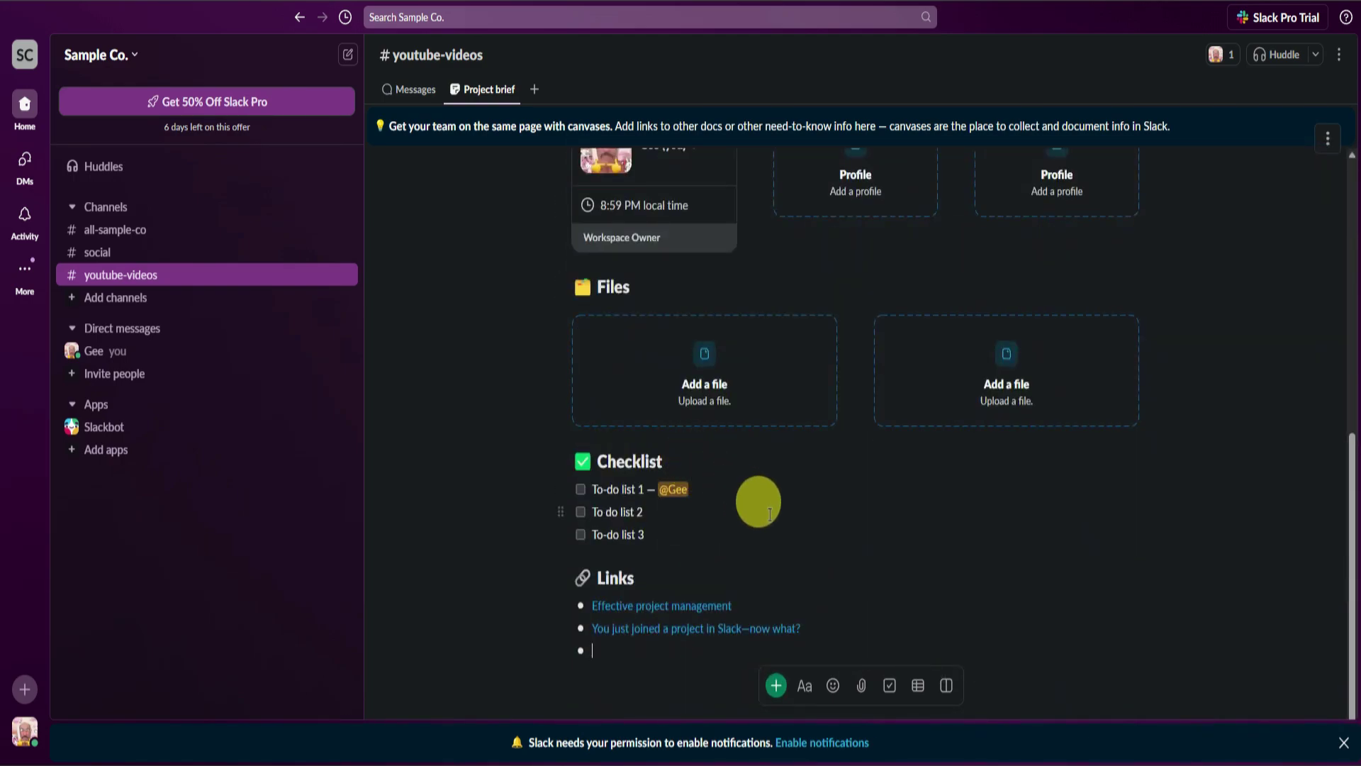
left_click(774, 686)
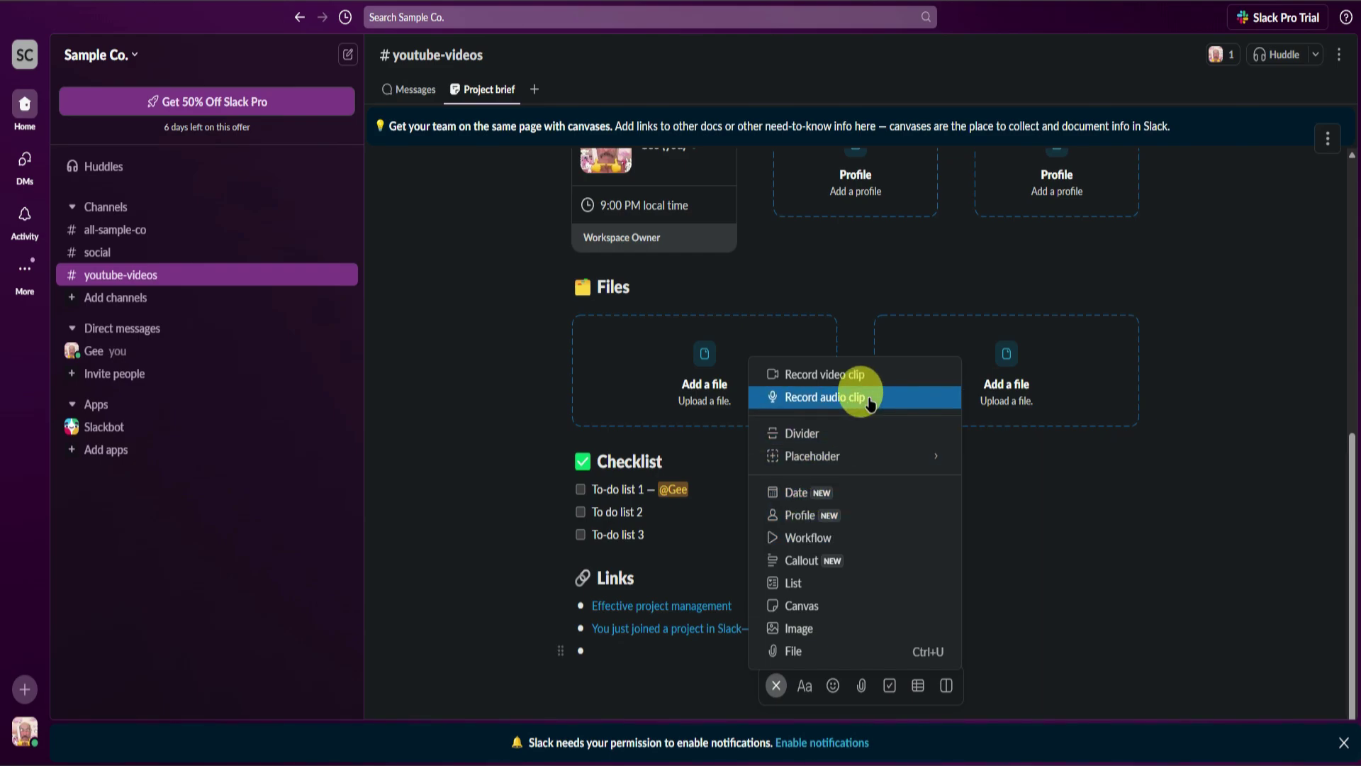
mouse_move(879, 460)
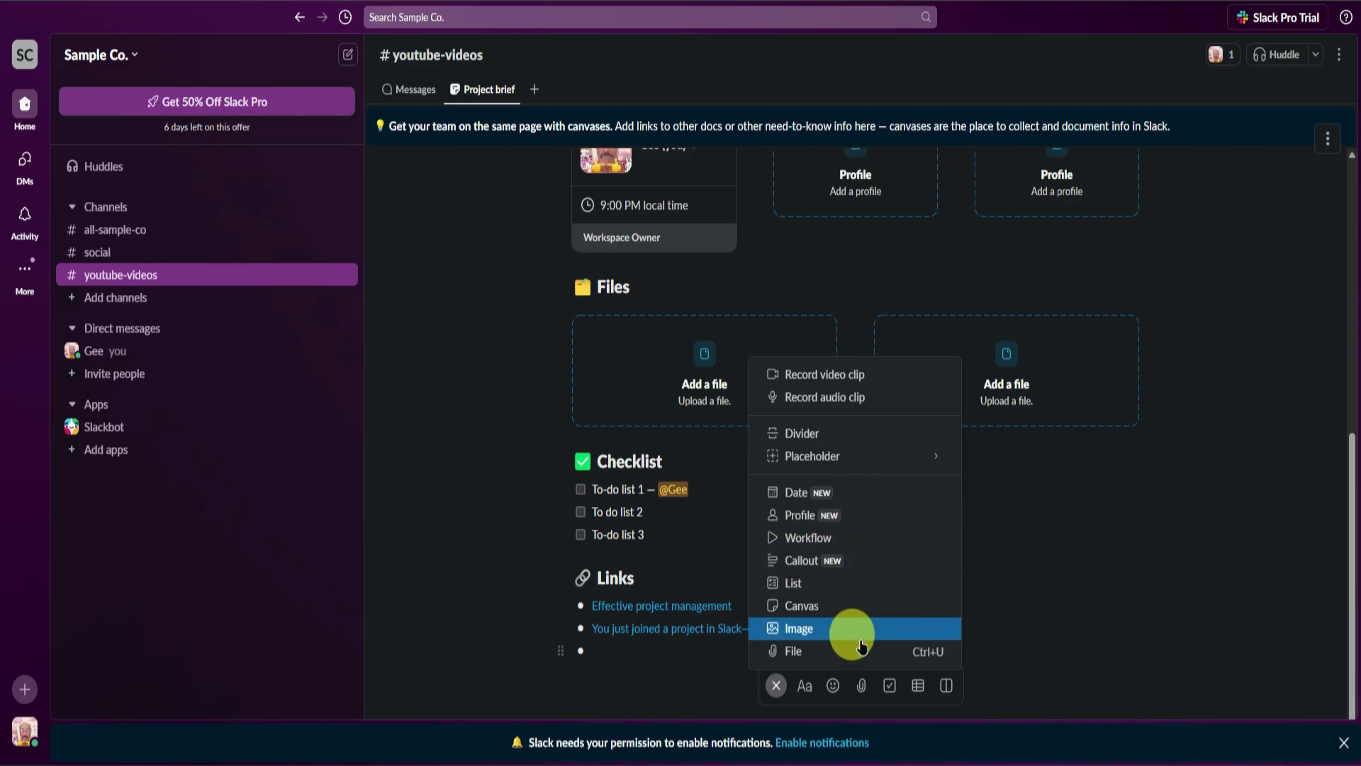
left_click(778, 684)
left_click(833, 685)
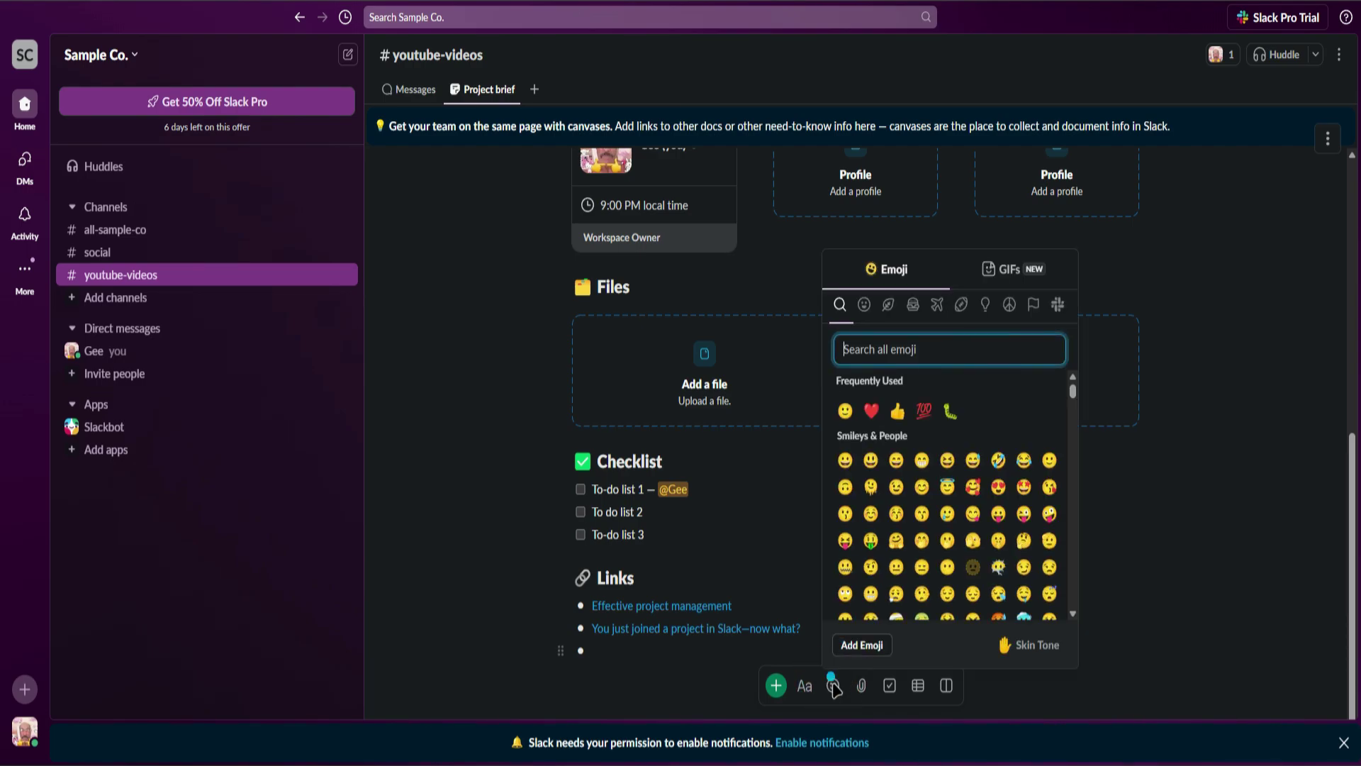
left_click(833, 685)
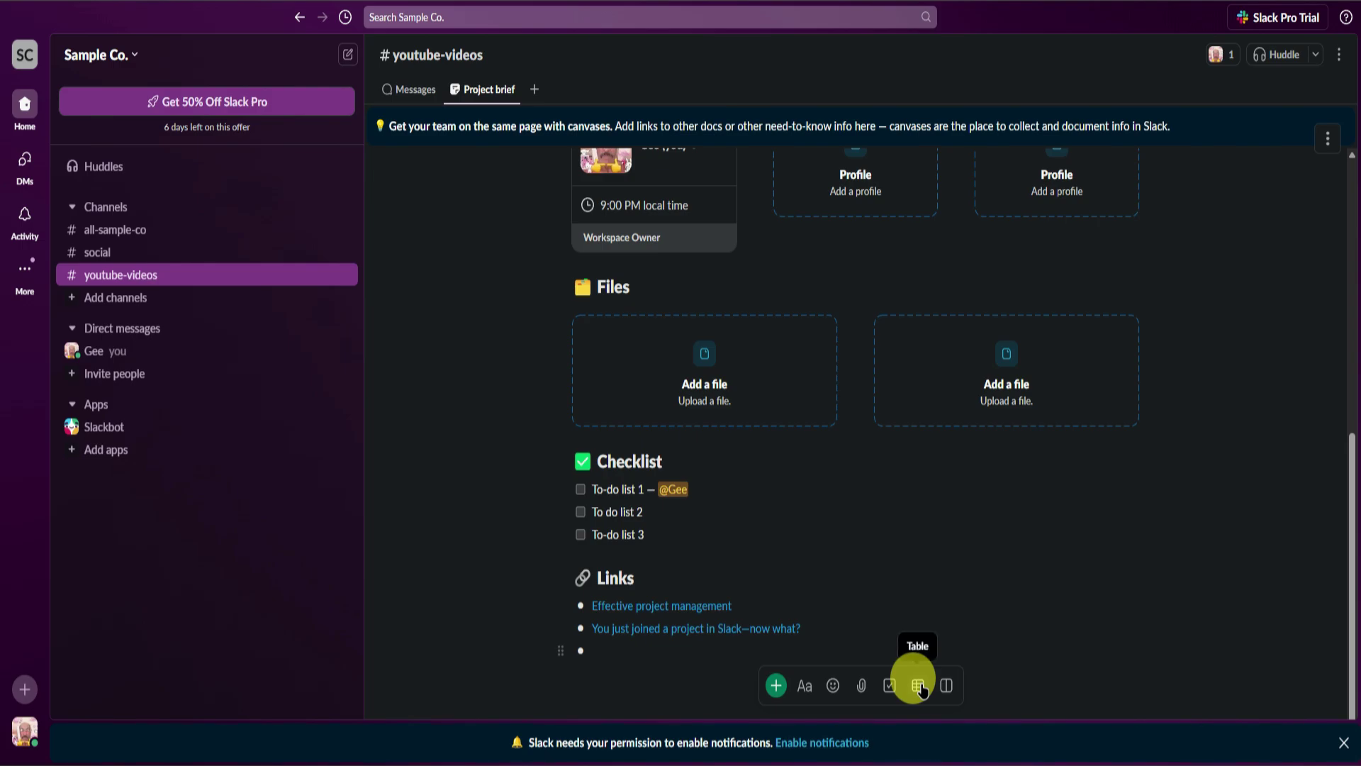
scroll(738, 523, "up", 7)
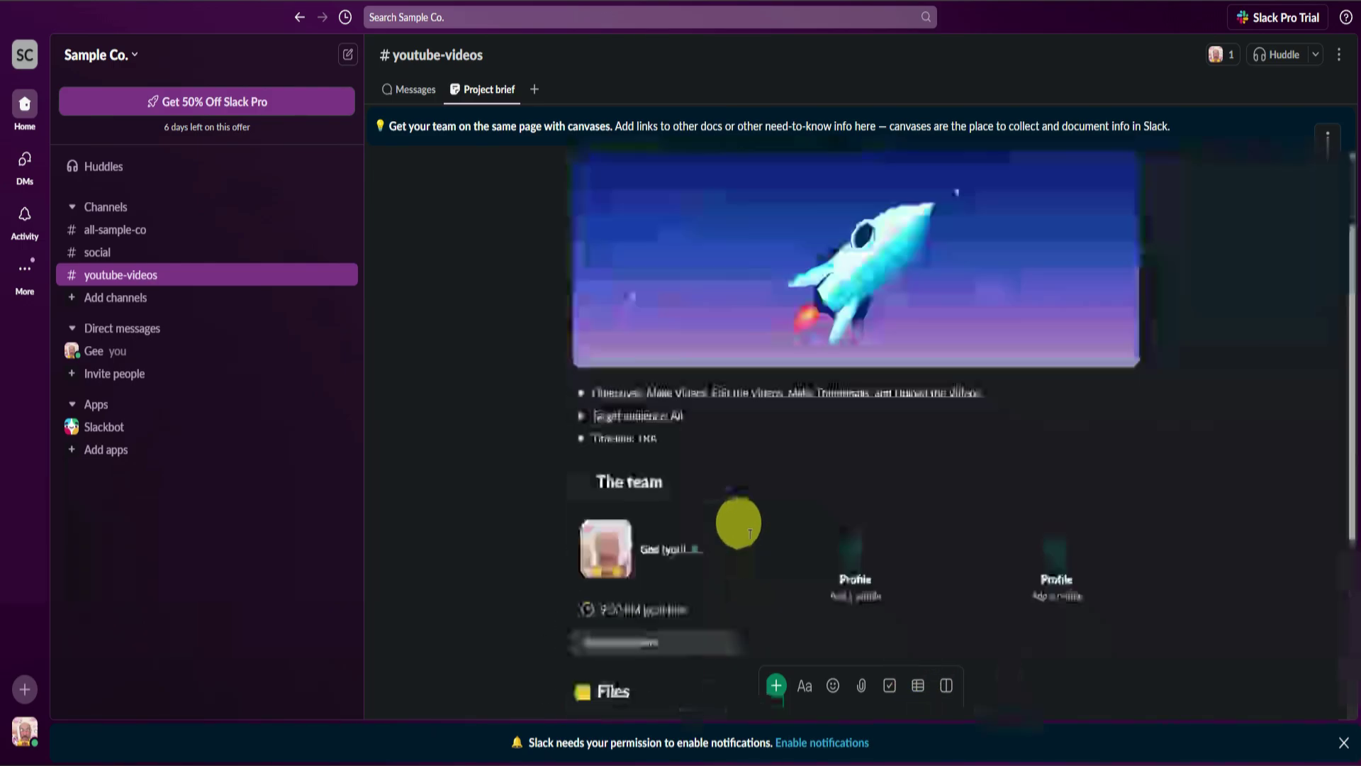
scroll(698, 485, "down", 6)
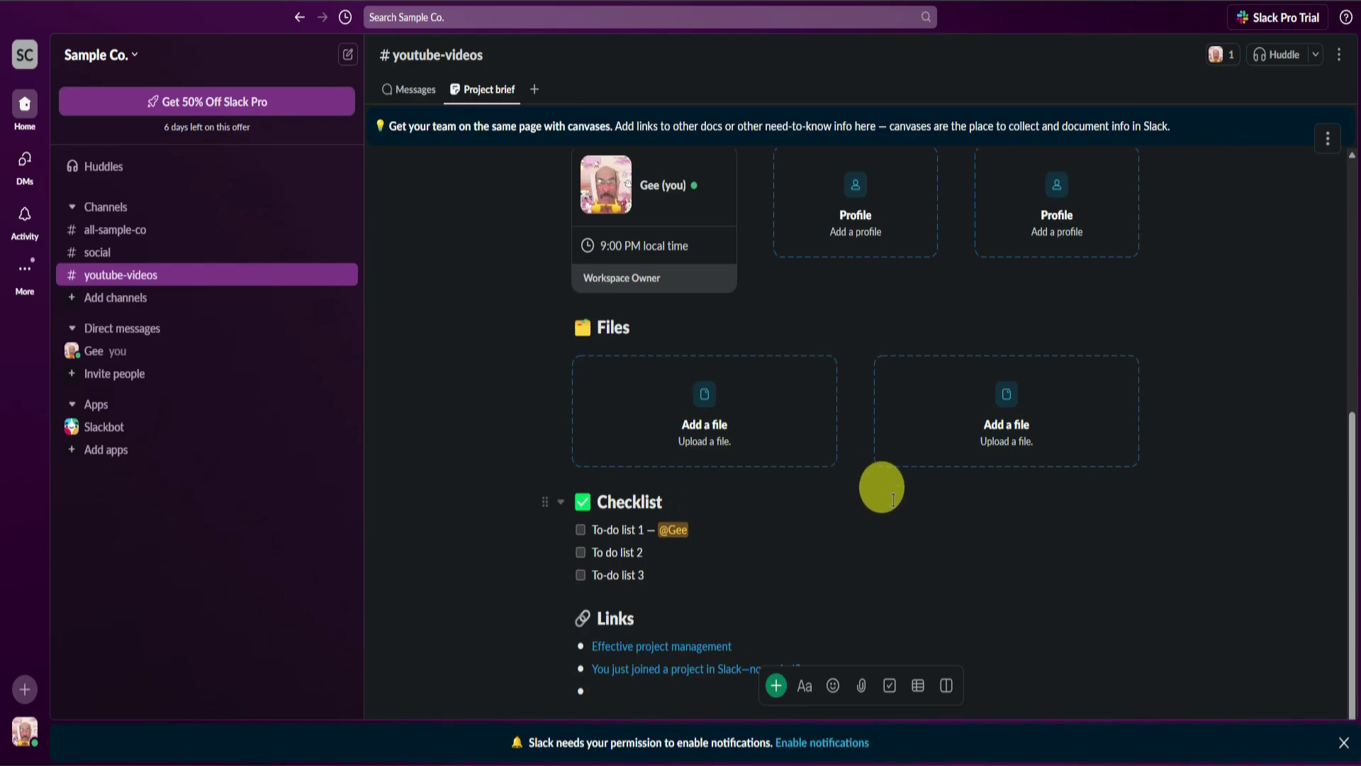
scroll(881, 486, "down", 1)
scroll(857, 461, "up", 7)
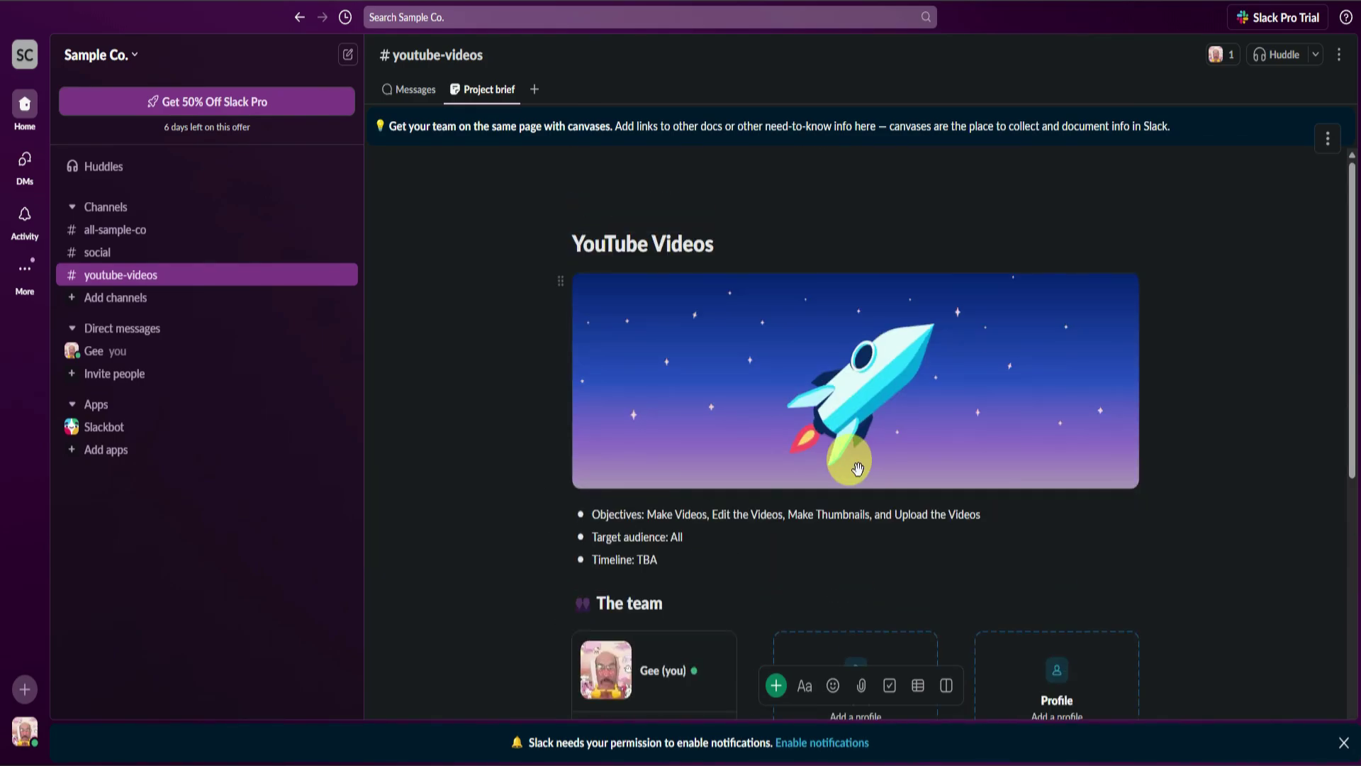
Step: Add a Project tracker list to #youtube-videos from the Messages tab and open it
left_click(413, 91)
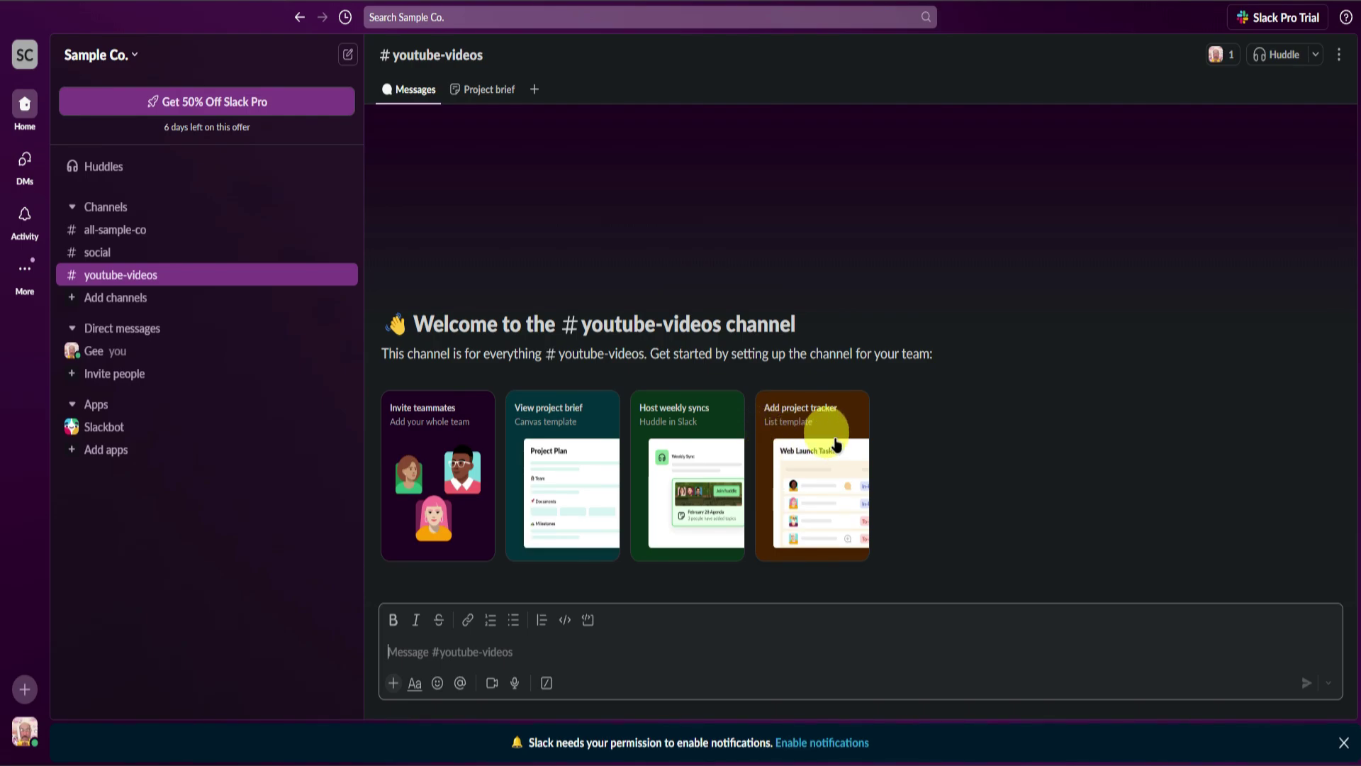
left_click(818, 439)
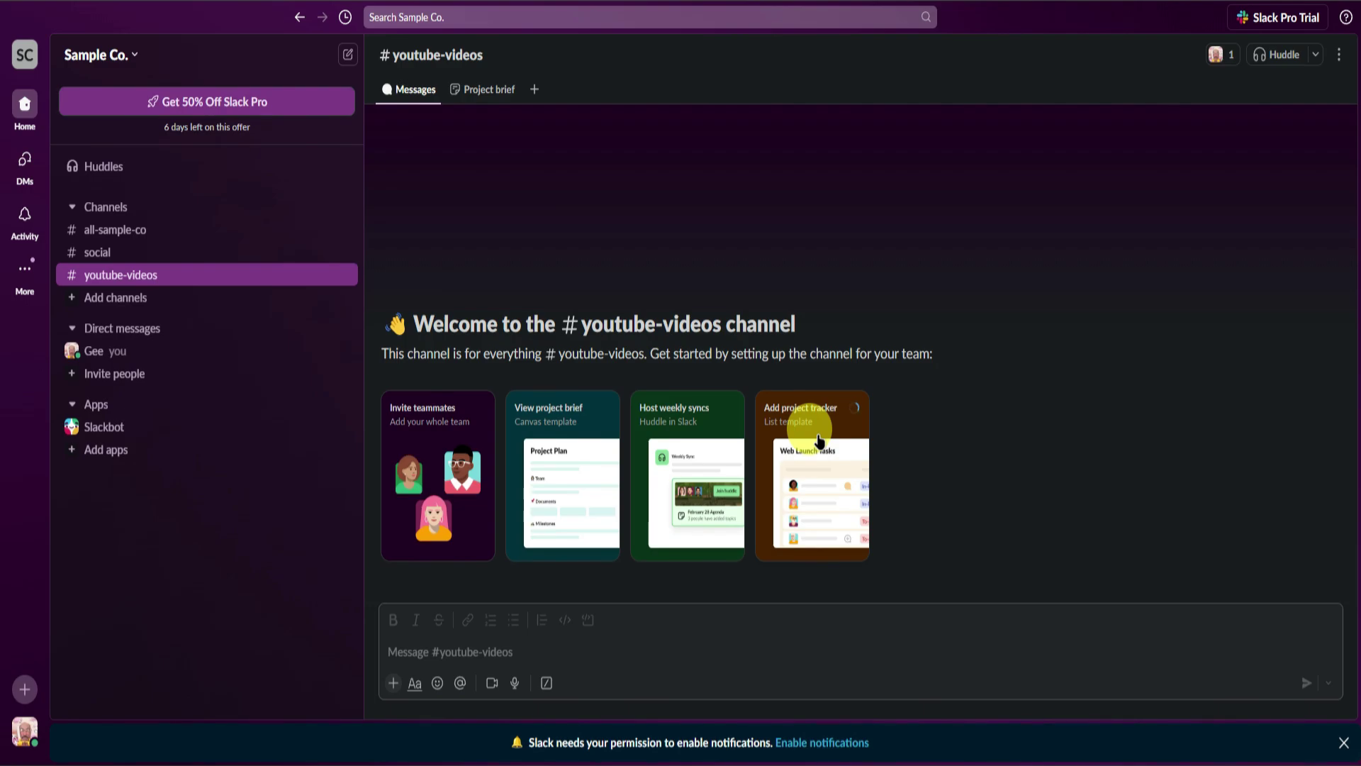
left_click(559, 89)
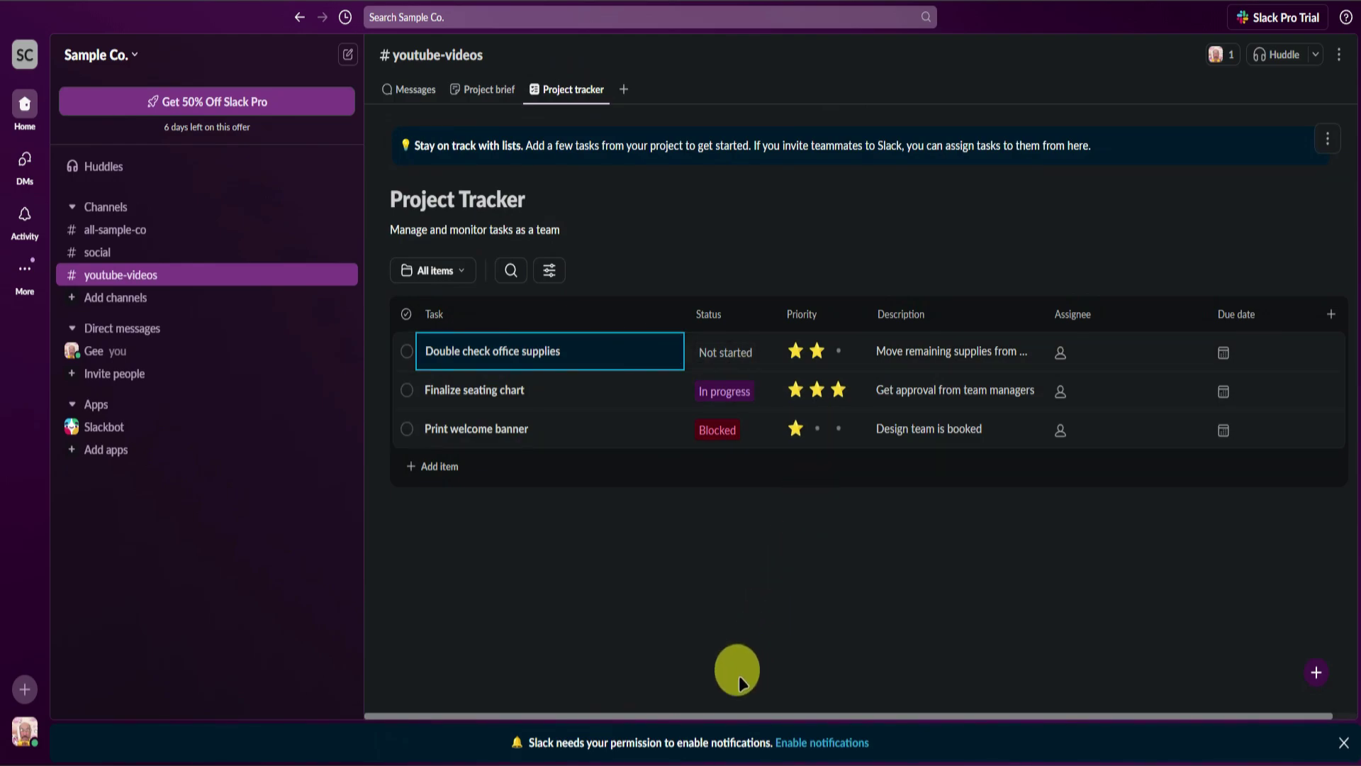
Step: Delete the Double check office supplies sample task
left_click(734, 716)
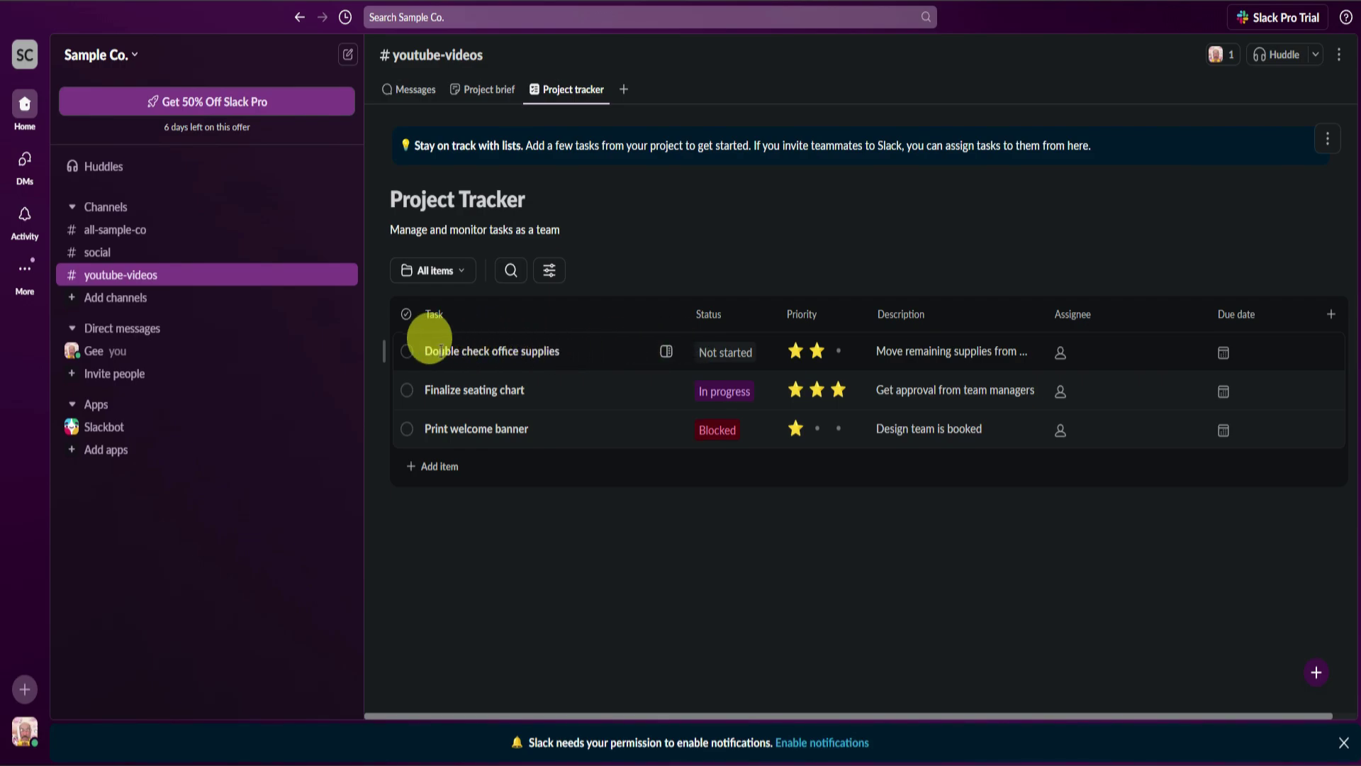
left_click(406, 351)
right_click(508, 360)
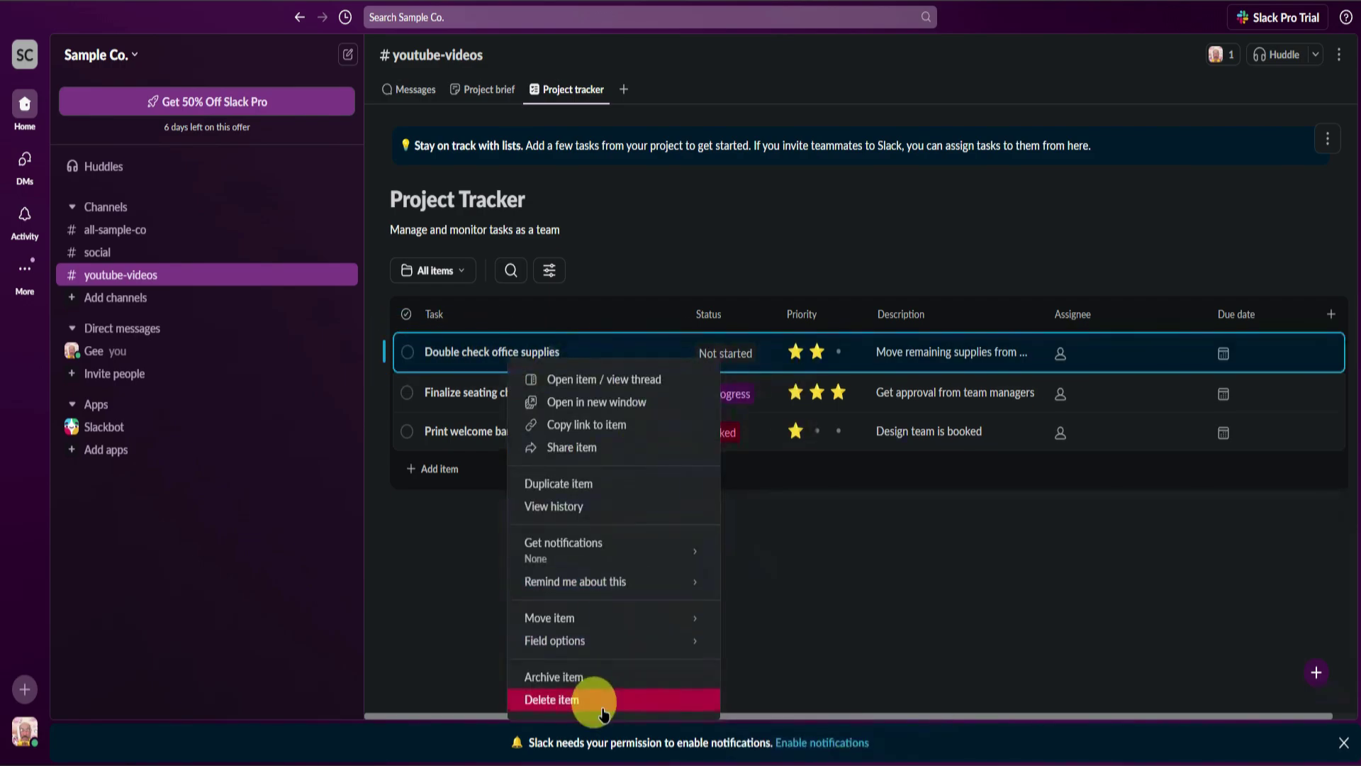
left_click(590, 697)
Step: Delete the Finalize seating chart sample task
left_click(551, 354)
right_click(555, 357)
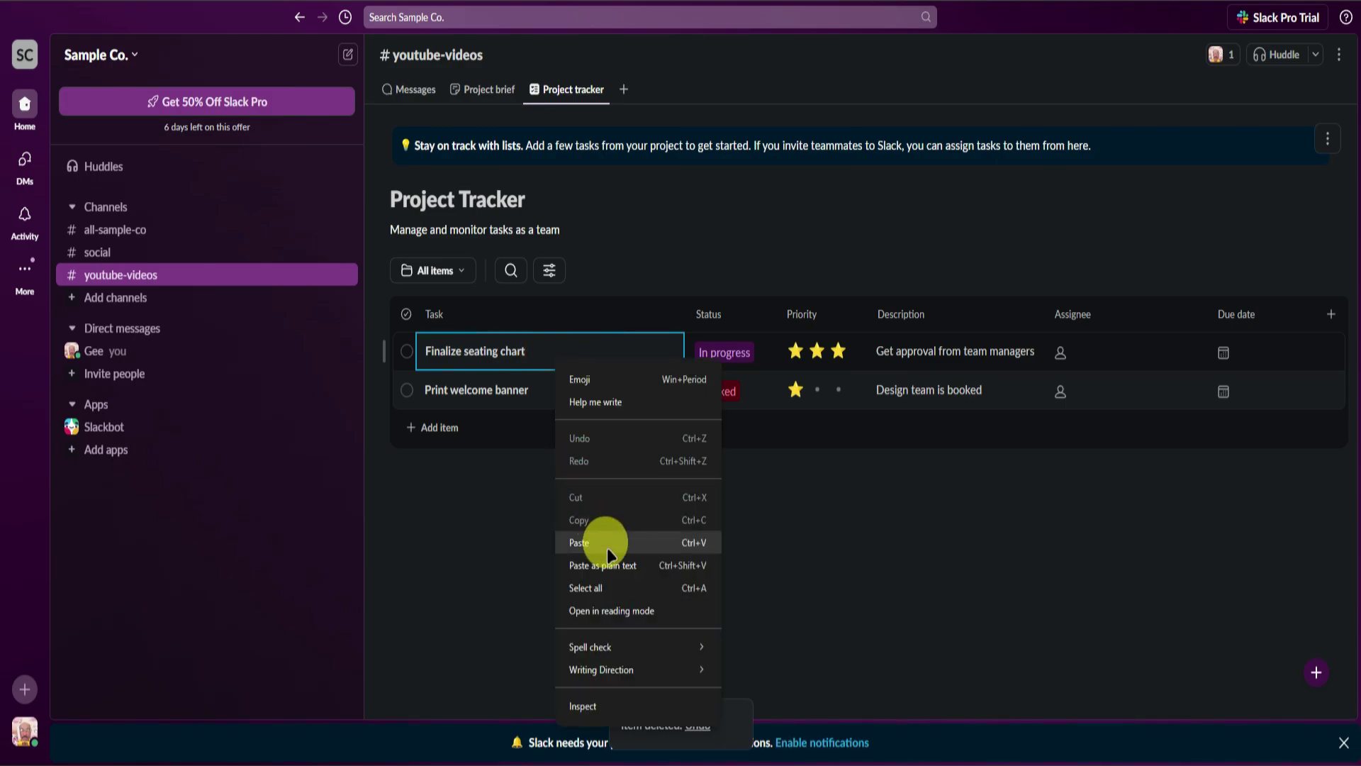
left_click(860, 523)
left_click(476, 349)
left_click(912, 358)
left_click(1123, 352)
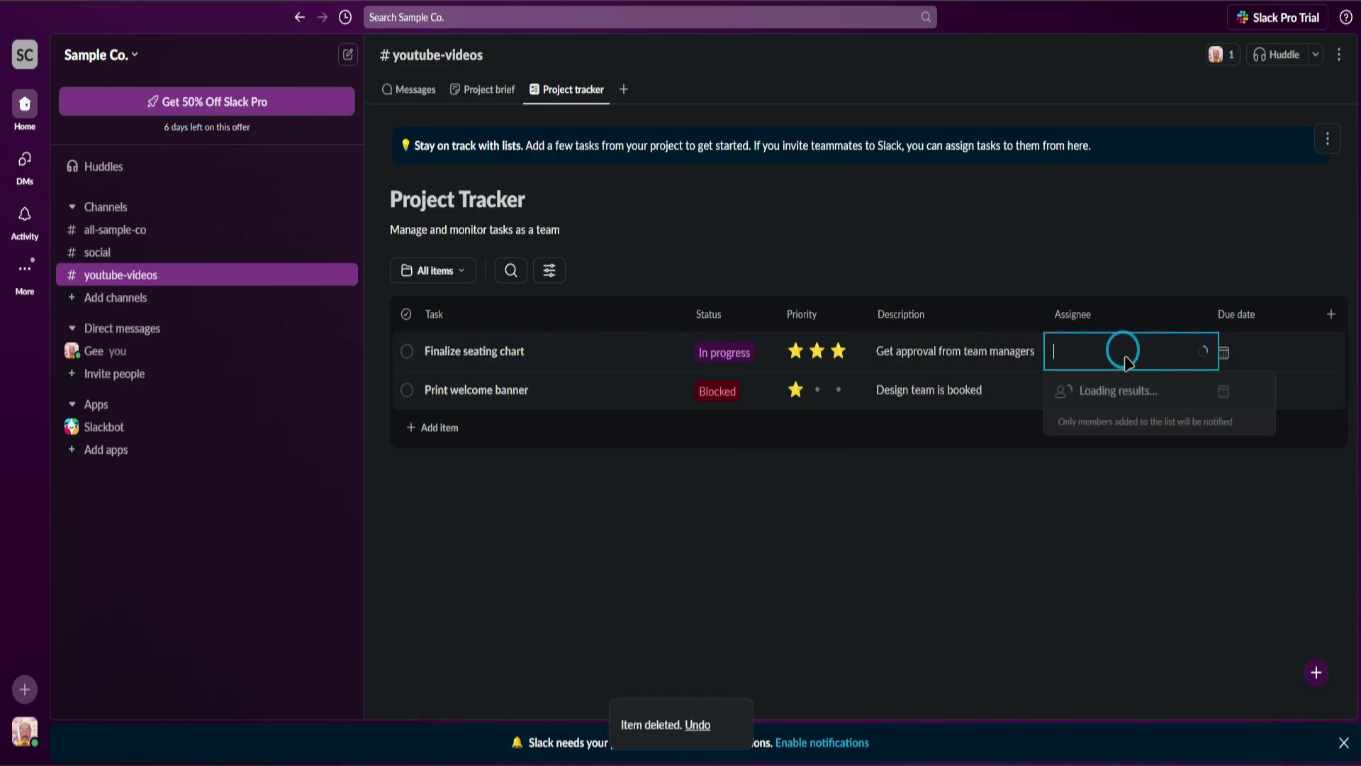
right_click(574, 347)
left_click(563, 352)
right_click(559, 350)
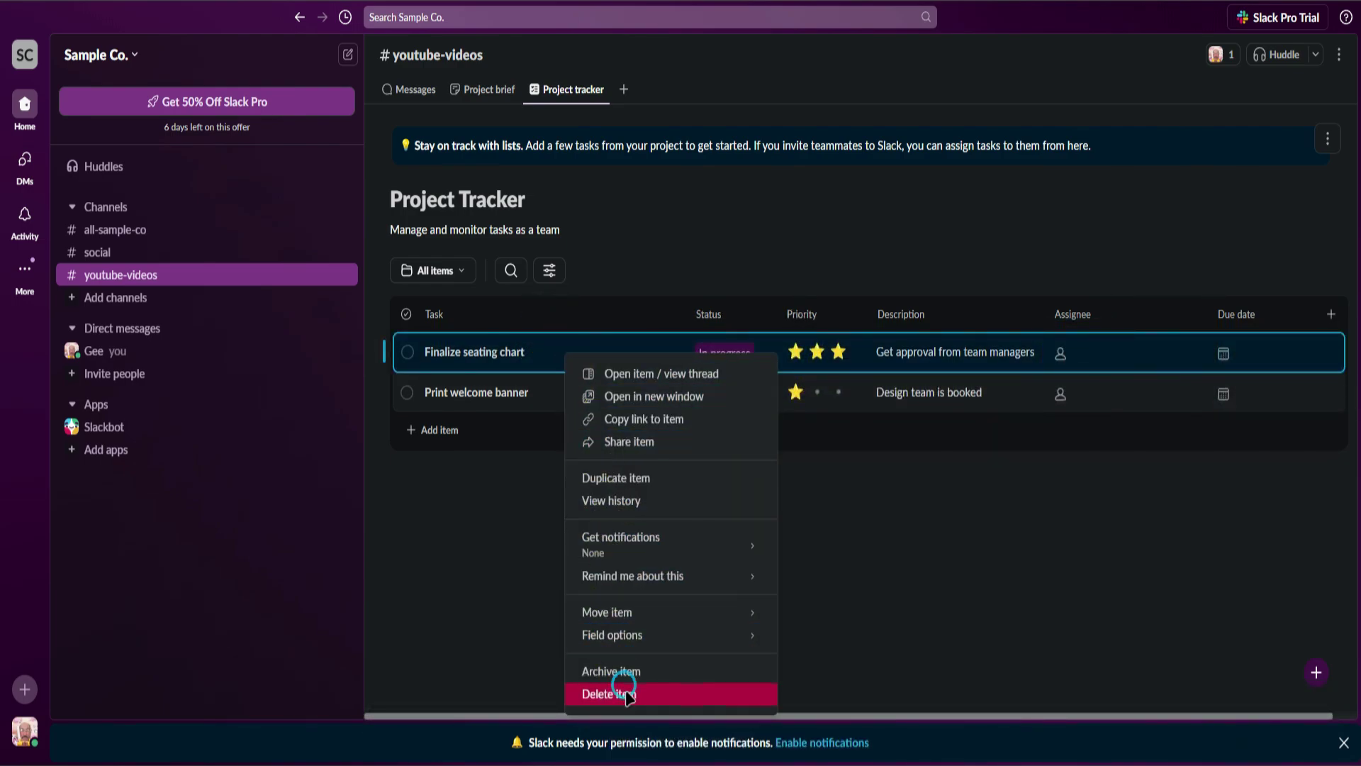
left_click(627, 695)
Step: Delete the Print welcome banner task and start a new empty task
right_click(585, 355)
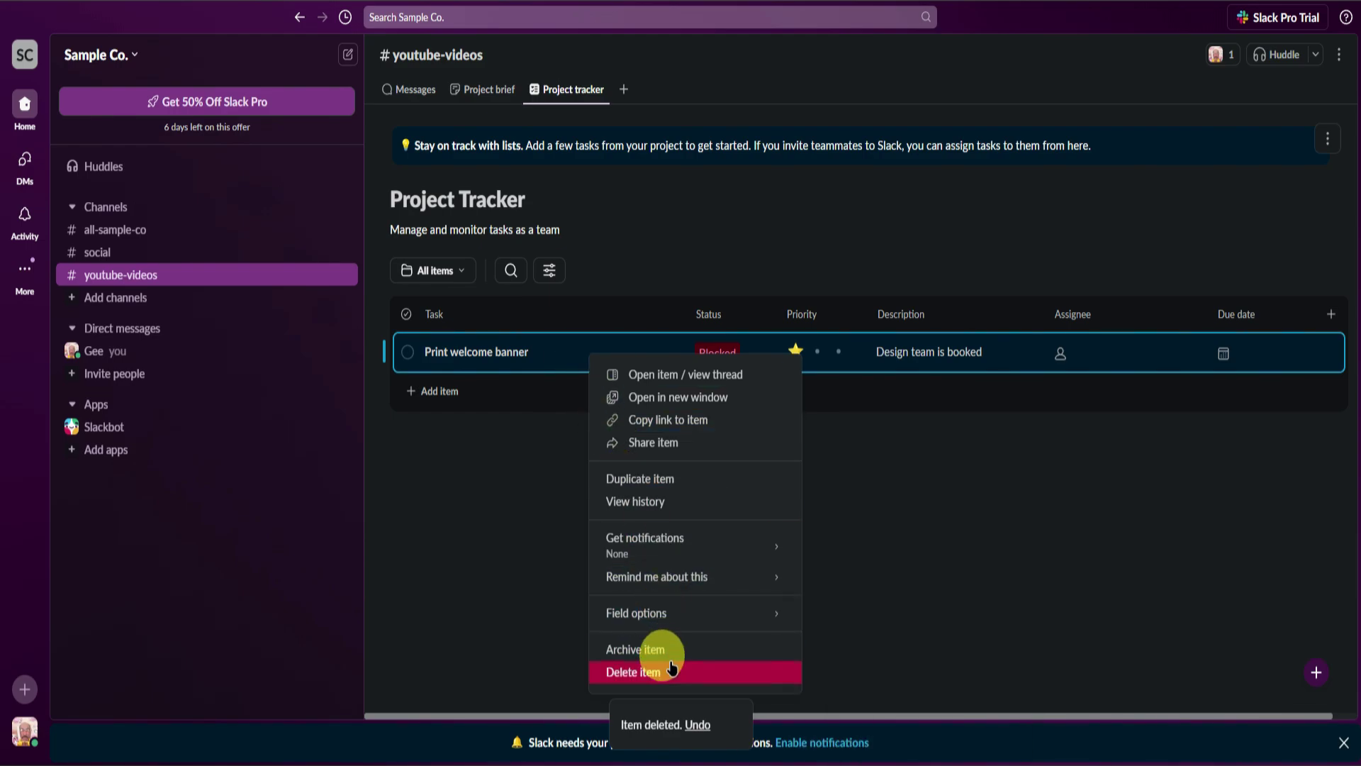
left_click(641, 670)
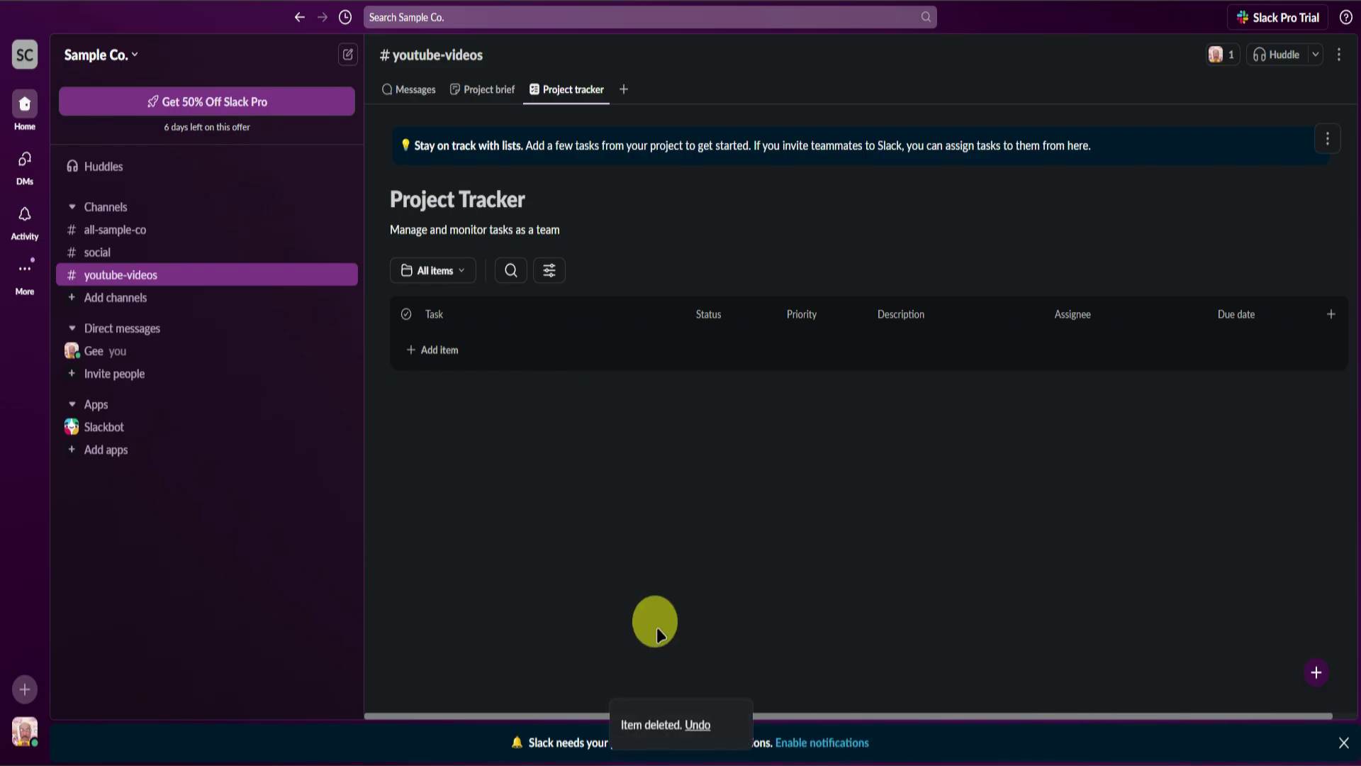
left_click(440, 350)
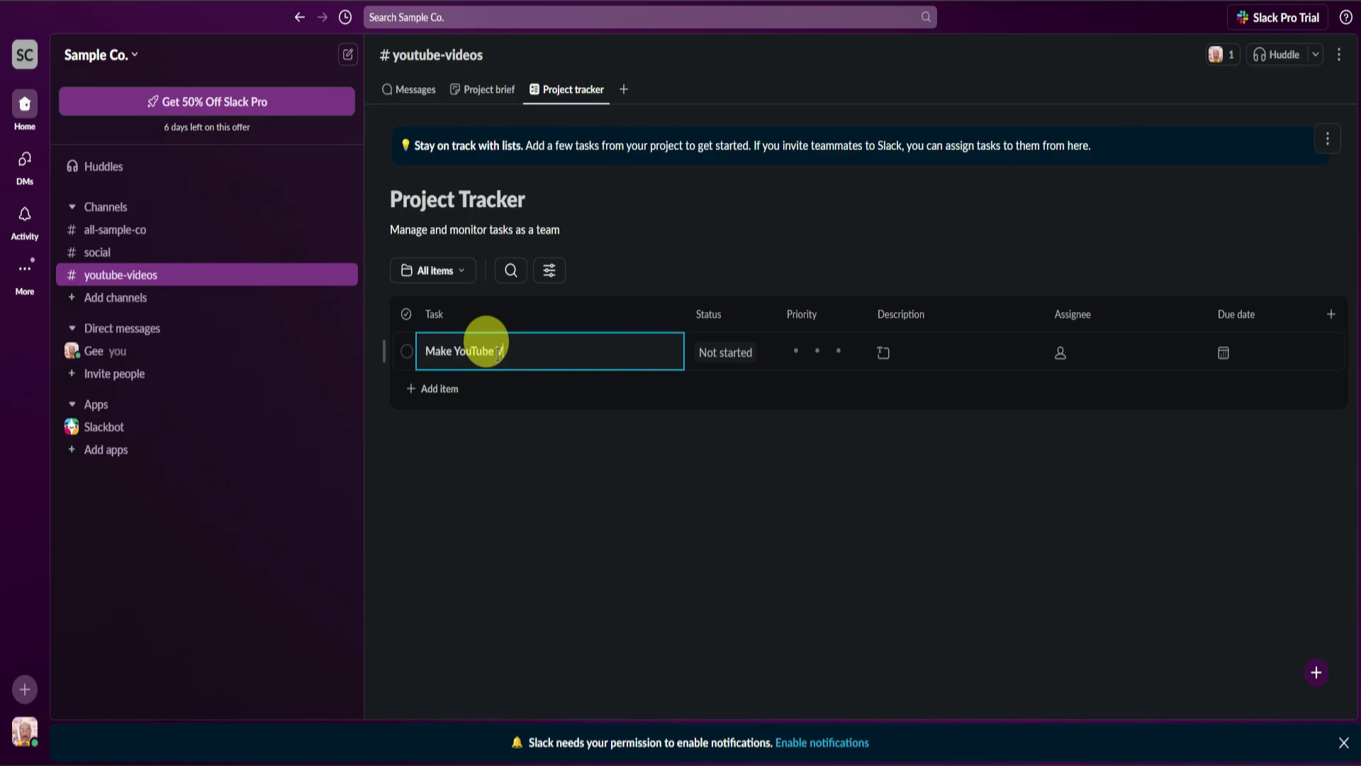
Step: Add Edit YouTube Video, Edit Thumbnail and Upload Video as further tracker tasks
left_click(443, 388)
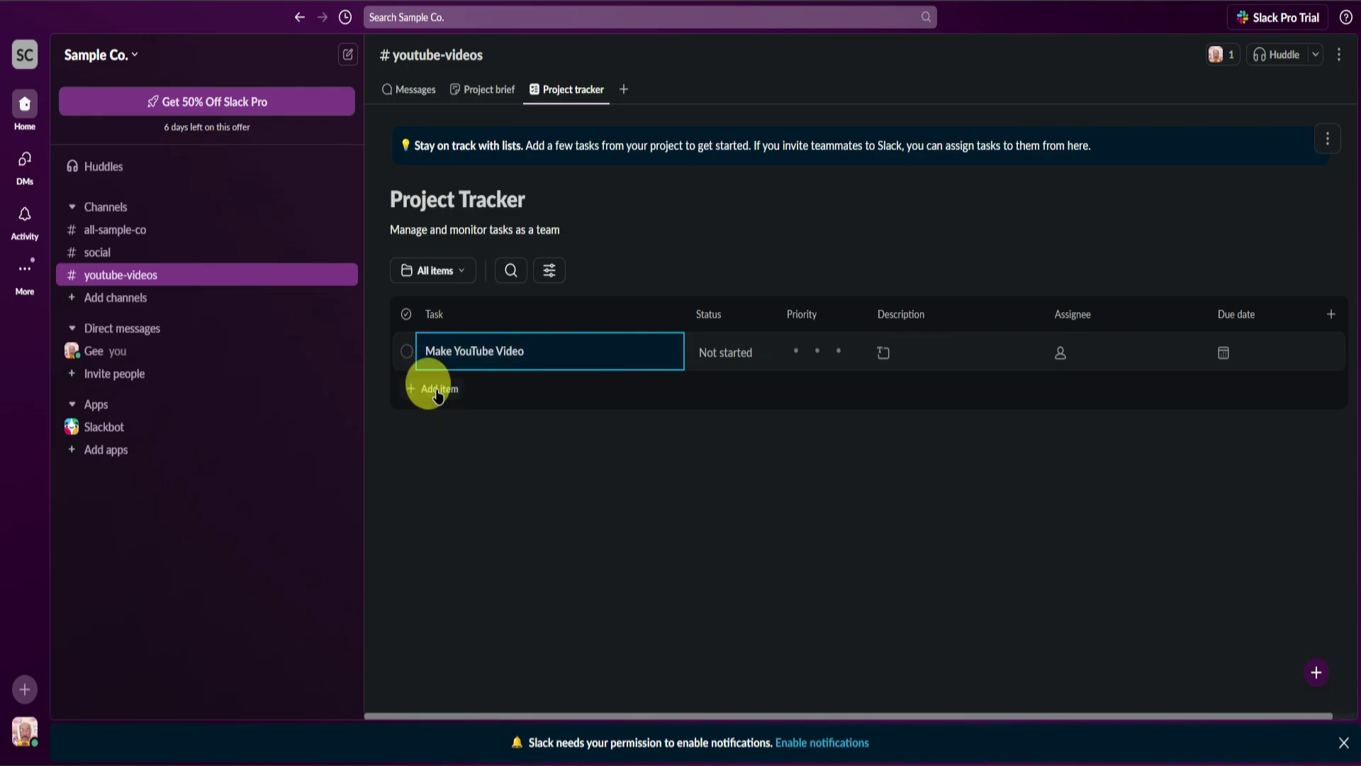
type("Edit YouTube Video")
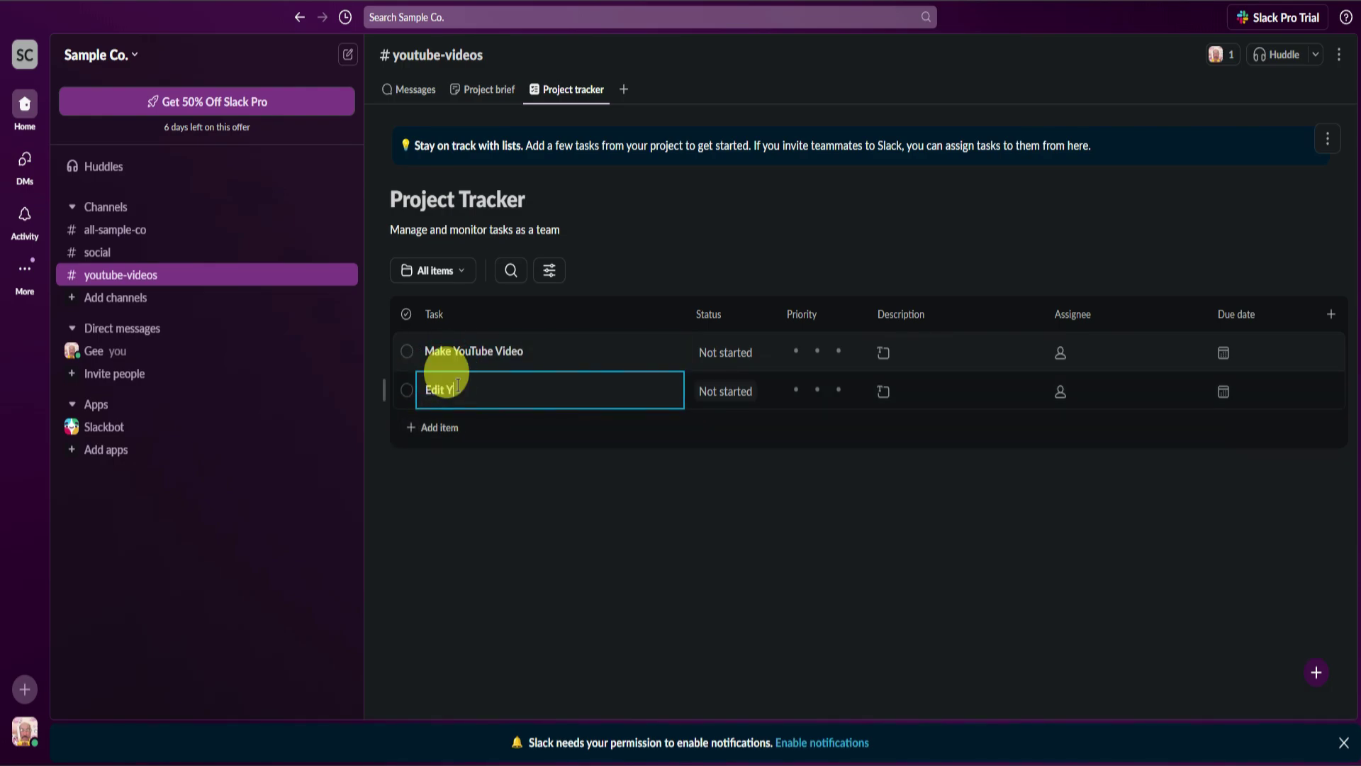
left_click(439, 422)
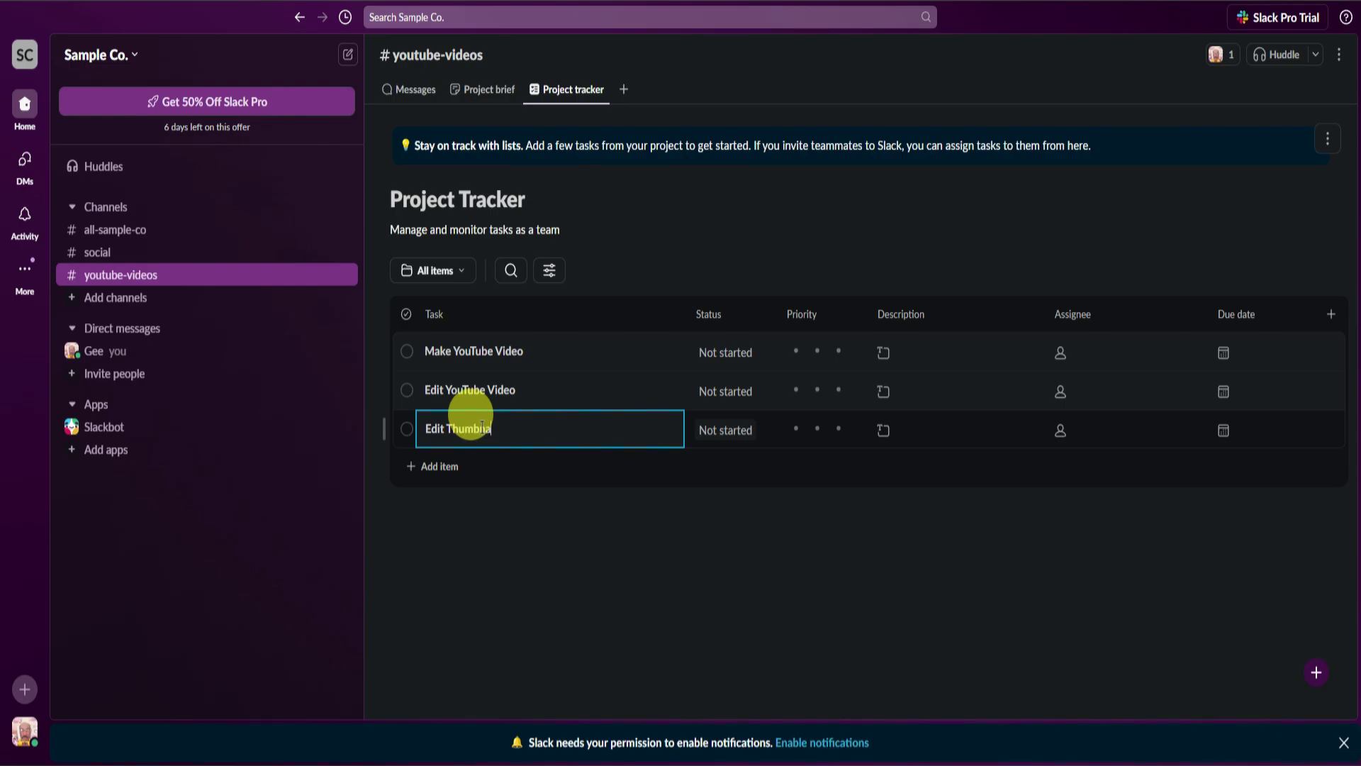
left_click(434, 466)
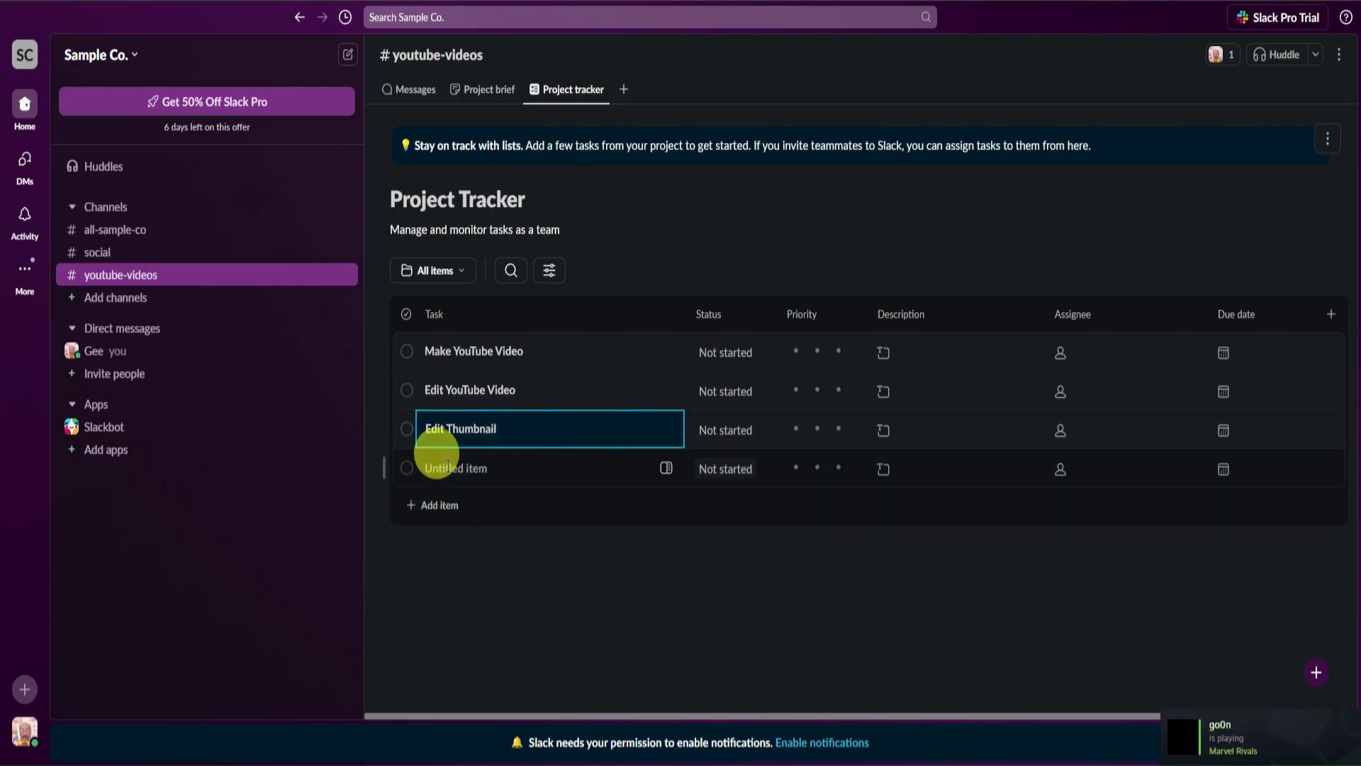
type("Upload V")
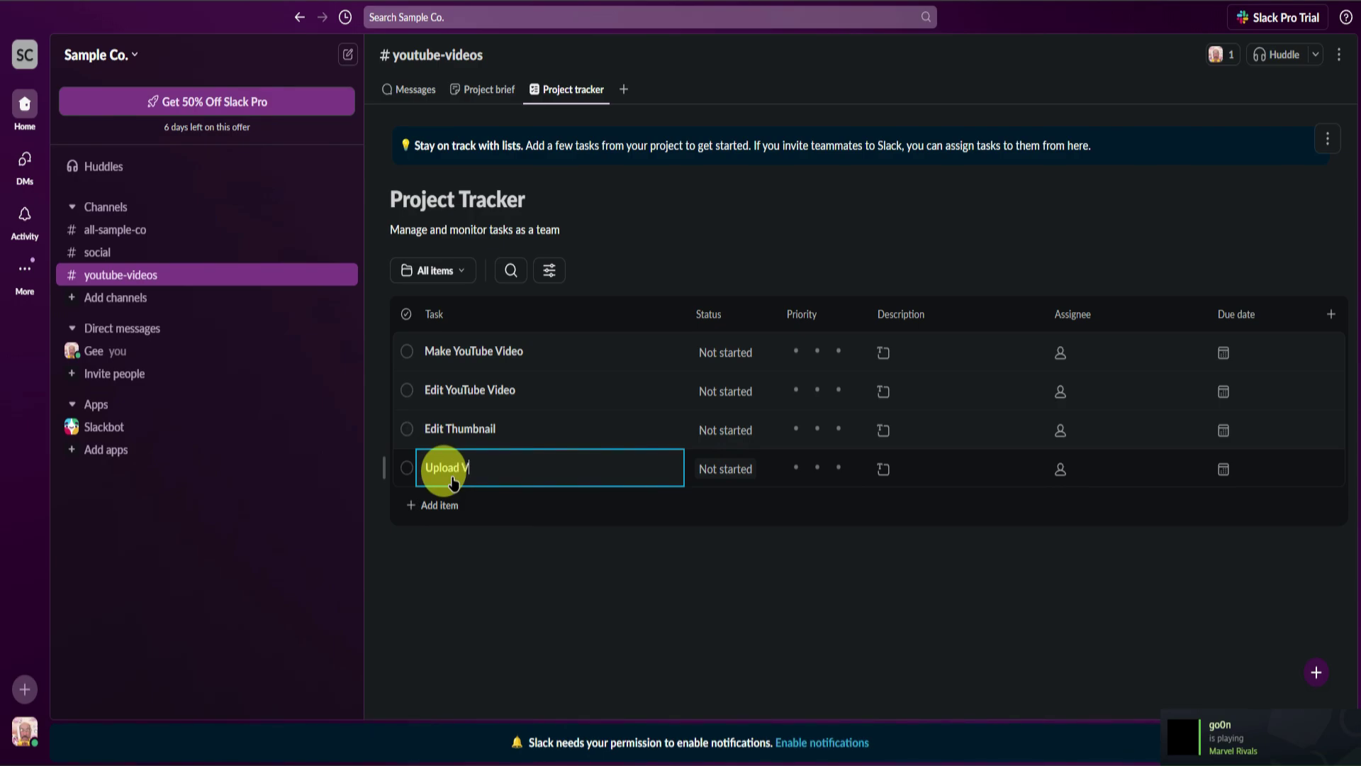
type("ideo")
left_click(650, 601)
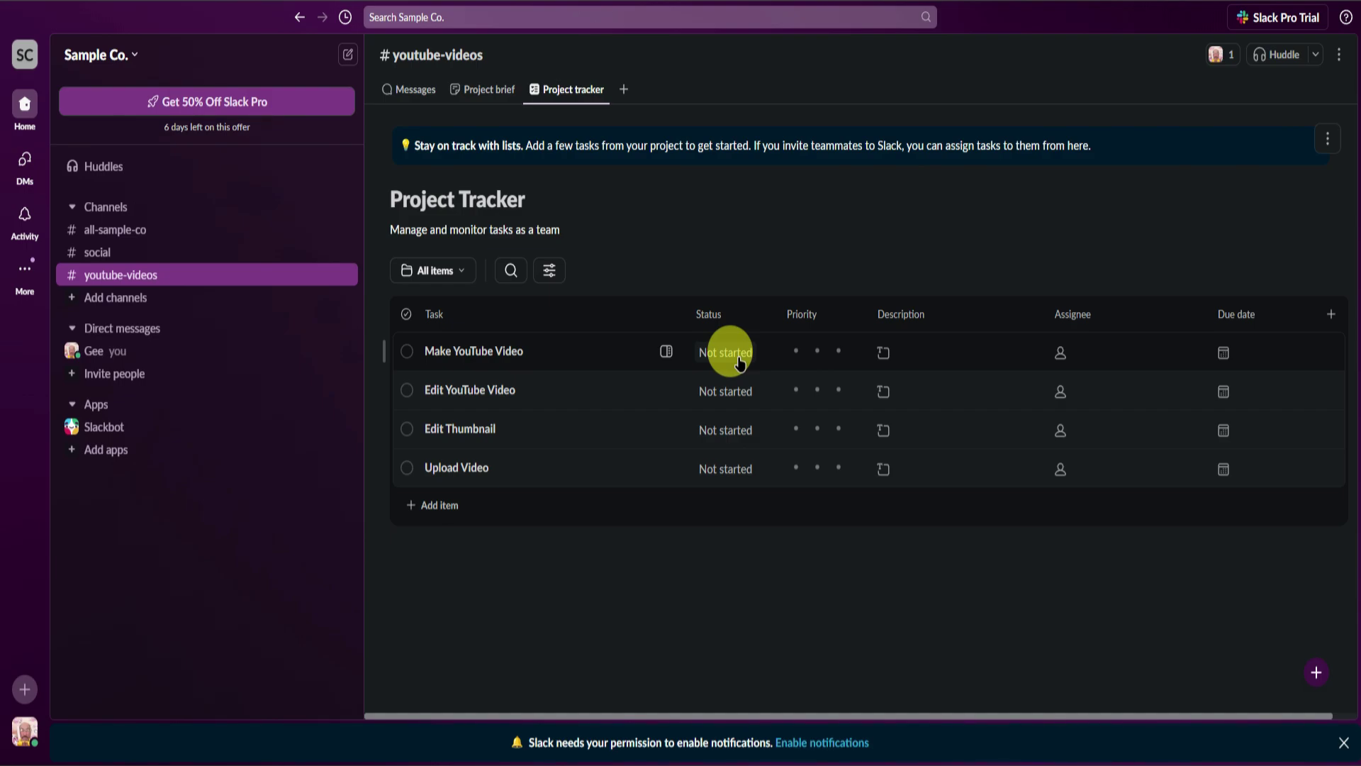
Step: Keep Make YouTube Video as Not started and rate the four tasks 3, 2, 1 and 3 stars
left_click(737, 360)
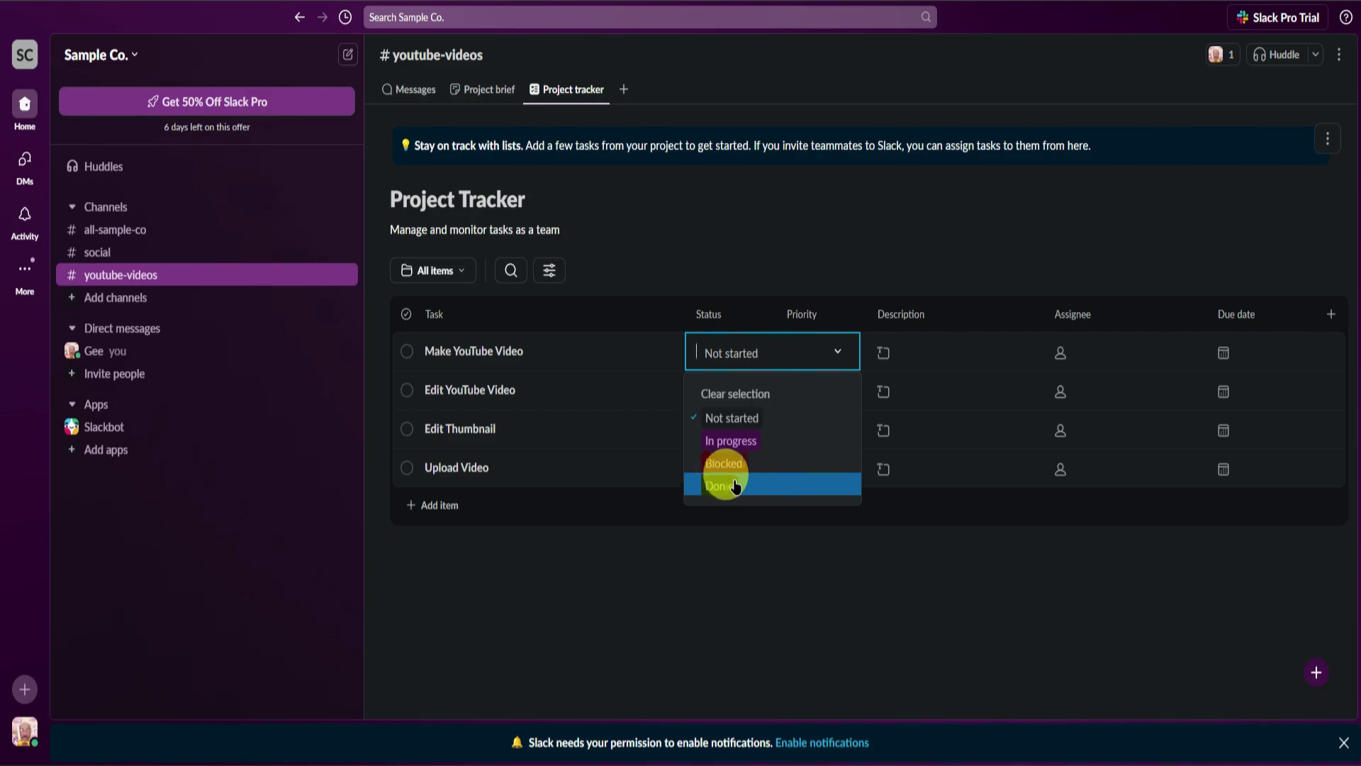
left_click(786, 417)
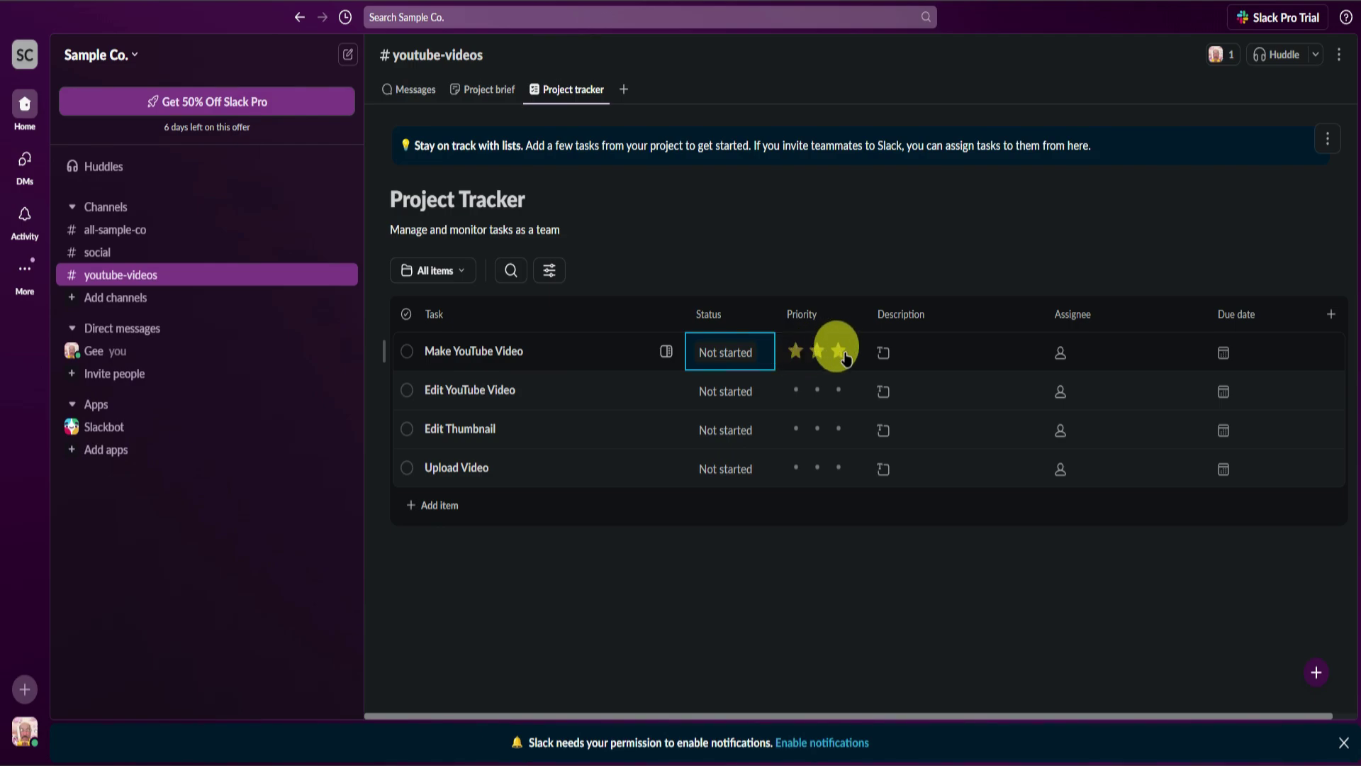
left_click(844, 354)
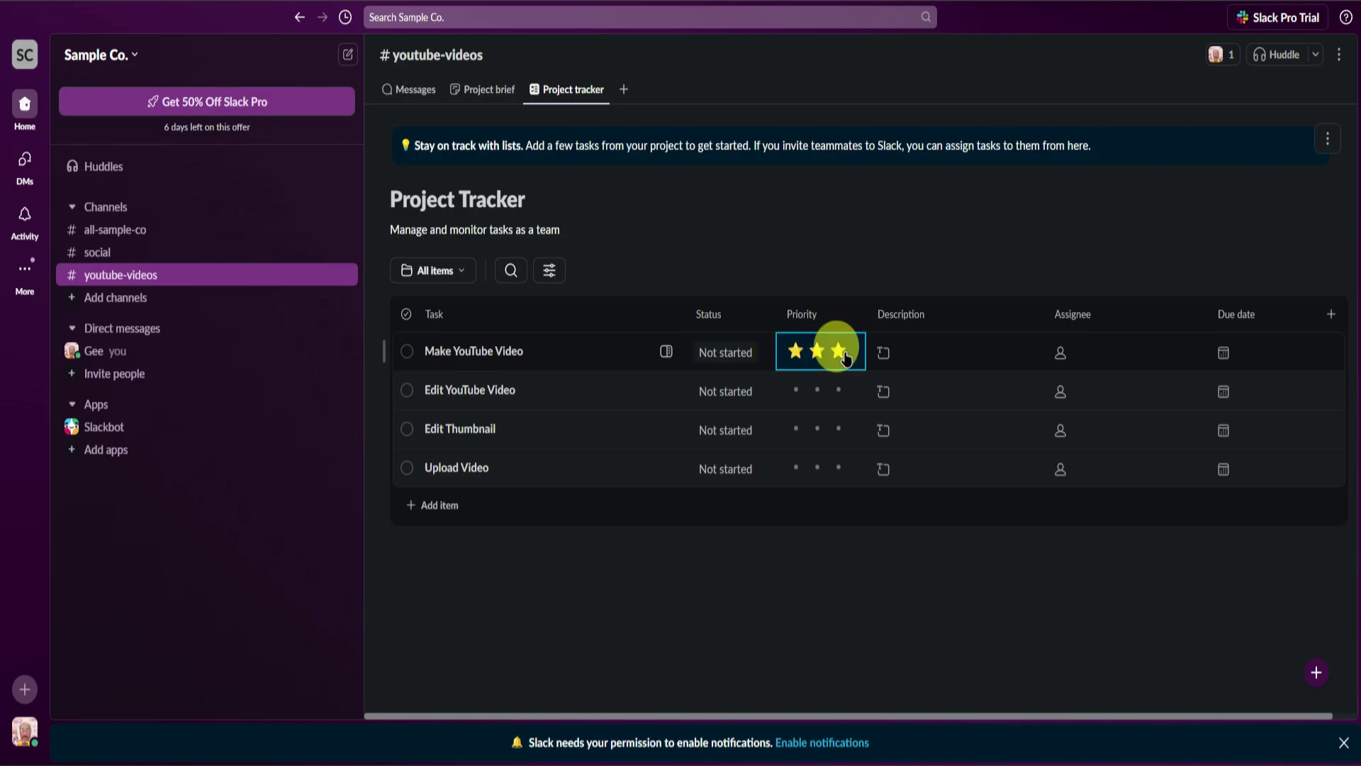
left_click(816, 394)
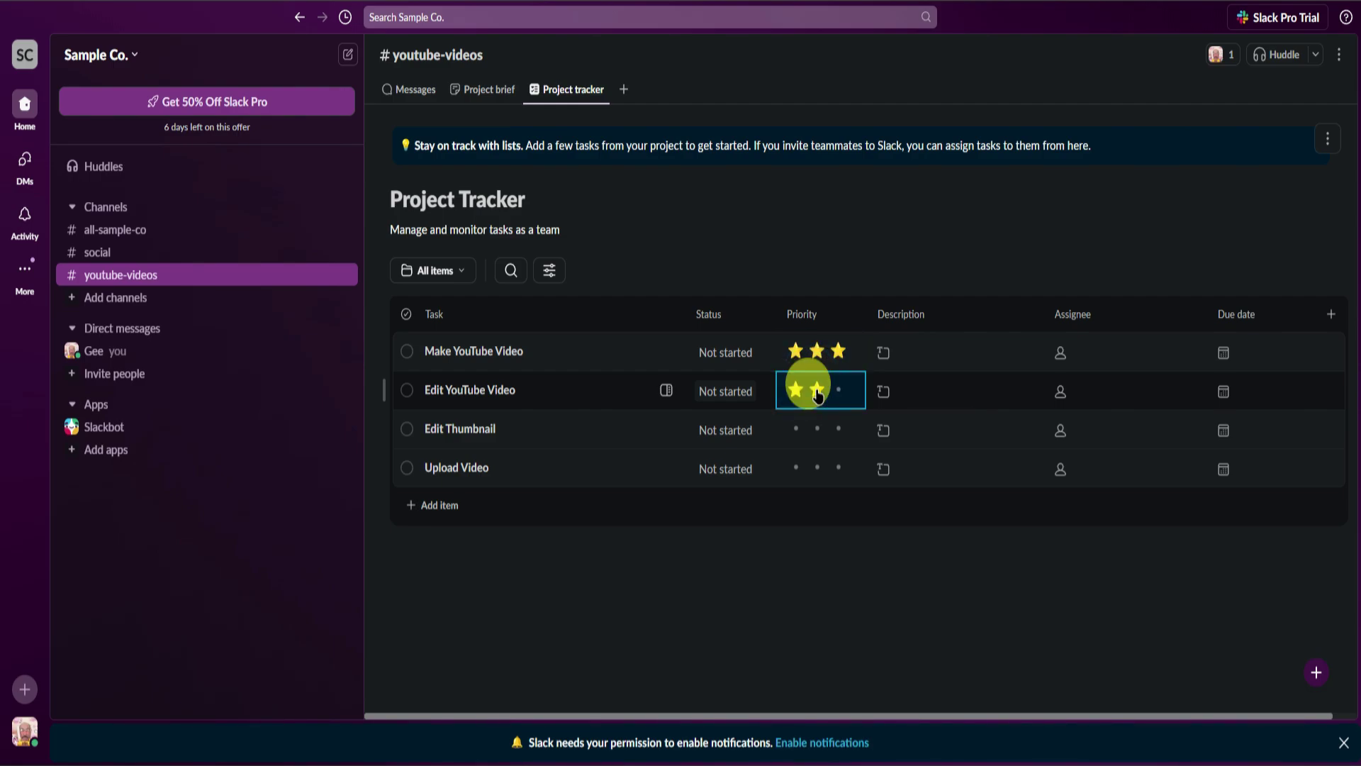
left_click(796, 437)
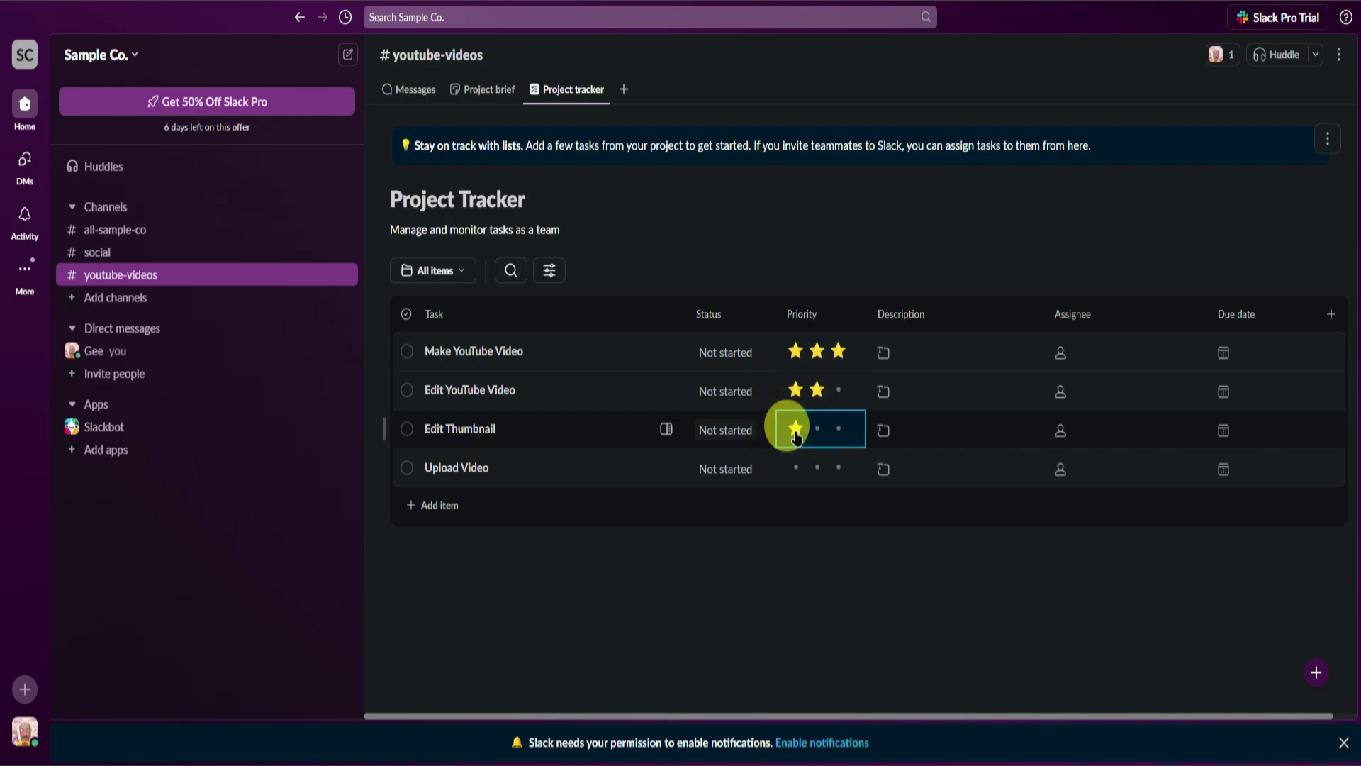
left_click(837, 467)
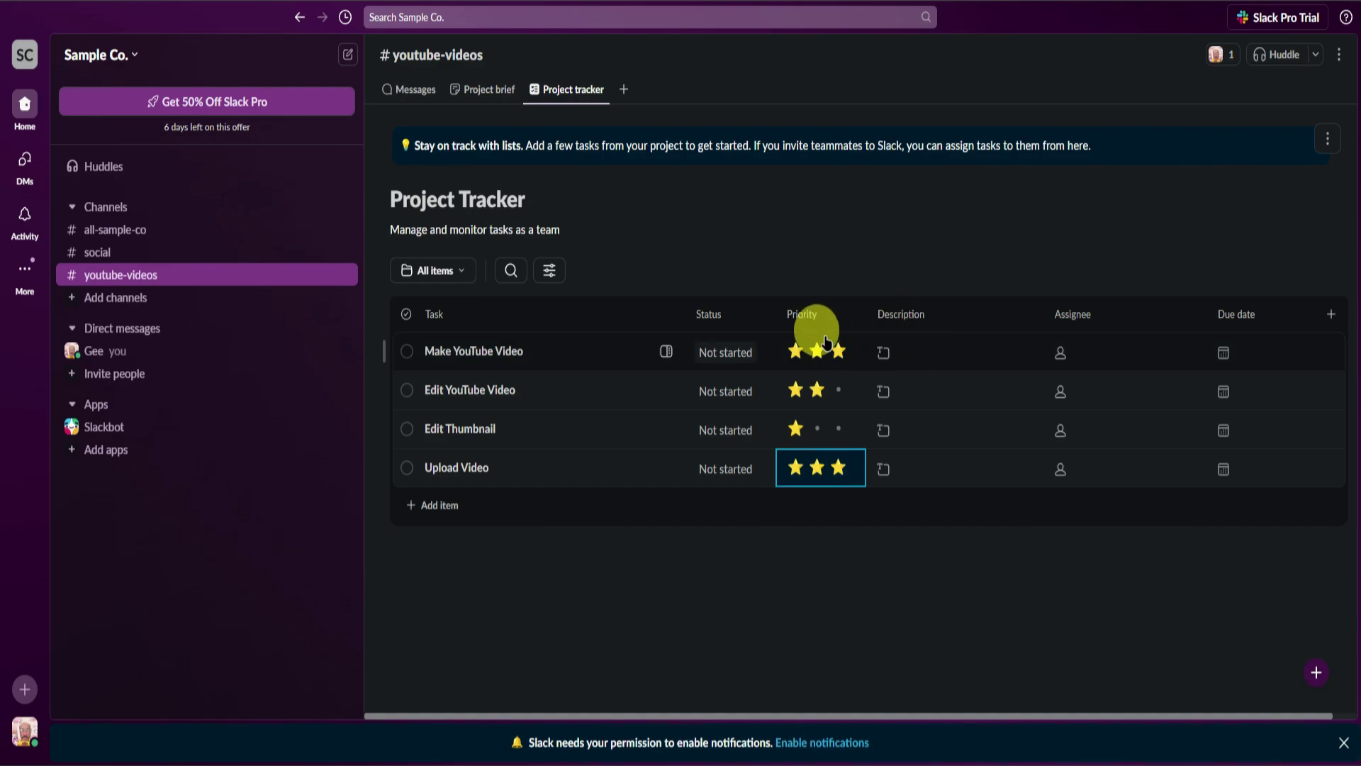
left_click(908, 345)
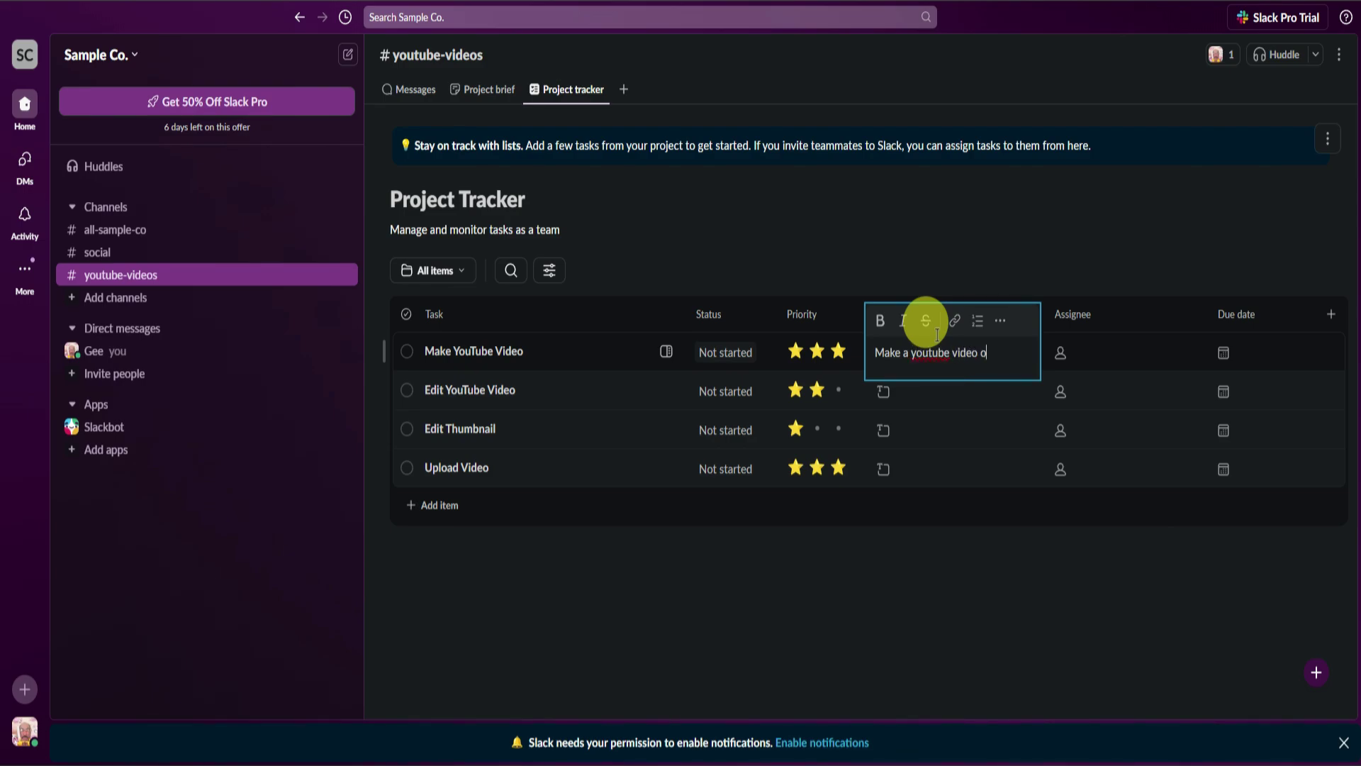
Step: Describe the tasks: a how-to video note, 'Edit Video', 'Edit Thumbnail' and 'Upload the Video on Youtube'
type("use slack")
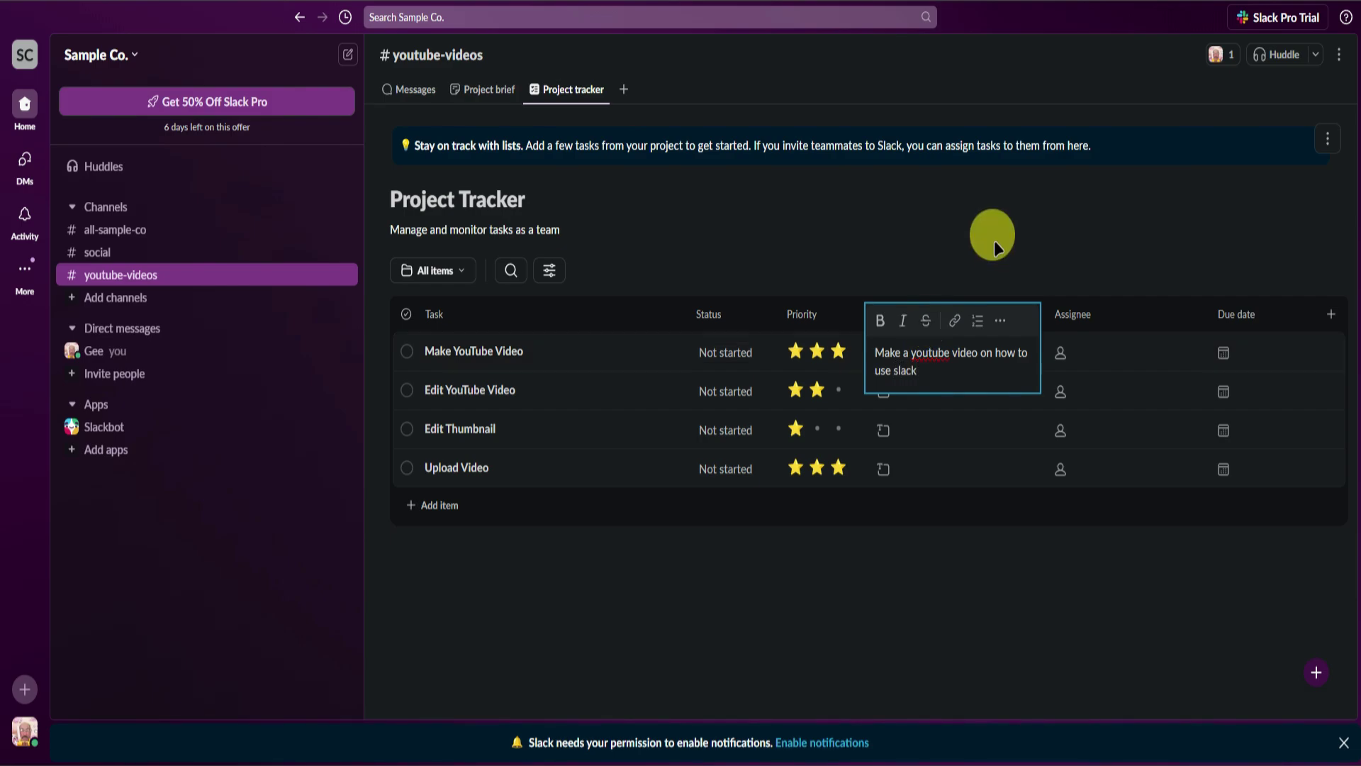
left_click(991, 234)
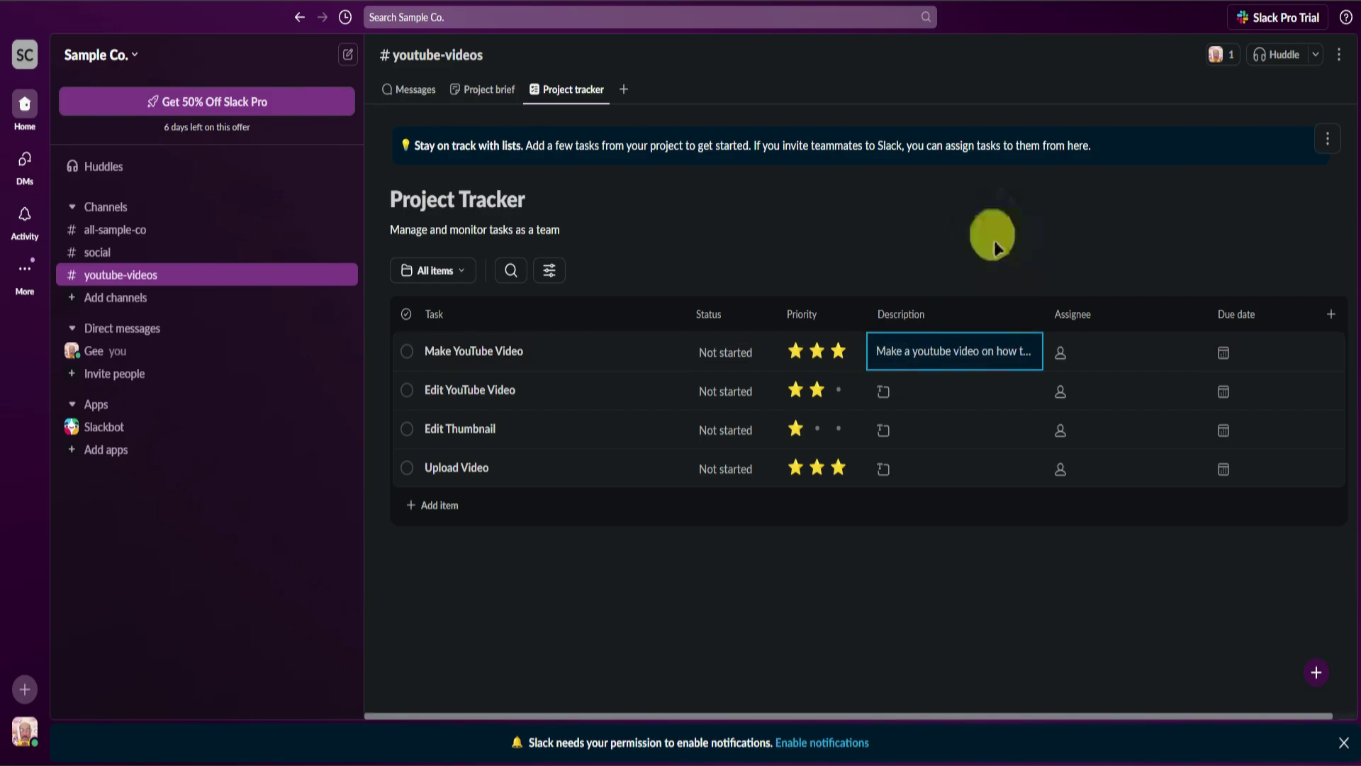
left_click(951, 388)
left_click(951, 389)
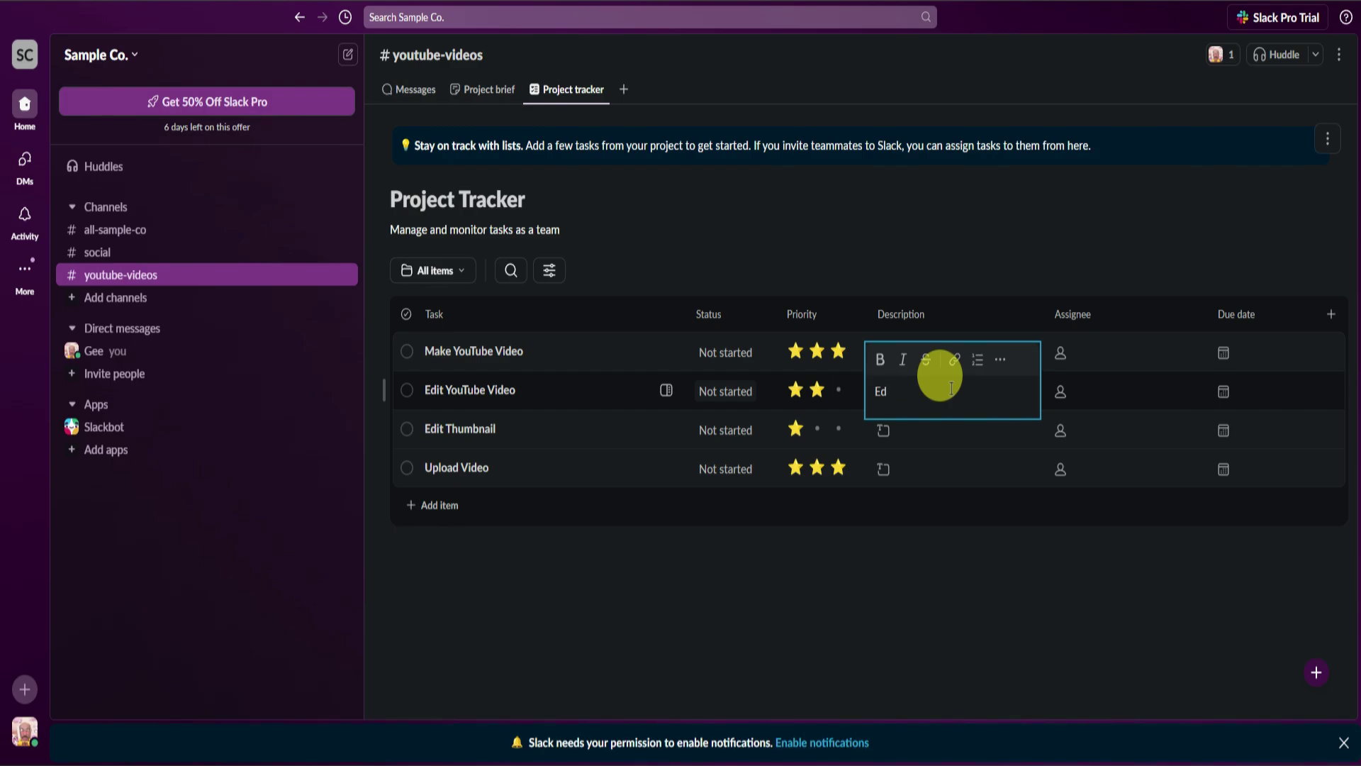
type("Edit Video")
left_click(937, 428)
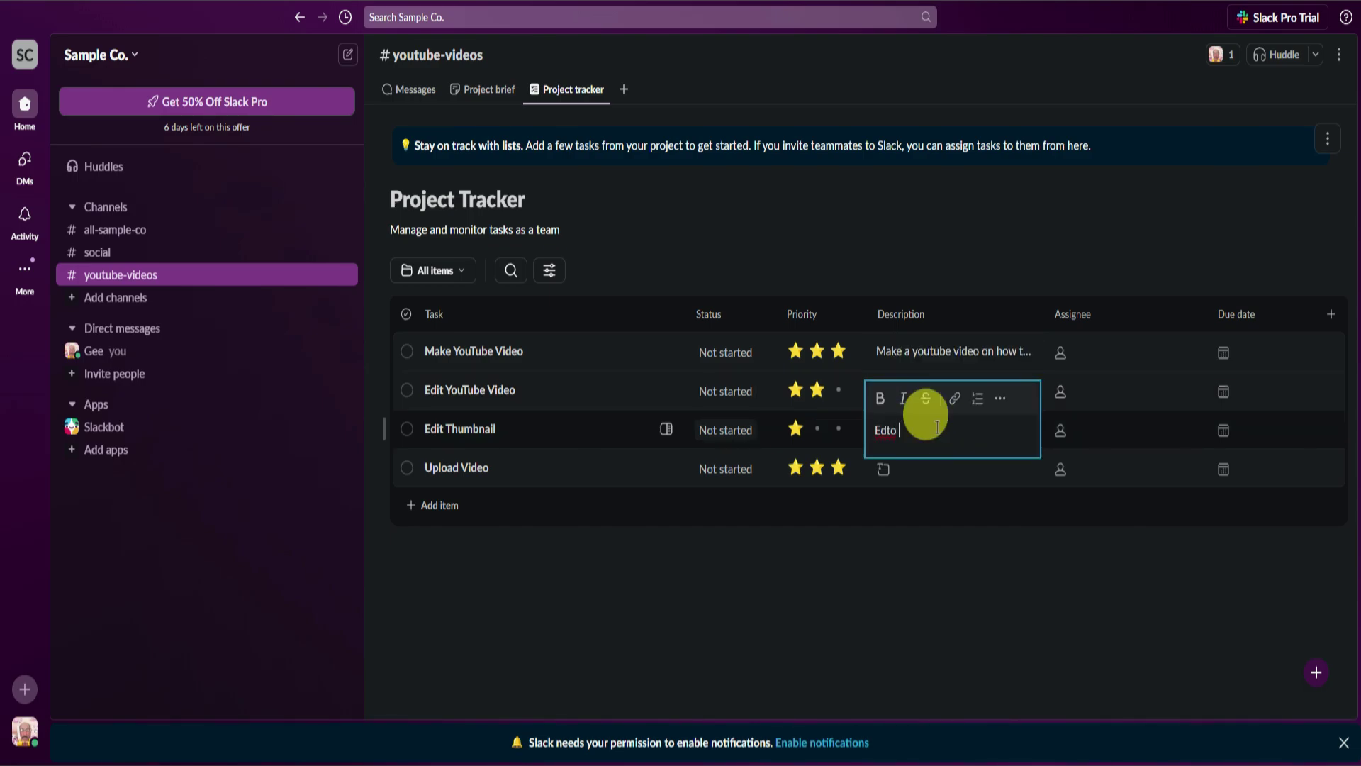
type("Edit Thumbnail")
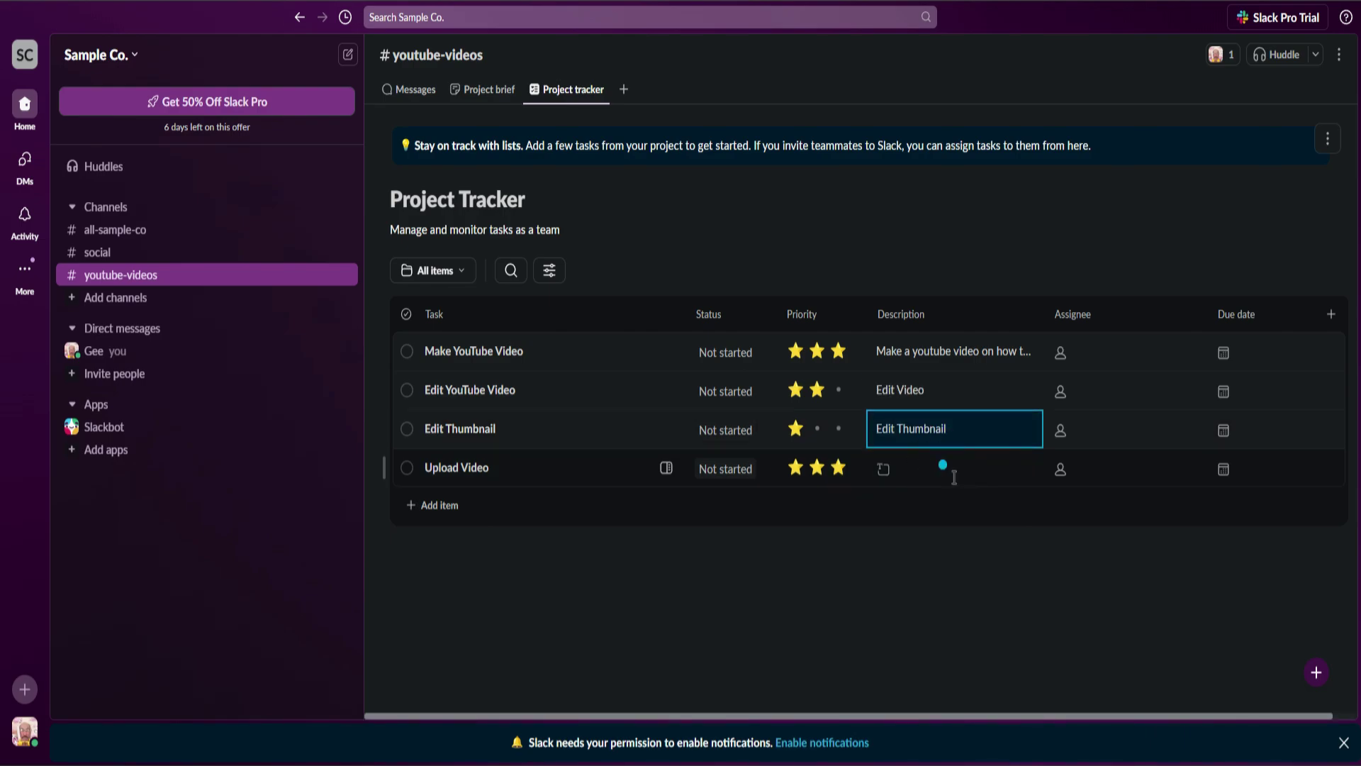
left_click(970, 467)
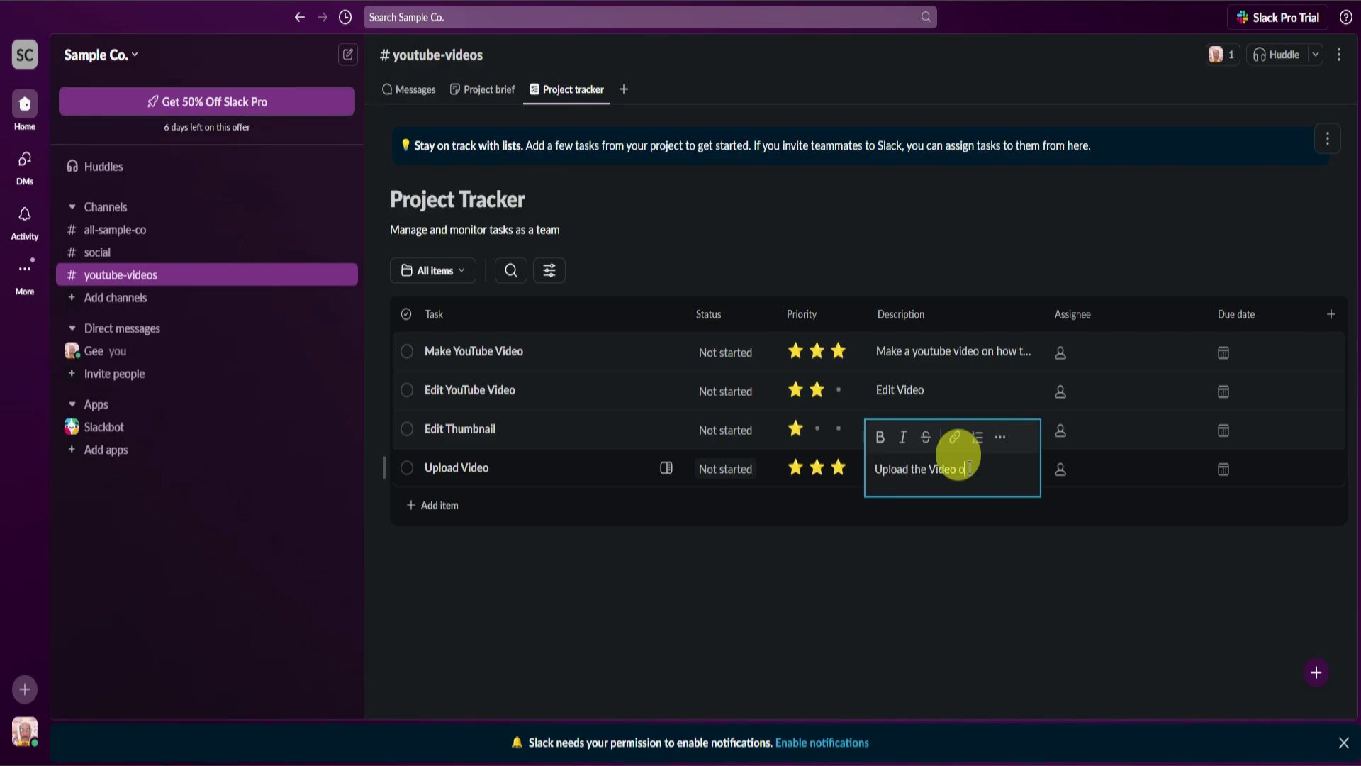
type("Upload the Video on Youtube")
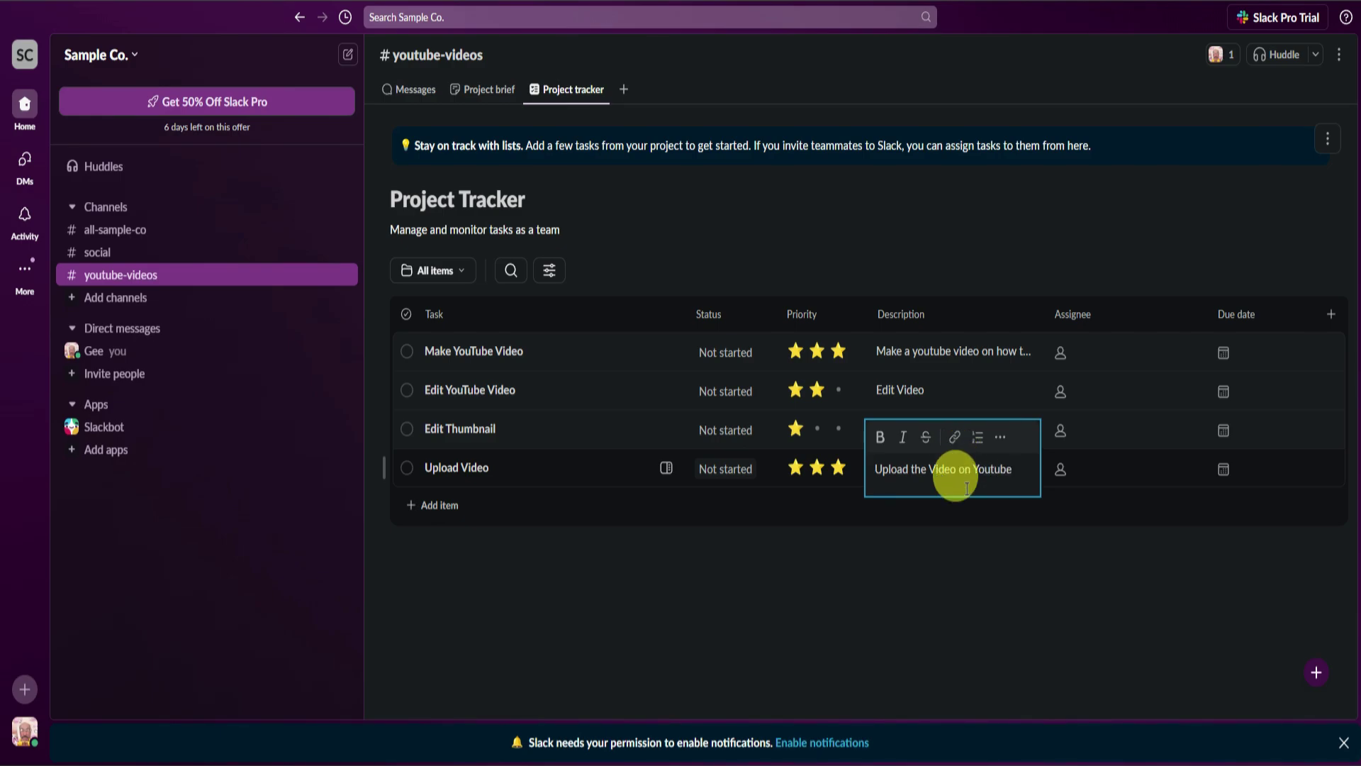
left_click(926, 584)
Step: Assign yourself to all four tracker tasks
left_click(1091, 354)
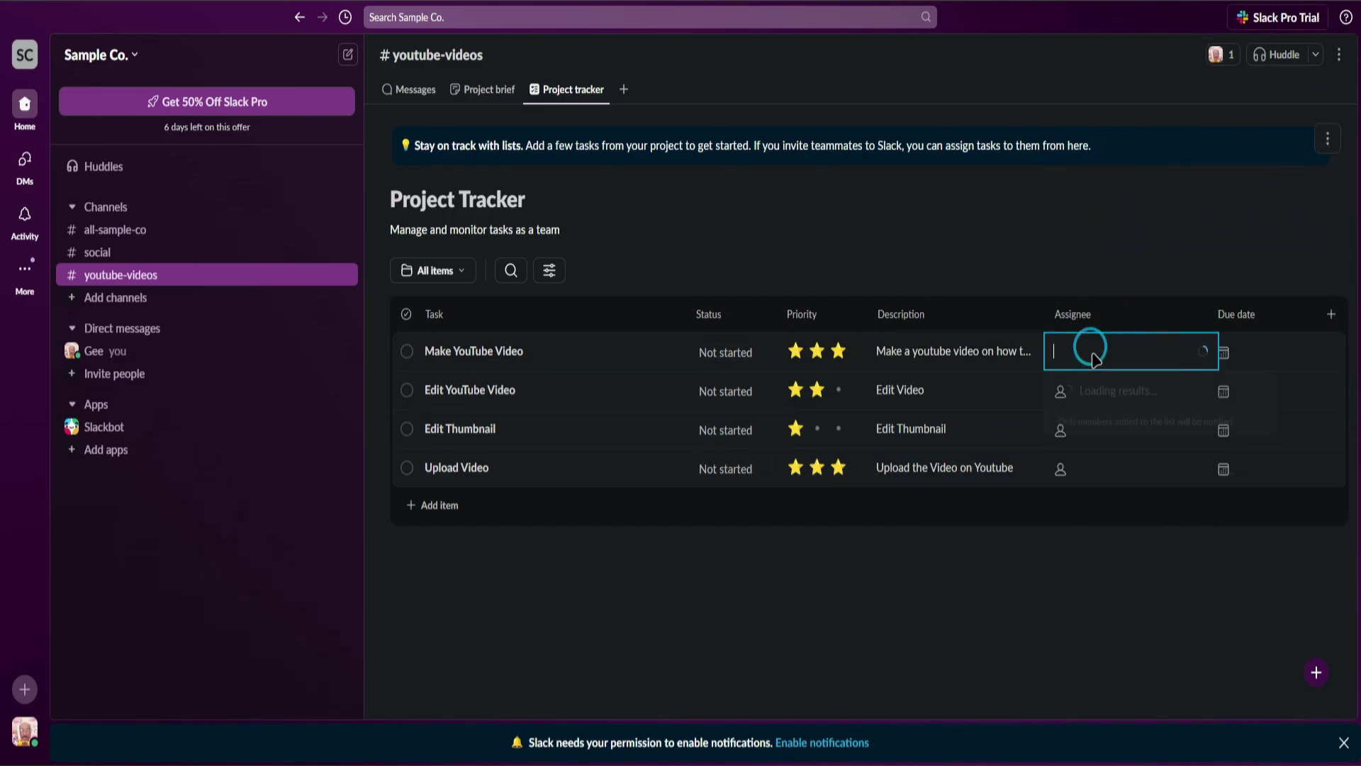
left_click(1119, 263)
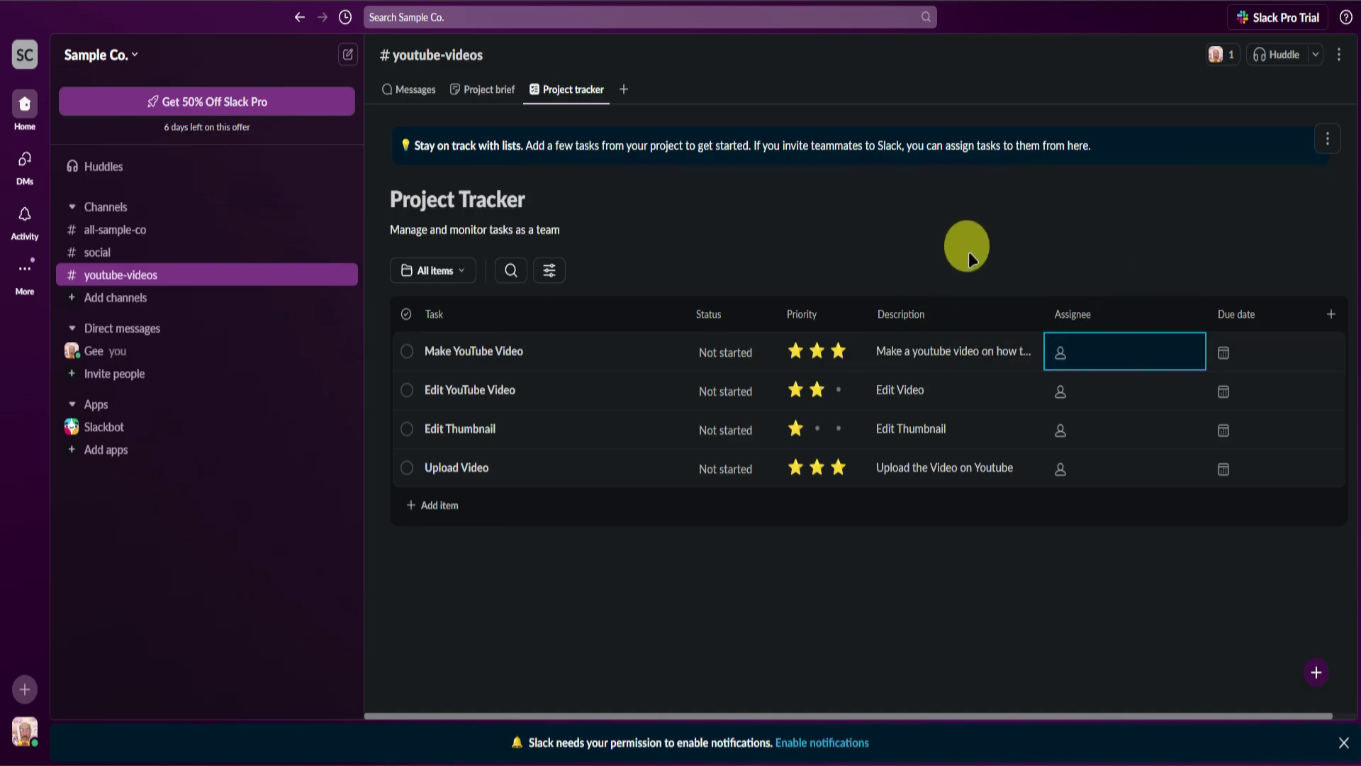
left_click(1106, 353)
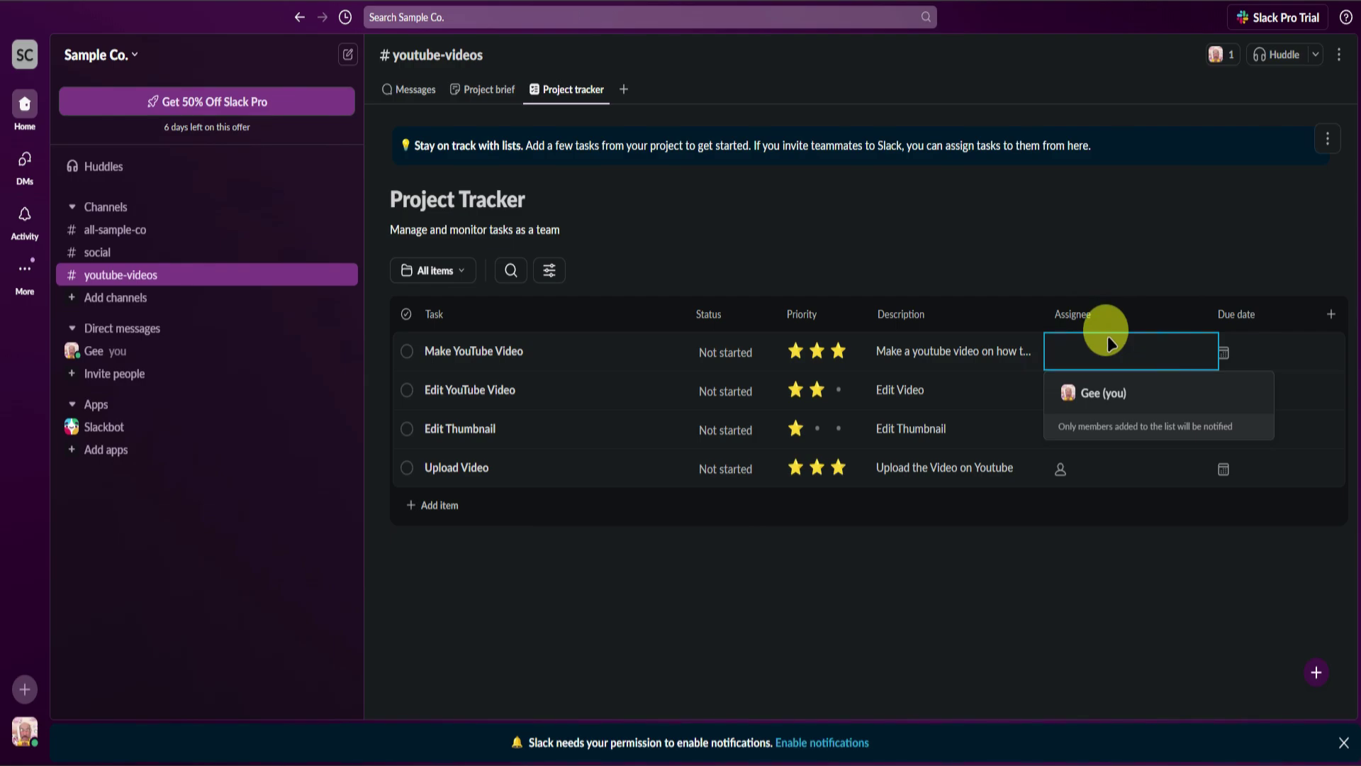
left_click(1113, 392)
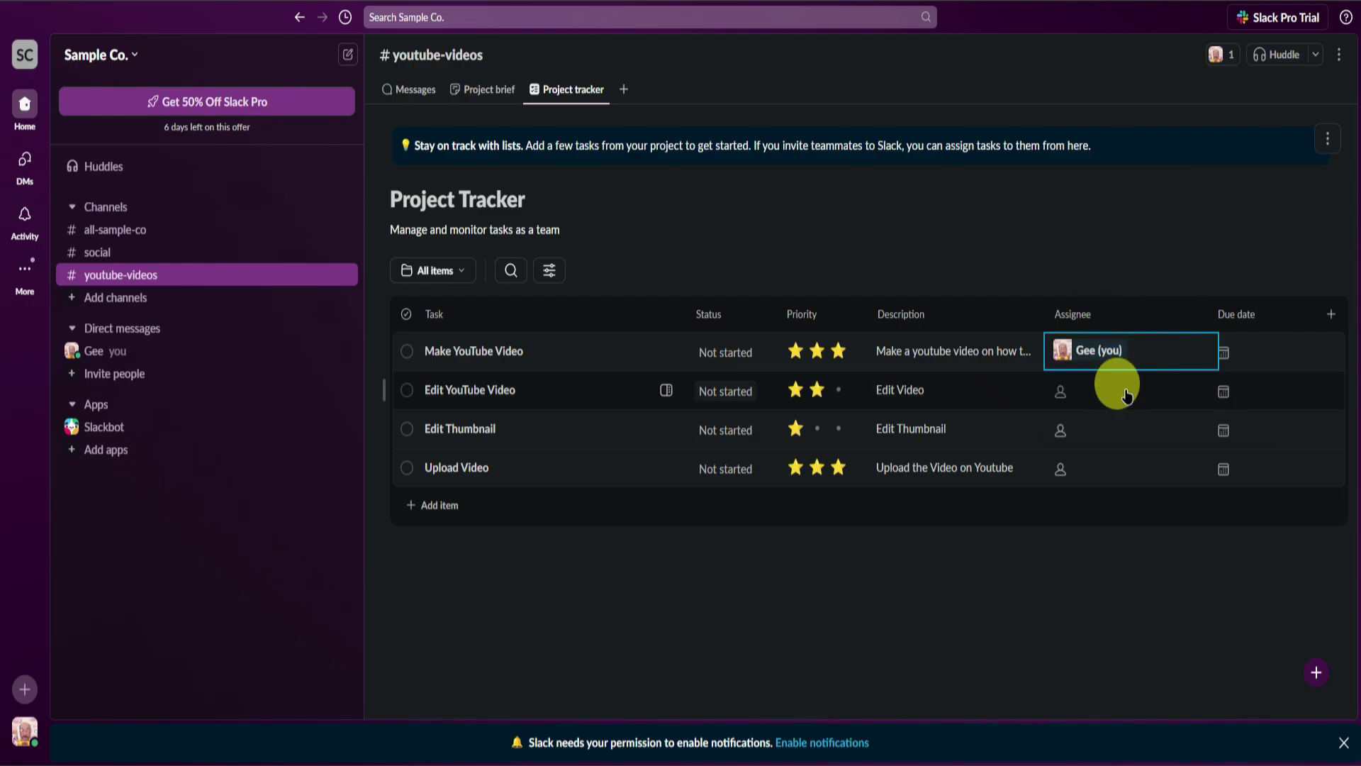
left_click(1117, 391)
left_click(1112, 431)
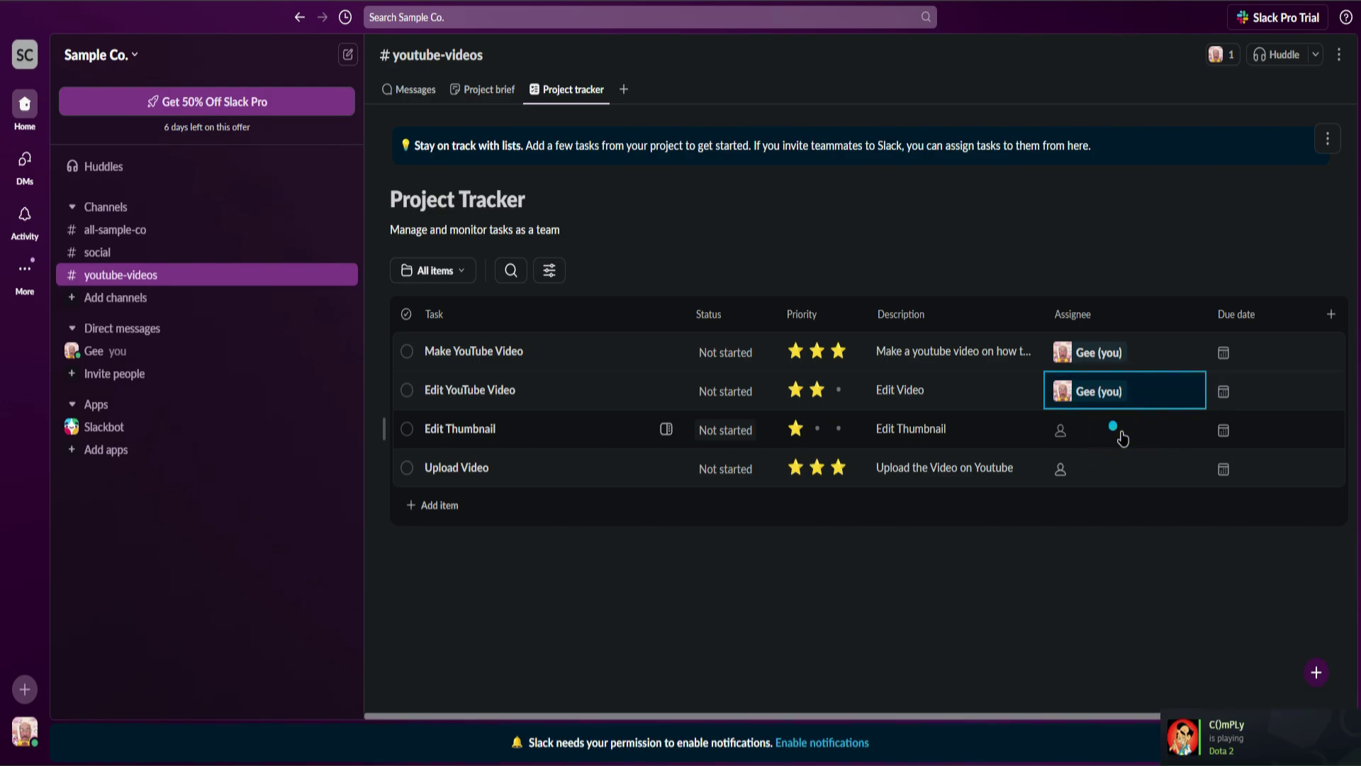
left_click(1120, 430)
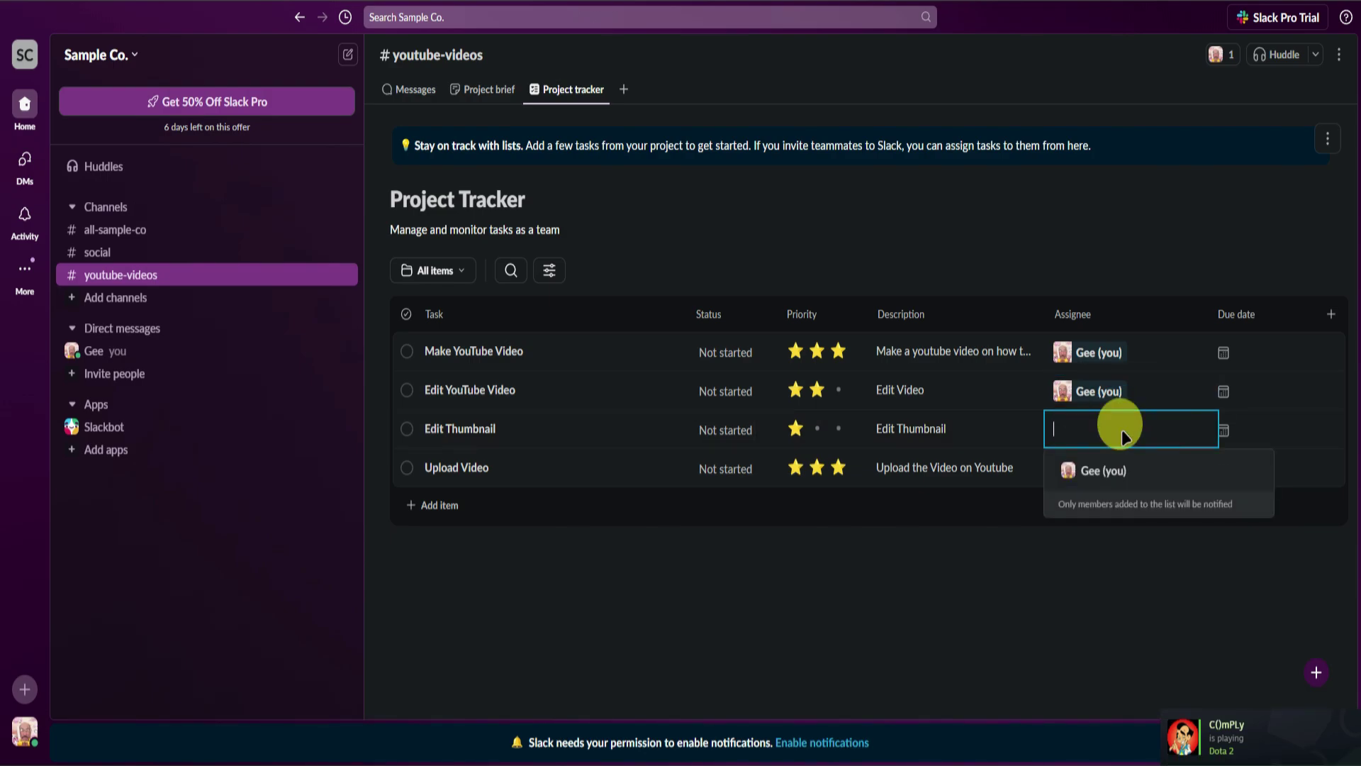
left_click(1127, 468)
left_click(1129, 473)
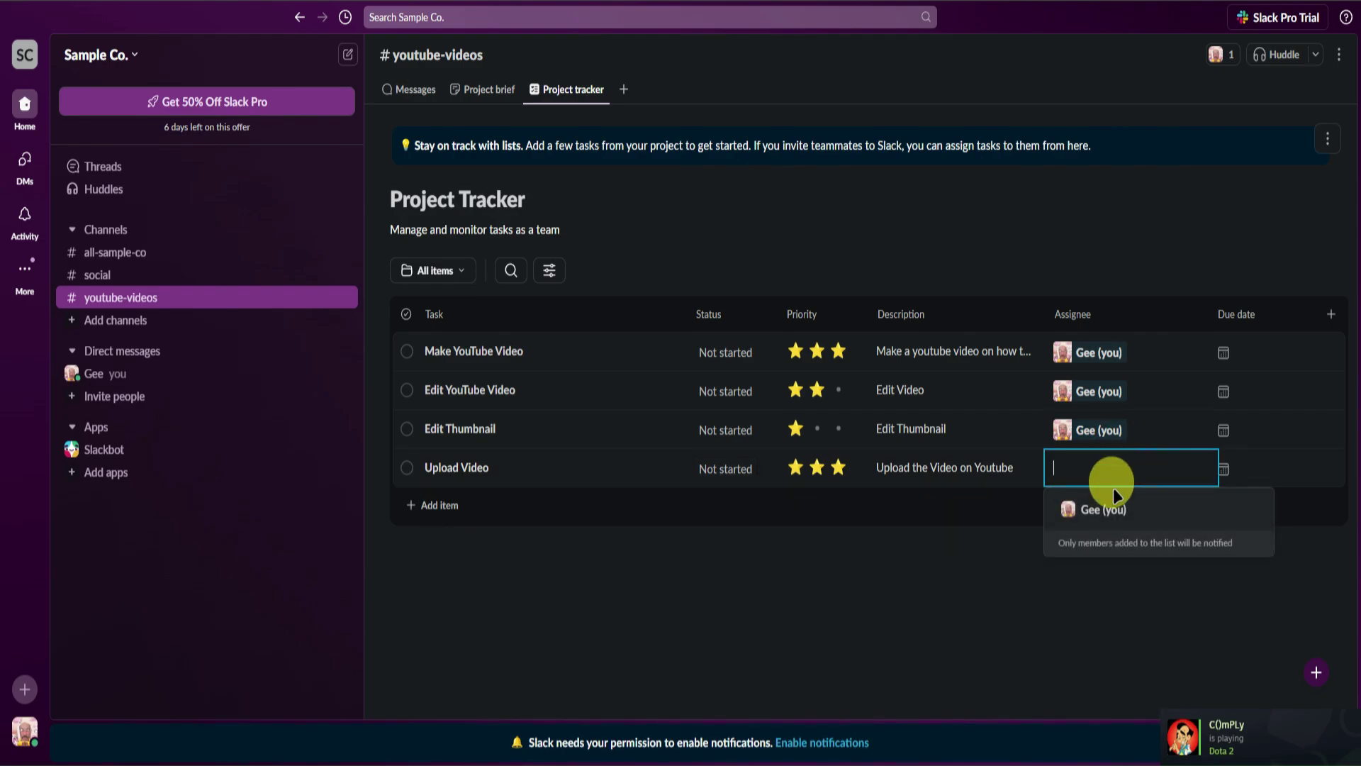
left_click(1101, 507)
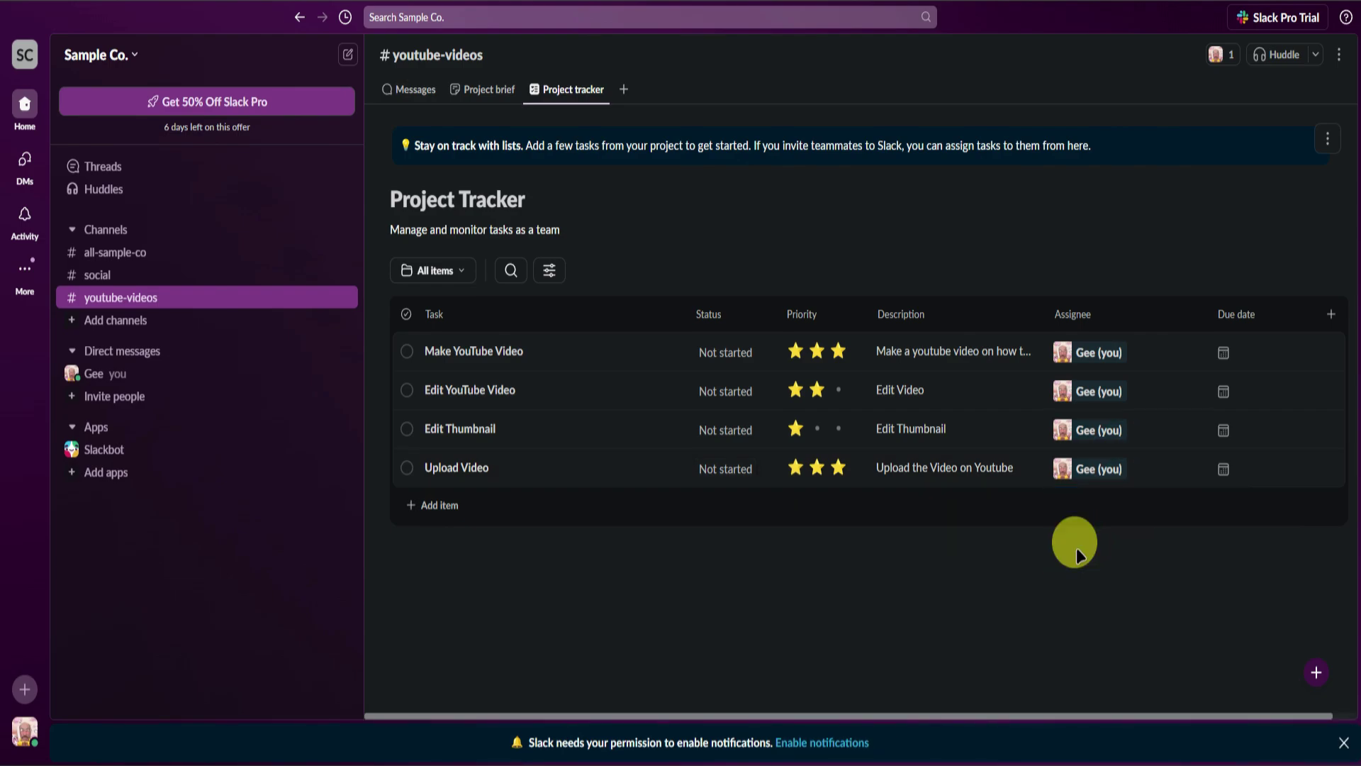
Step: Set the due dates to April 7, 8, 9 and 10 in task order
left_click(1249, 352)
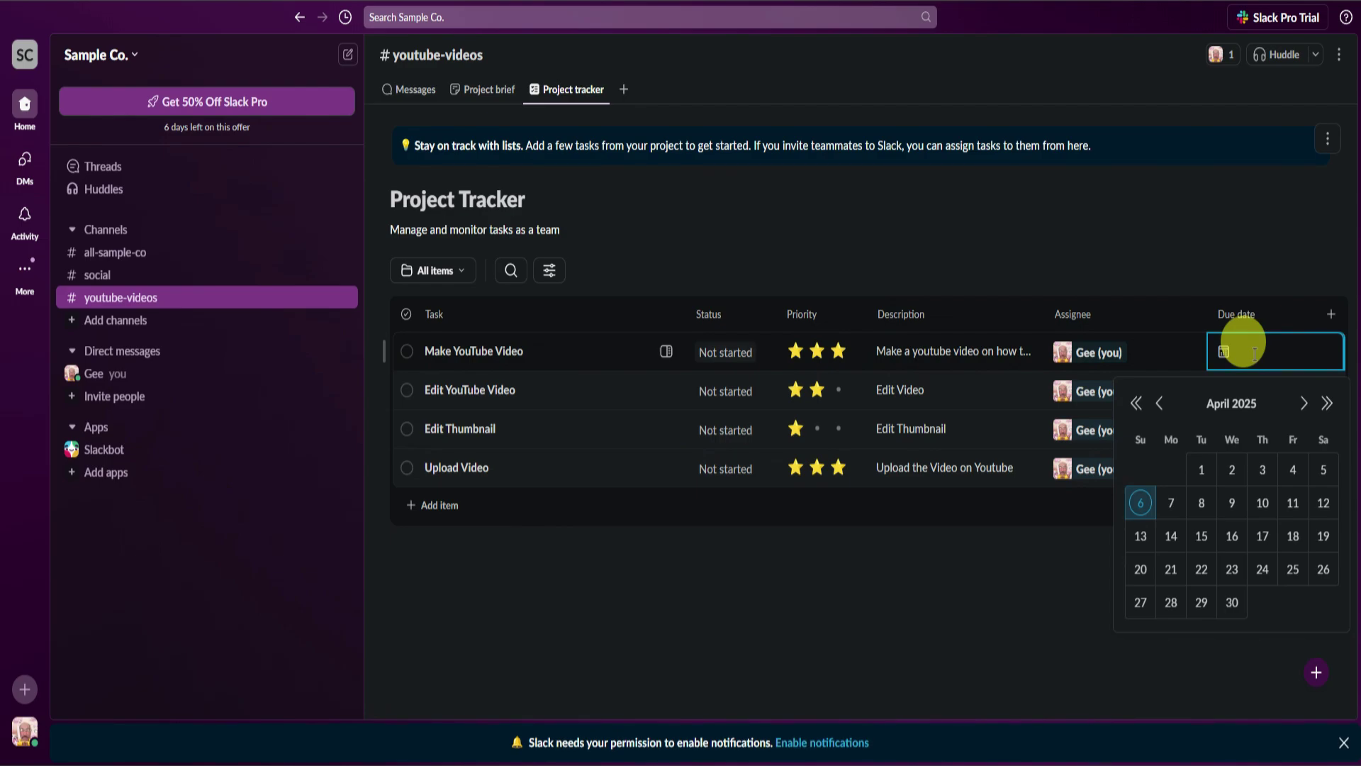
left_click(1171, 503)
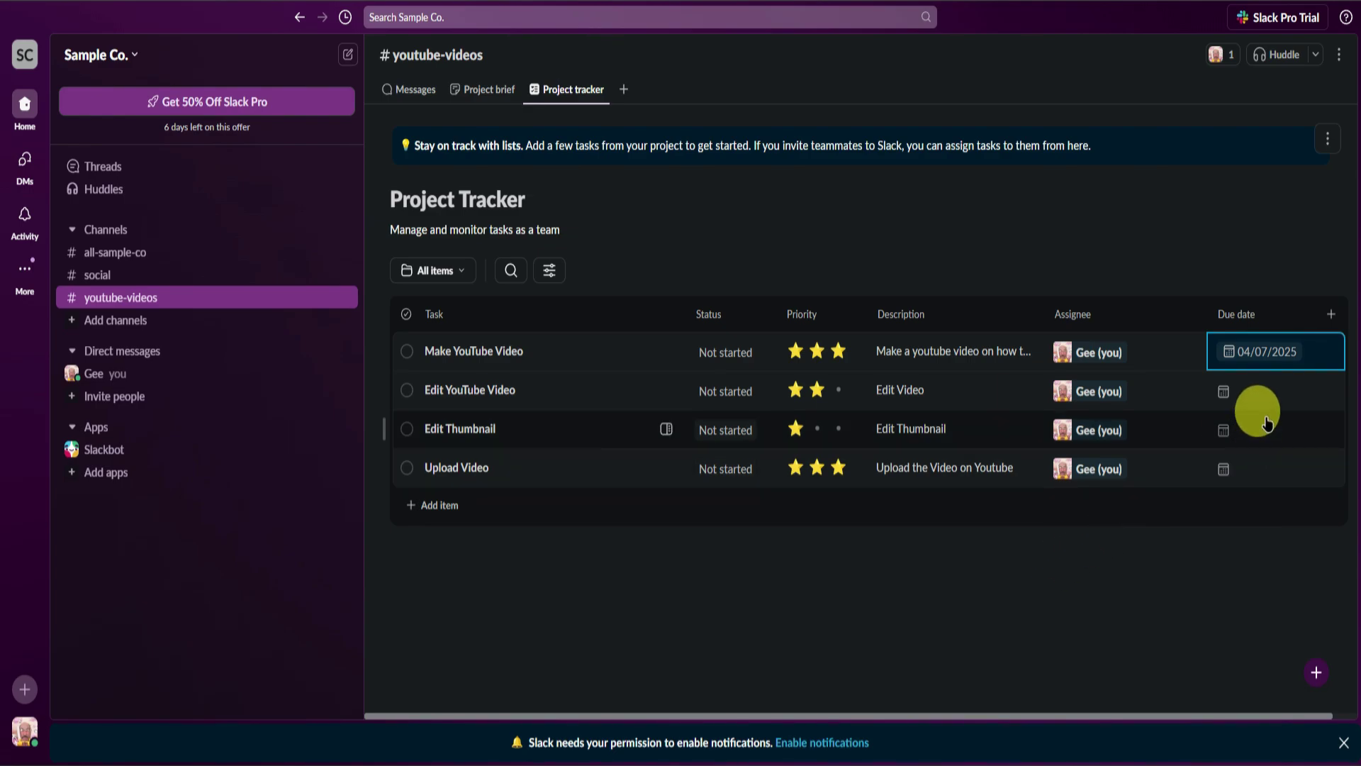
left_click(1251, 397)
left_click(1206, 542)
left_click(1273, 429)
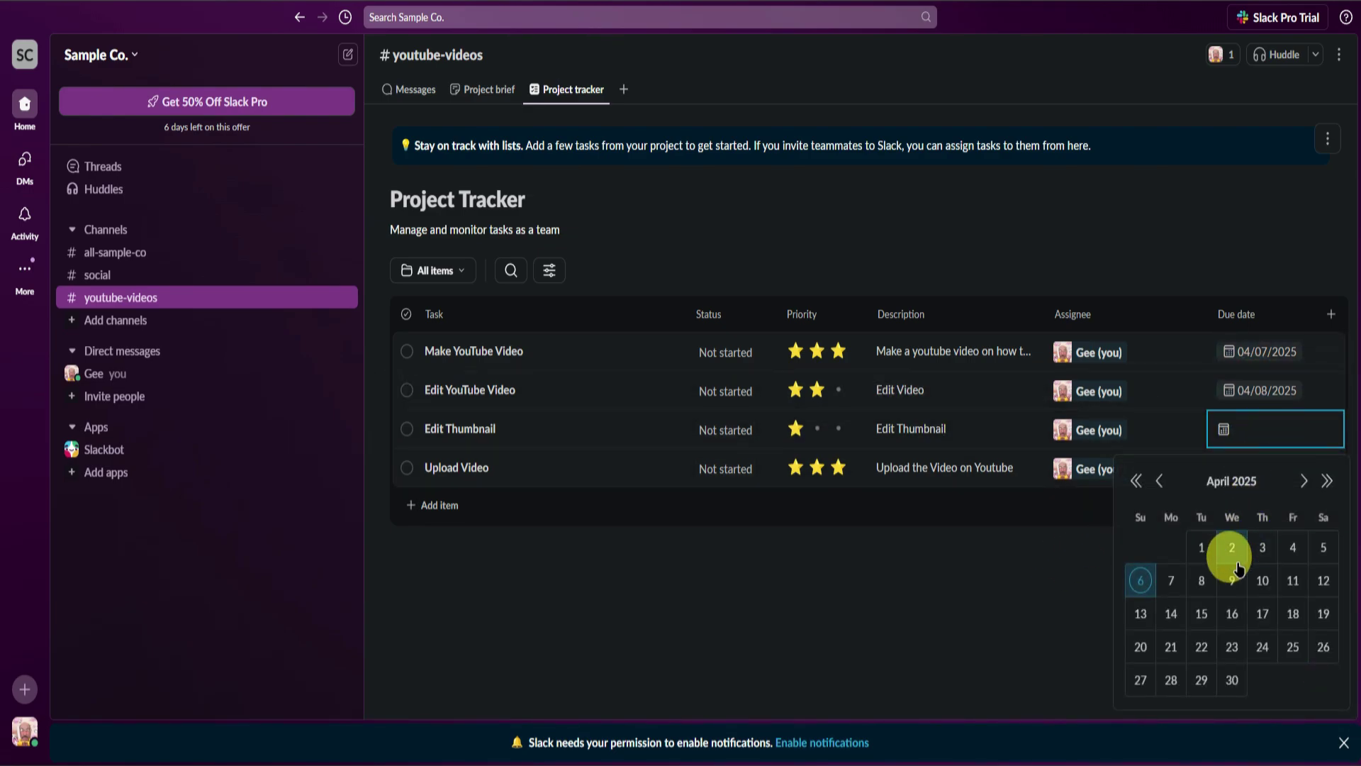
left_click(1232, 580)
left_click(1282, 469)
left_click(1262, 618)
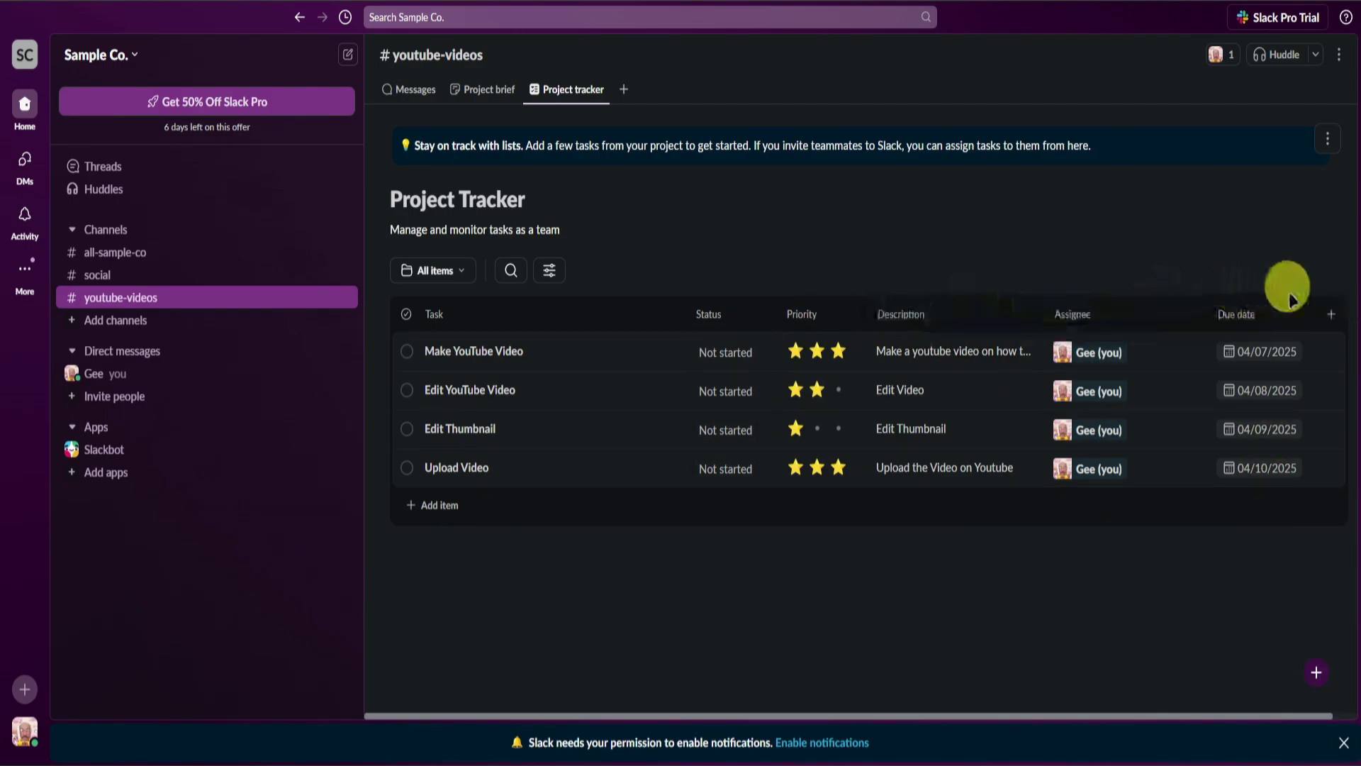
Step: Add a Files-type column named 'Upload Files Here' to the tracker
left_click(1334, 315)
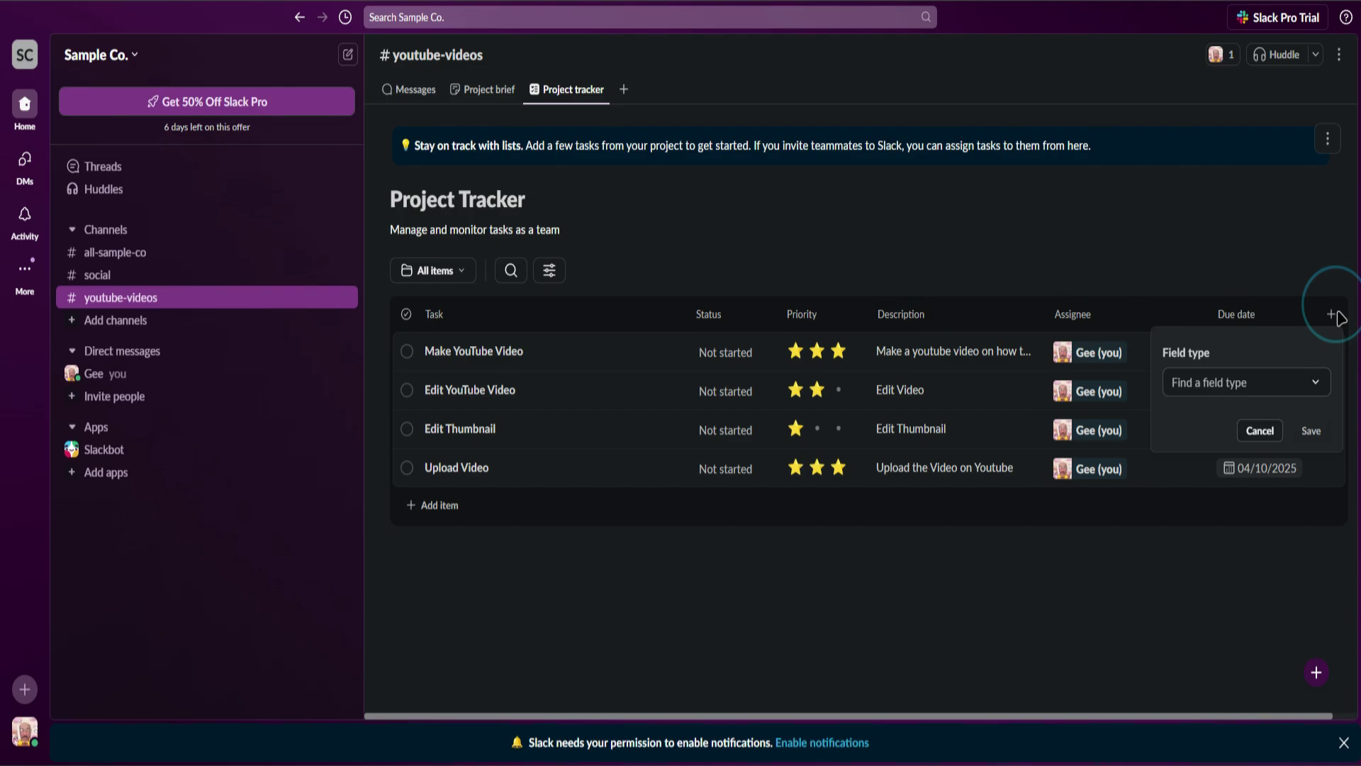
left_click(1262, 382)
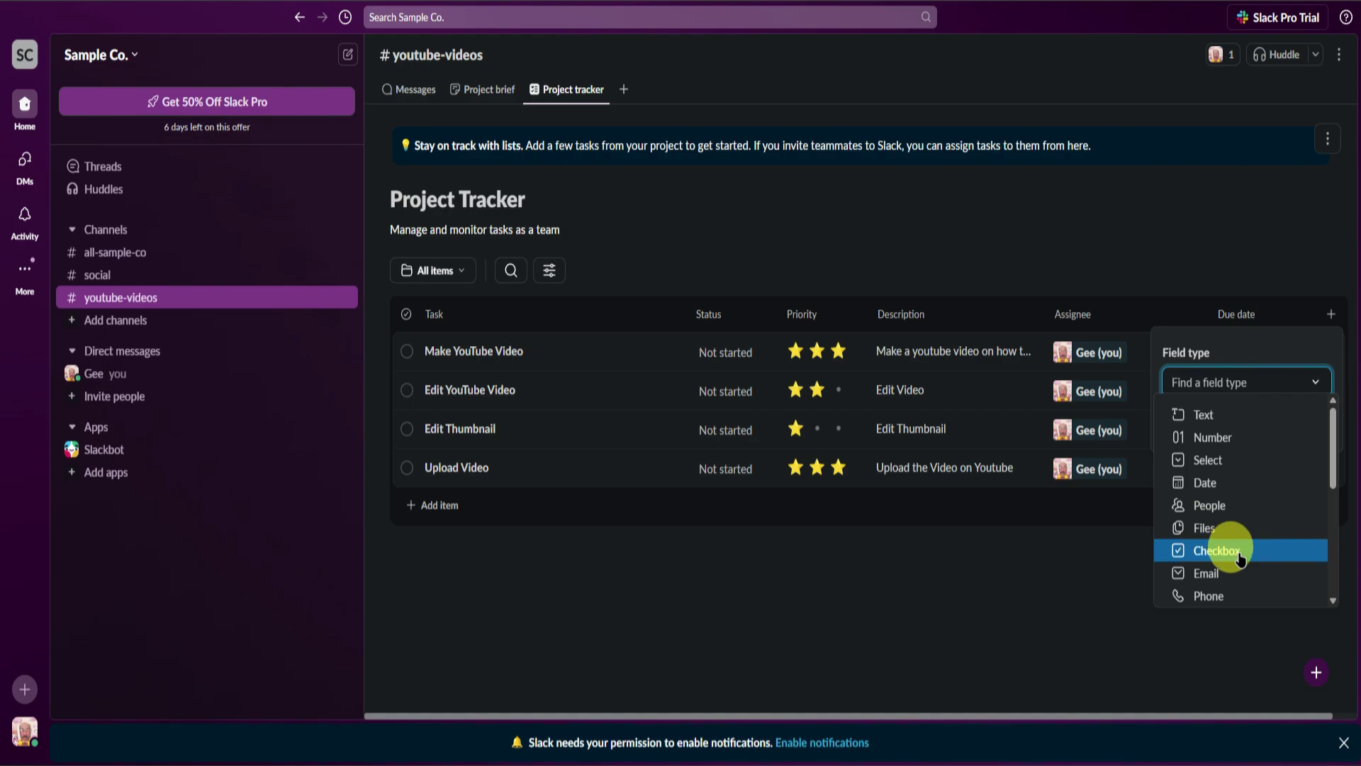
scroll(1244, 592, "down", 3)
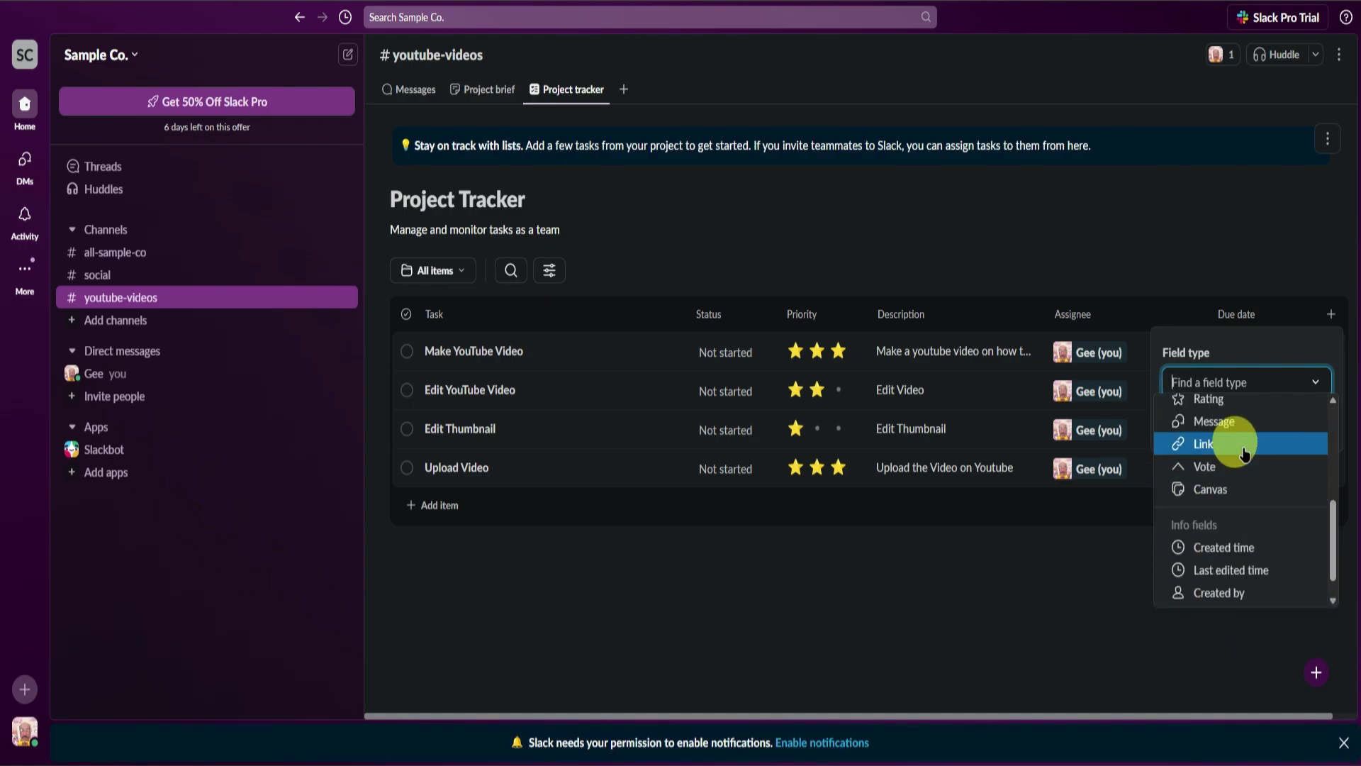
scroll(1246, 453, "up", 5)
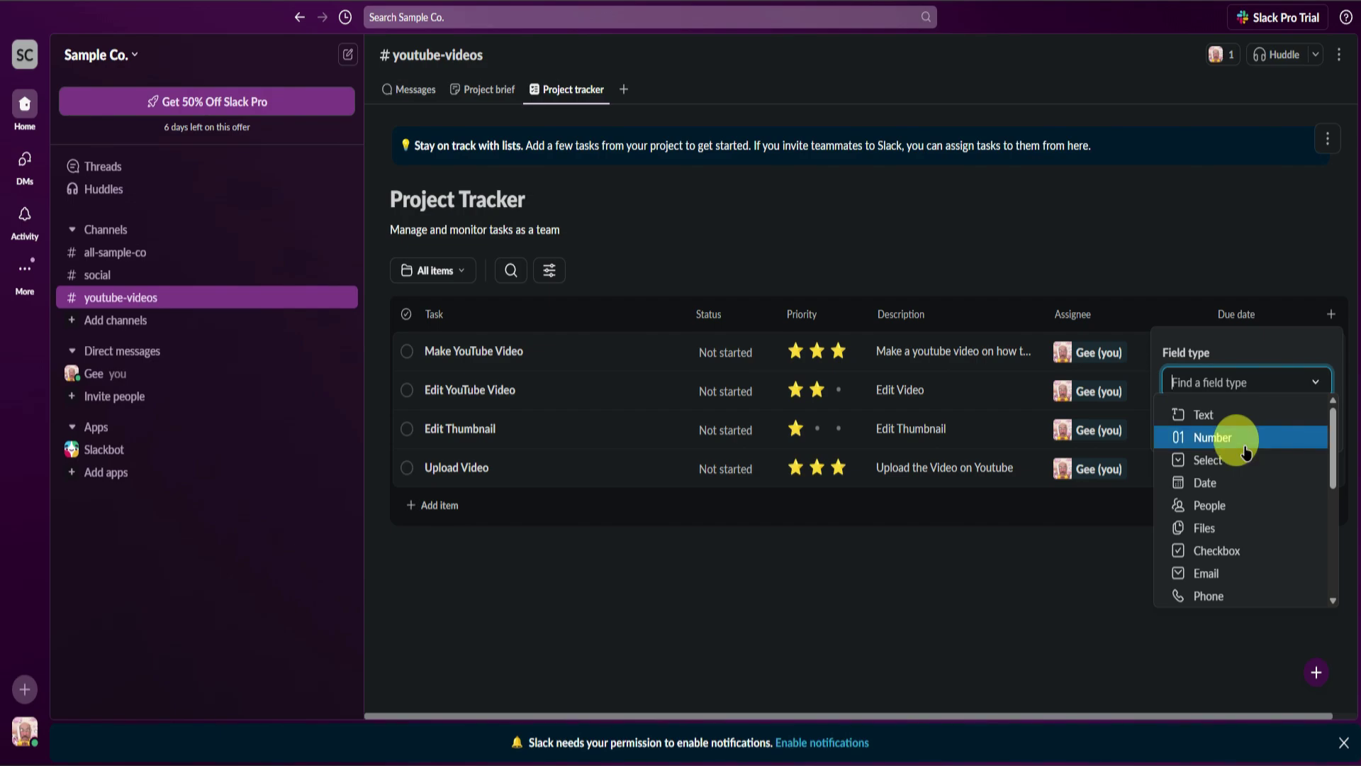
left_click(1221, 527)
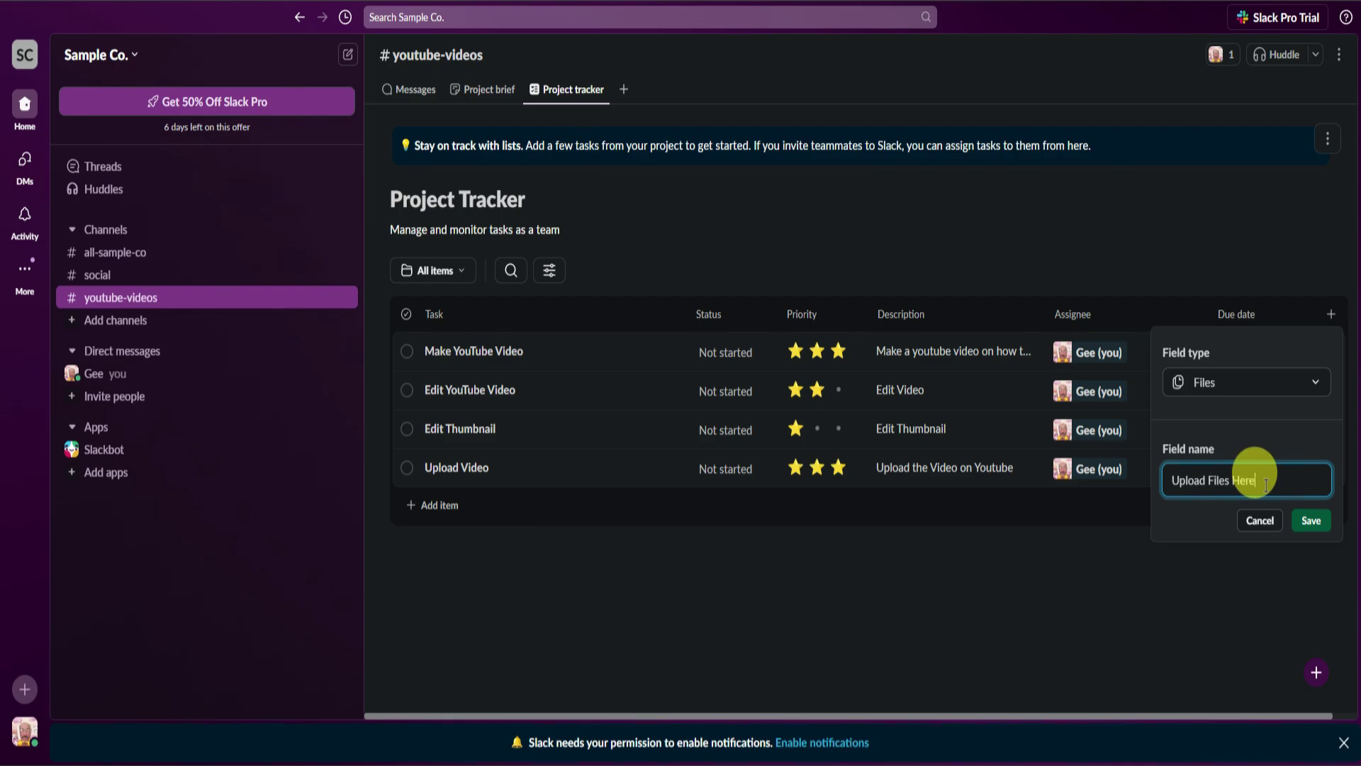
left_click(1312, 520)
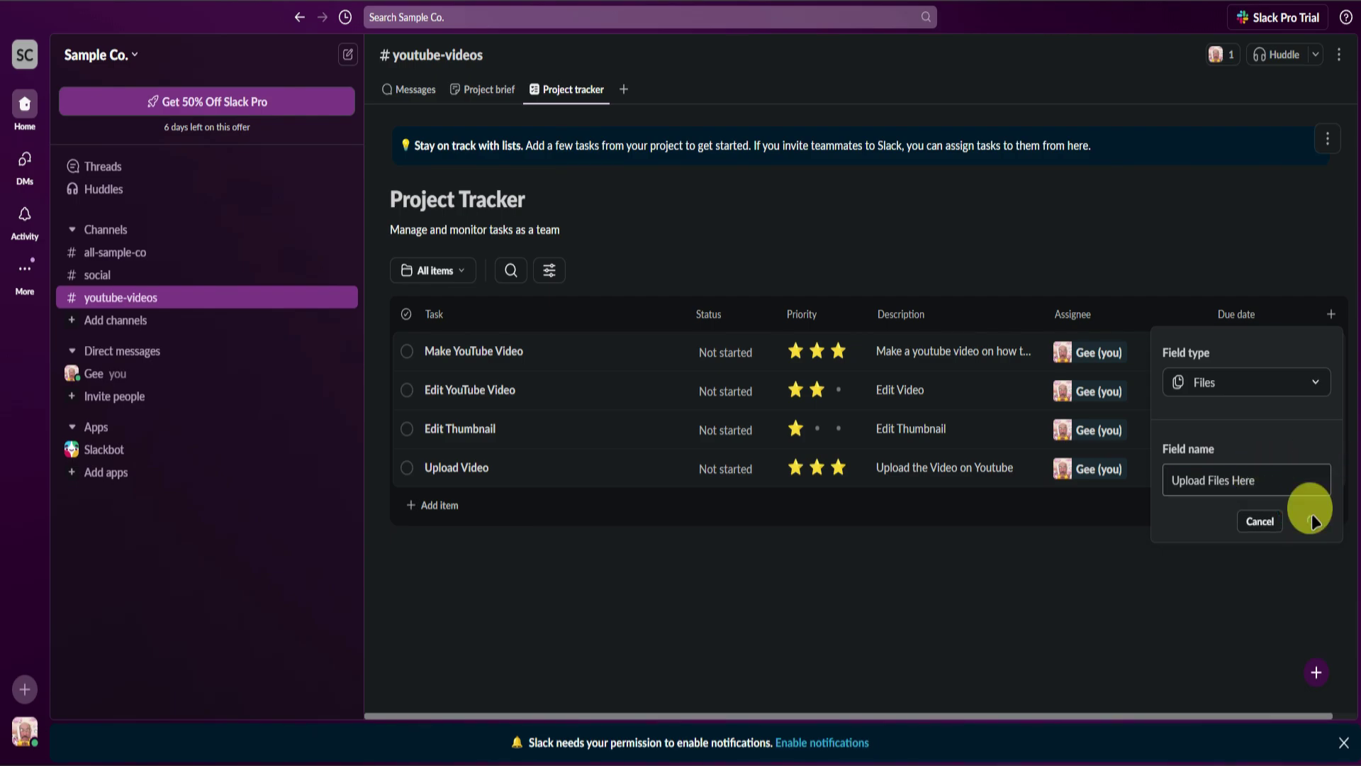
left_click_drag(851, 713, 1120, 720)
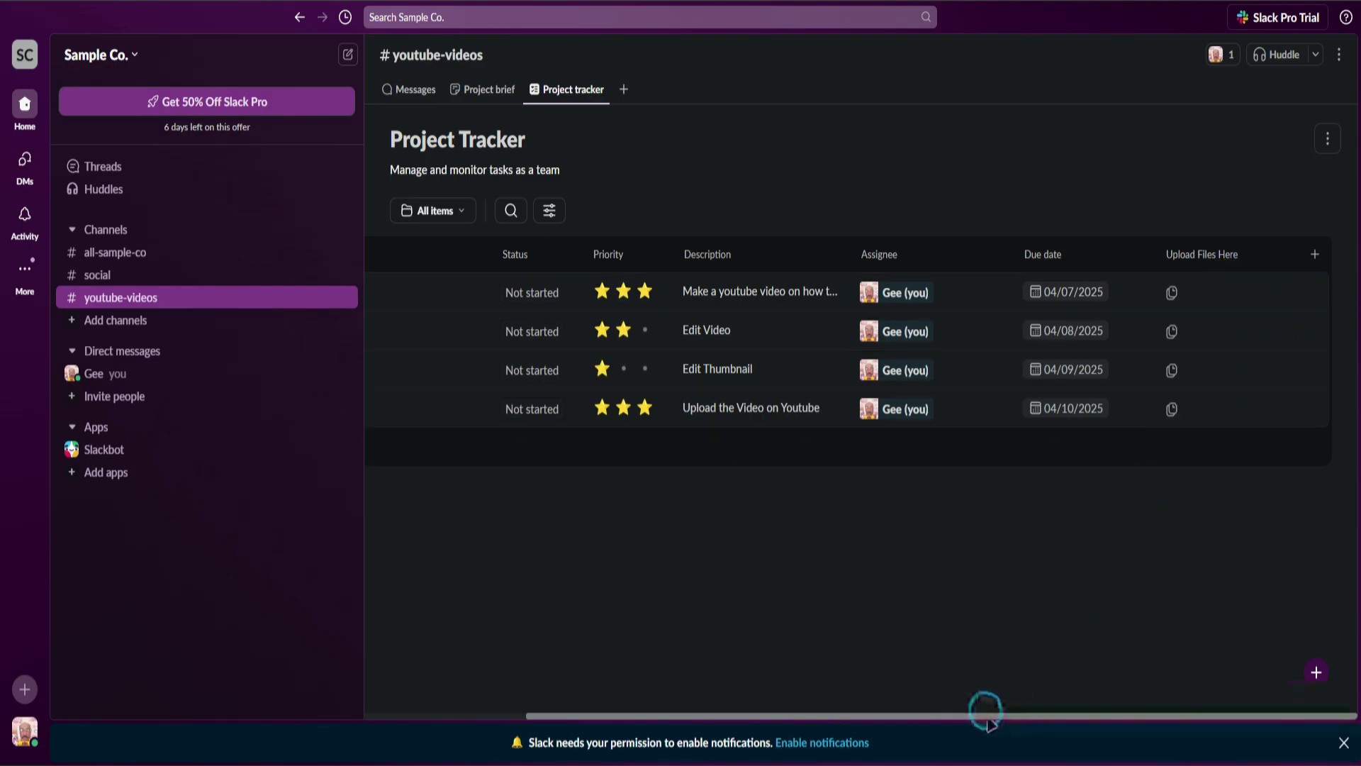
left_click_drag(989, 716, 629, 671)
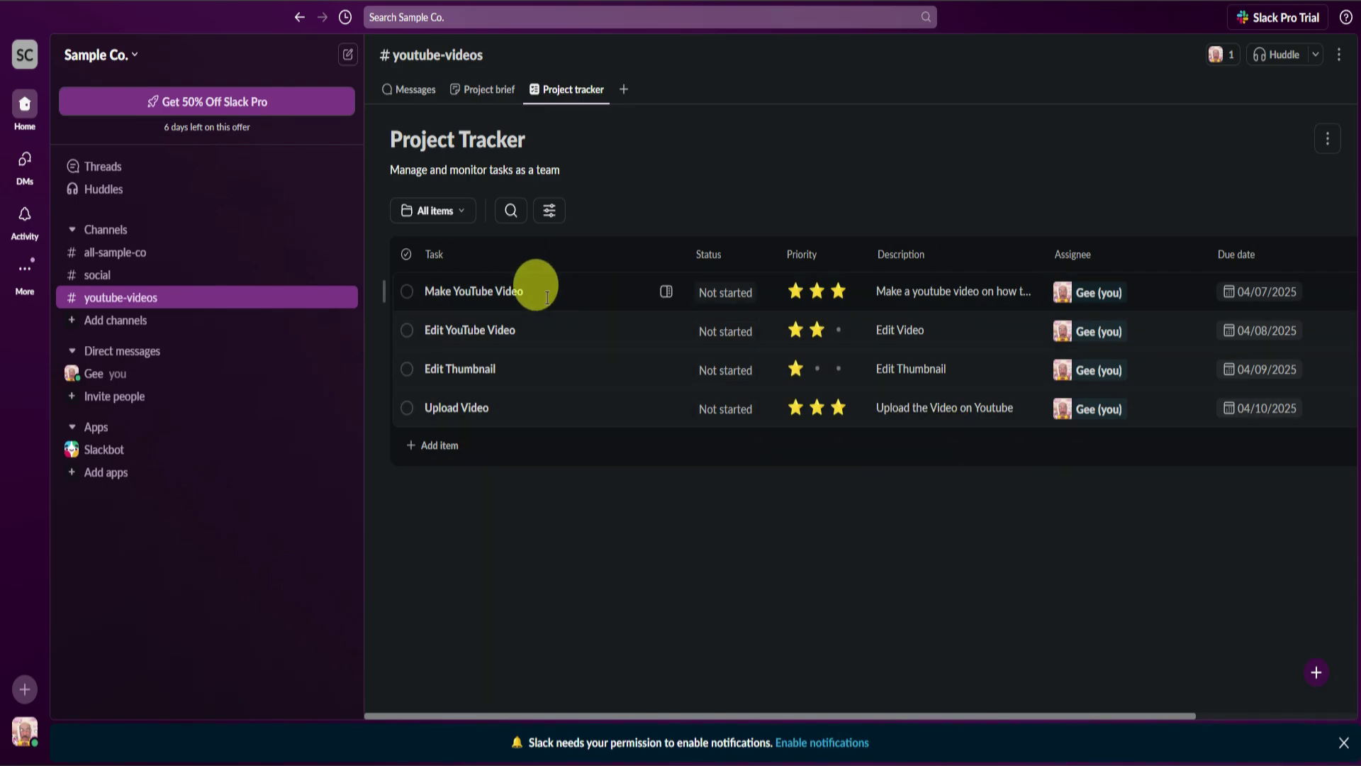
left_click_drag(966, 709, 1163, 710)
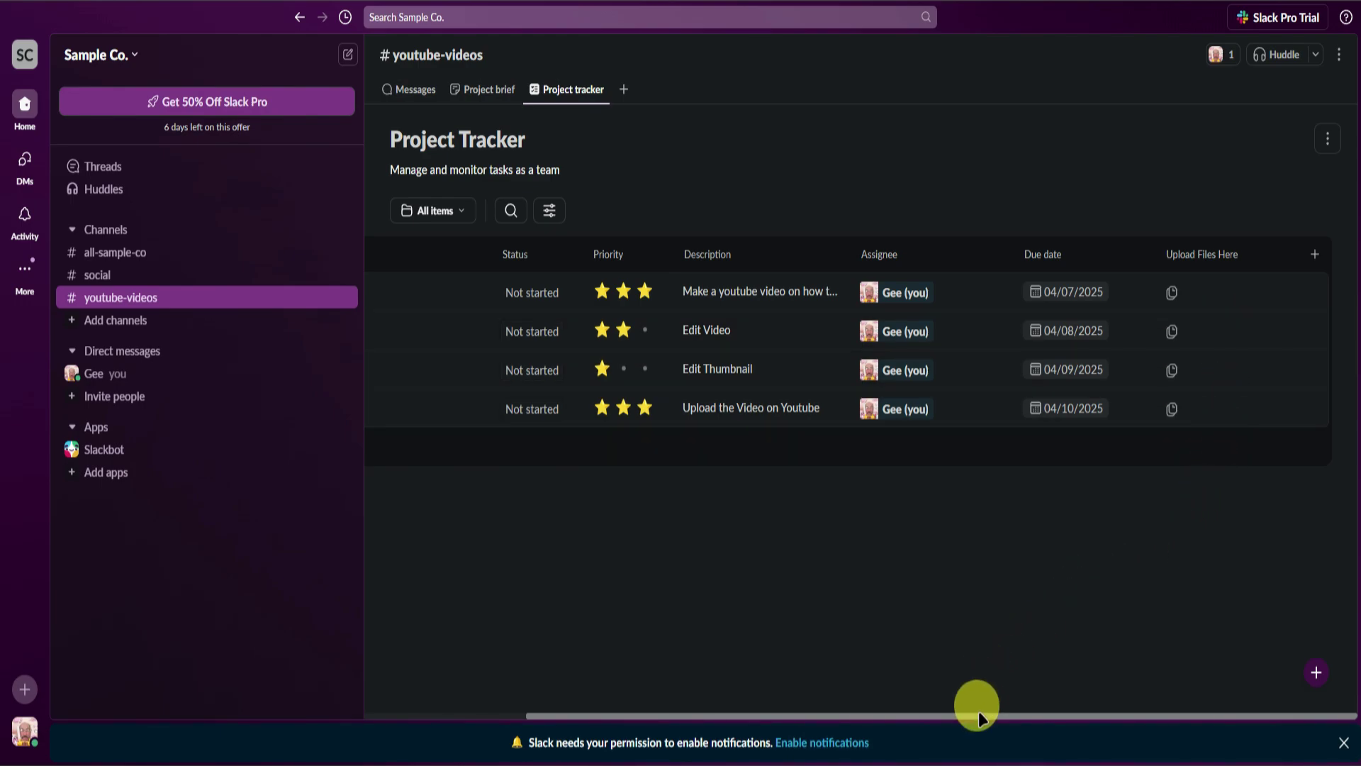
left_click_drag(975, 716, 733, 702)
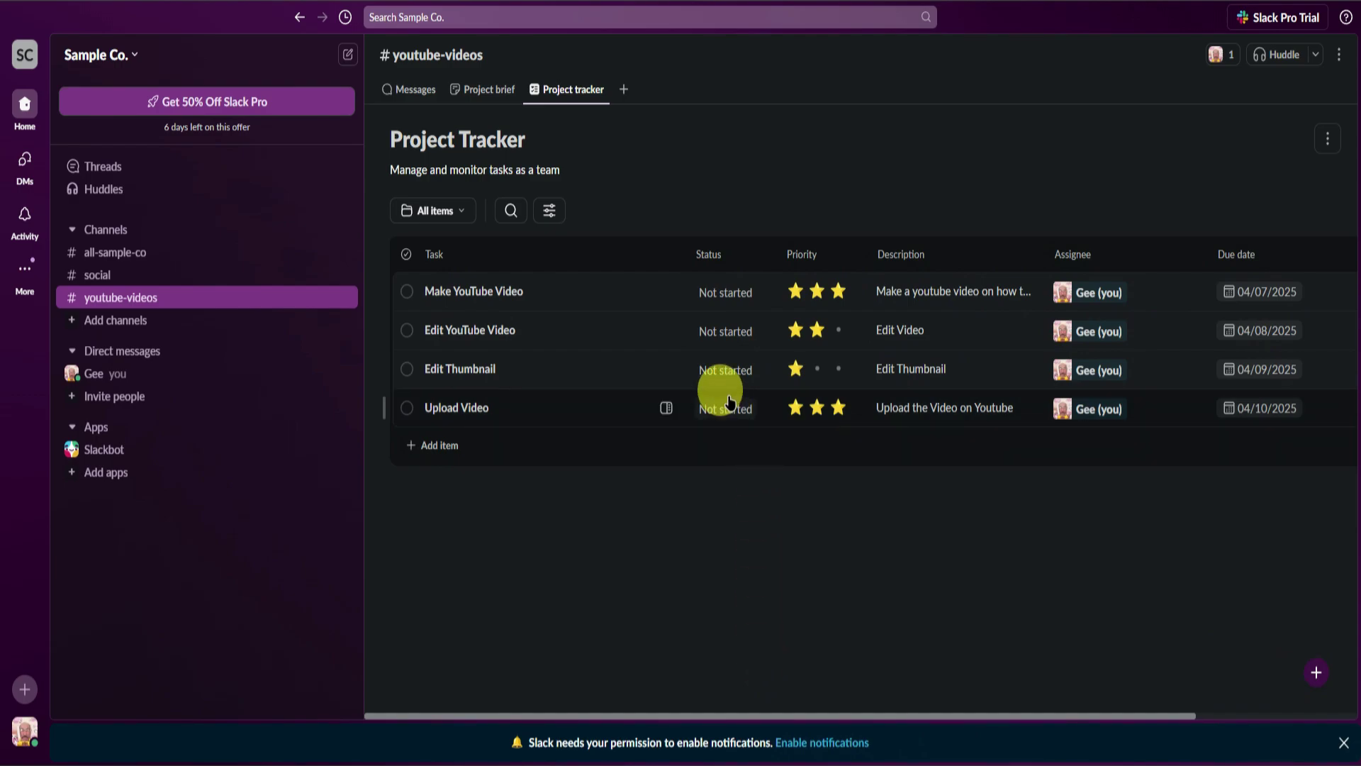
Step: Mark Make YouTube Video as Done, after briefly setting it In progress
left_click(736, 296)
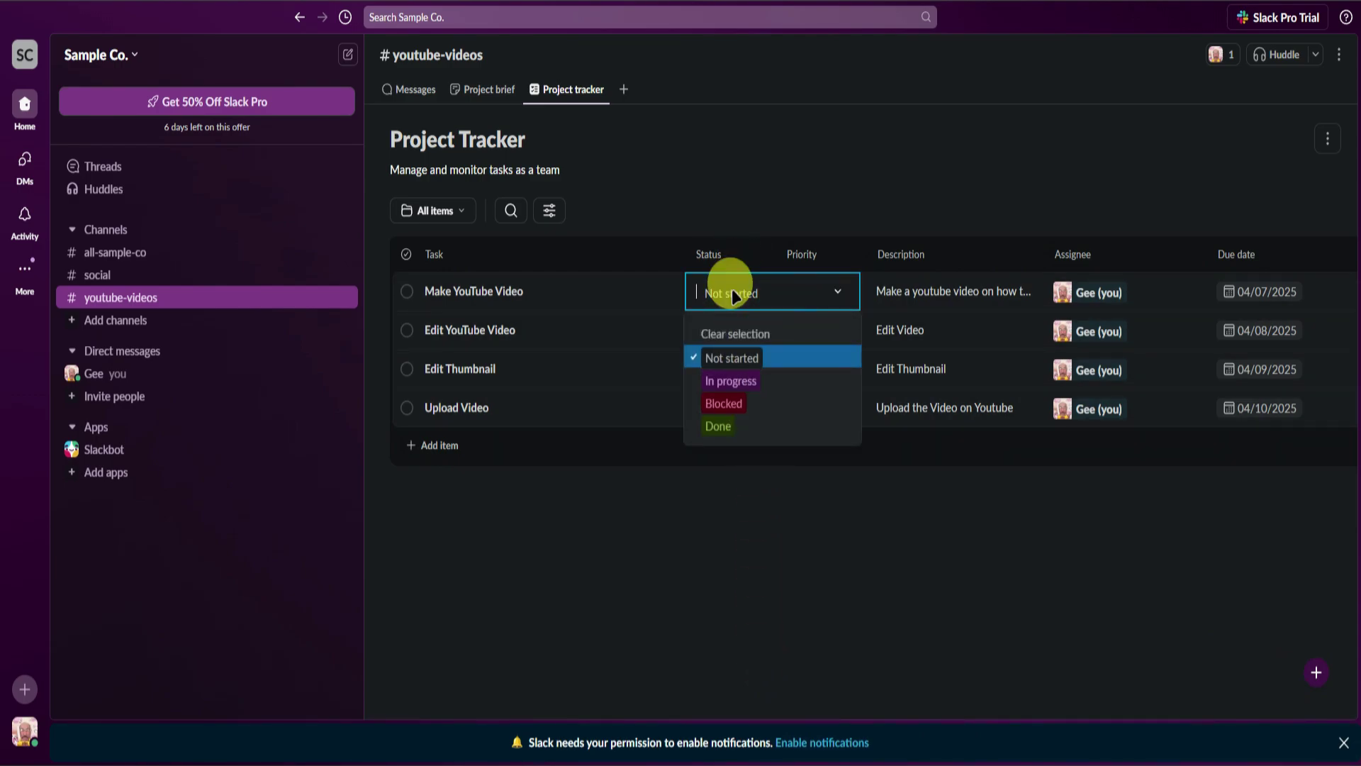
left_click(770, 382)
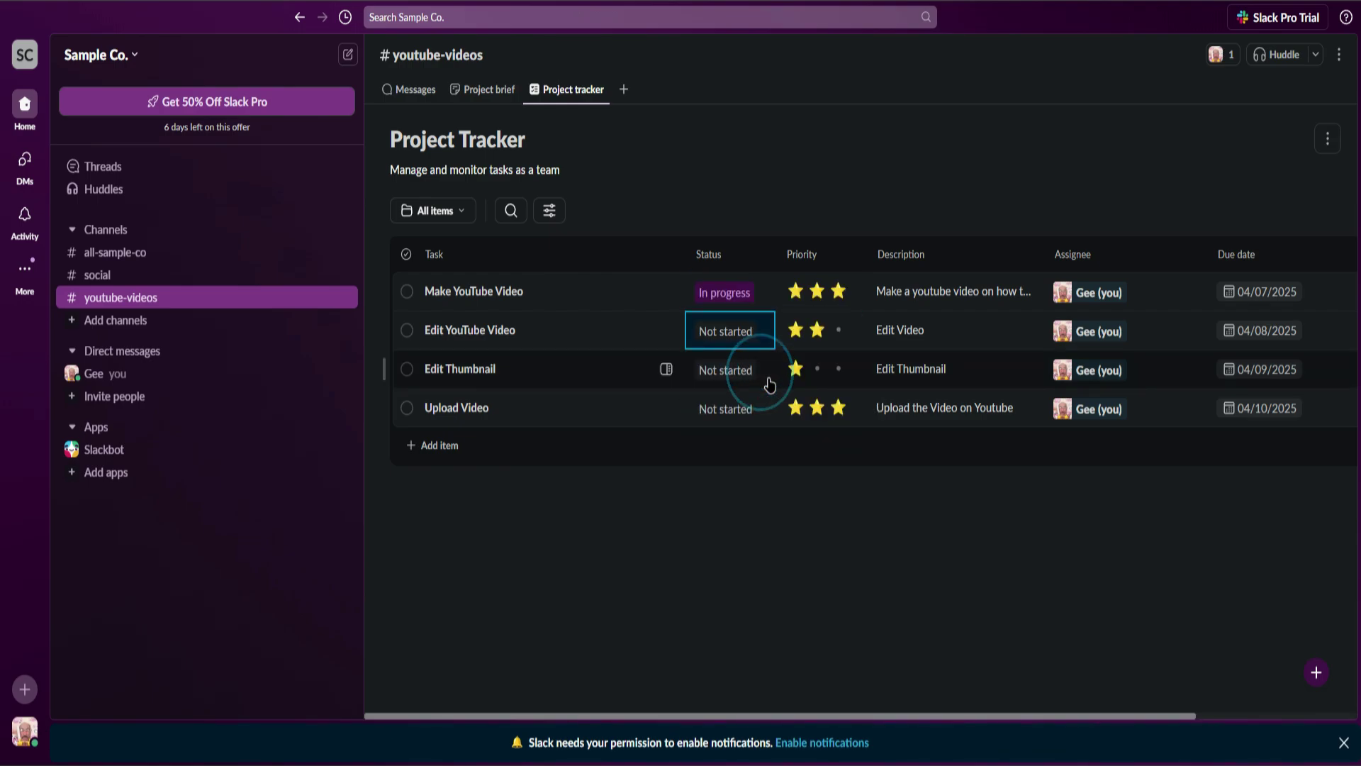
left_click_drag(998, 716, 958, 698)
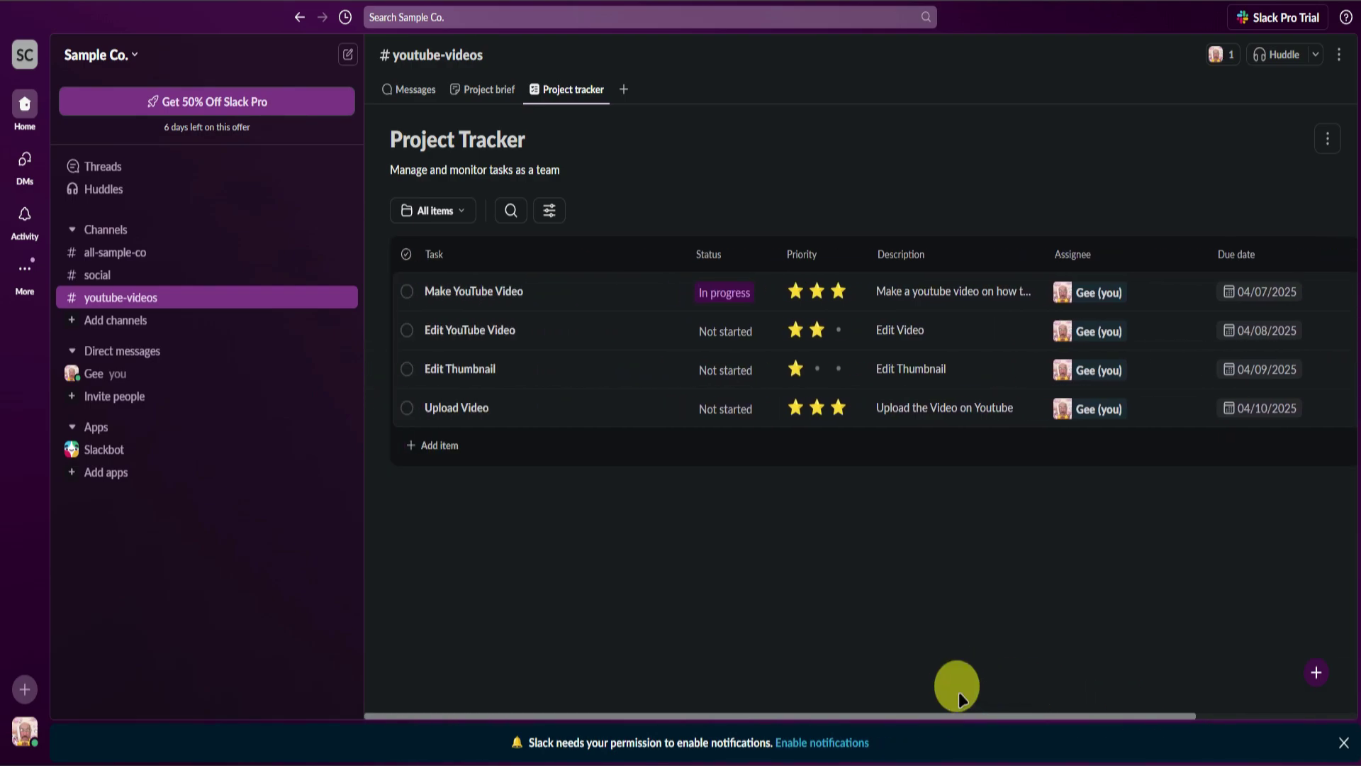
left_click(734, 293)
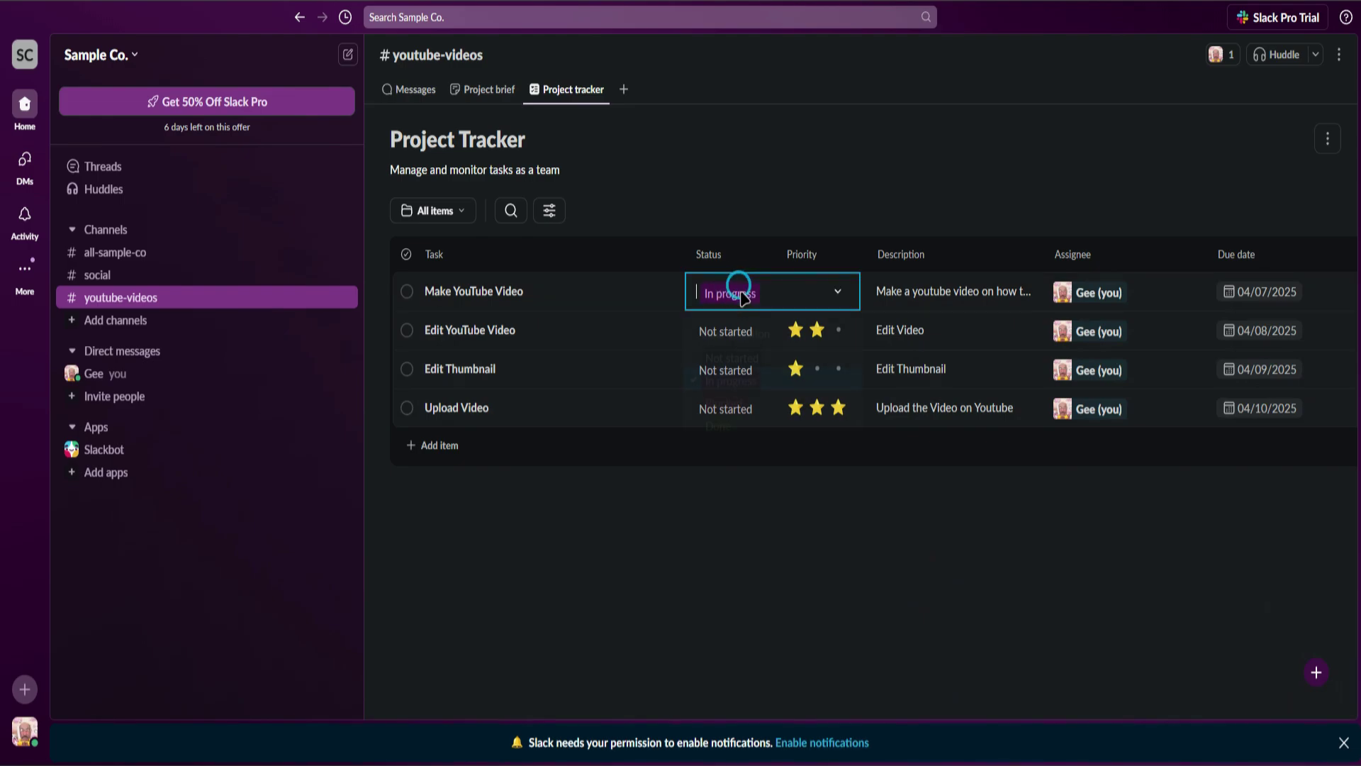
left_click(744, 426)
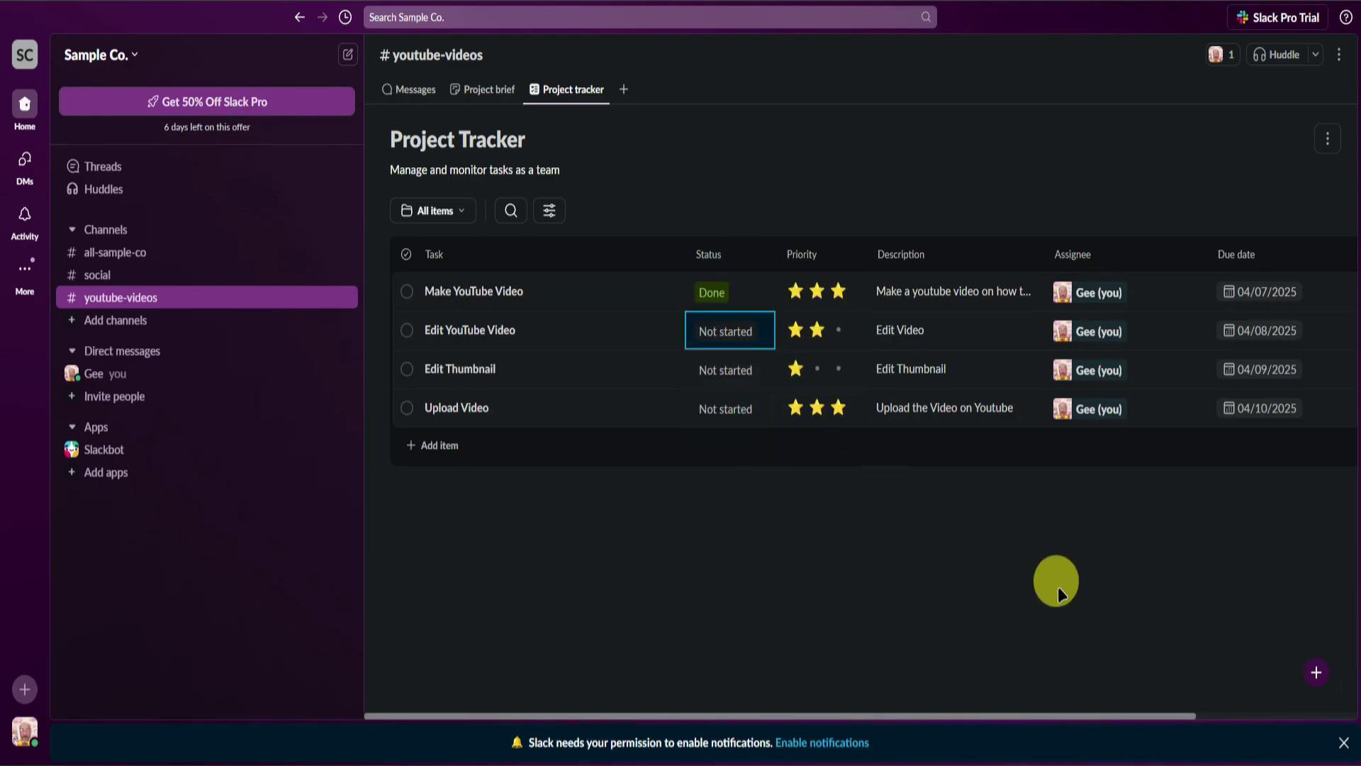
left_click_drag(1054, 580, 1059, 728)
left_click(1127, 709)
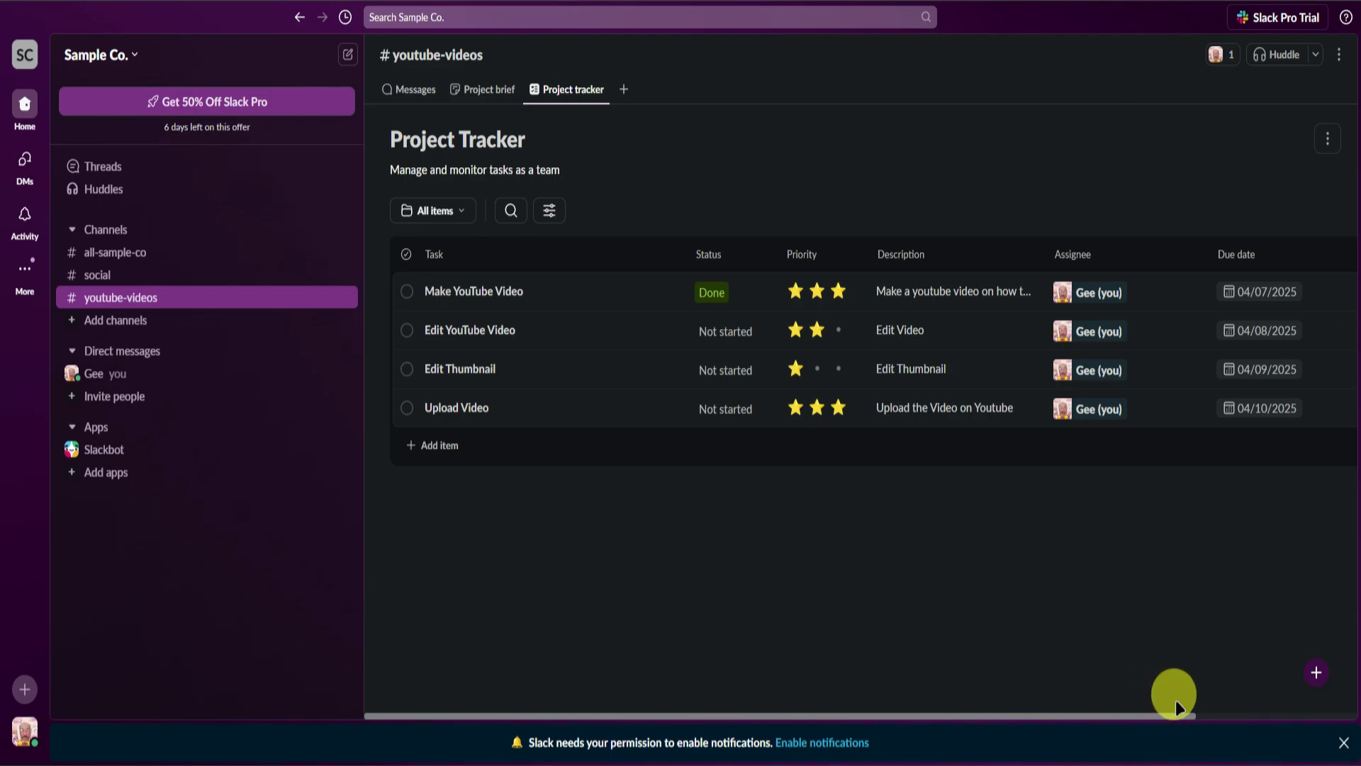
left_click_drag(1177, 712, 971, 627)
Step: Mark Edit YouTube Video and Edit Thumbnail Done, and Upload Video Blocked
left_click(730, 328)
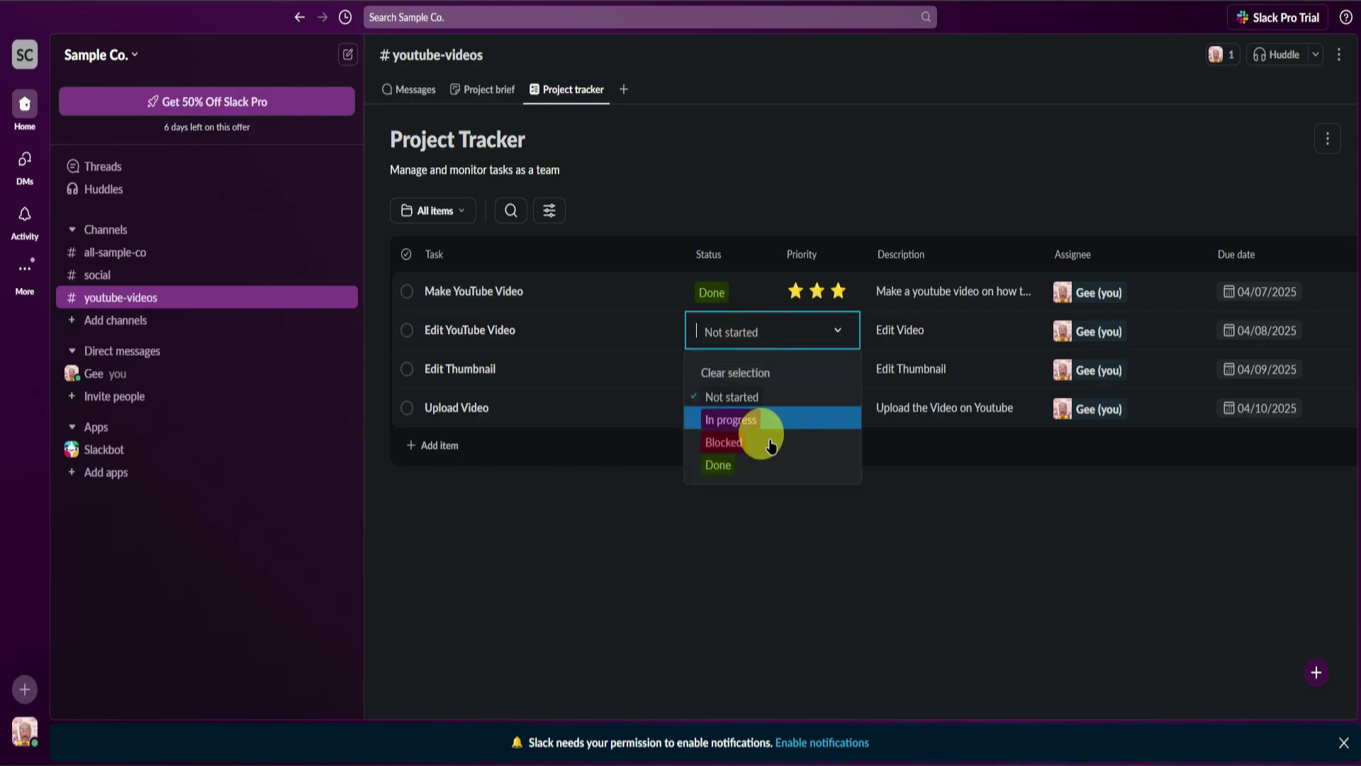
left_click(776, 465)
left_click(729, 368)
left_click(759, 496)
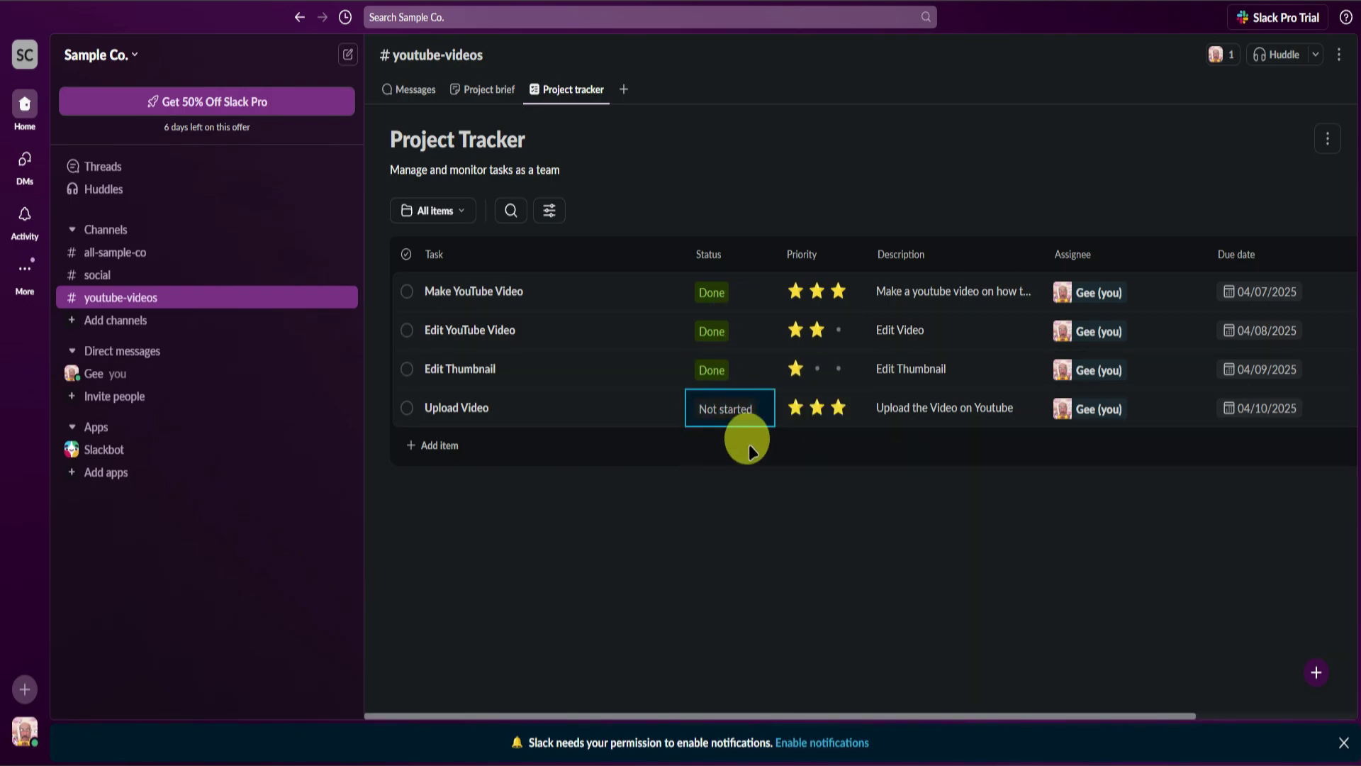
left_click(732, 410)
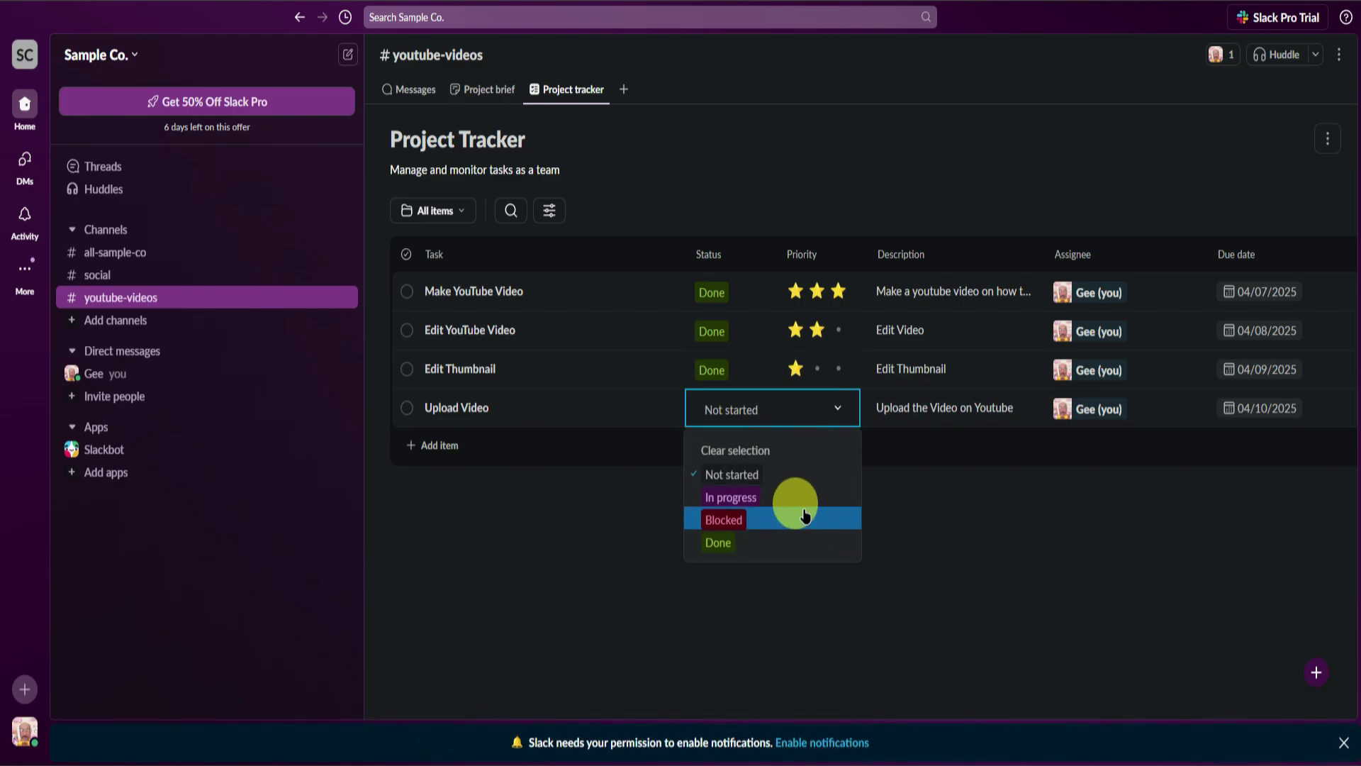
left_click(806, 516)
left_click_drag(1001, 711, 1213, 711)
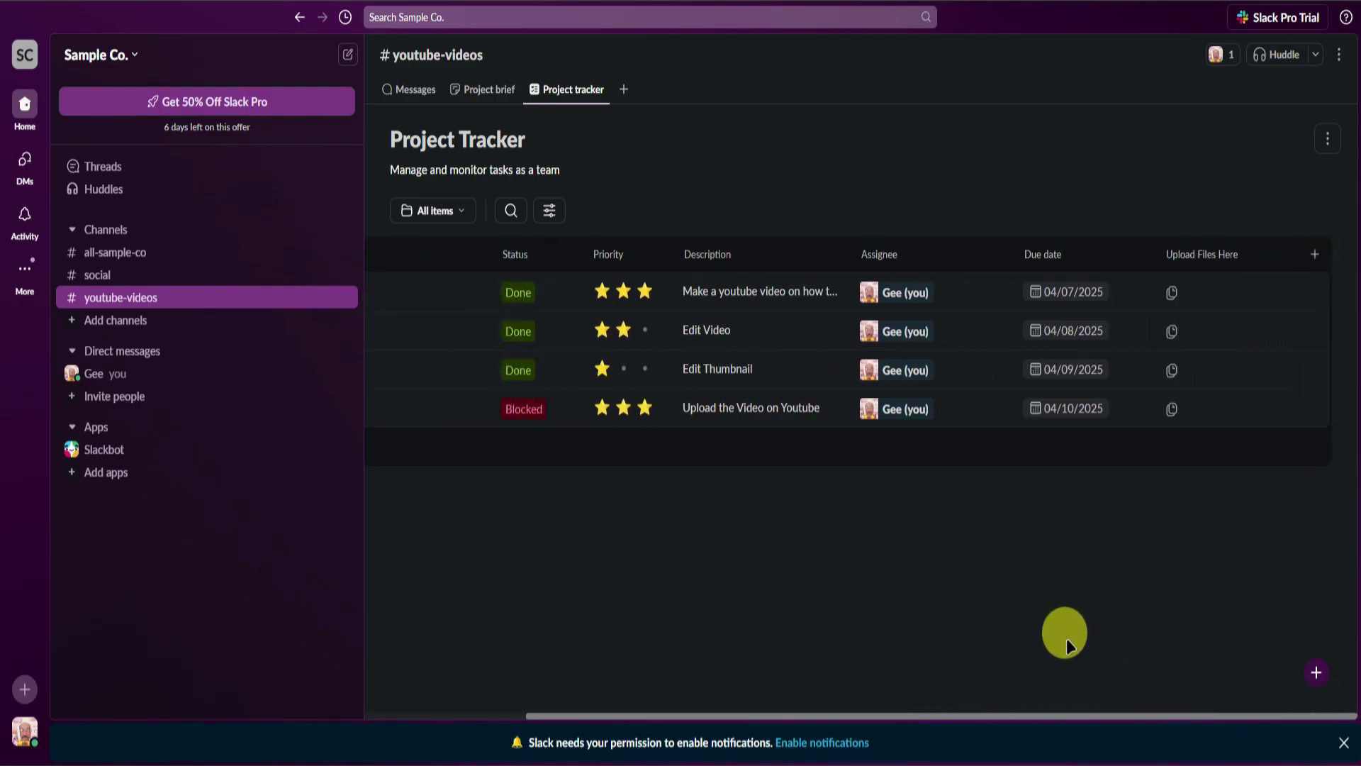
Step: Try the Status board, Not done, Done and Priority tracker views
left_click(451, 225)
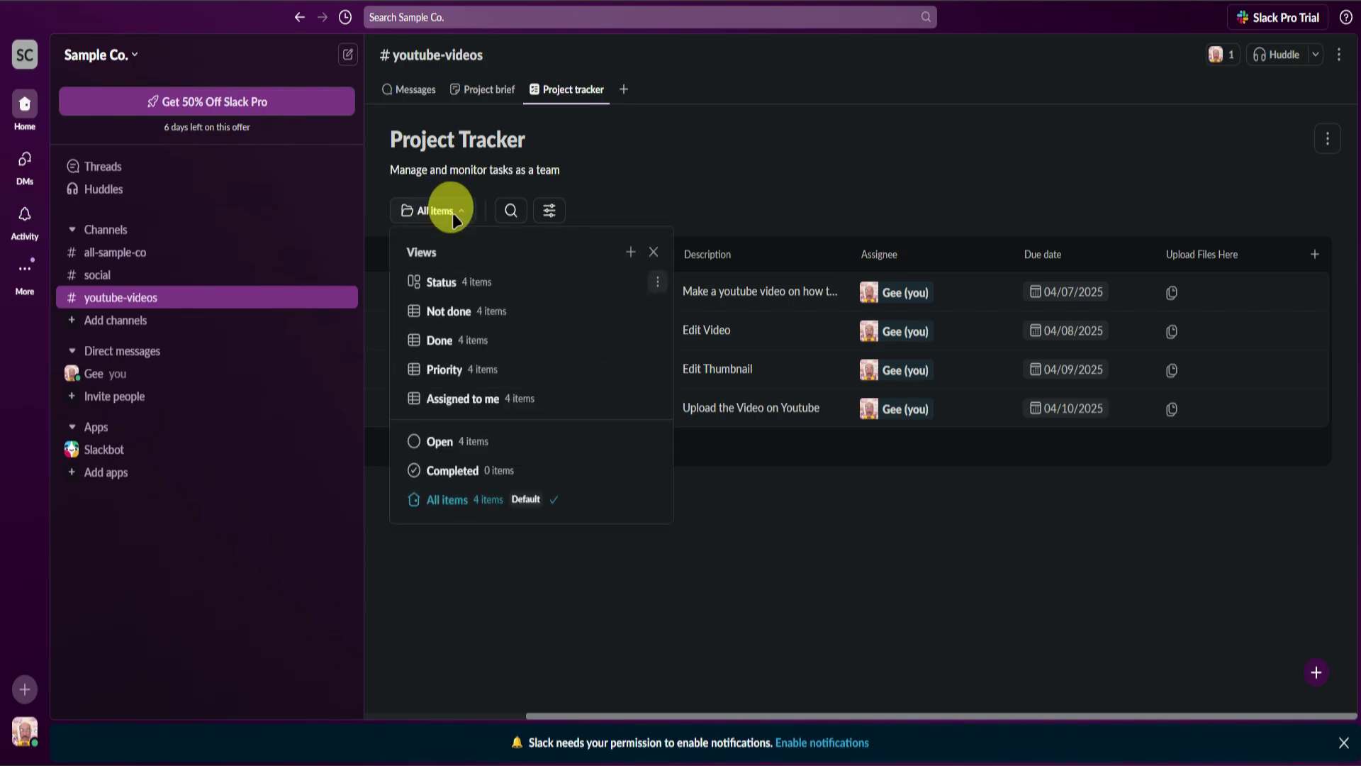
left_click(520, 291)
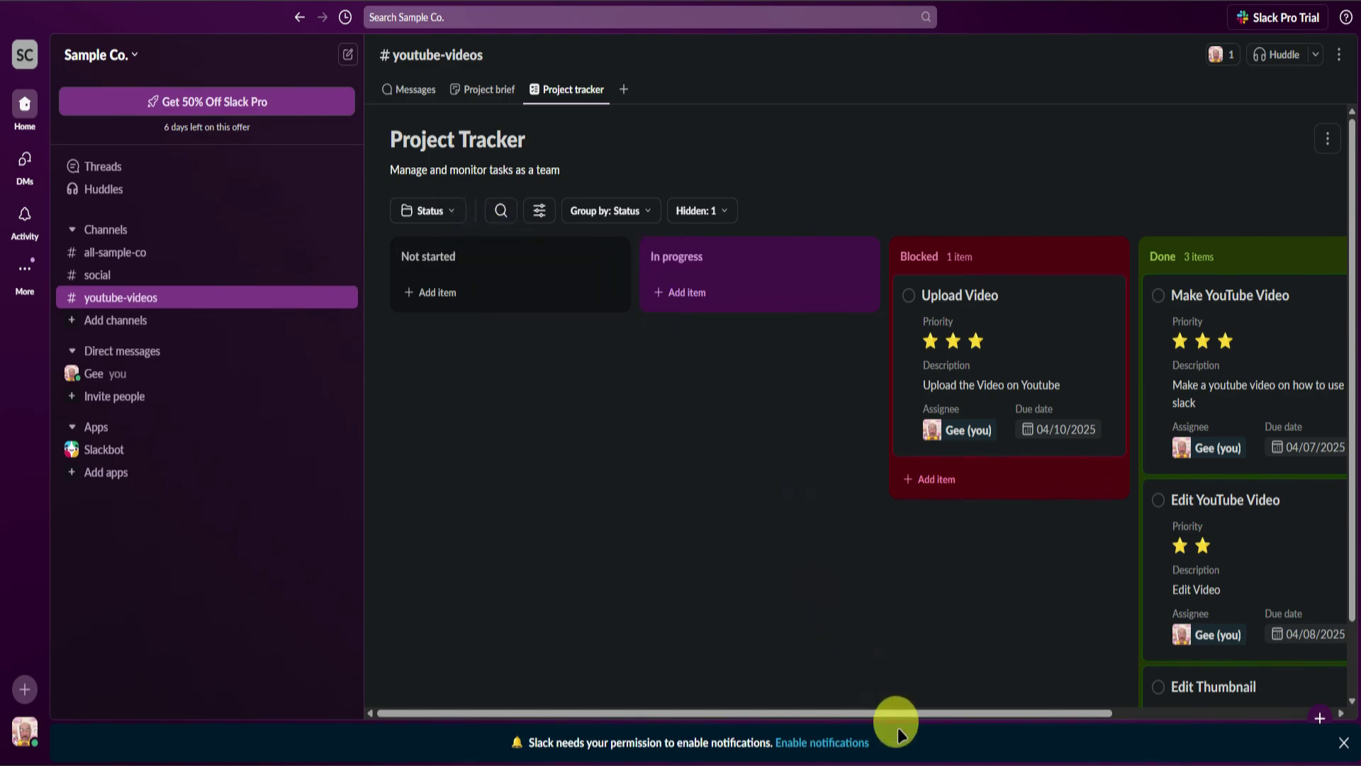
left_click_drag(950, 711, 720, 669)
left_click(440, 208)
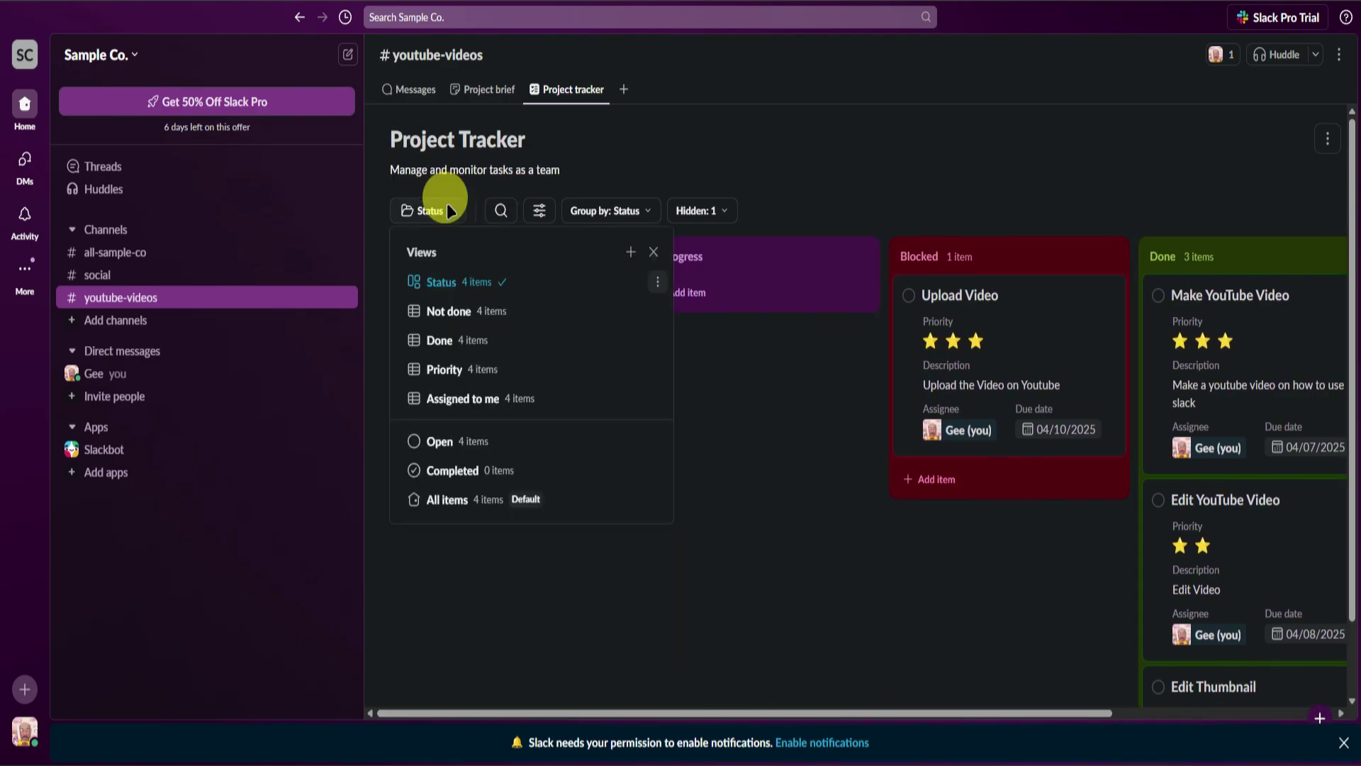
left_click(486, 320)
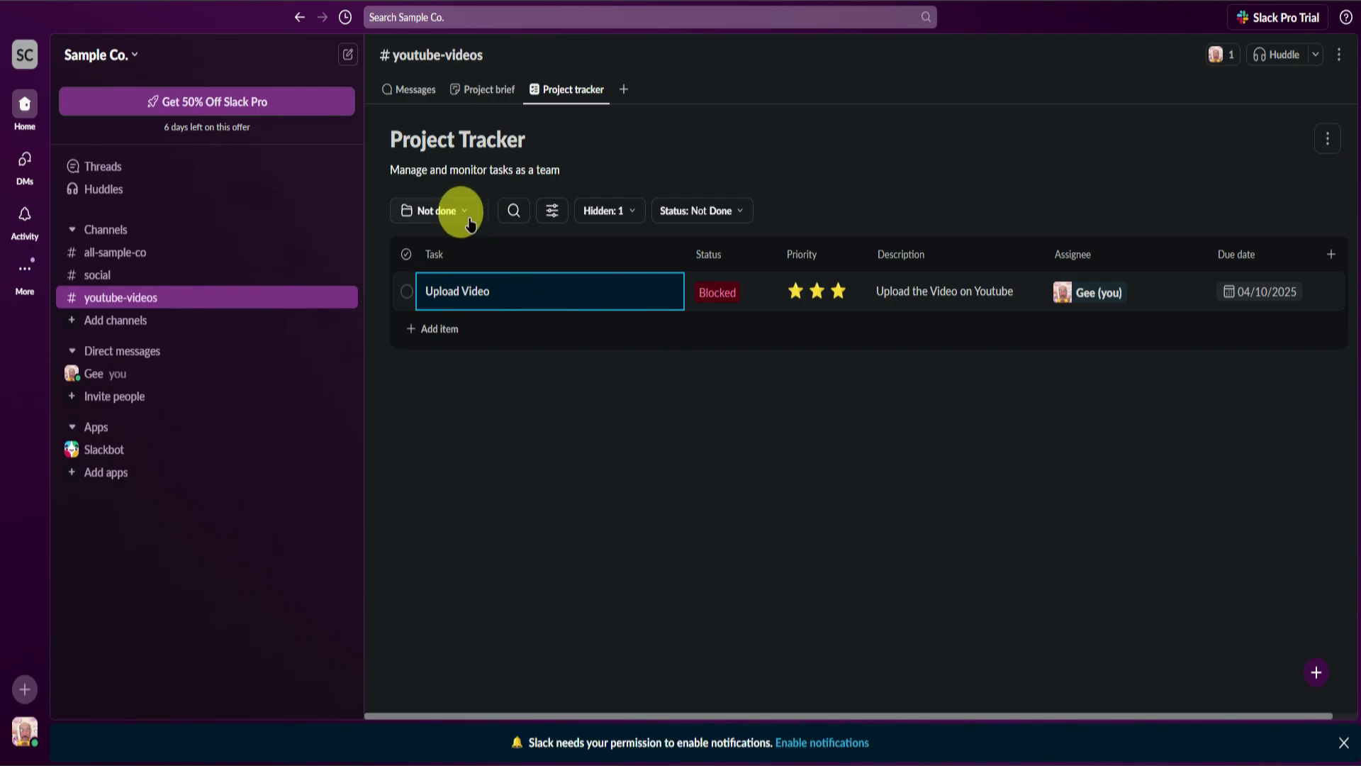
left_click(468, 216)
left_click(443, 340)
left_click(425, 210)
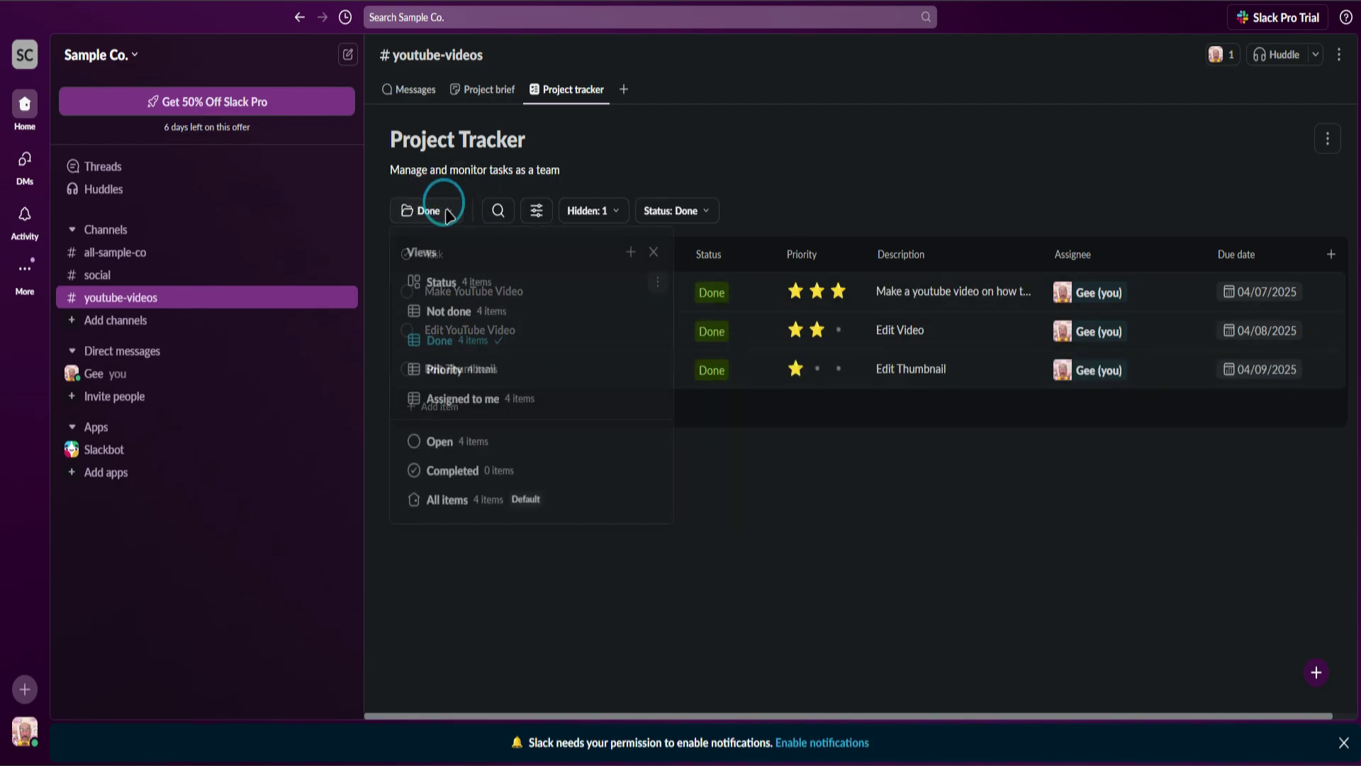
left_click(470, 370)
scroll(699, 439, "down", 1)
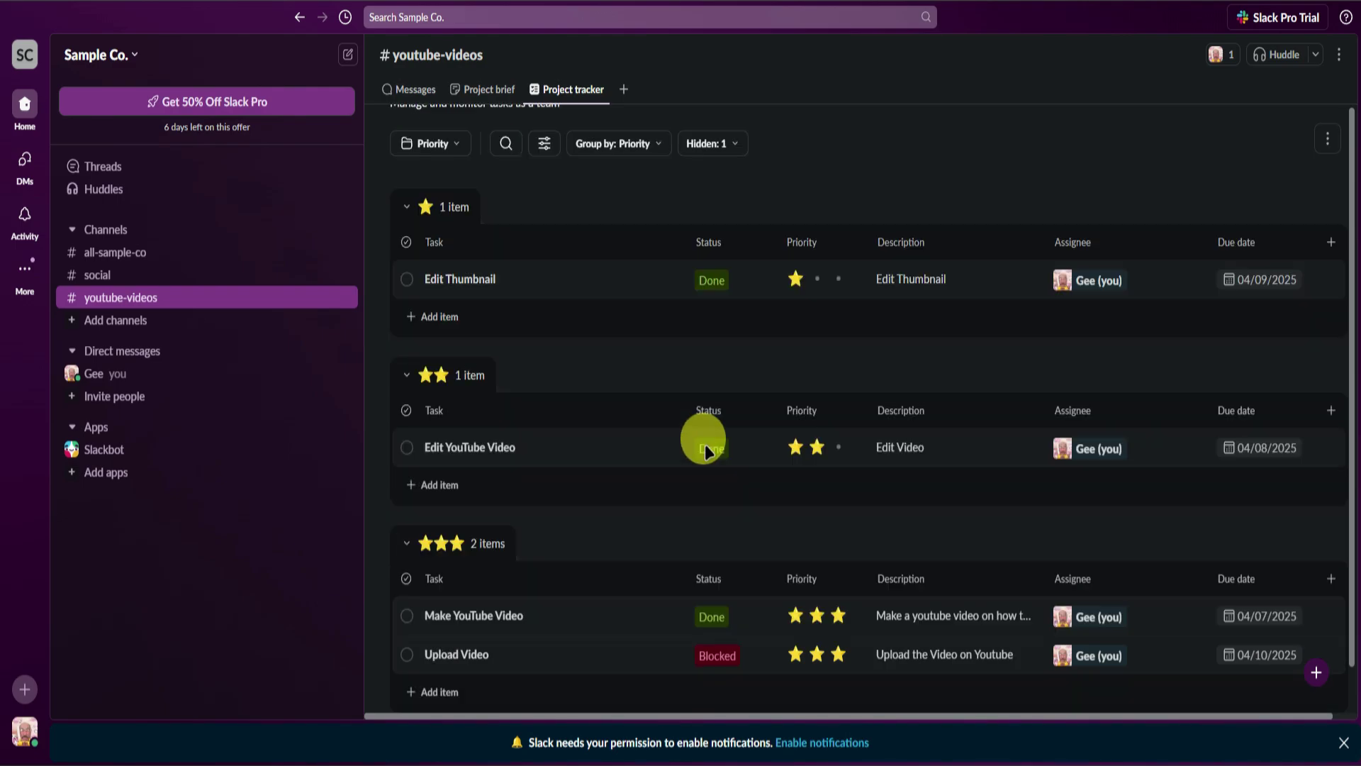
Step: Try the Assigned to me, Open, Completed and All items tracker views
left_click(440, 144)
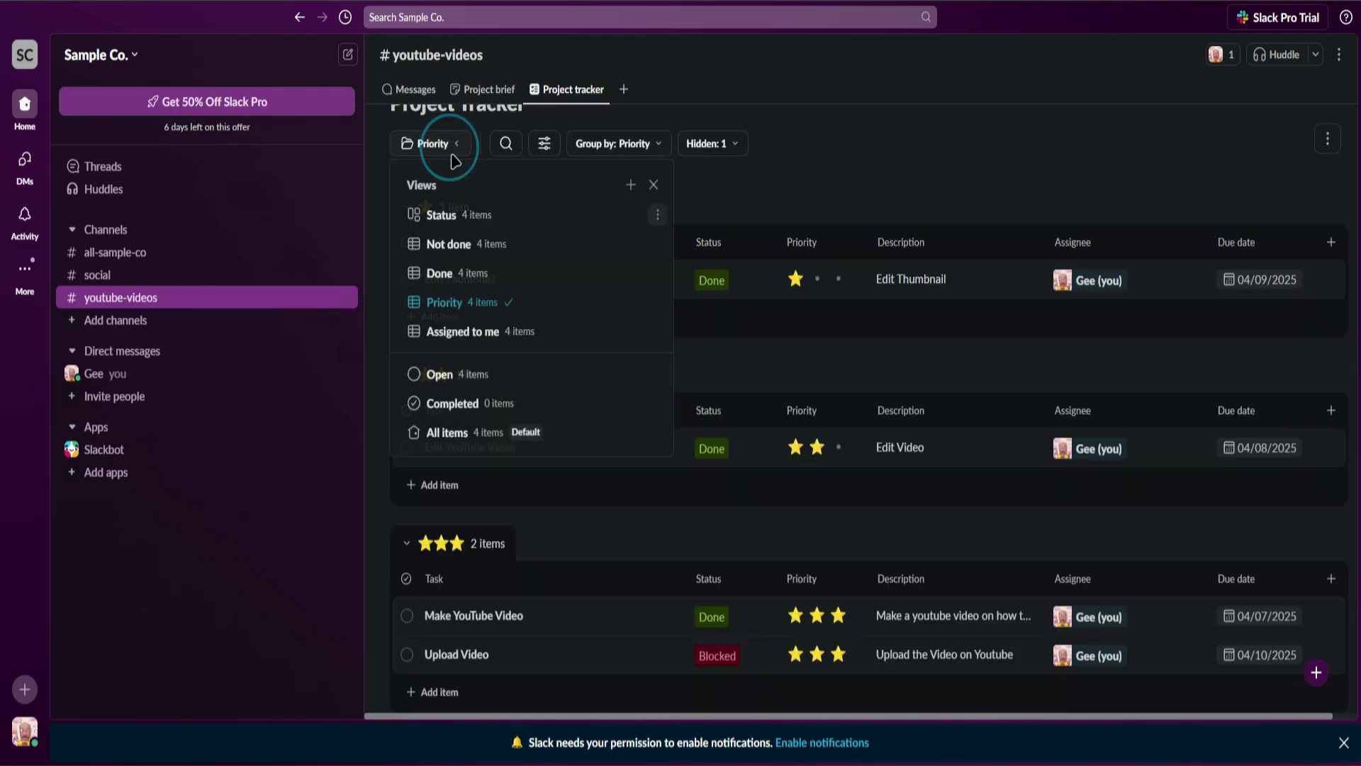
left_click(521, 338)
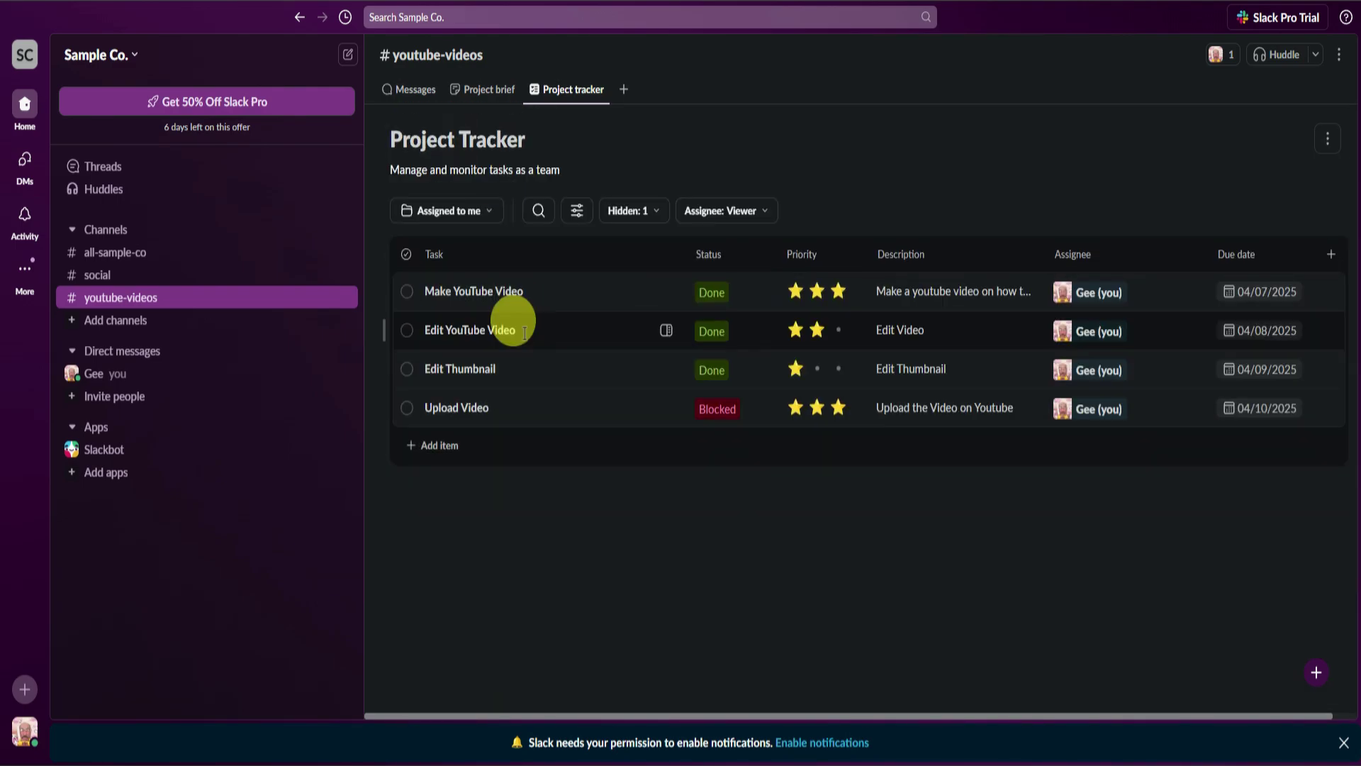
left_click(470, 212)
left_click(511, 442)
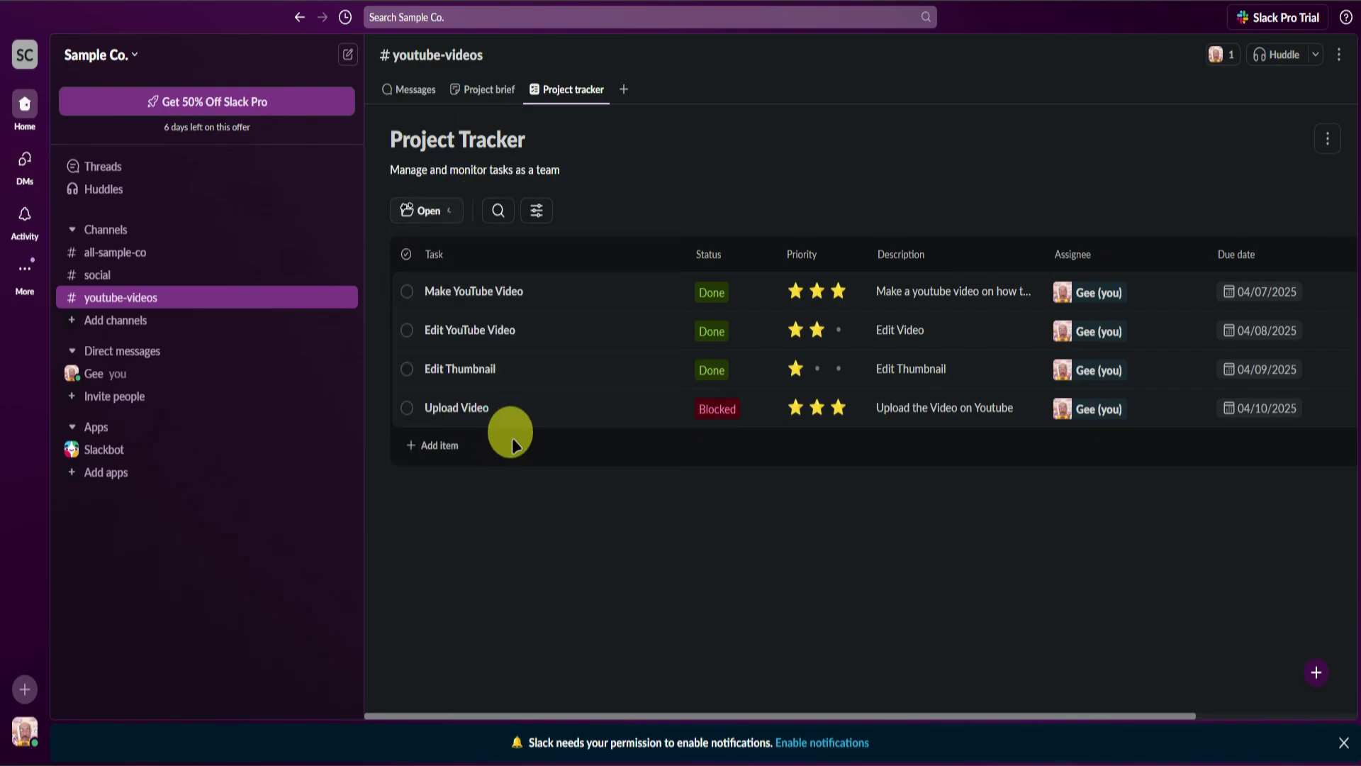
left_click(425, 211)
left_click(496, 470)
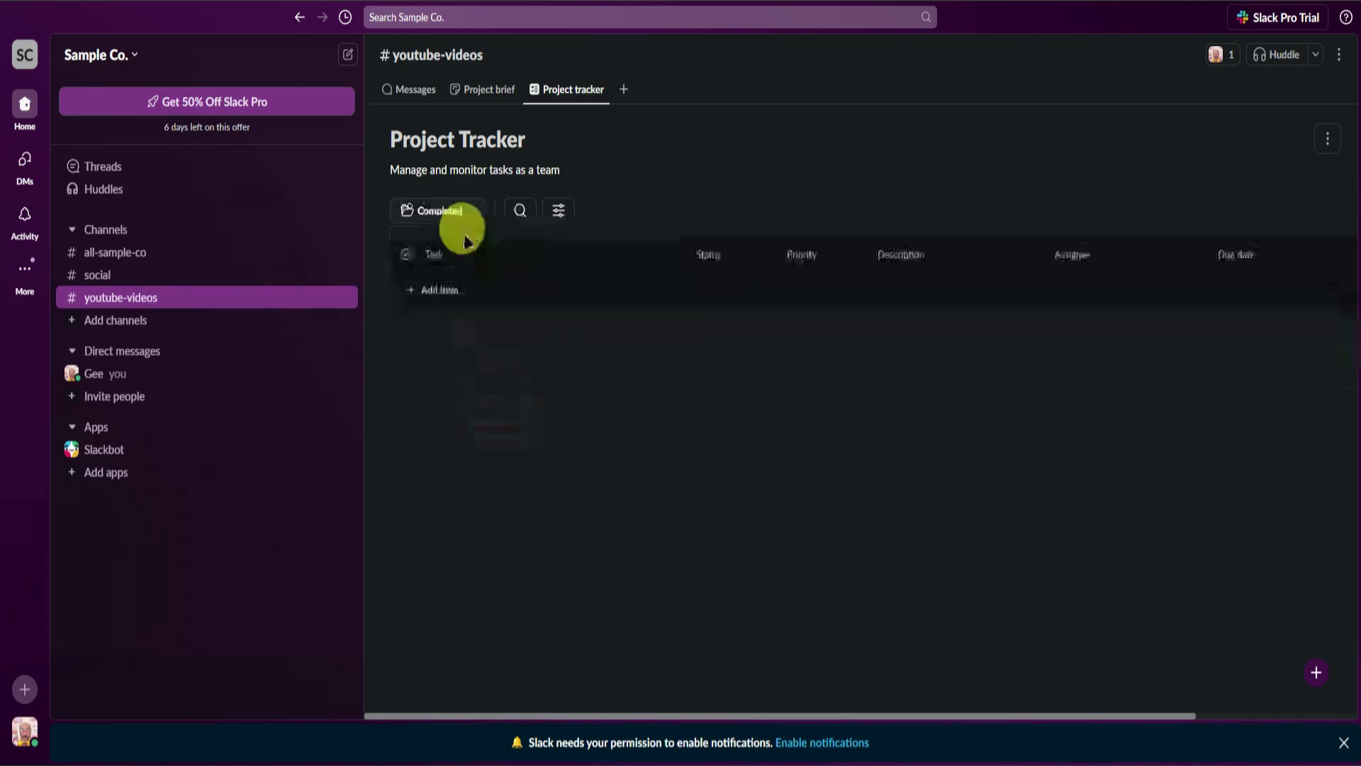
left_click(451, 212)
left_click(524, 497)
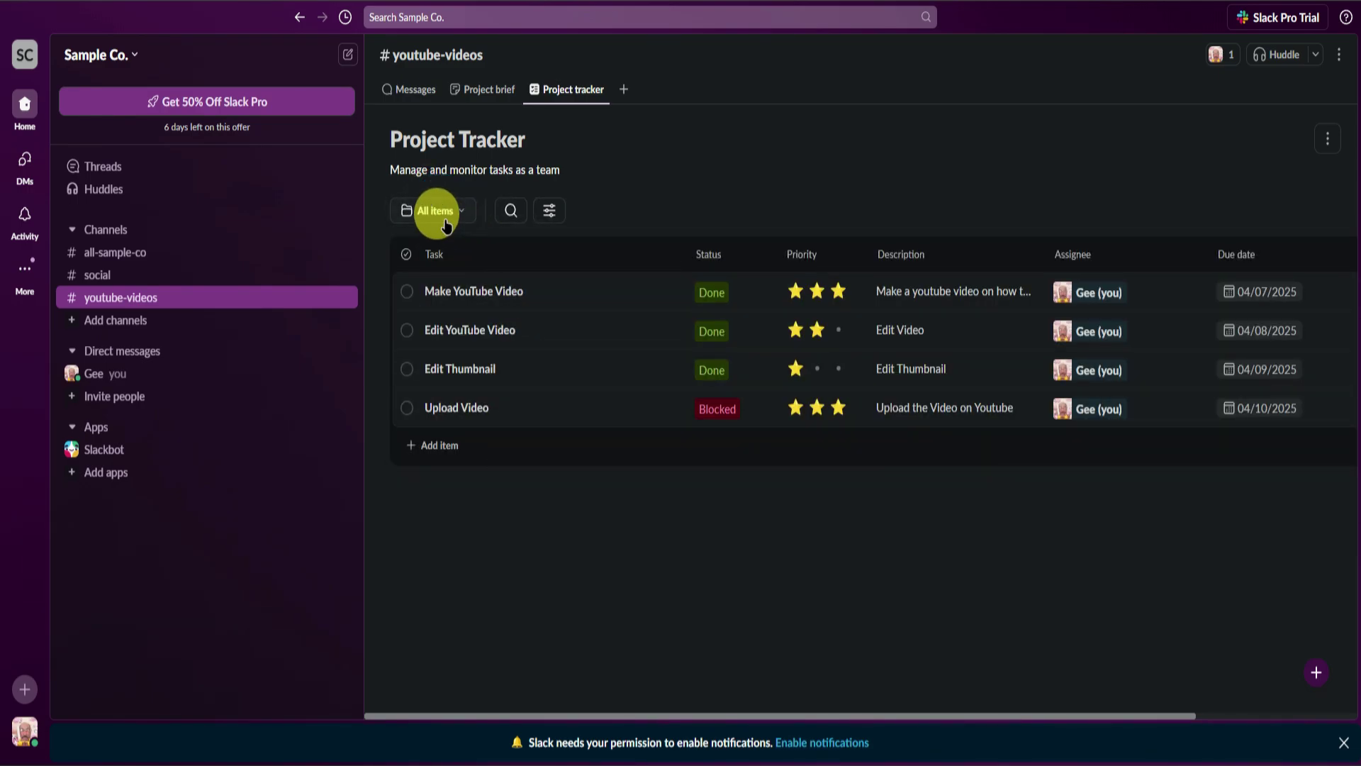
Step: Look over the Status board again, then return to All items and dismiss the empty search
left_click(435, 211)
left_click(471, 291)
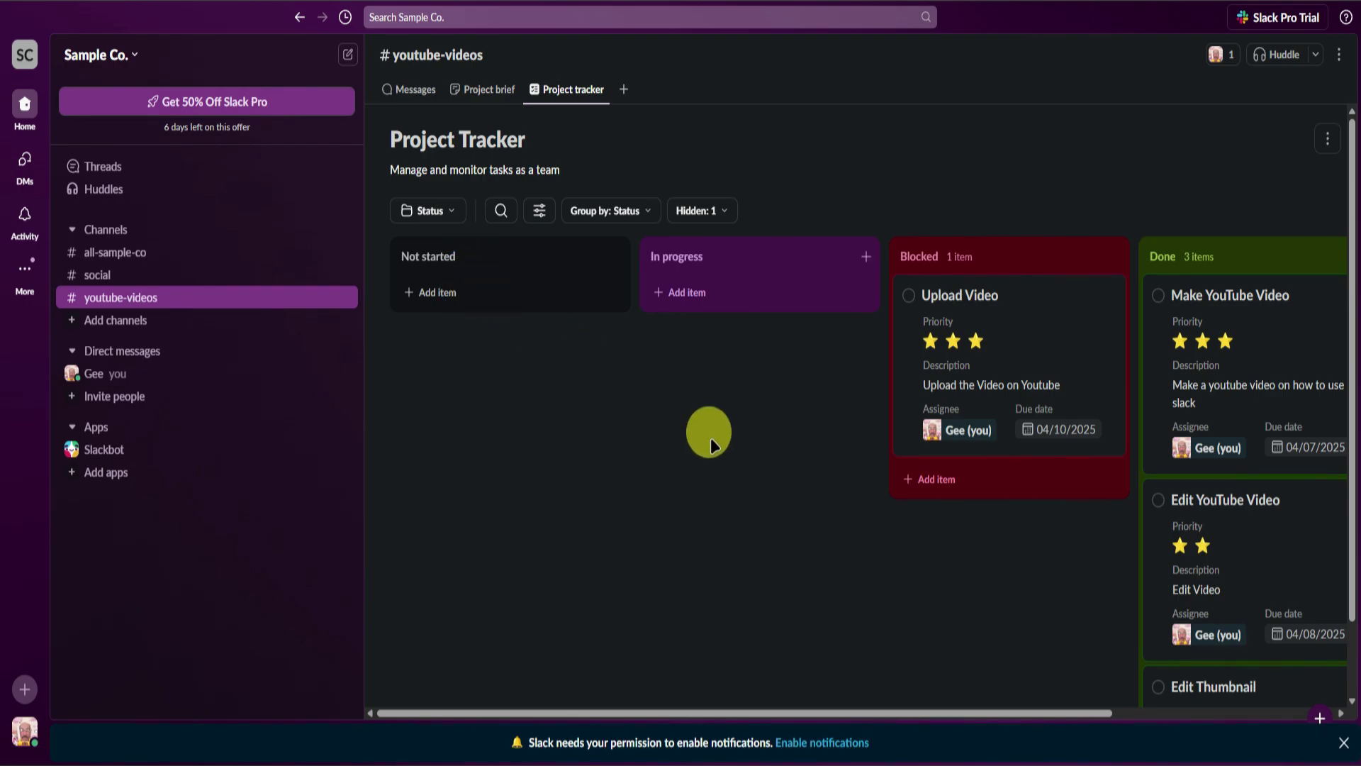
left_click_drag(1032, 712, 819, 705)
scroll(1160, 653, "right", 5)
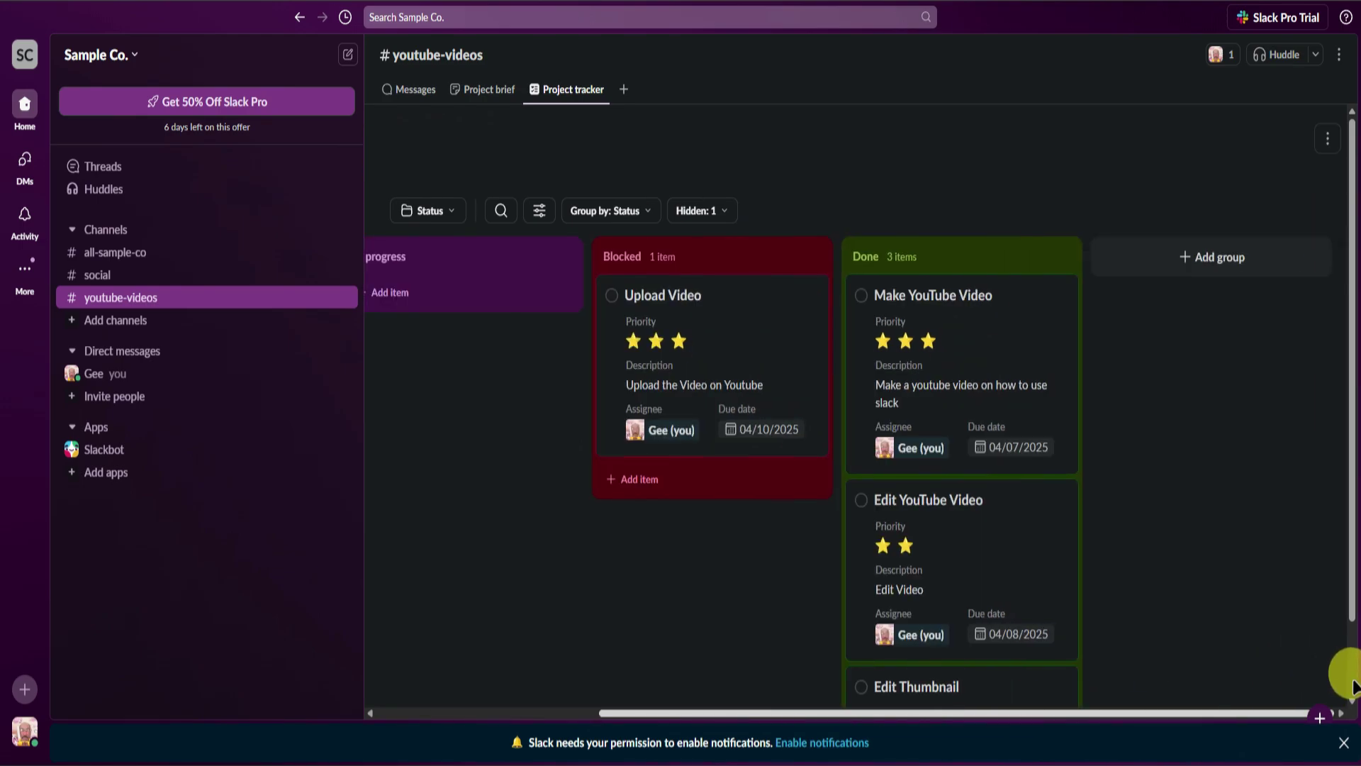
scroll(805, 568, "down", 1)
scroll(860, 693, "up", 1)
scroll(860, 693, "left", 5)
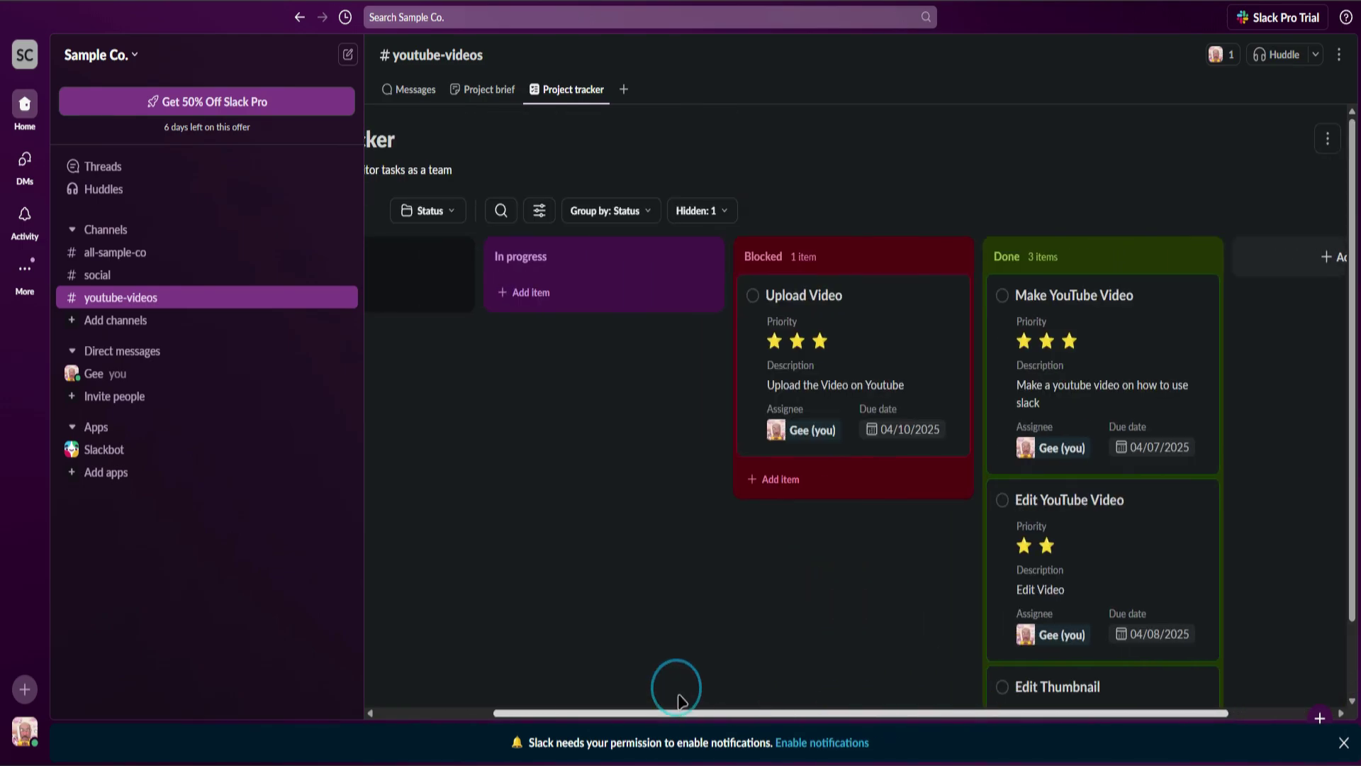
left_click(505, 210)
left_click(729, 189)
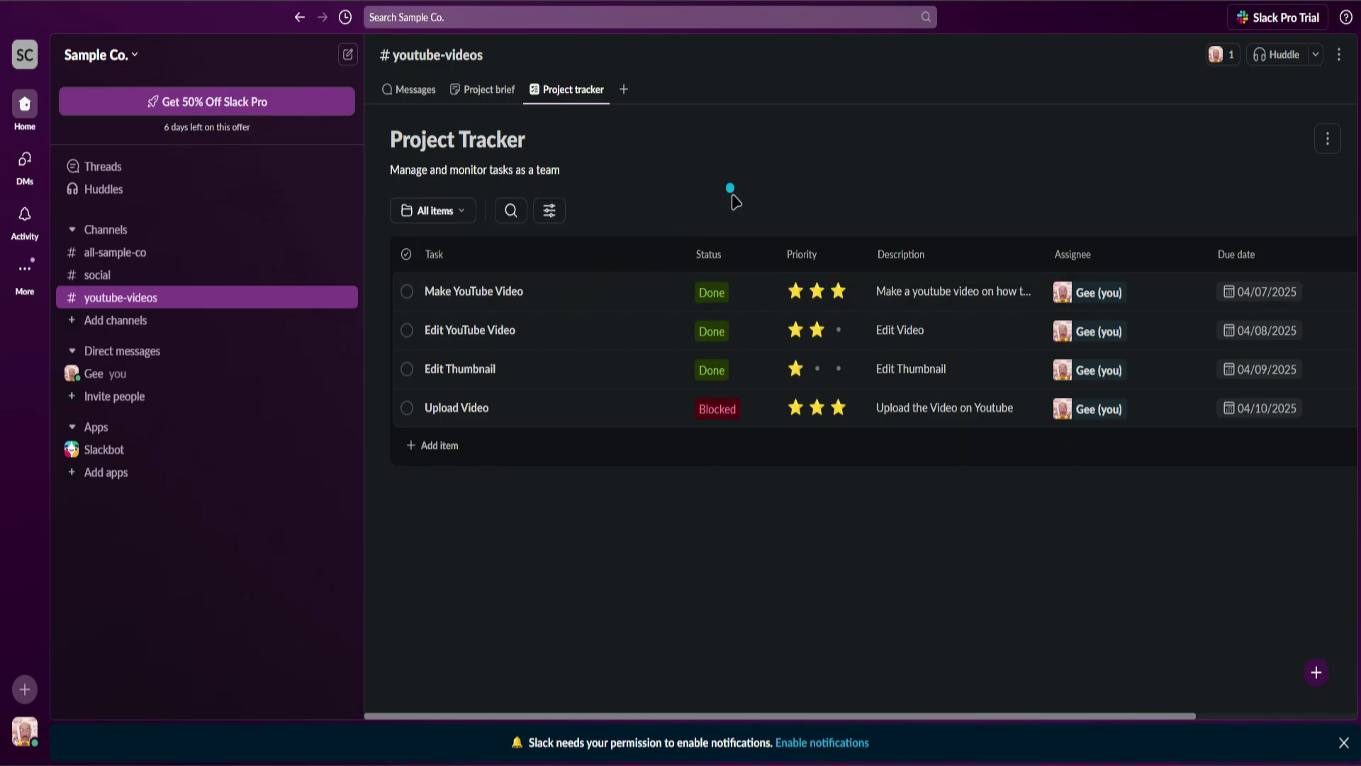
left_click(510, 211)
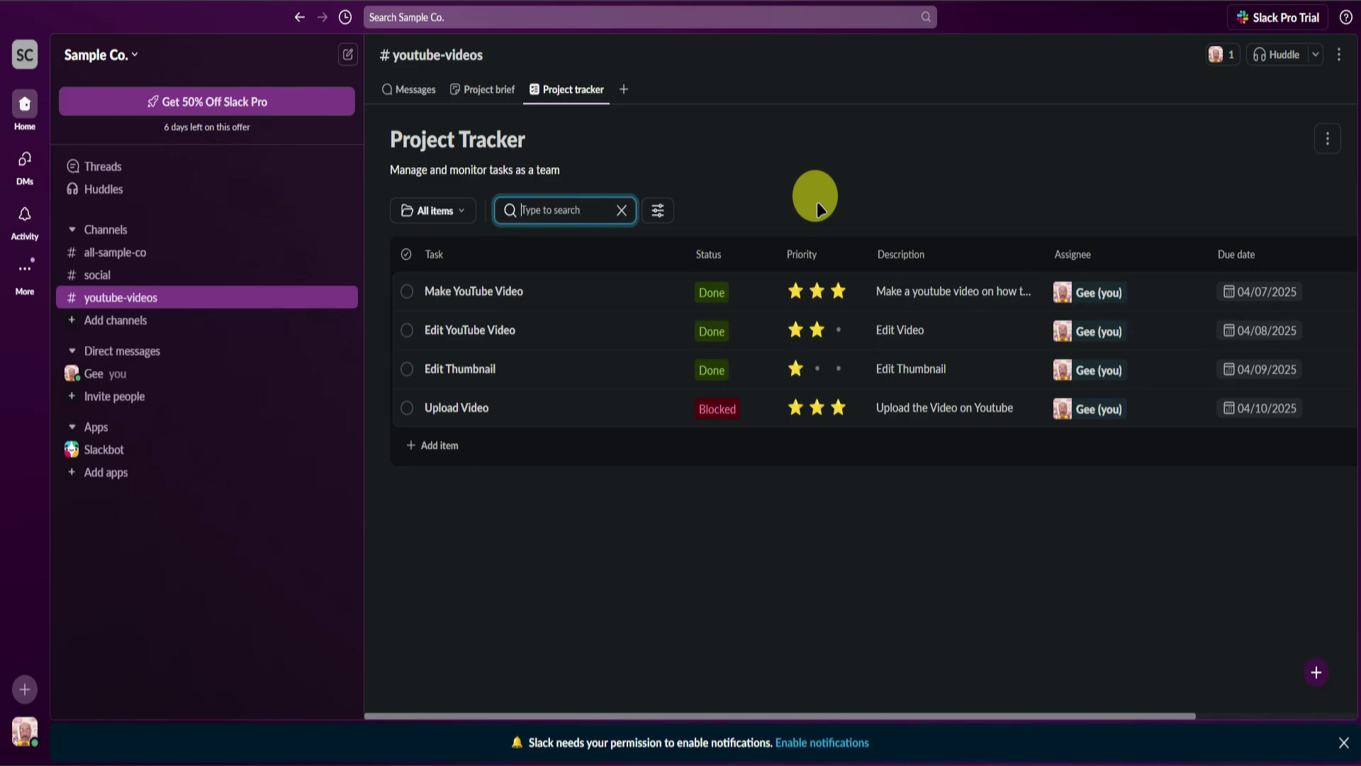
type("Upload Video")
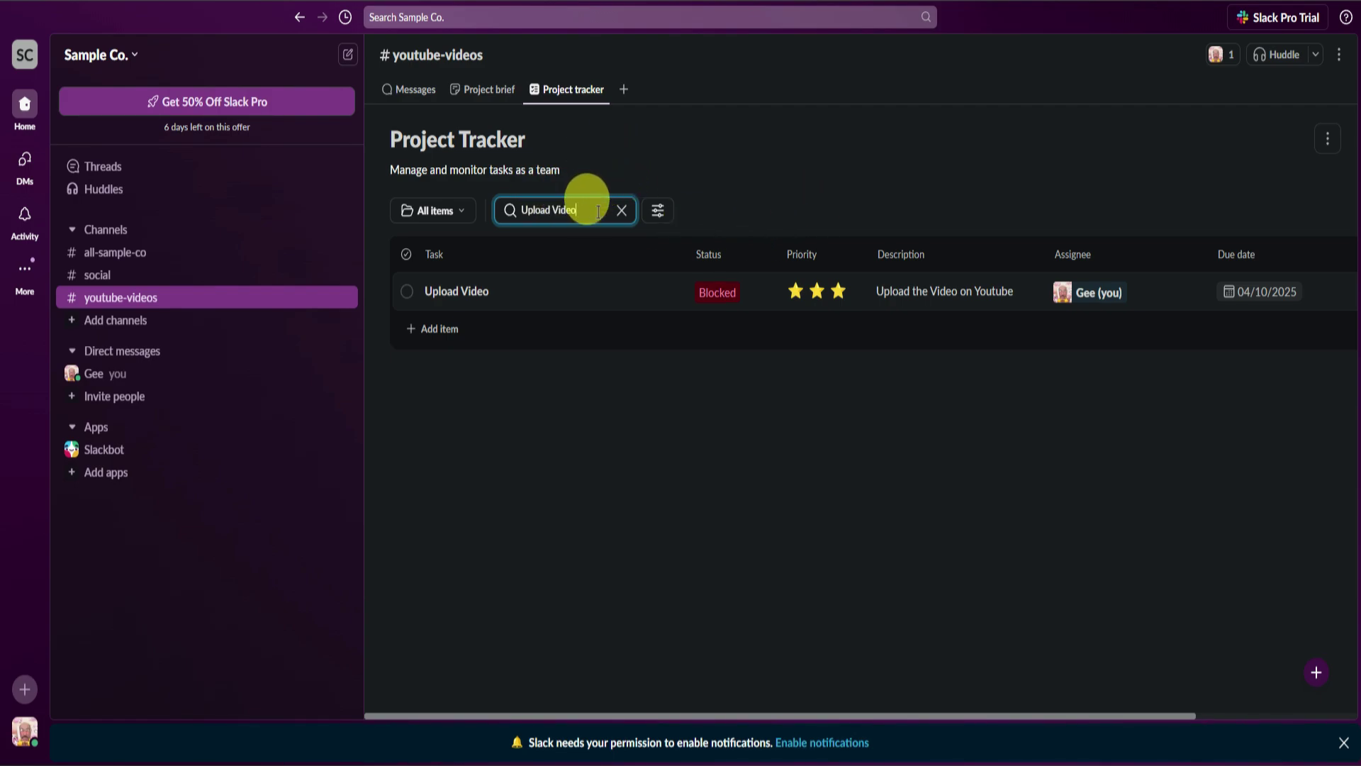
left_click(622, 211)
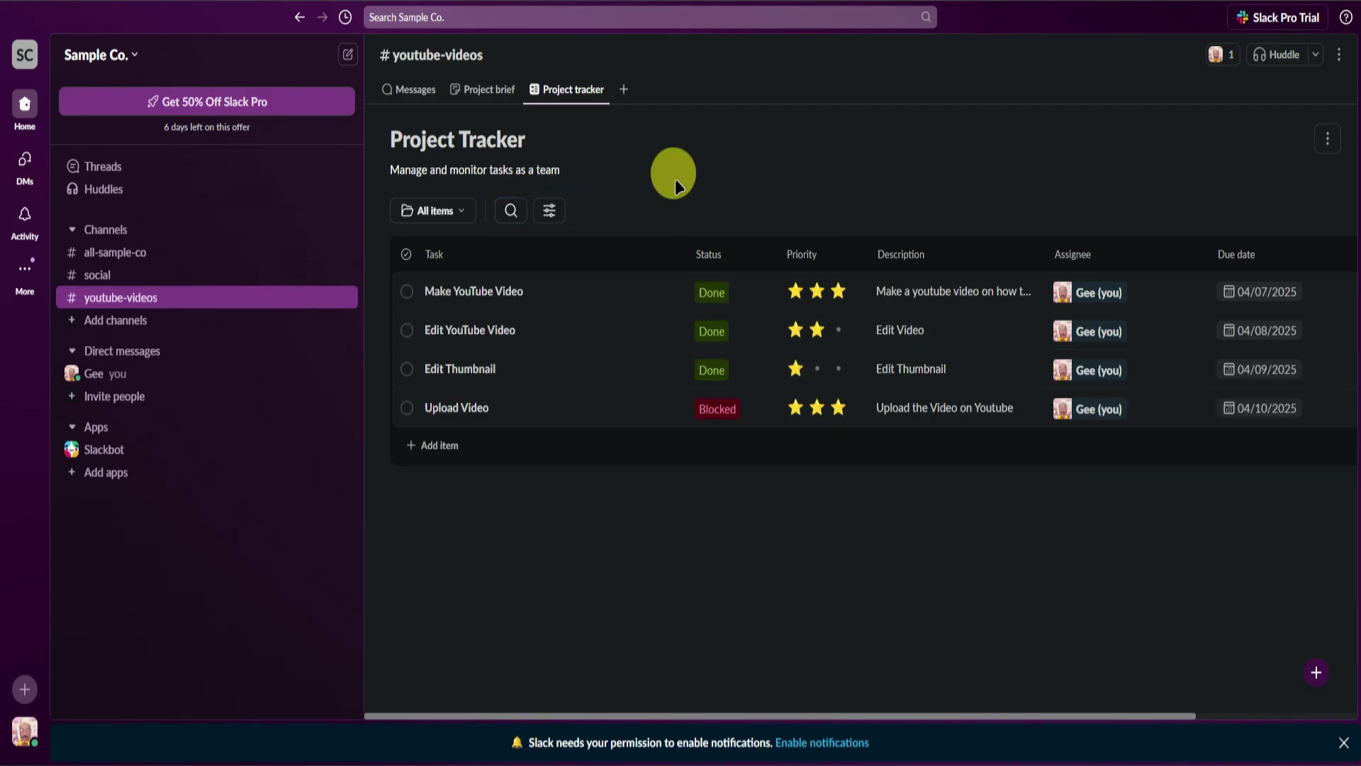
left_click(550, 210)
left_click(593, 285)
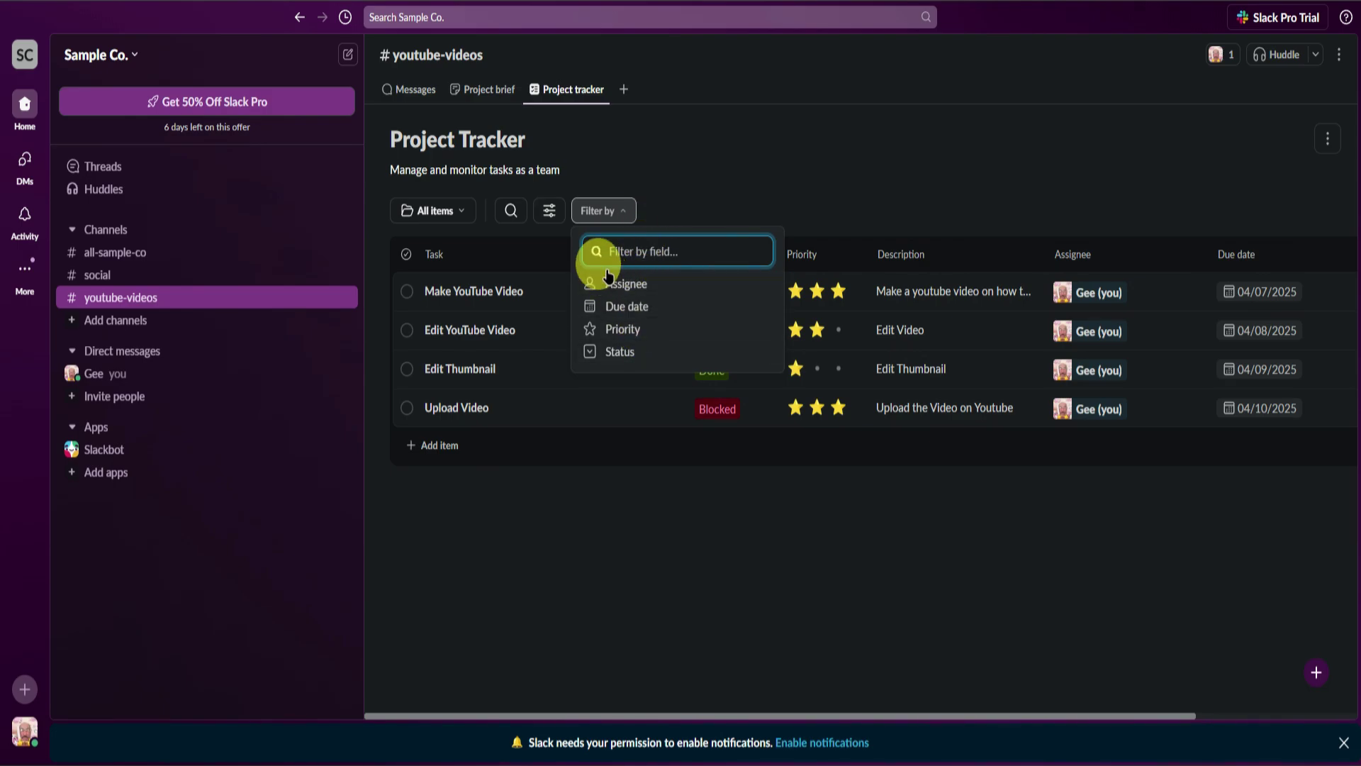
left_click(543, 210)
left_click(550, 210)
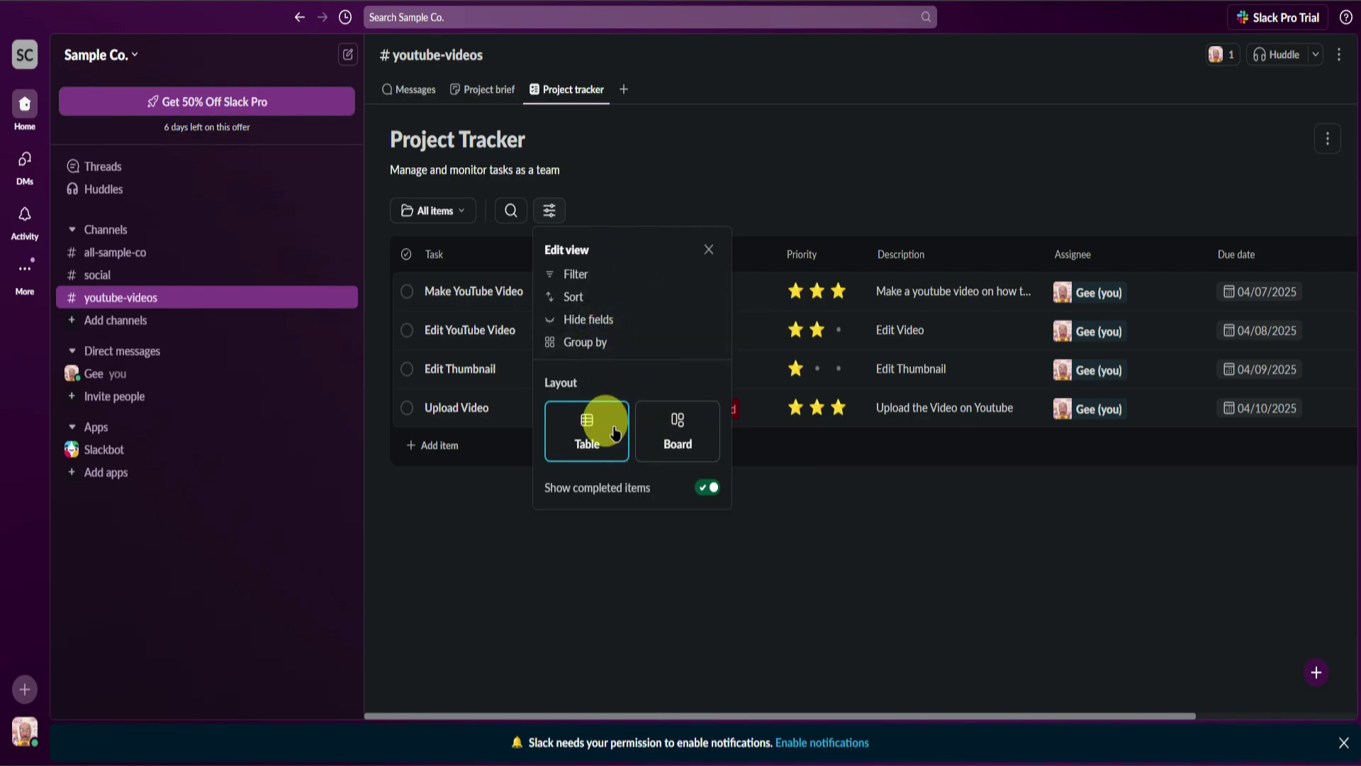
left_click(665, 443)
left_click(665, 443)
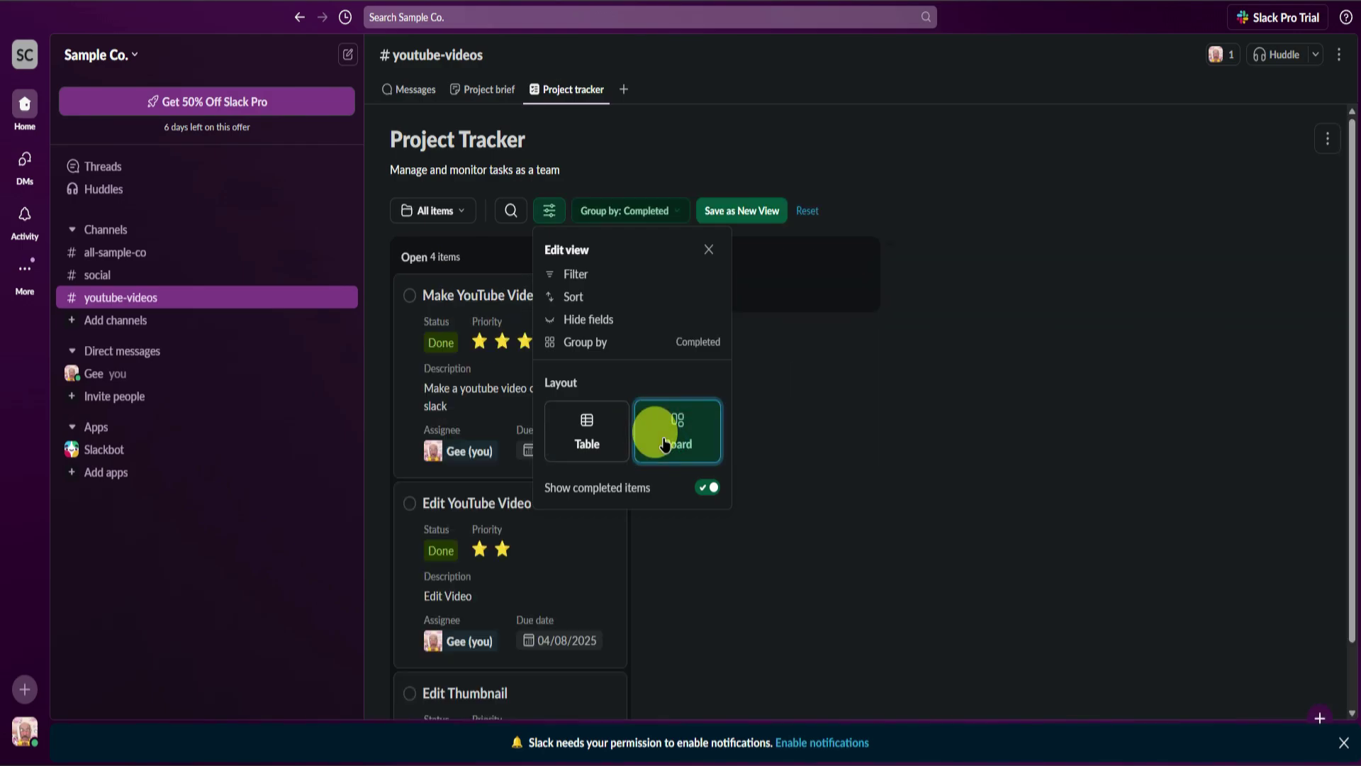
left_click(586, 430)
left_click(572, 143)
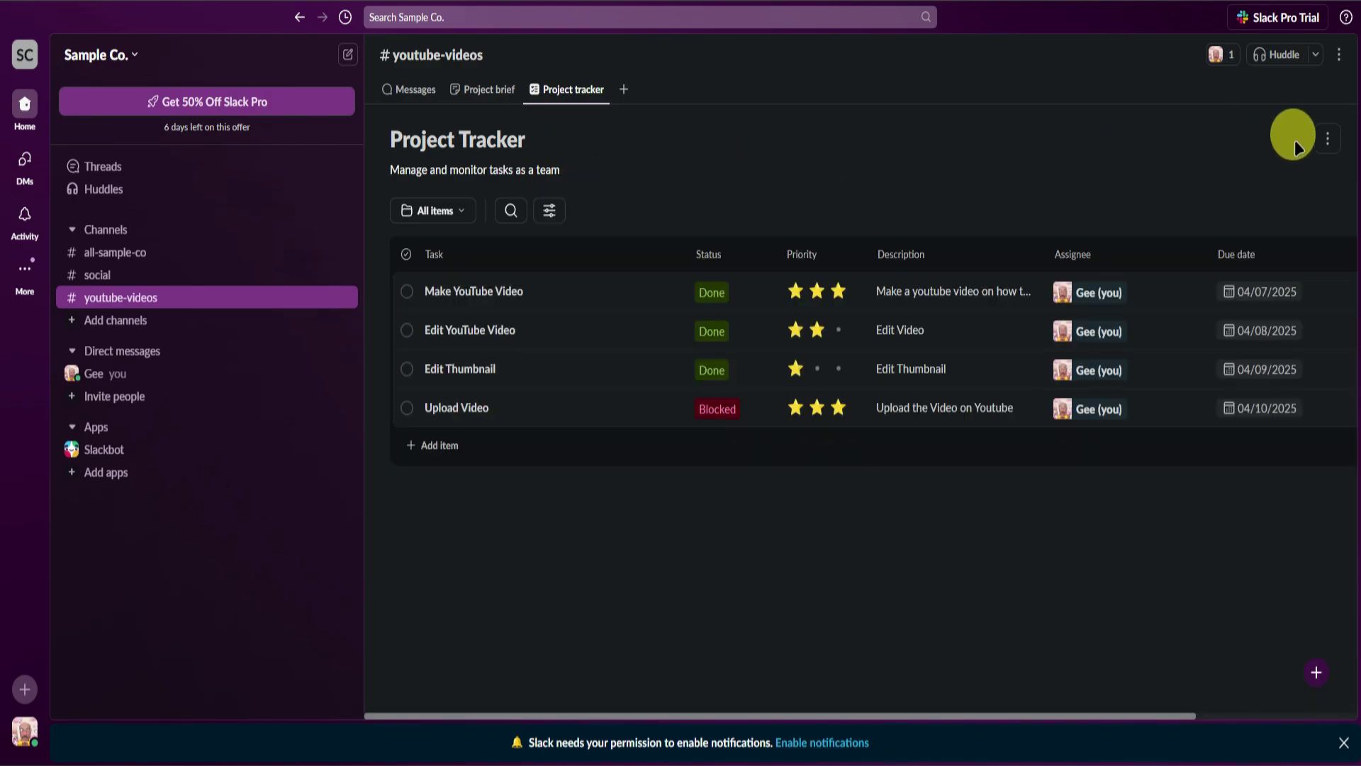
Step: Dismiss the list's actions menu, return to Messages, and view the add-tab options
left_click(1323, 133)
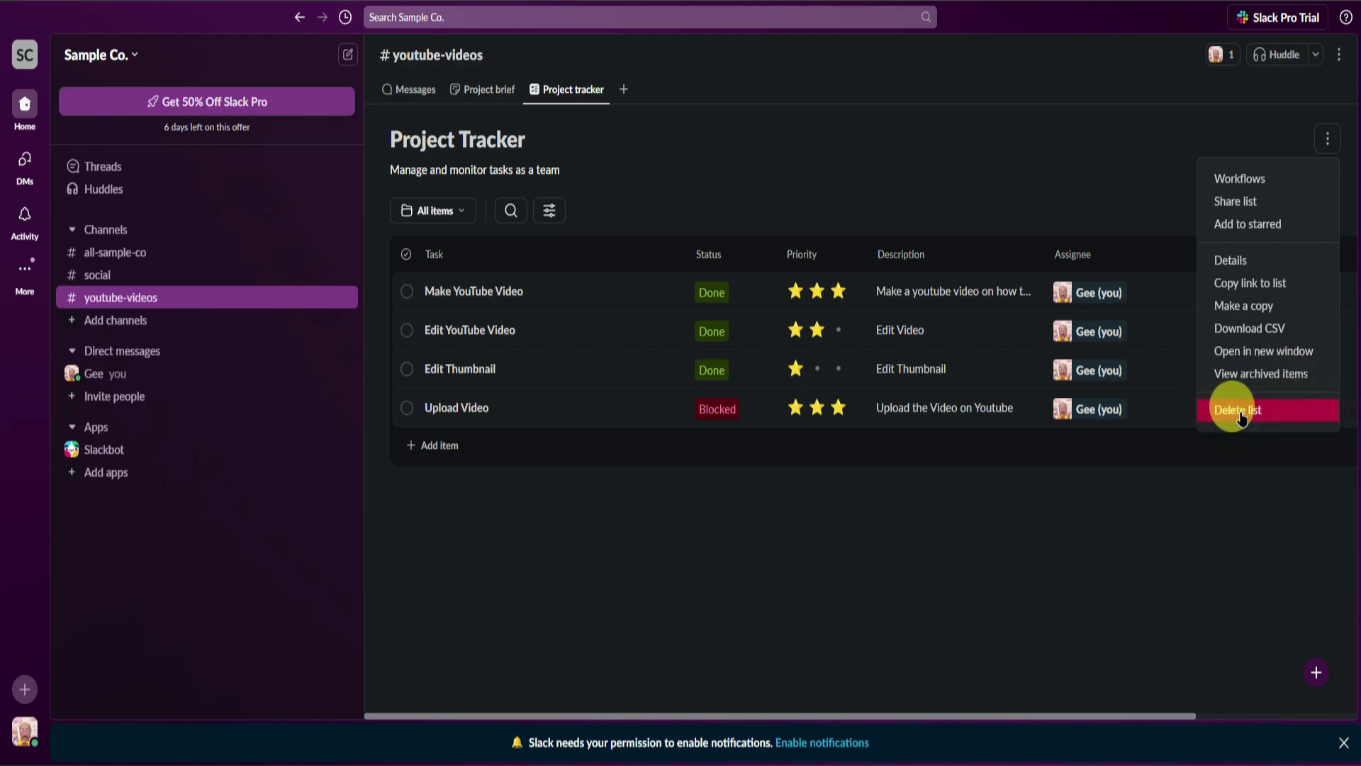
left_click(902, 538)
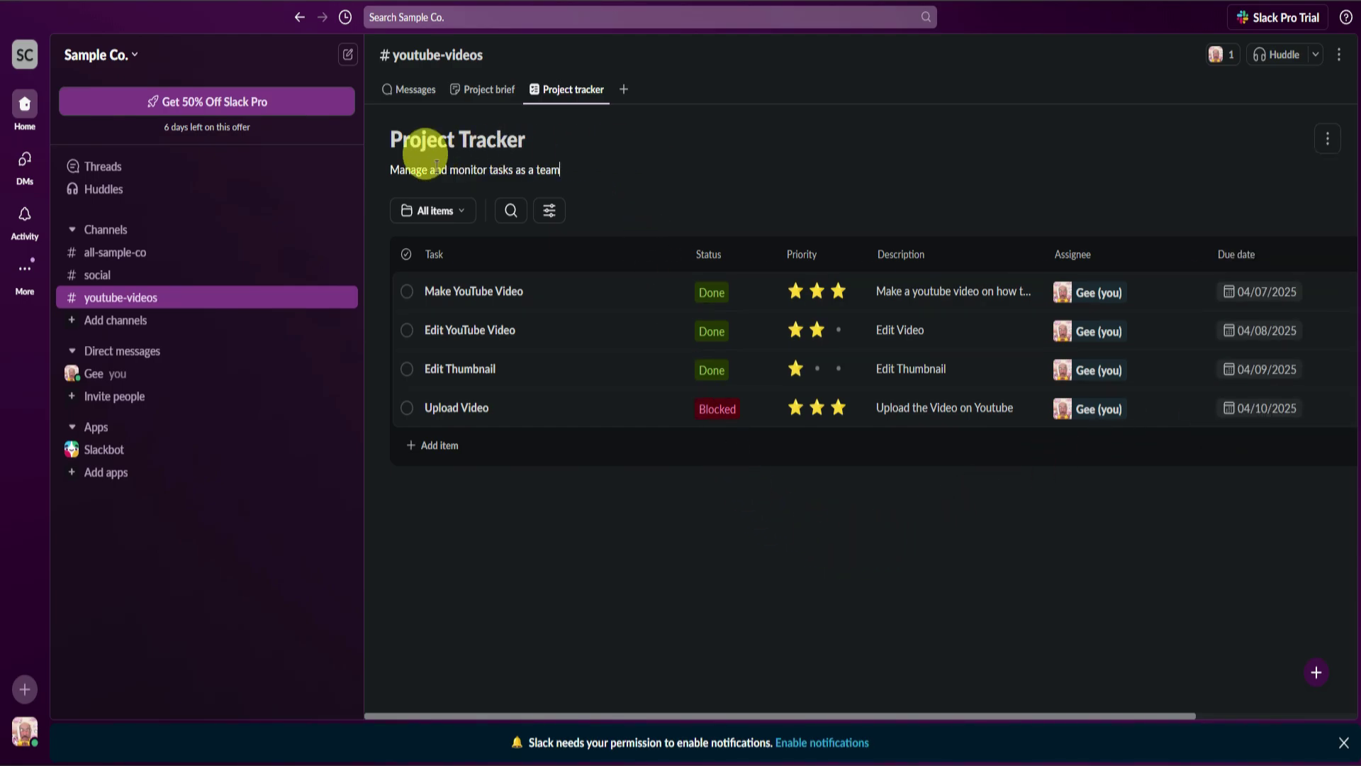
left_click(410, 89)
mouse_move(480, 90)
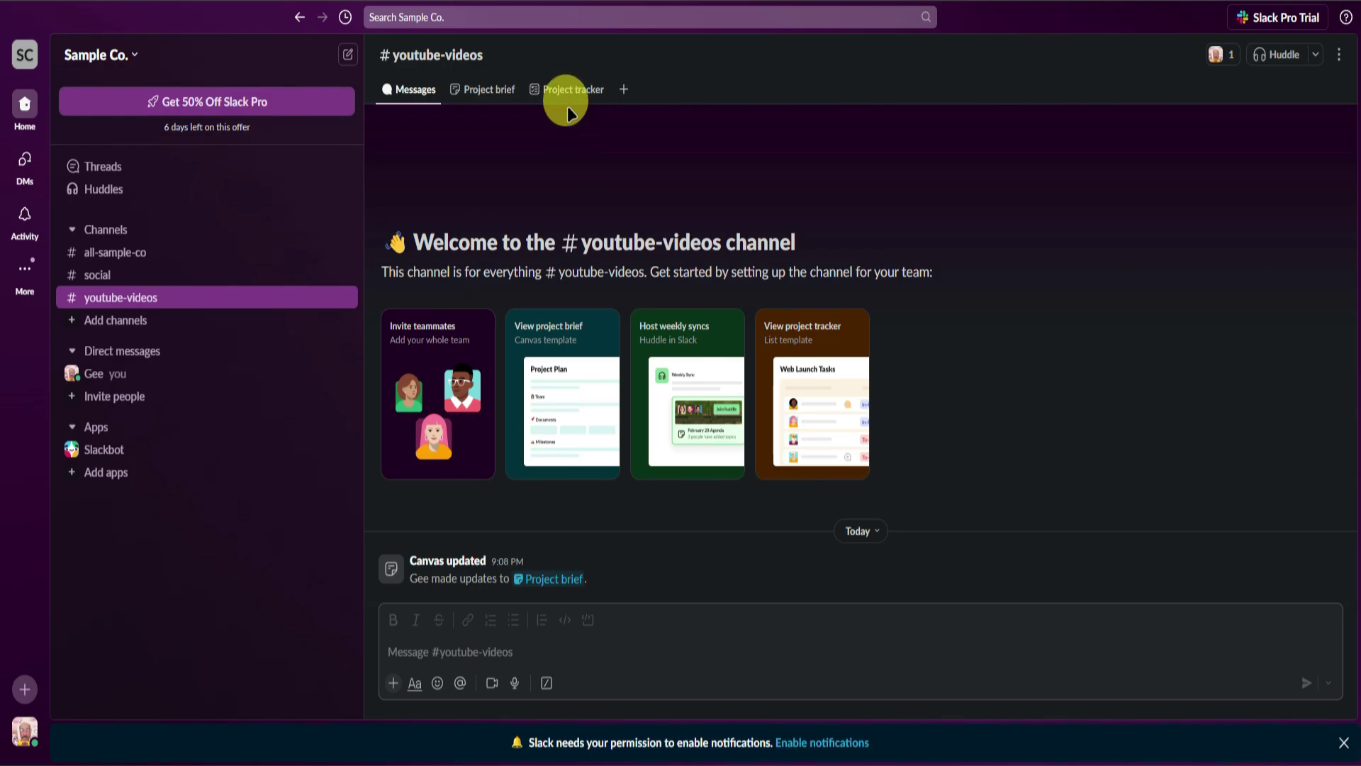
left_click(623, 90)
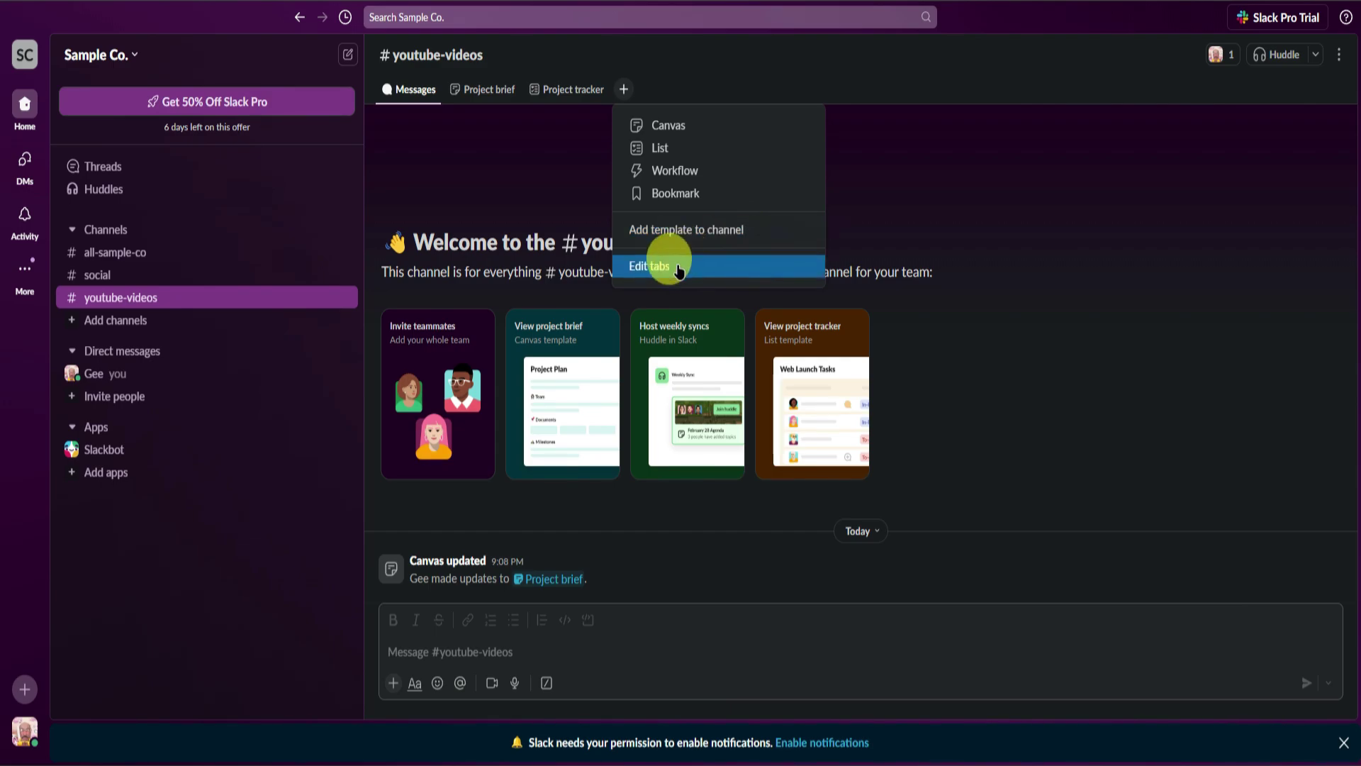
Step: Browse the channel details About, Members, Tabs, Integrations and Settings, then open the huddles help article
left_click(655, 266)
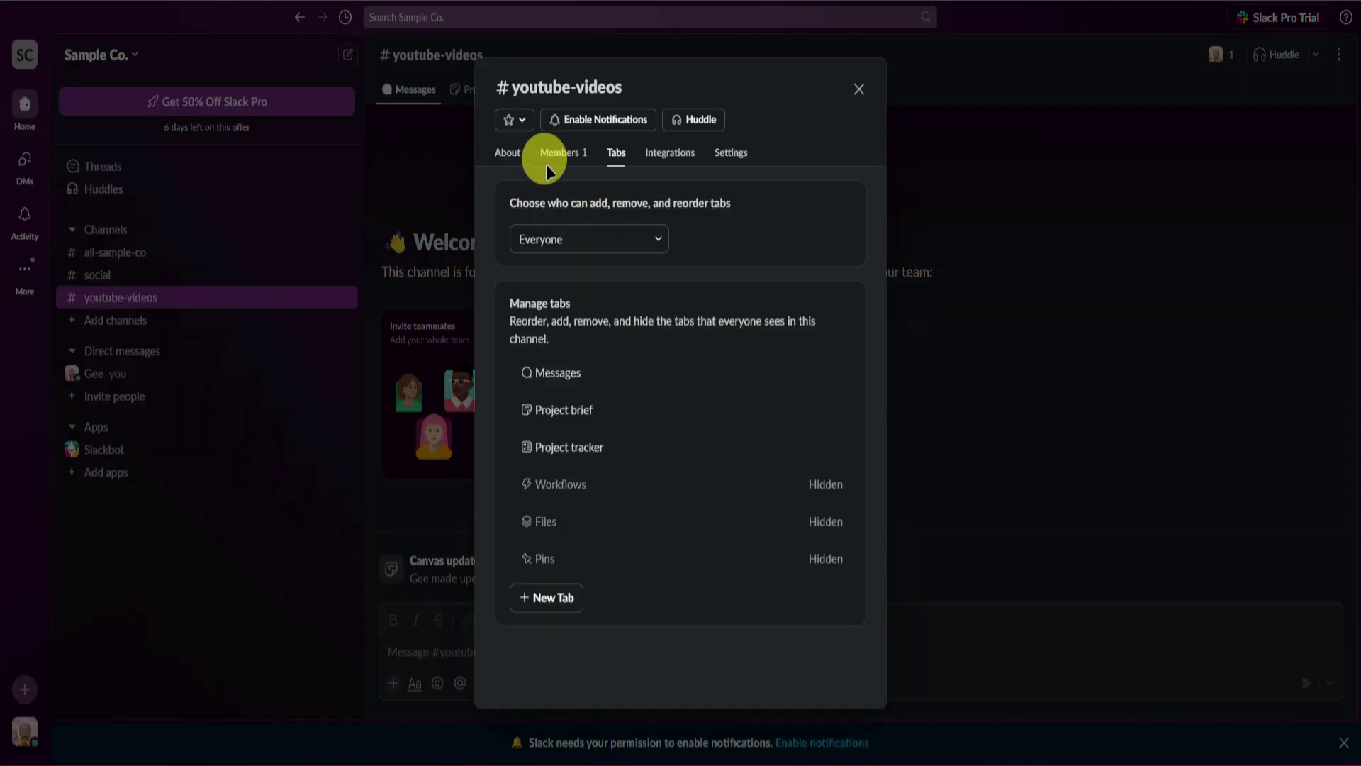
left_click(509, 156)
scroll(631, 283, "down", 1)
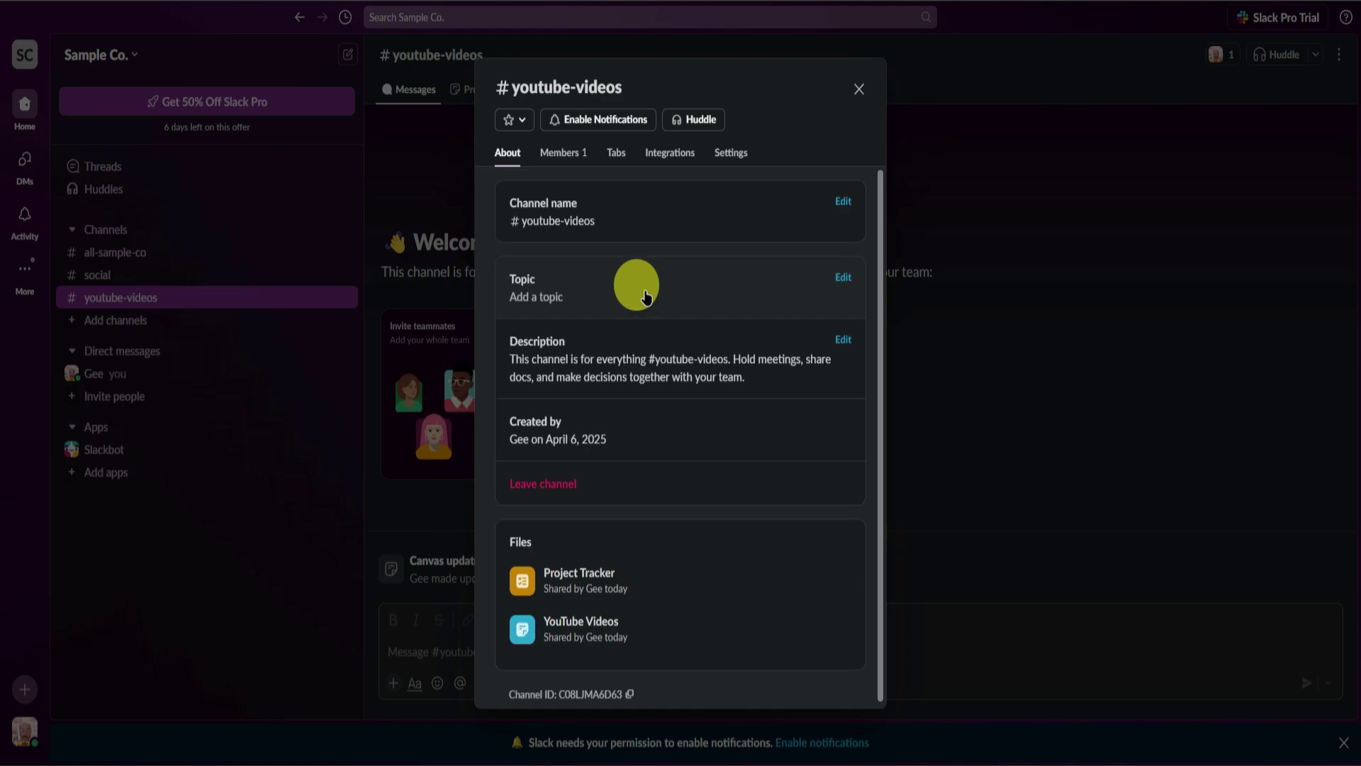
scroll(652, 234, "up", 1)
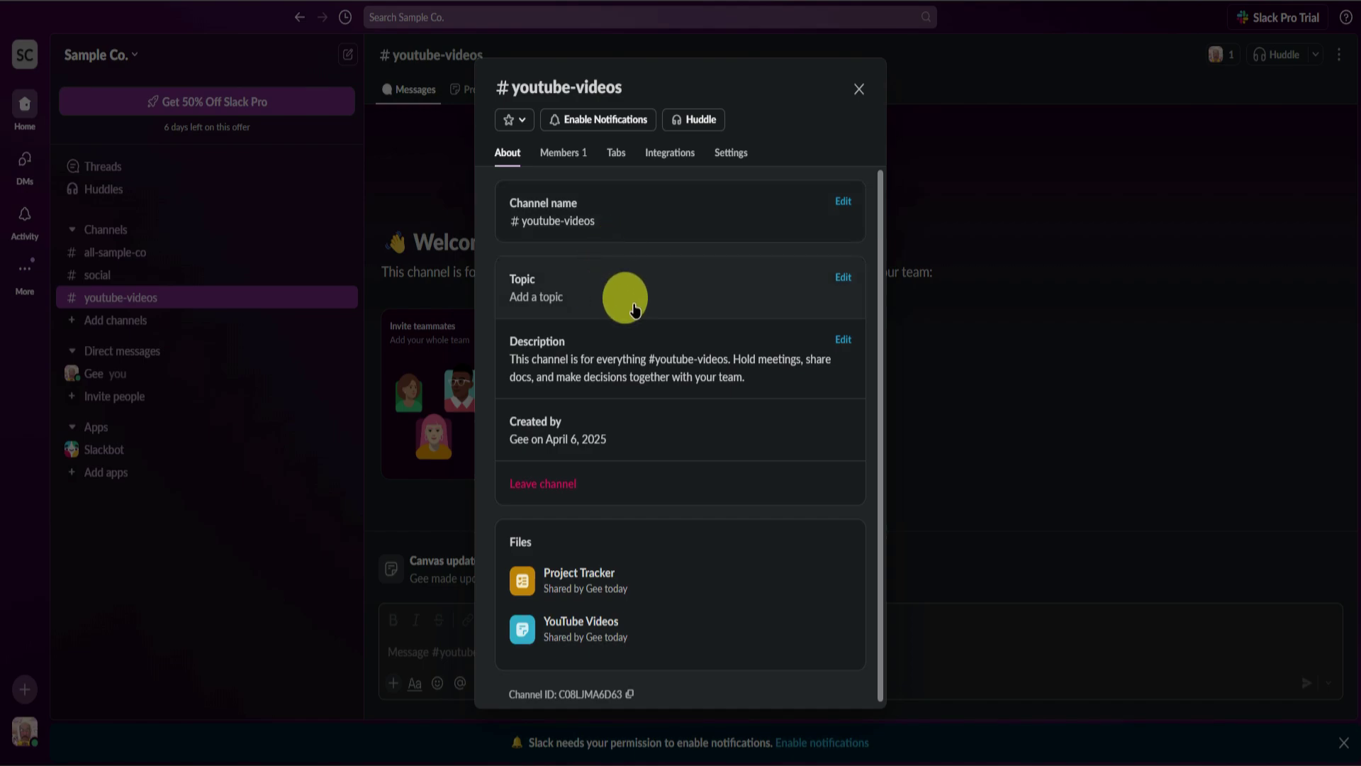
scroll(639, 300, "down", 1)
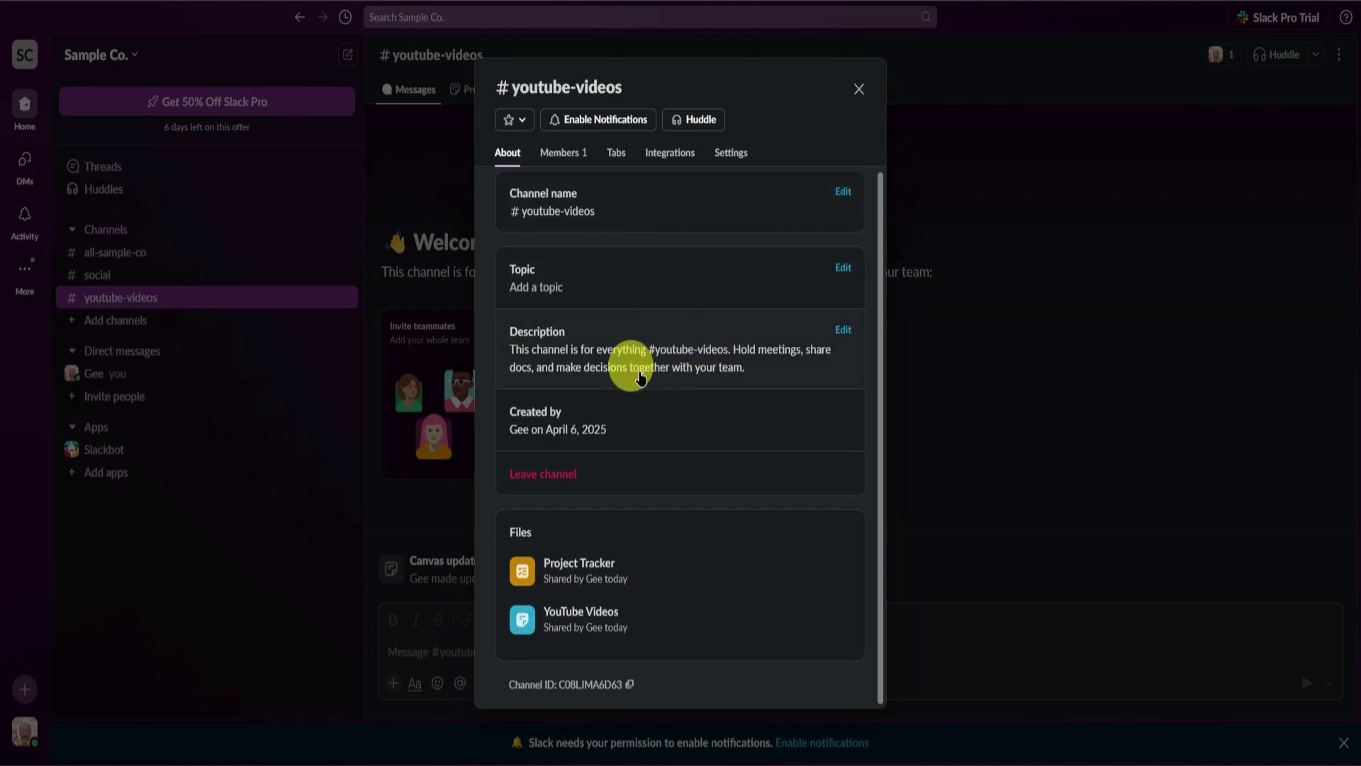
left_click(555, 153)
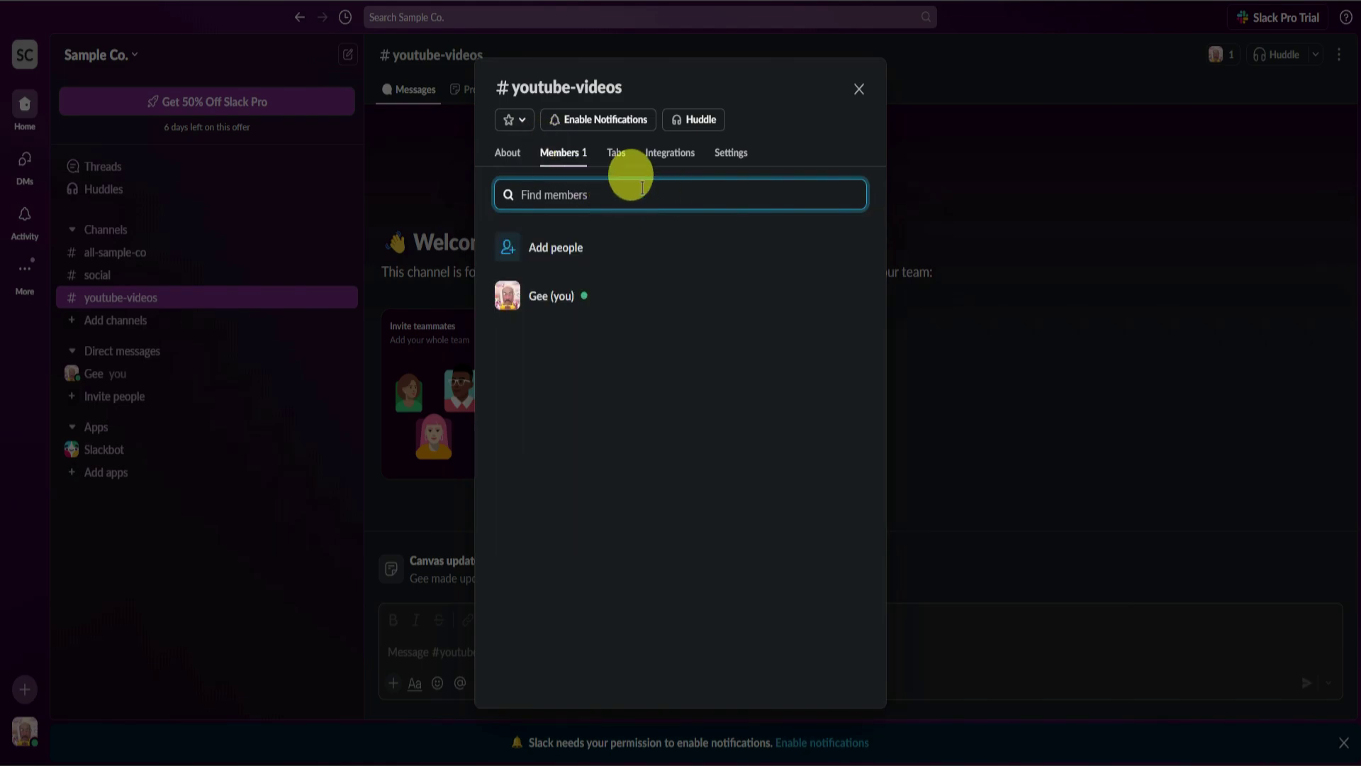
left_click(617, 153)
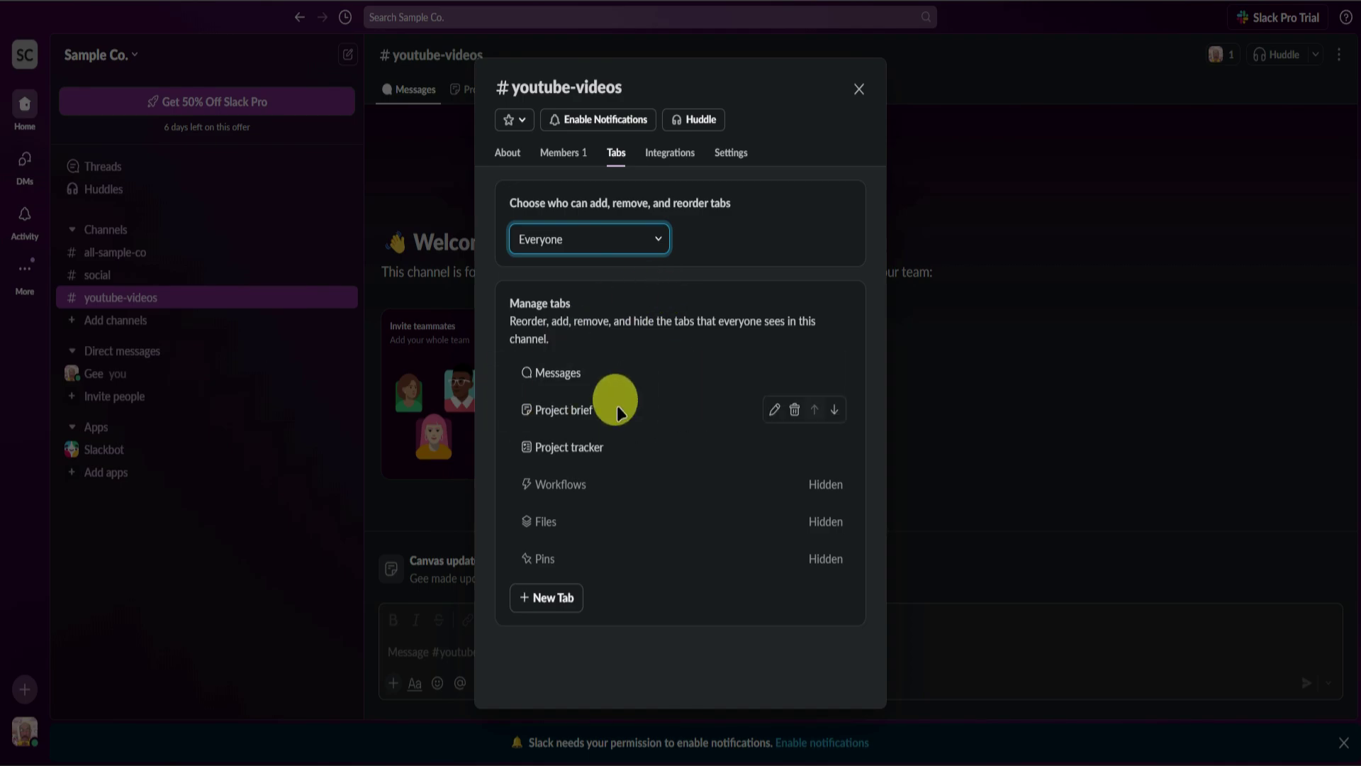
left_click(667, 165)
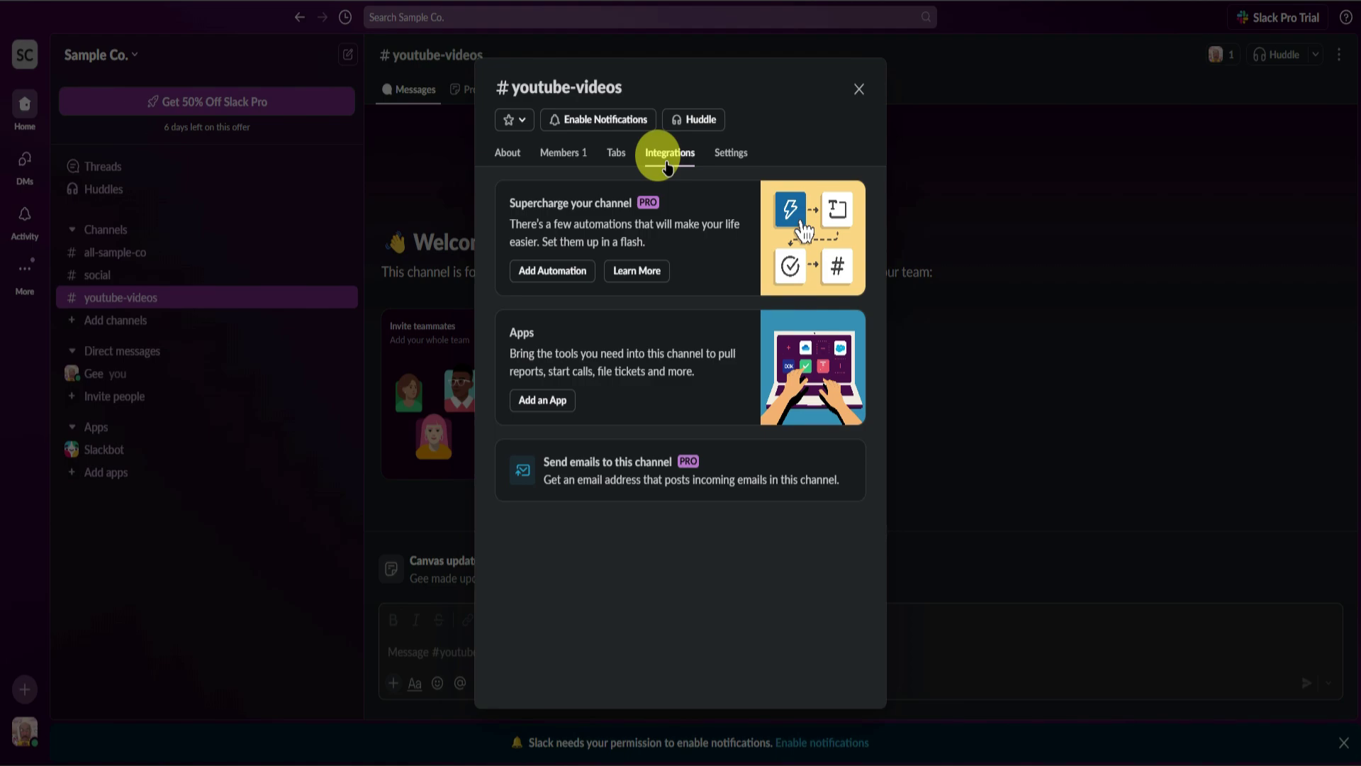
left_click(715, 155)
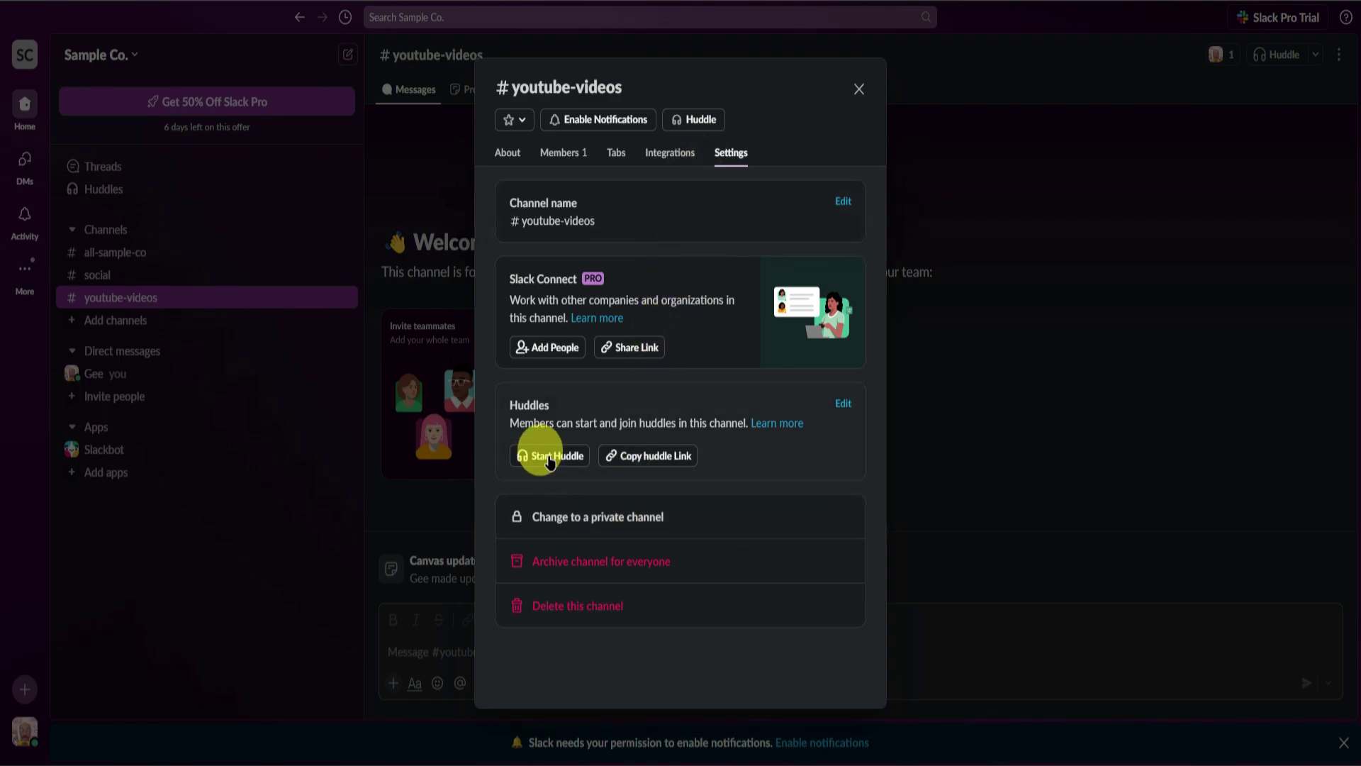
left_click(774, 423)
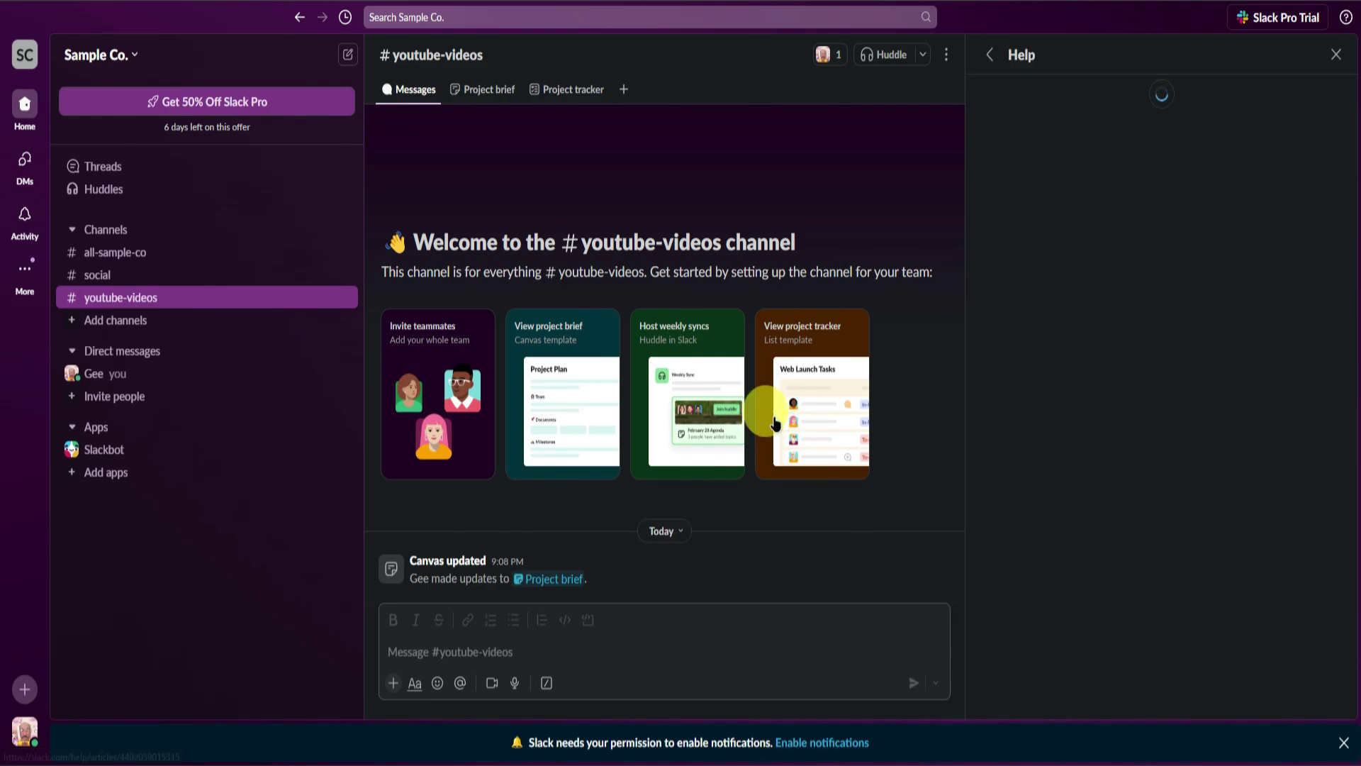
Step: Close the help panel, start a huddle with microphone on, then leave it
left_click(1336, 55)
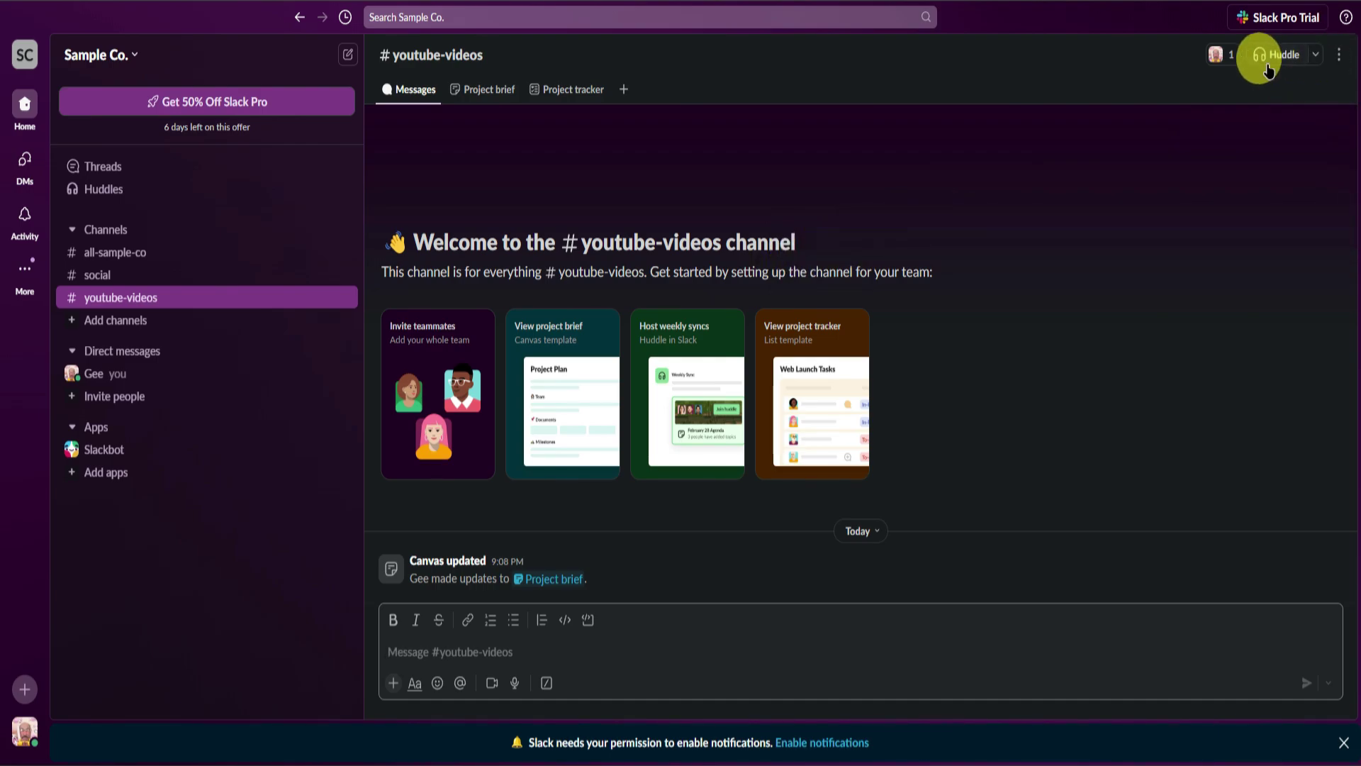
left_click(1266, 63)
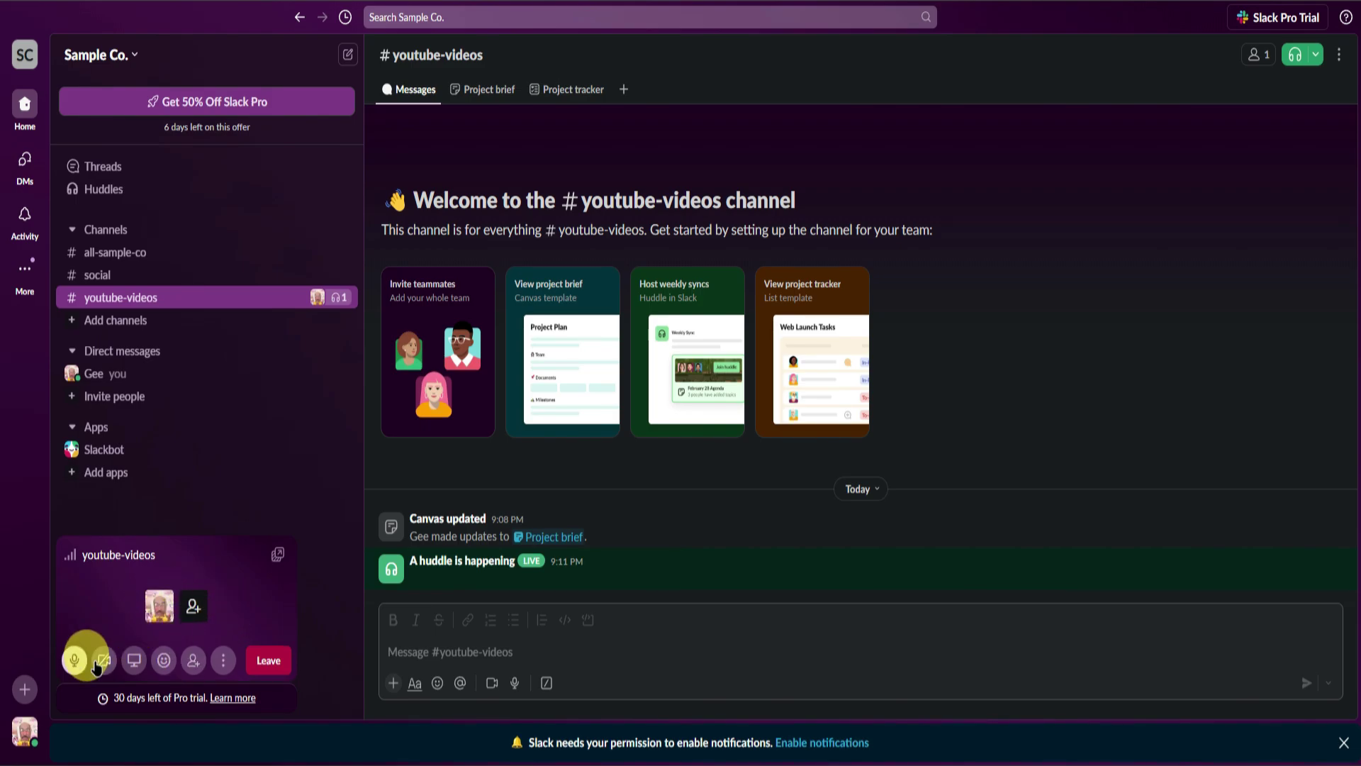
left_click(74, 660)
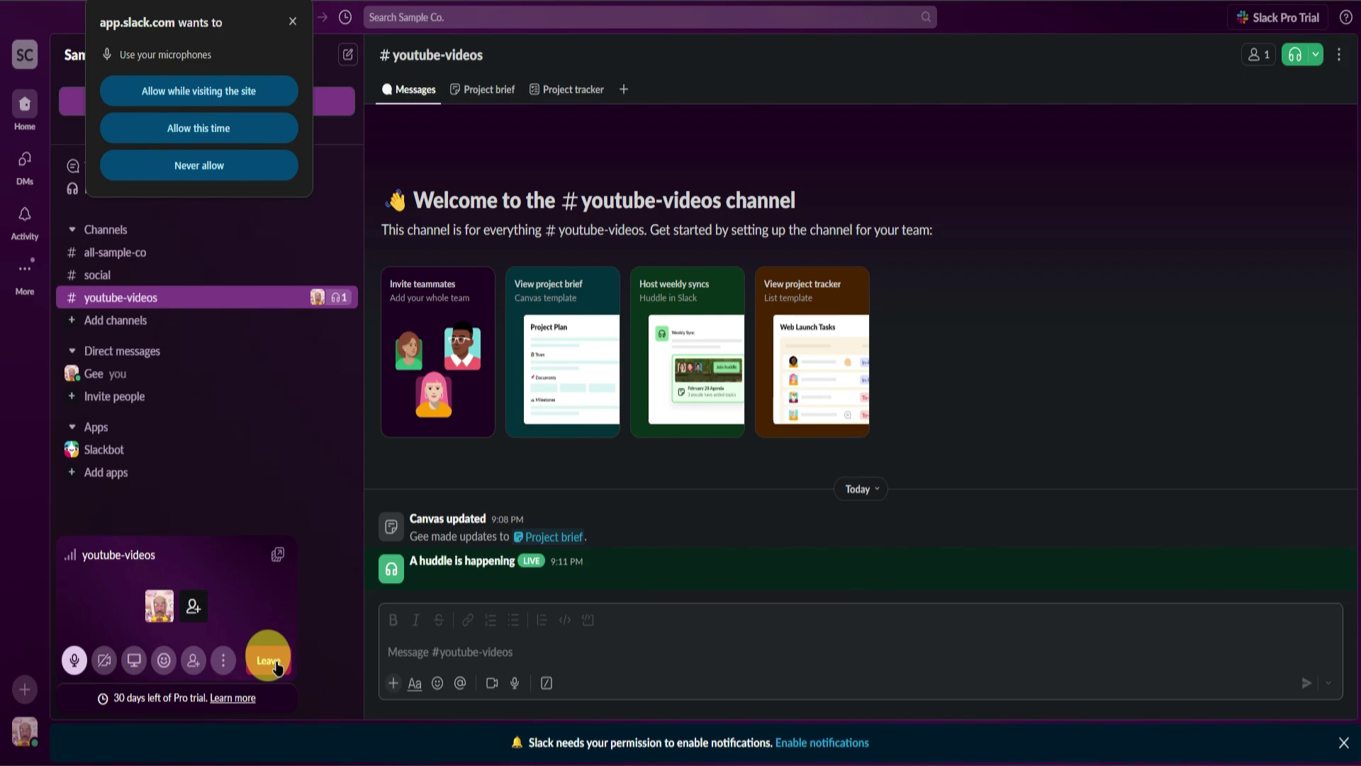
left_click(275, 664)
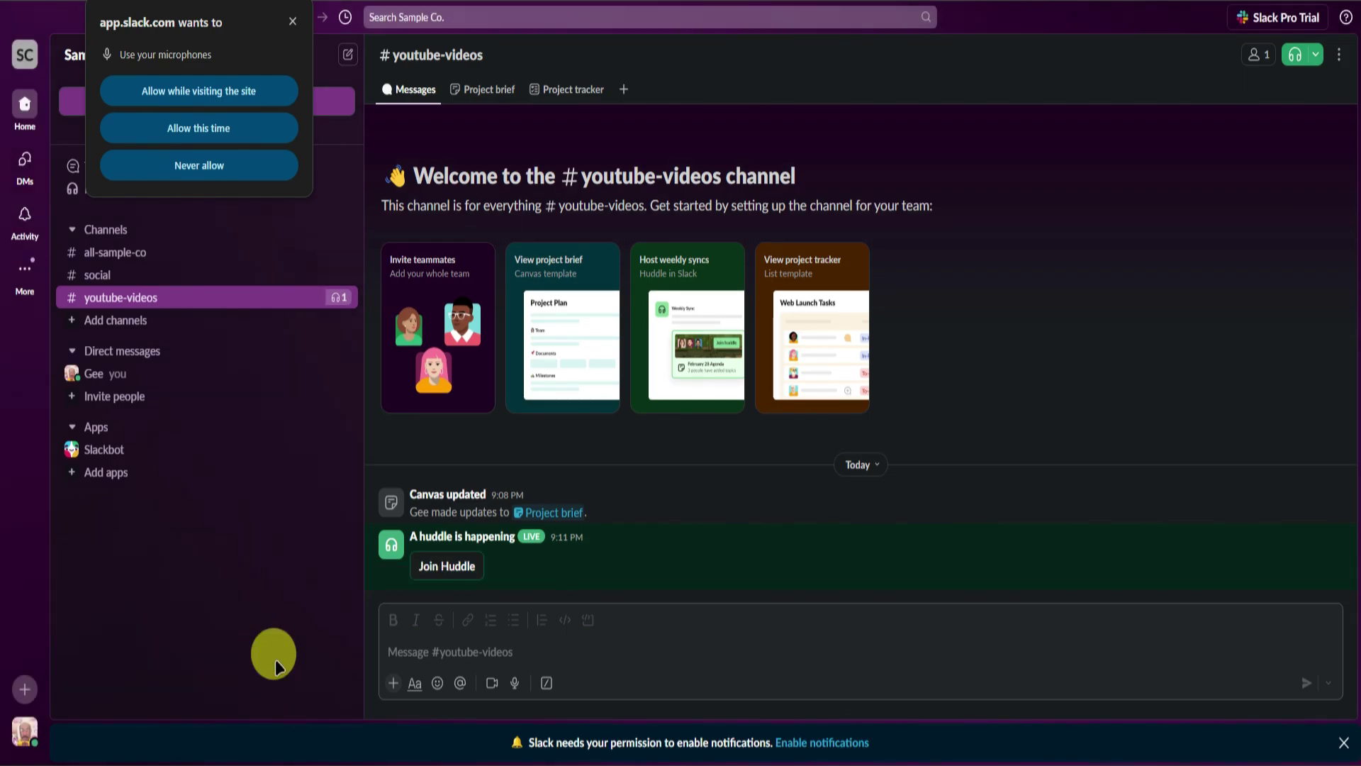
left_click(1337, 55)
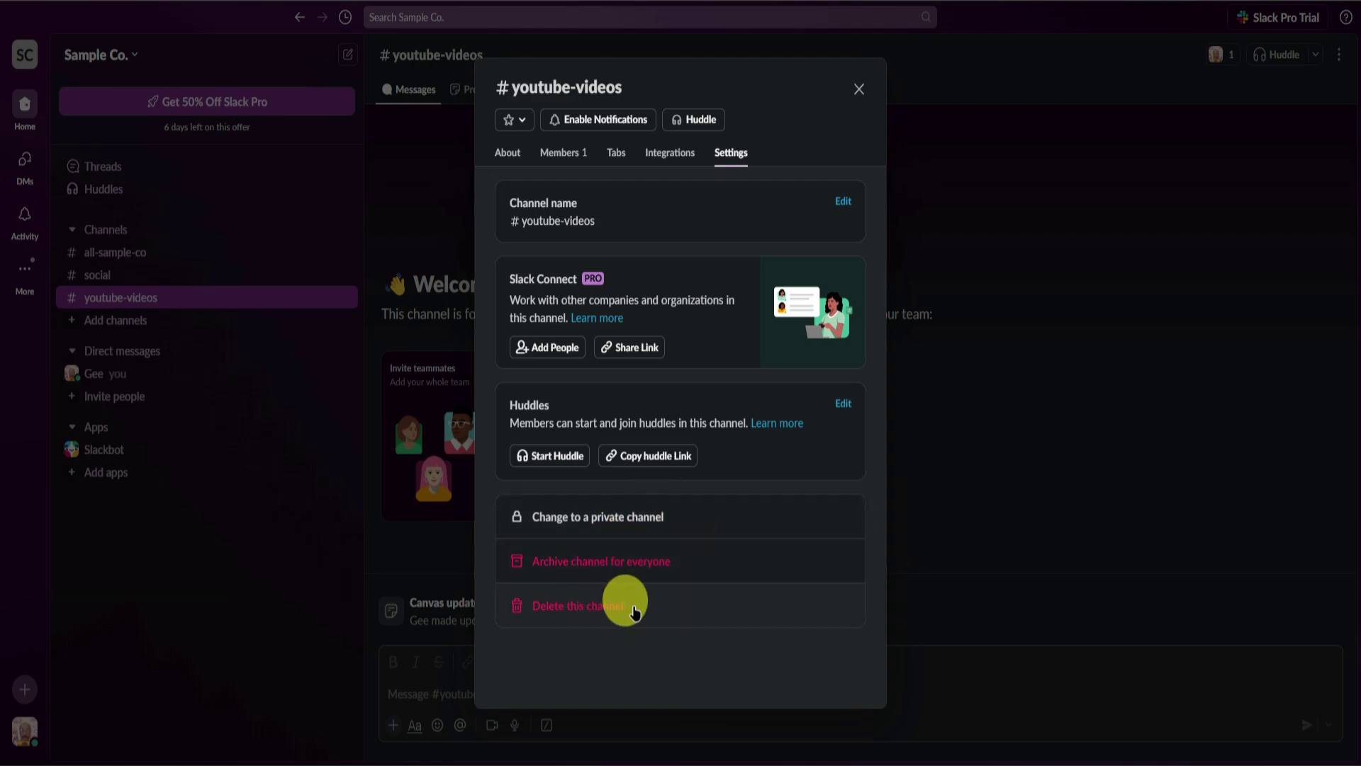
Step: Close channel settings and visit the Project brief canvas and Project tracker before returning to Messages
left_click(858, 88)
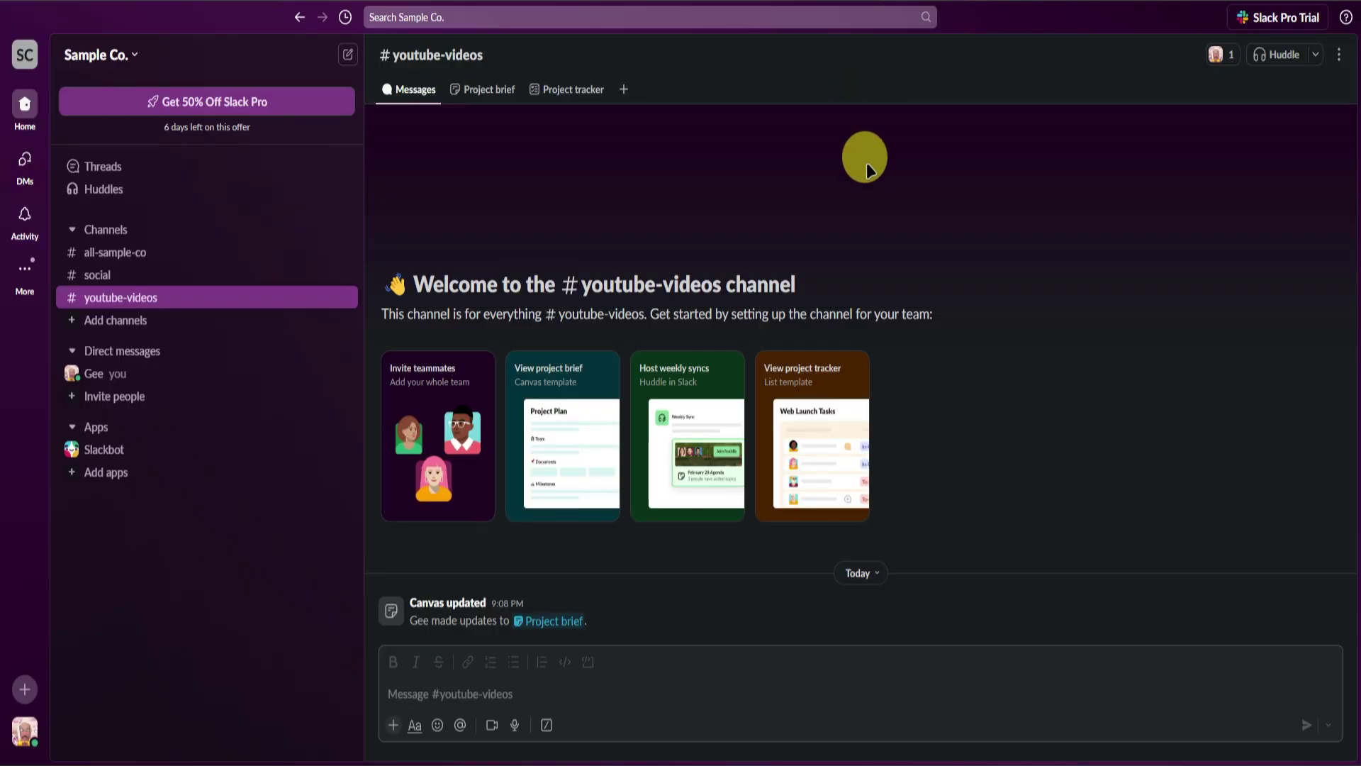
left_click(508, 99)
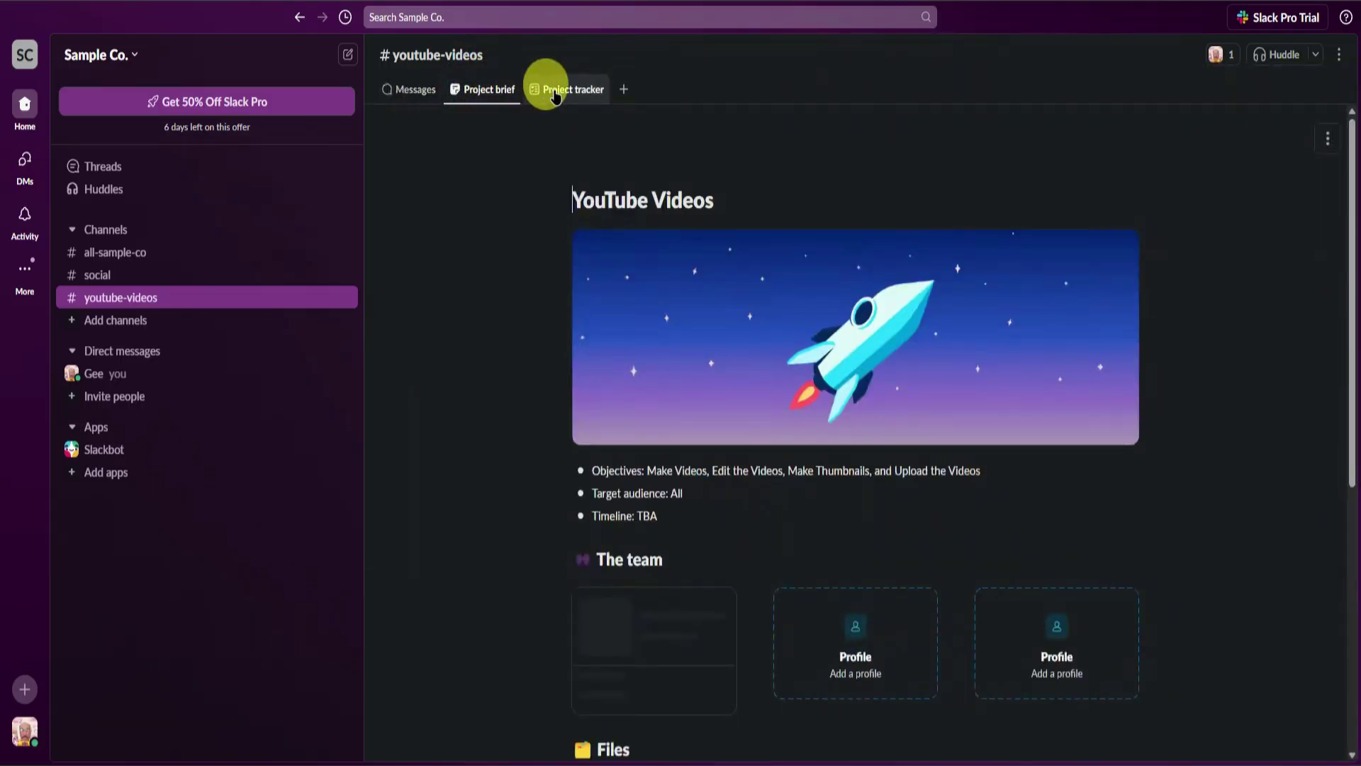
left_click(564, 89)
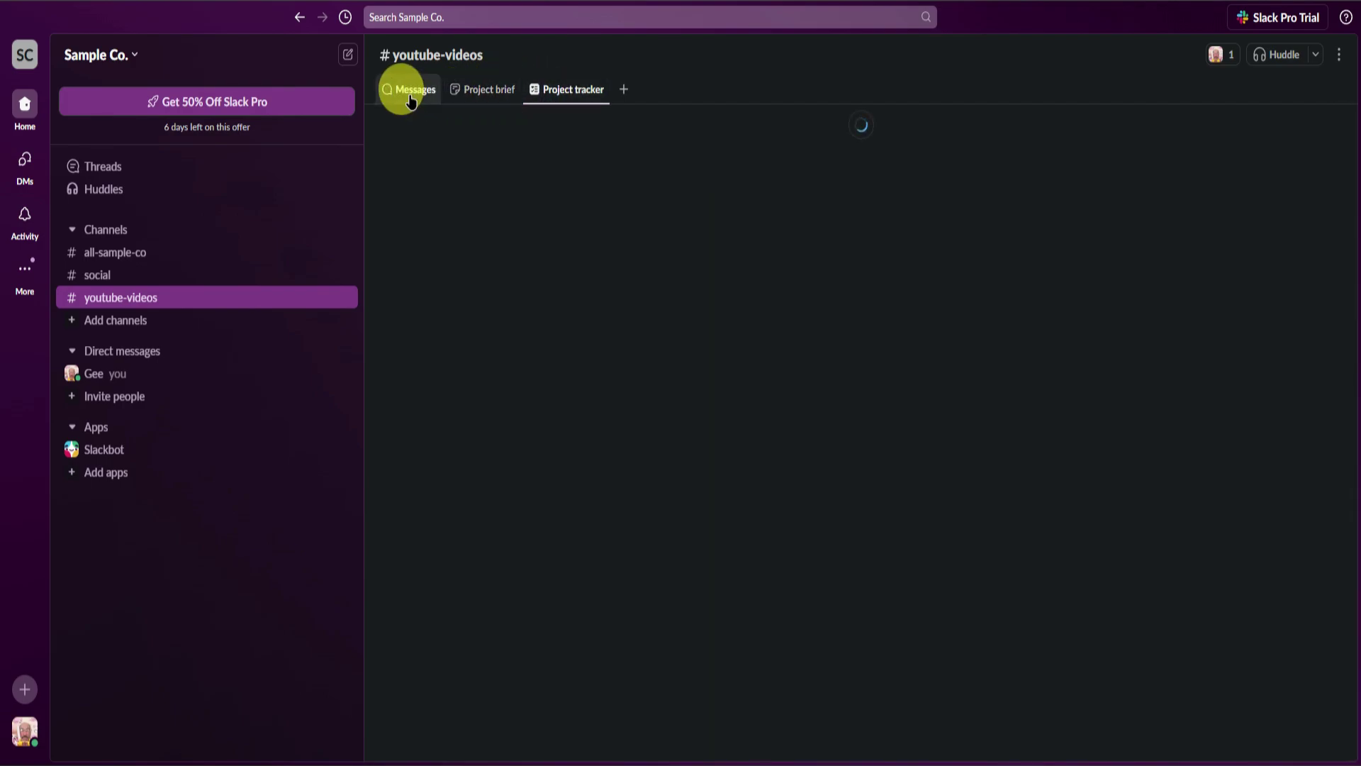
left_click(410, 89)
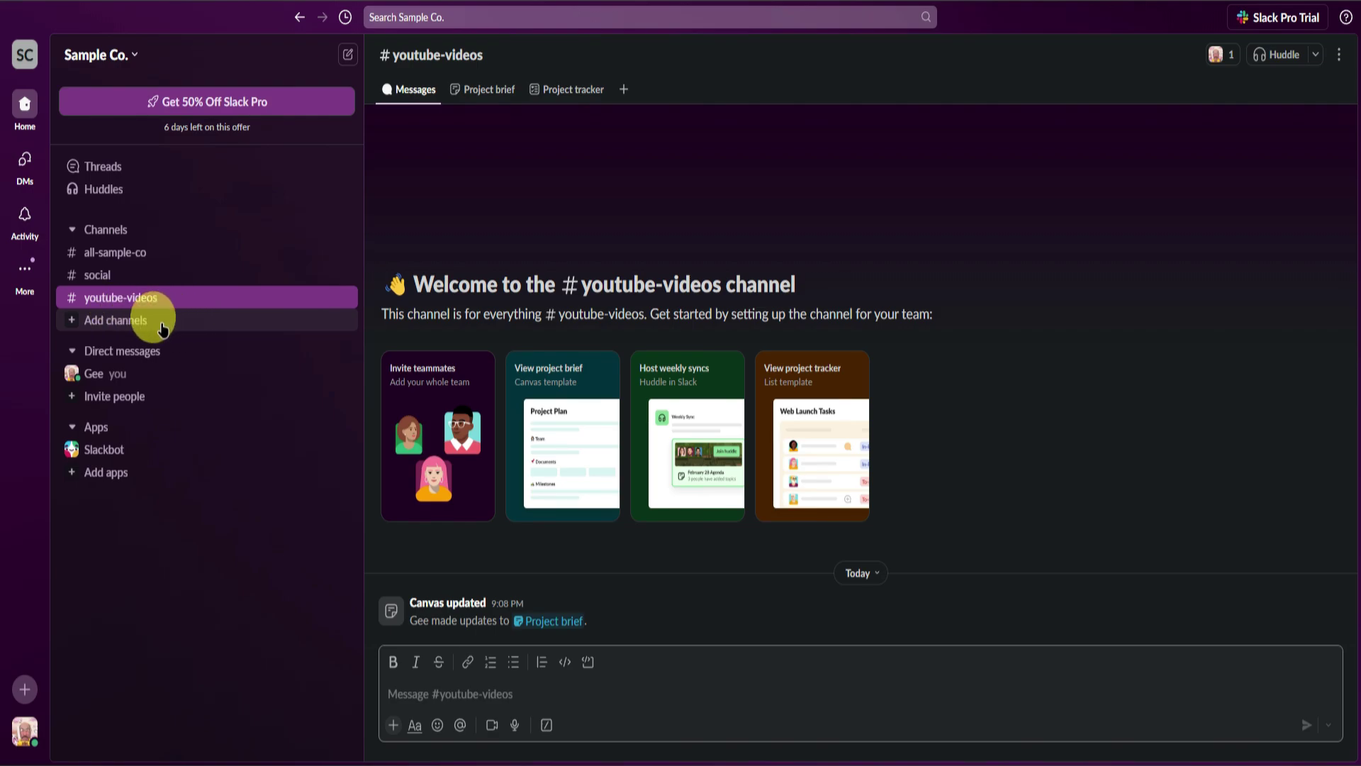
Step: Start a new channel, preview six templates, then continue with Blank channel
left_click(122, 319)
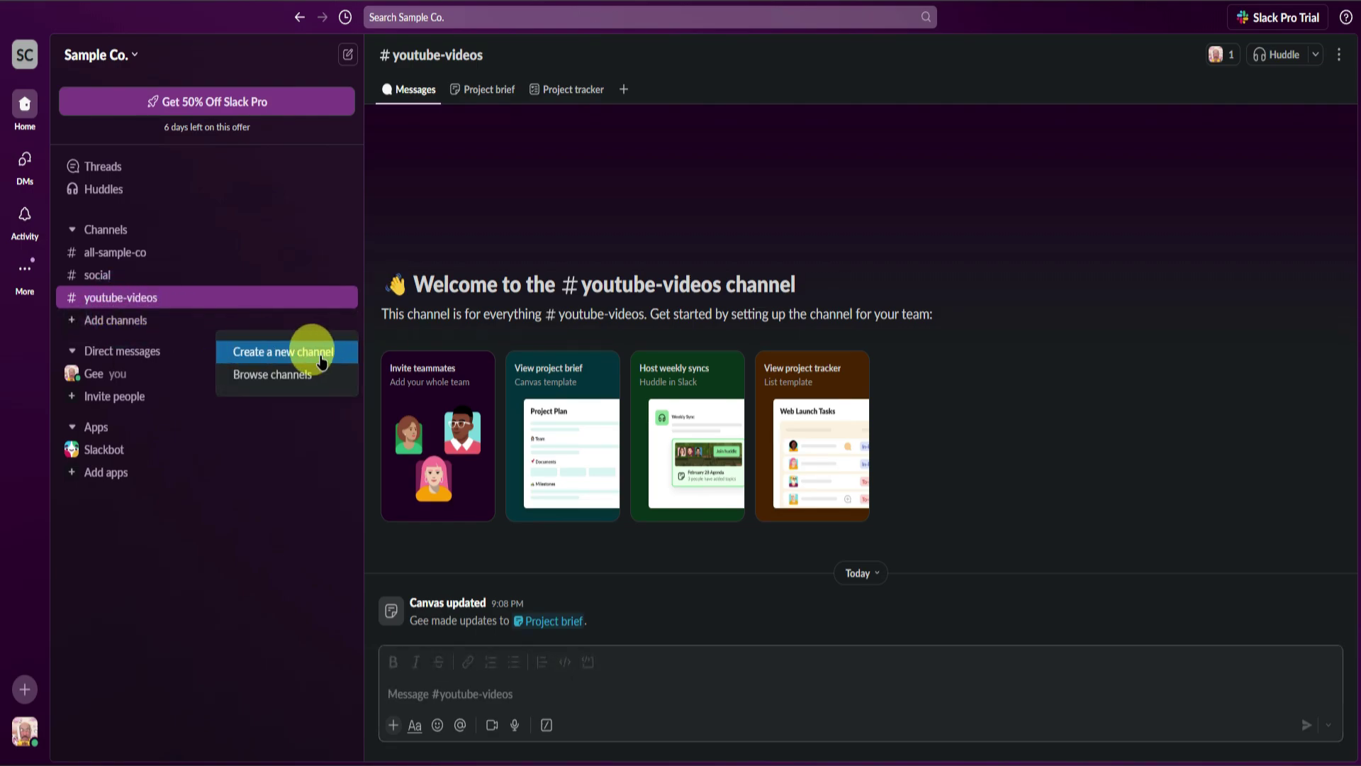
left_click(278, 352)
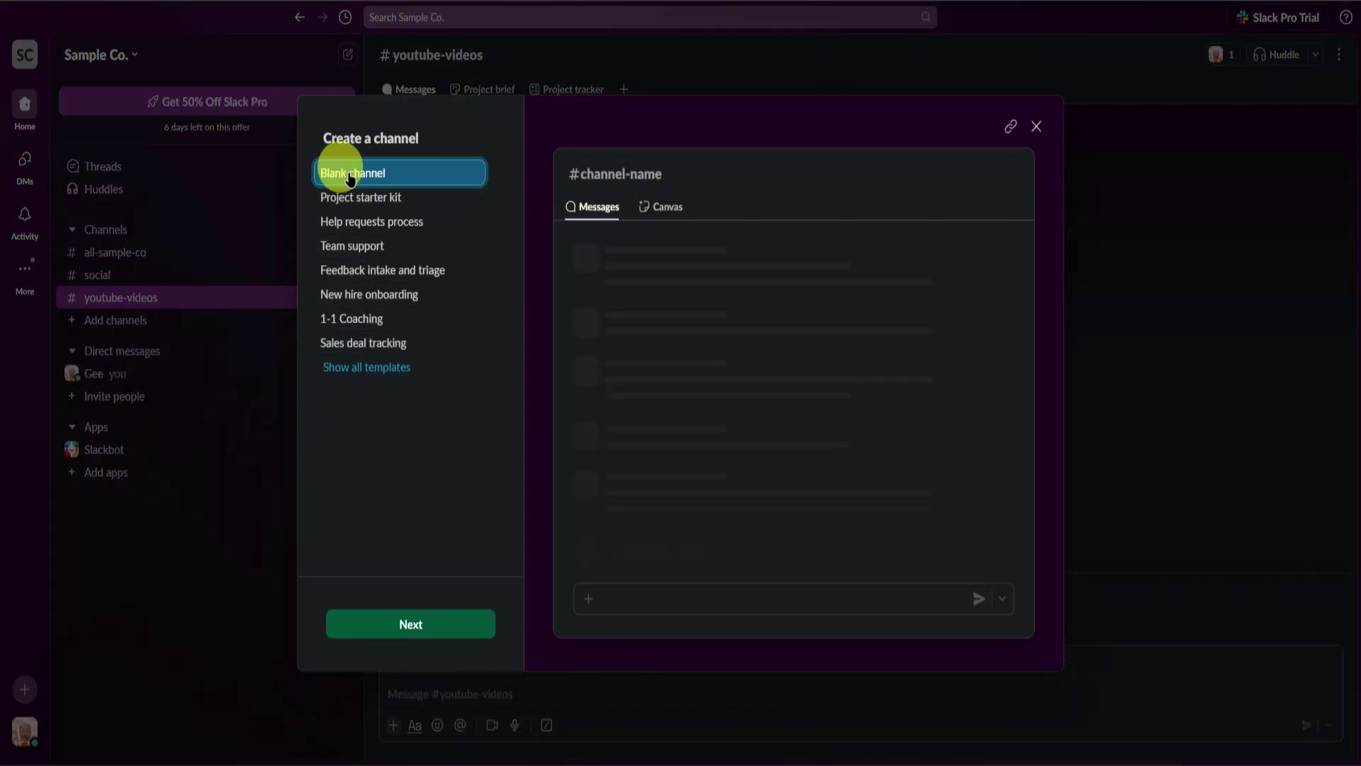
left_click(399, 198)
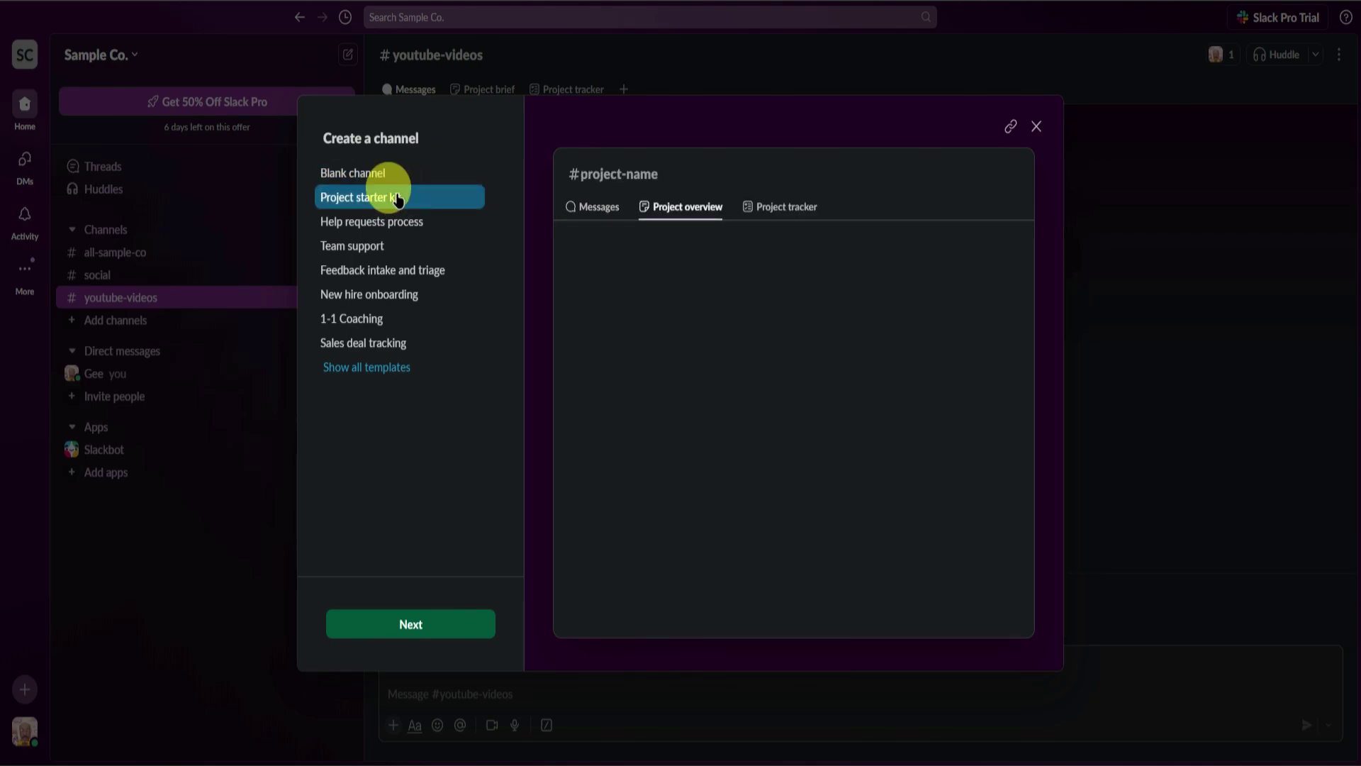
left_click(387, 221)
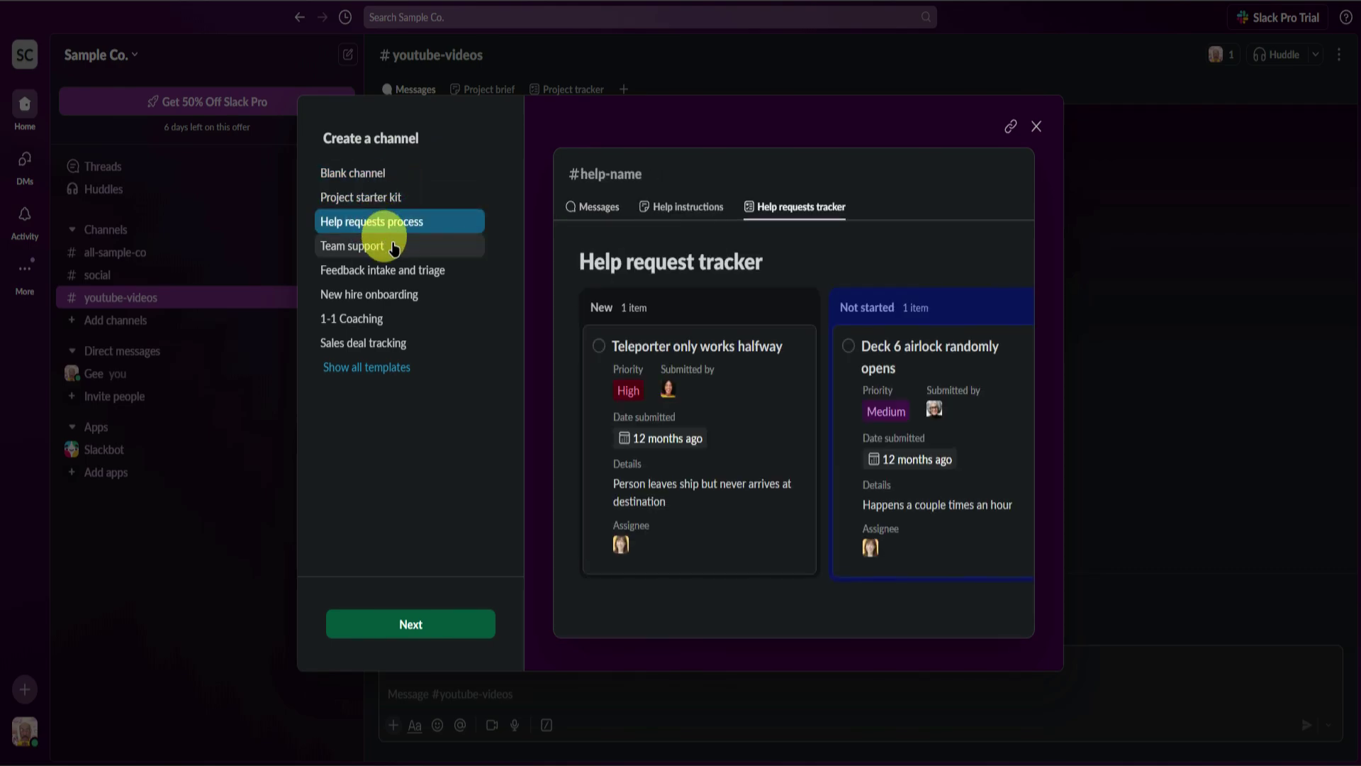
left_click(394, 246)
left_click(404, 270)
left_click(398, 319)
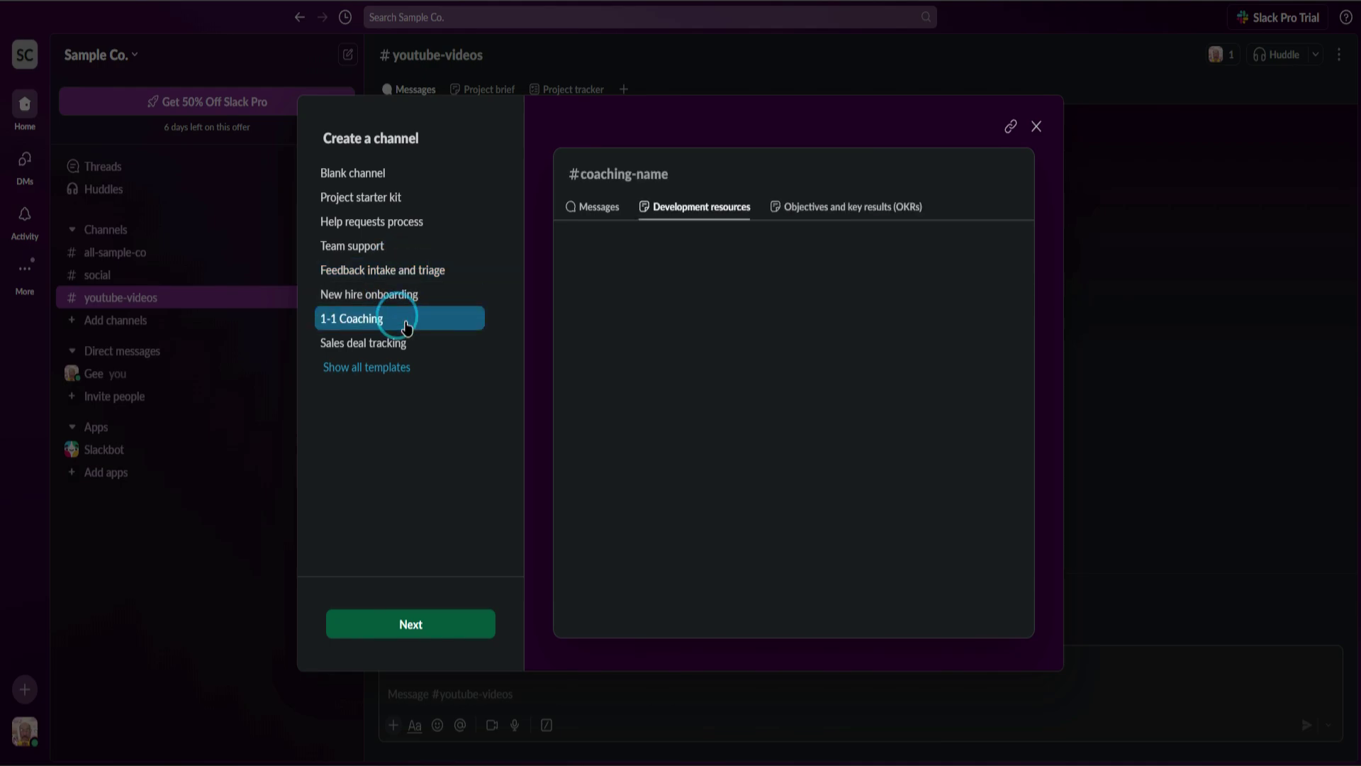
left_click(402, 343)
left_click(389, 174)
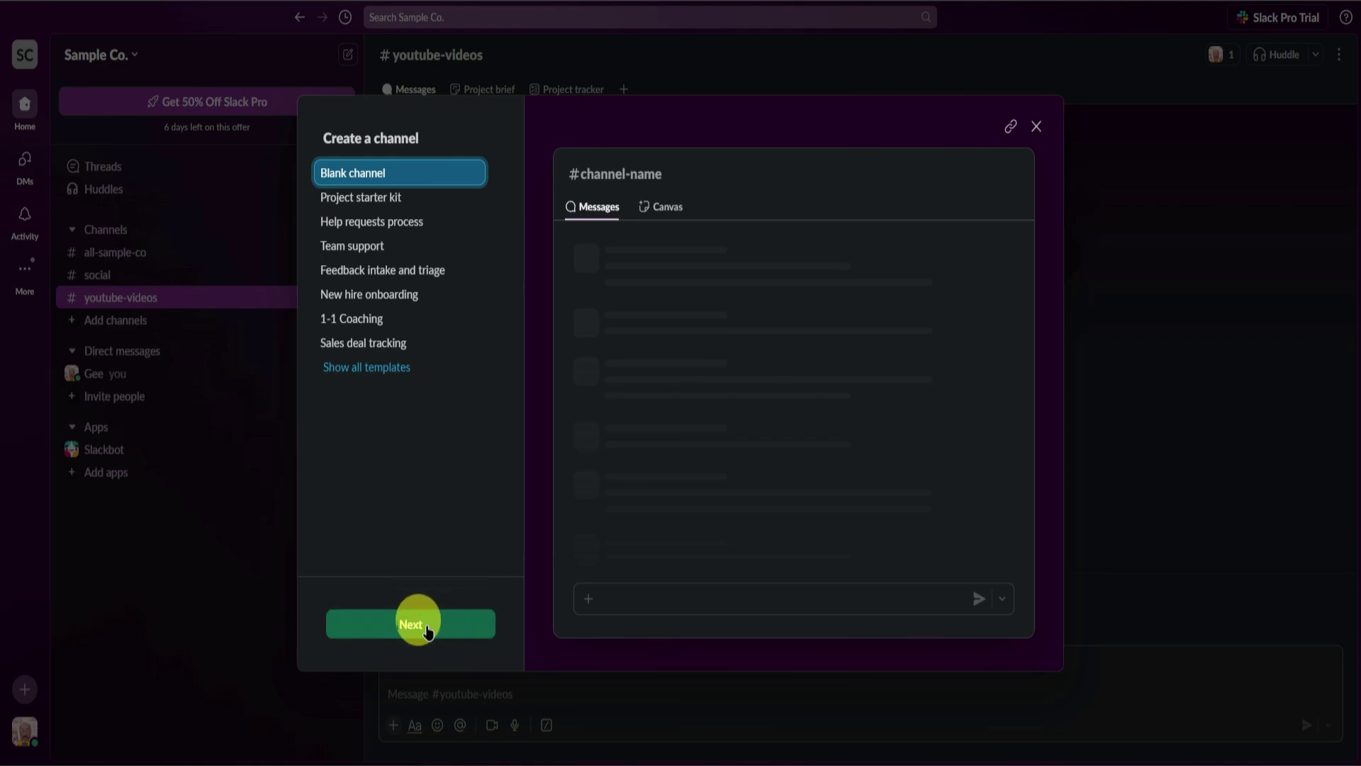
left_click(427, 631)
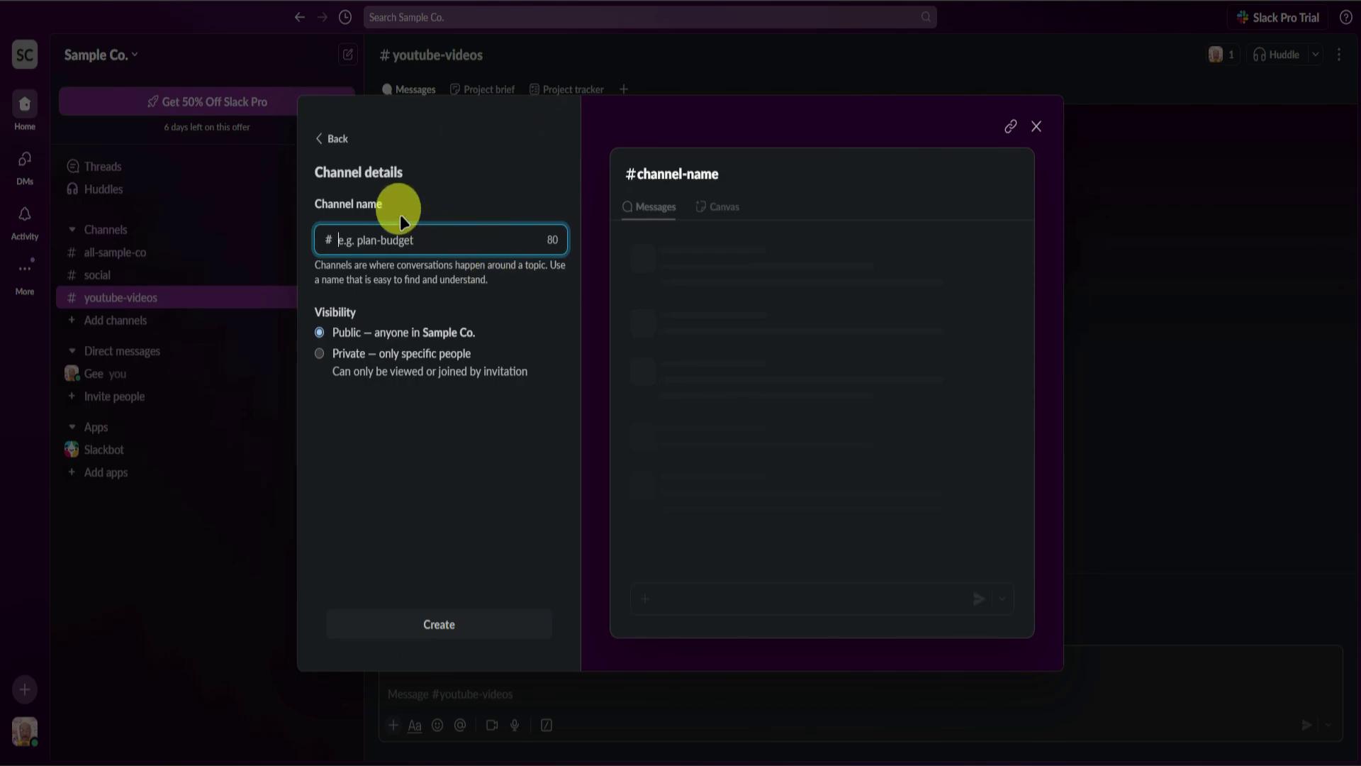
Step: Create the public channel 'sample-channel' and skip adding people to it
type("sample-channel")
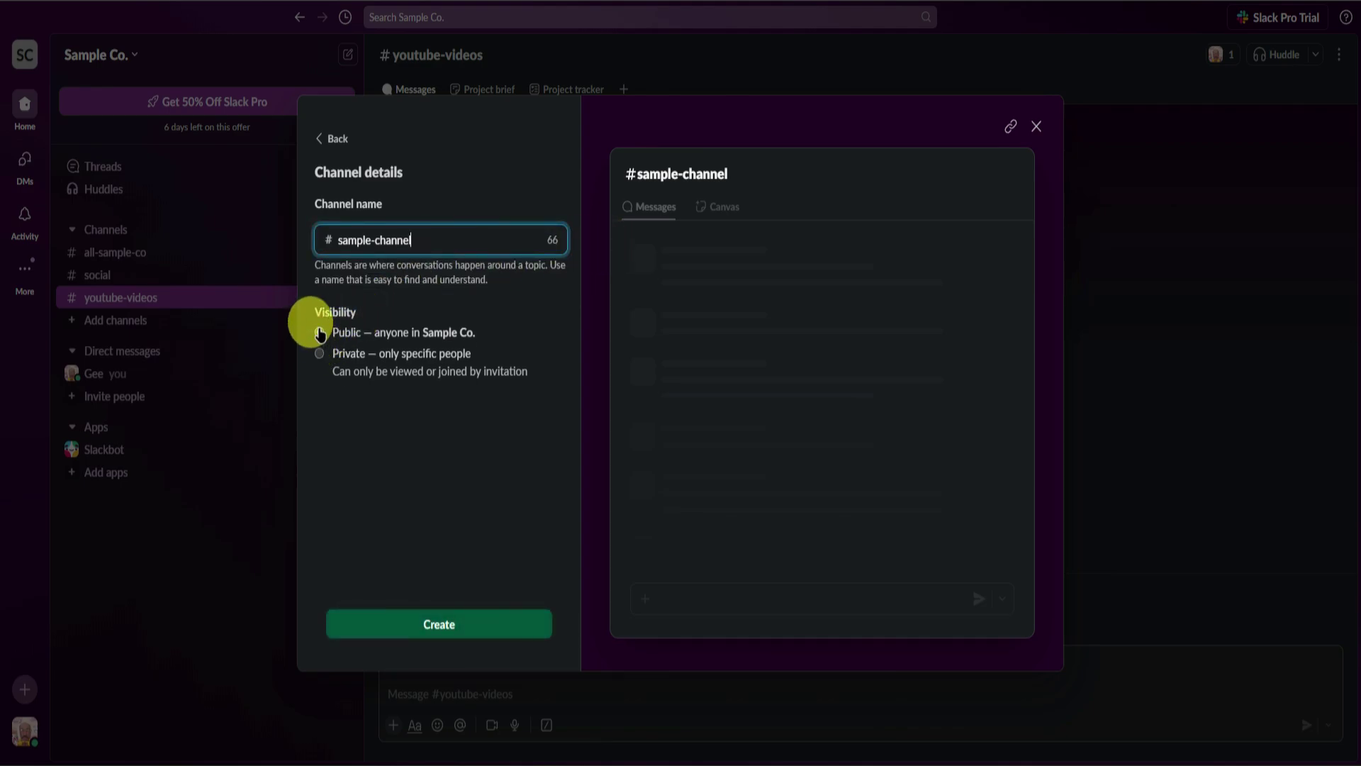
left_click(320, 332)
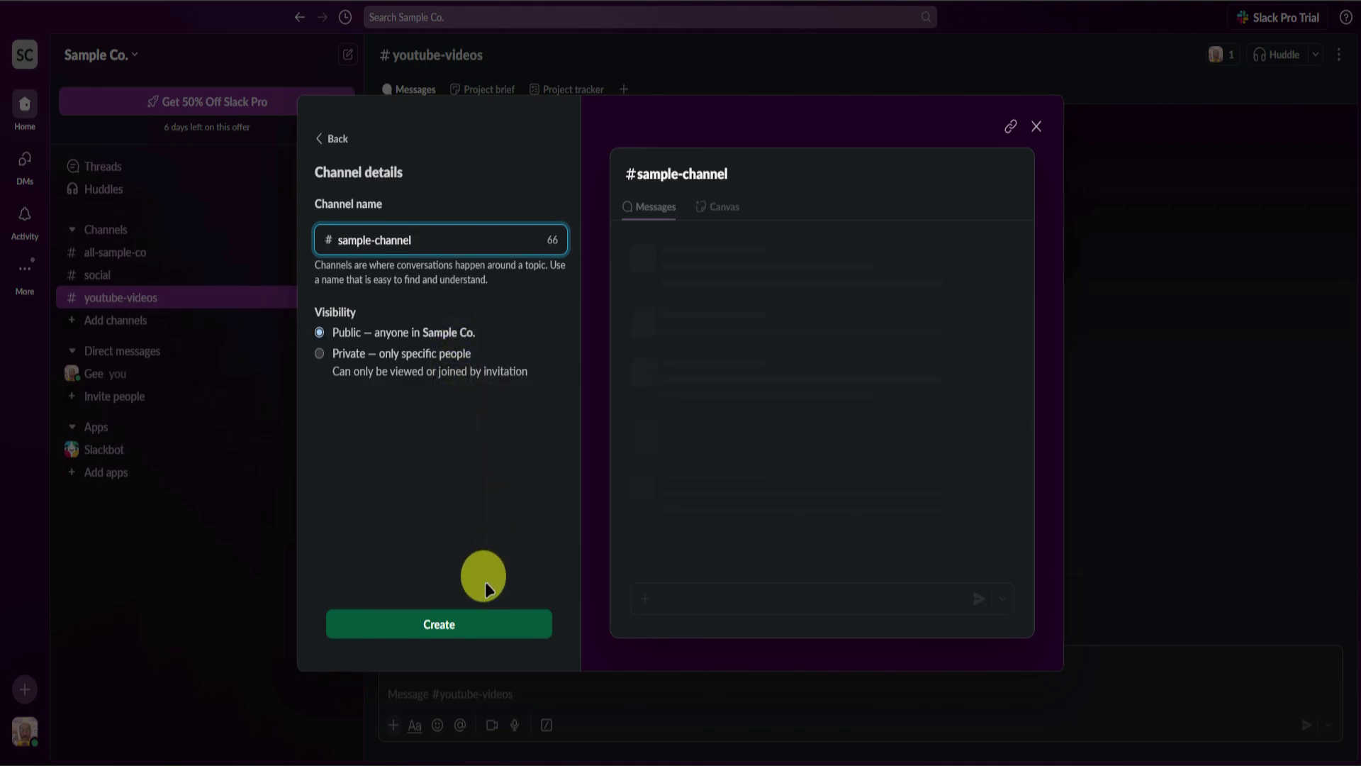
left_click(459, 627)
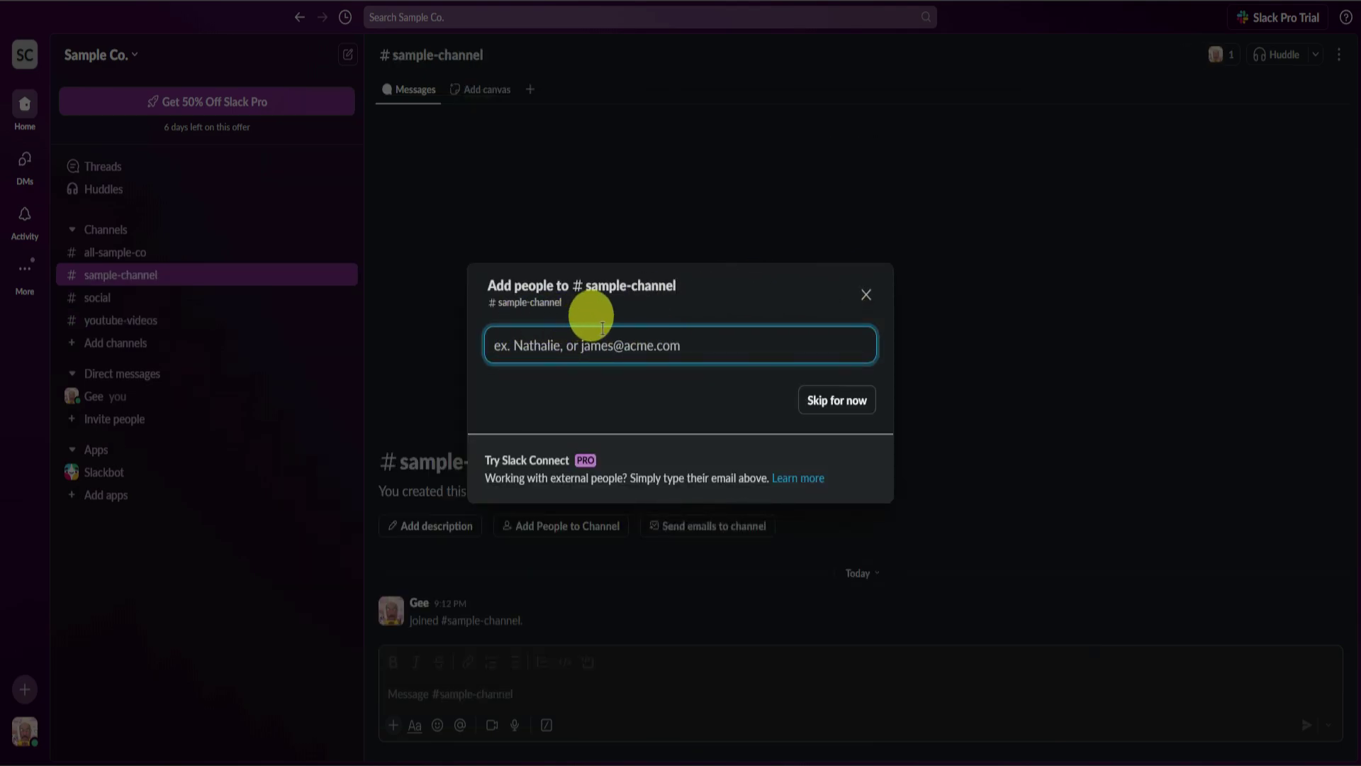
left_click(838, 402)
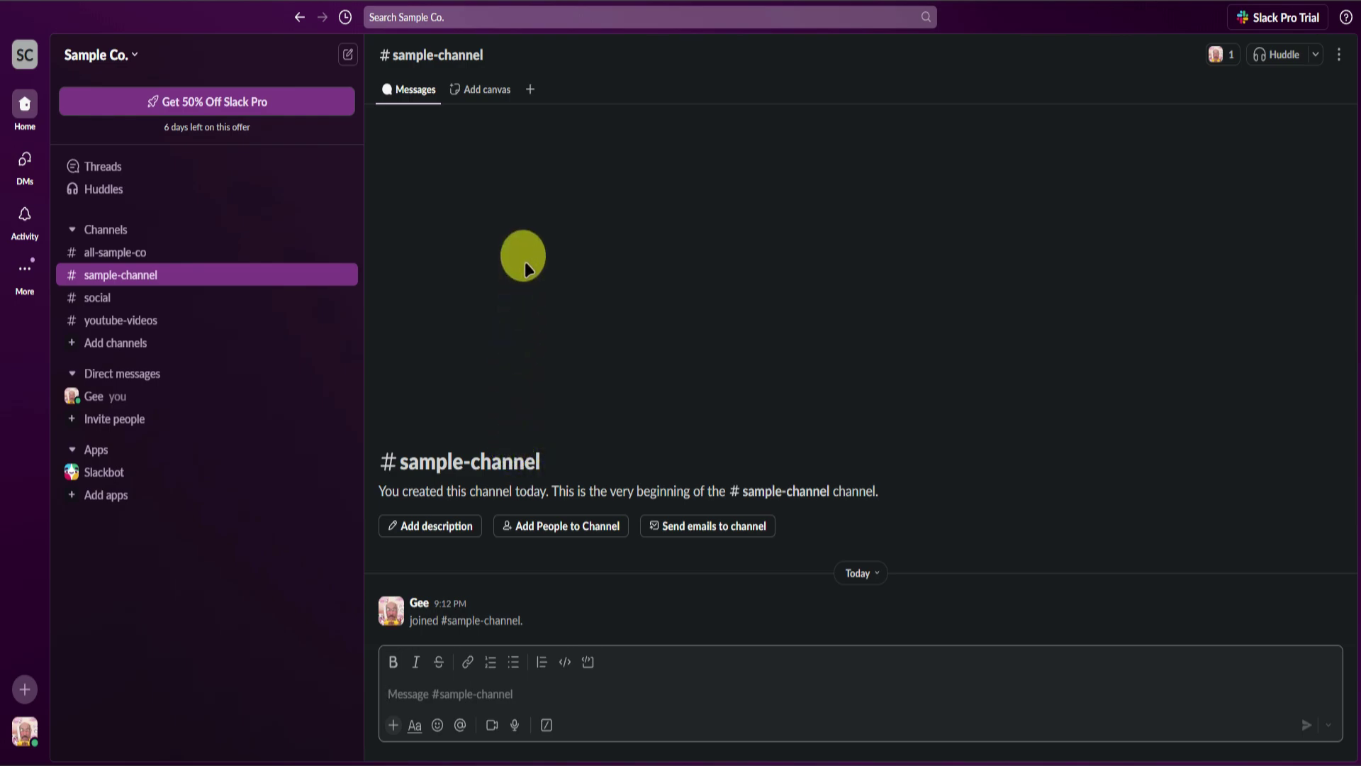
Step: Review the channel's add-tab options and Edit tabs settings, then dismiss them without changes
left_click(529, 89)
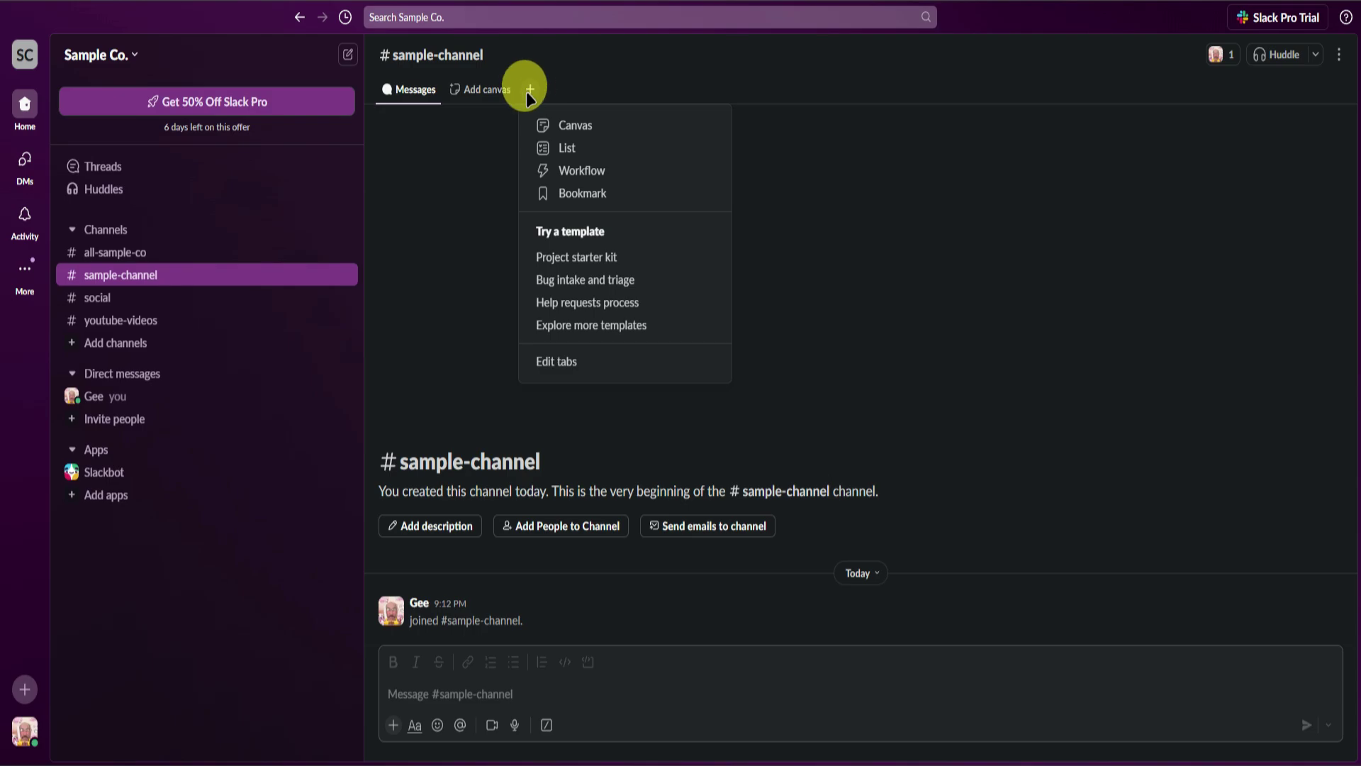
left_click(562, 360)
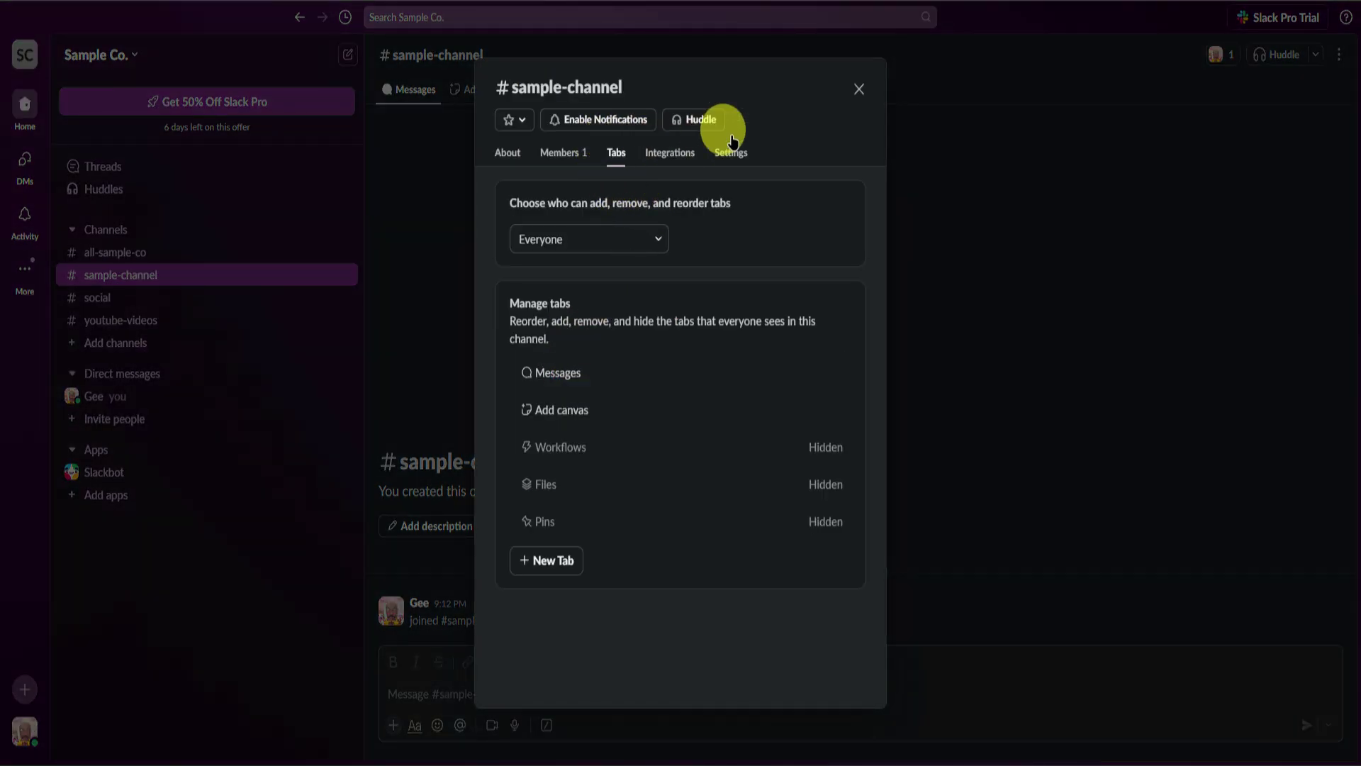
left_click(859, 89)
left_click(529, 89)
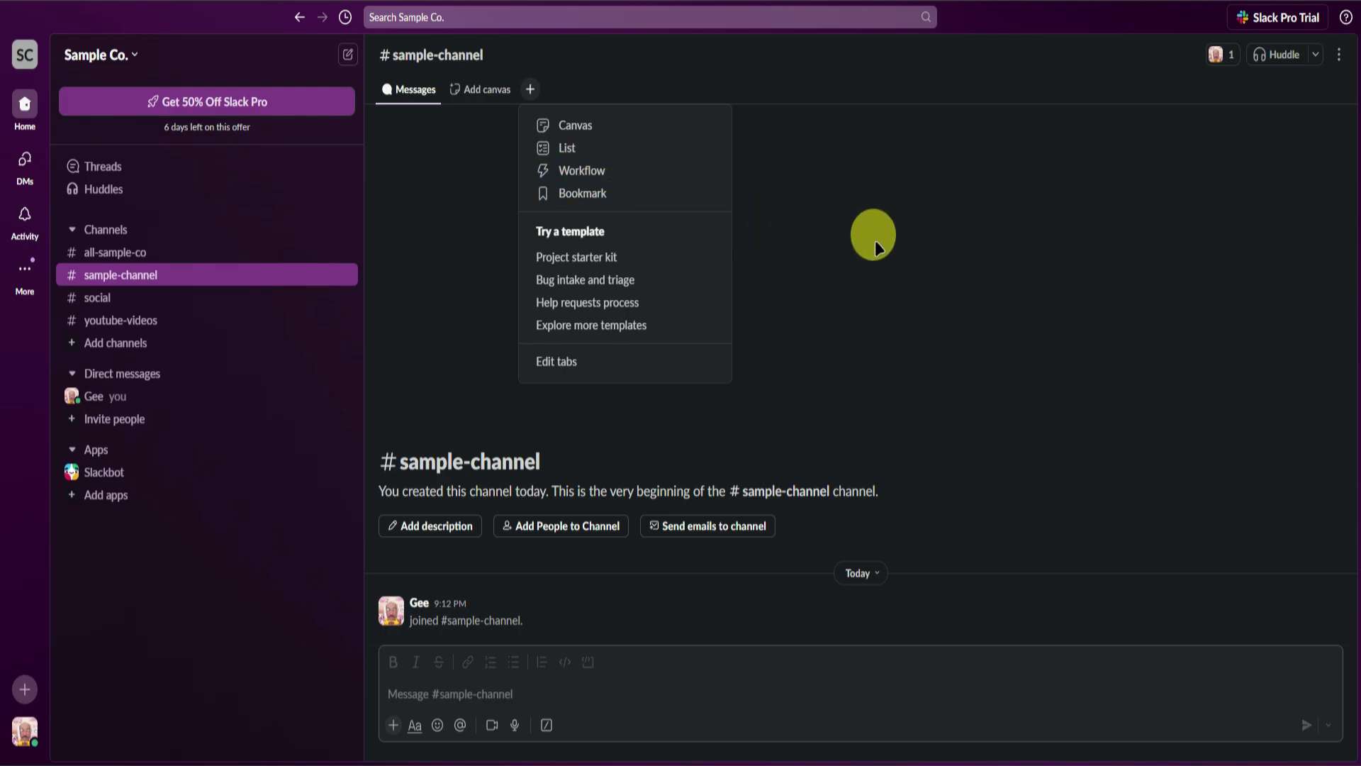
left_click(873, 235)
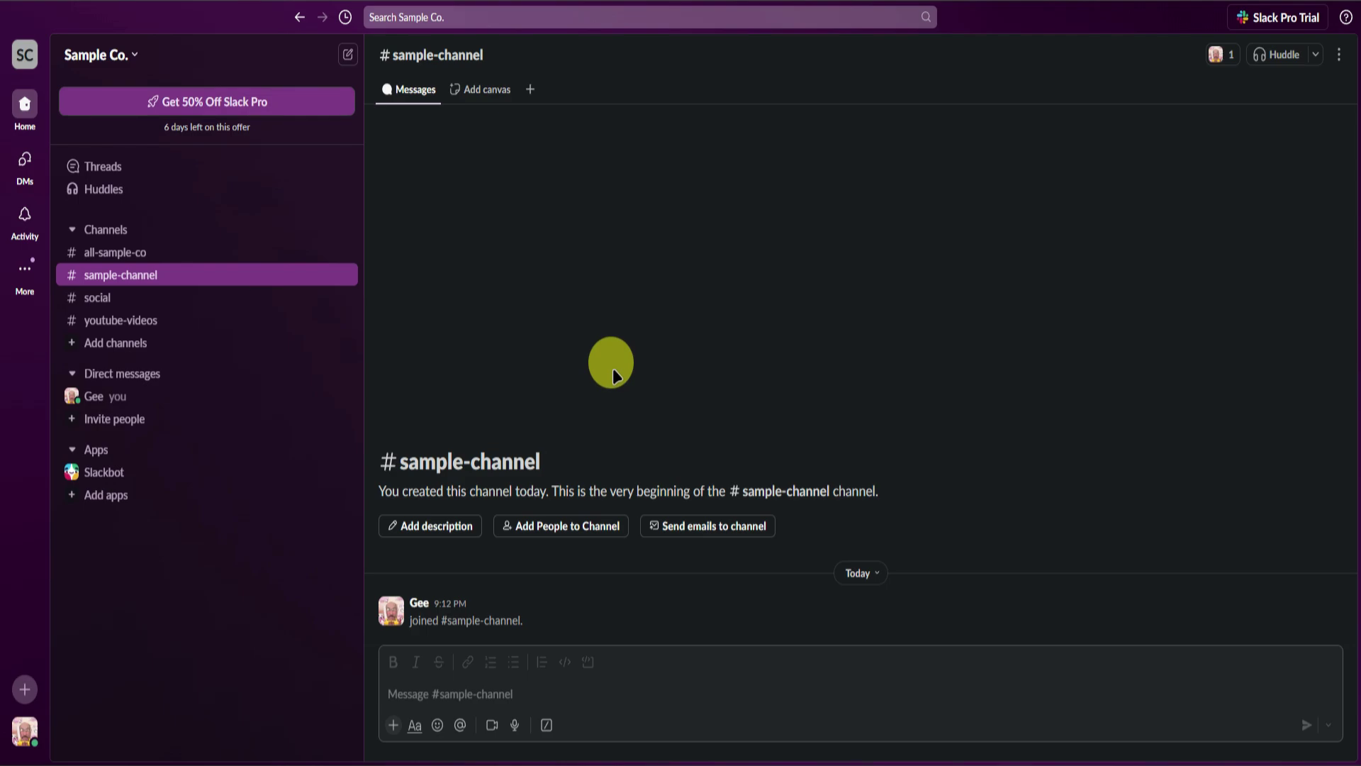
Step: Add a sidebar section named 'Section 1' marked with a red heart emoji
left_click(122, 229)
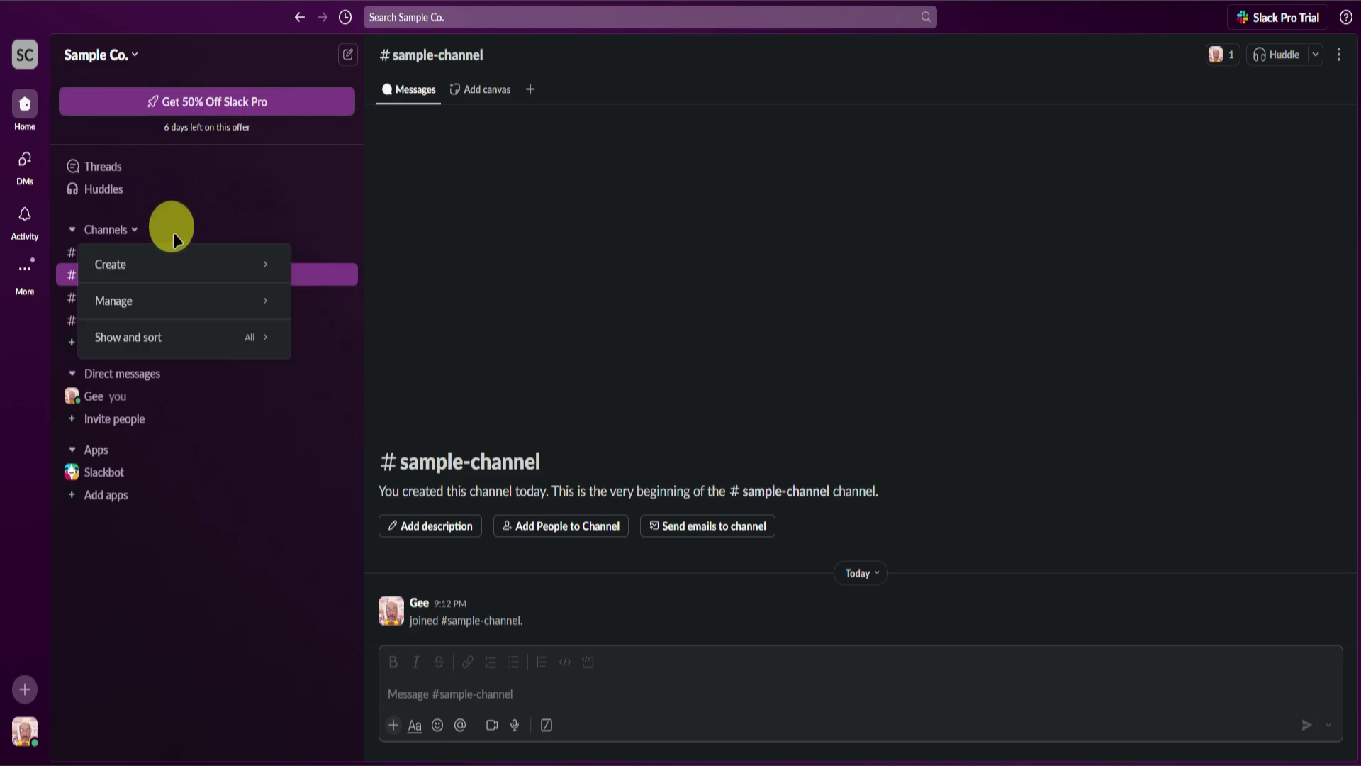
mouse_move(112, 263)
left_click(349, 292)
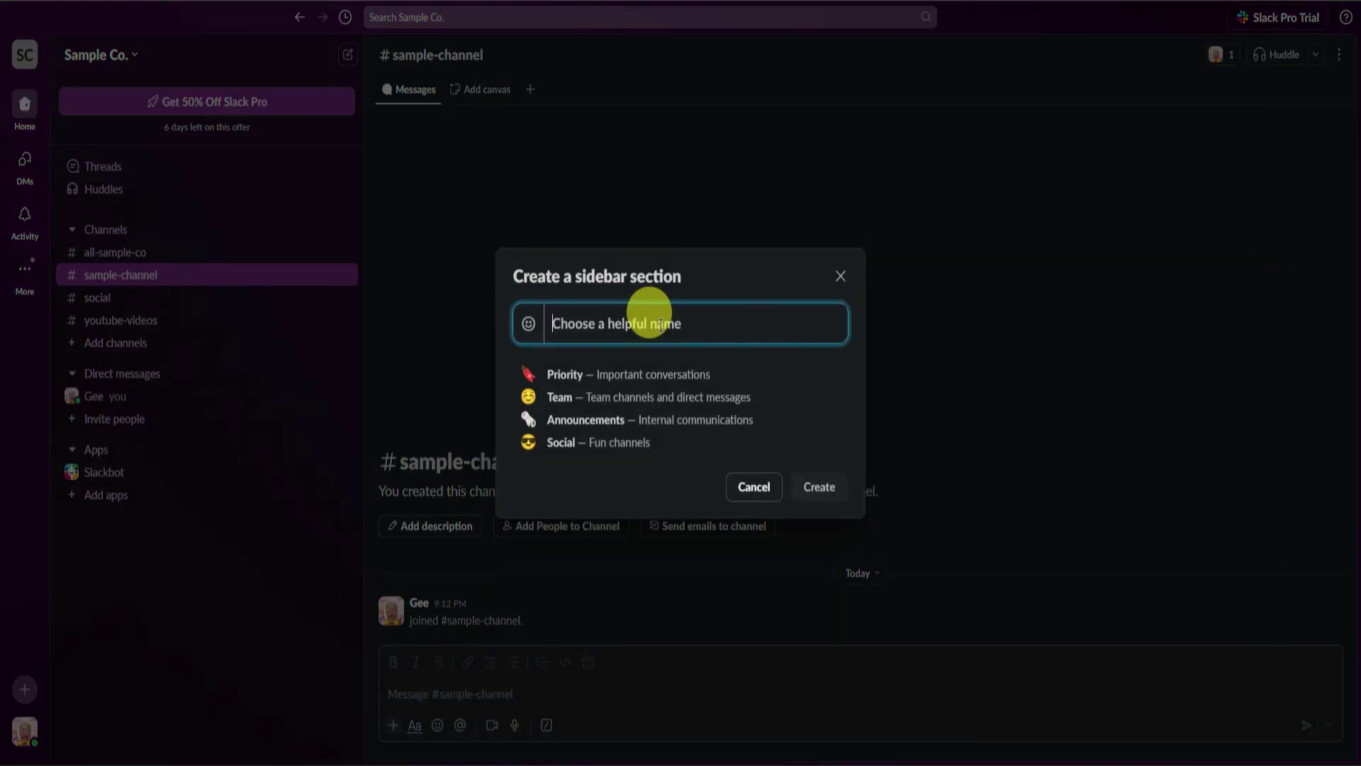
type("Section 1")
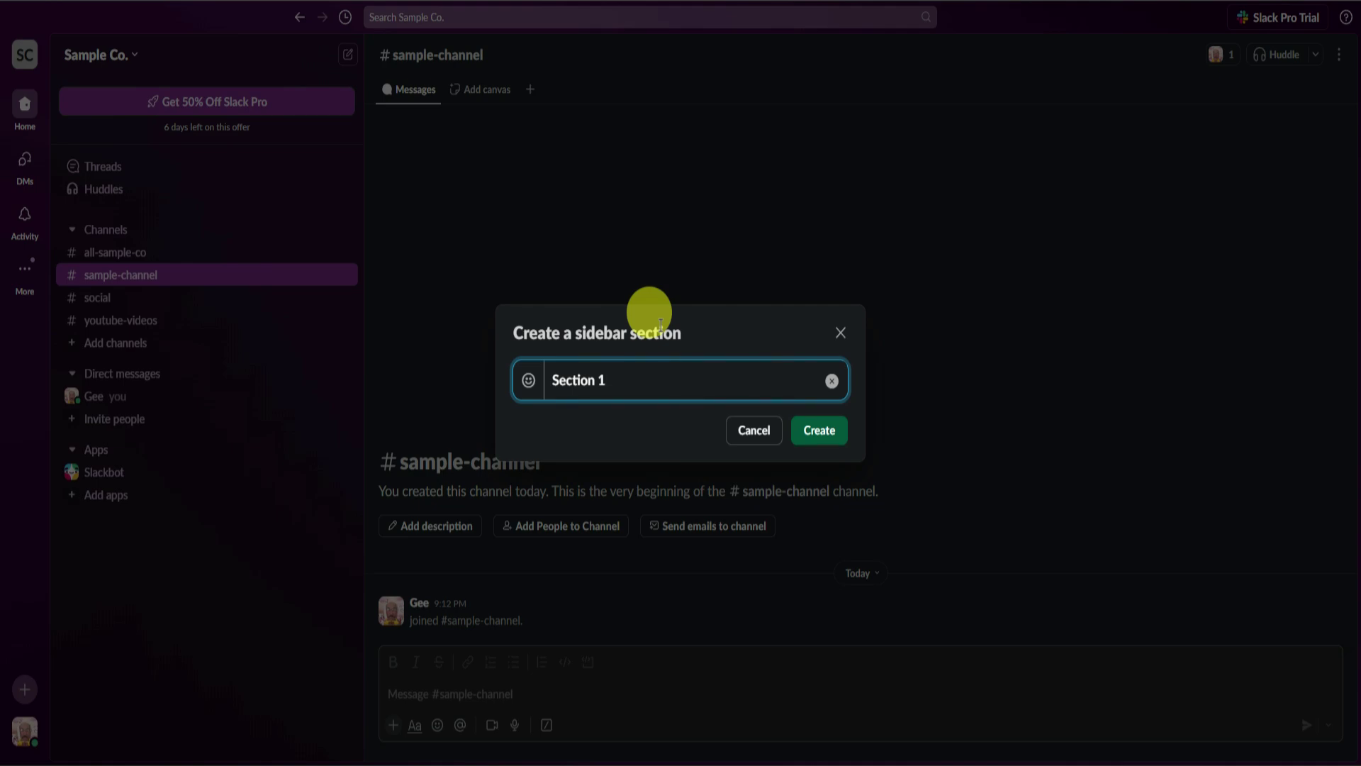
left_click(528, 380)
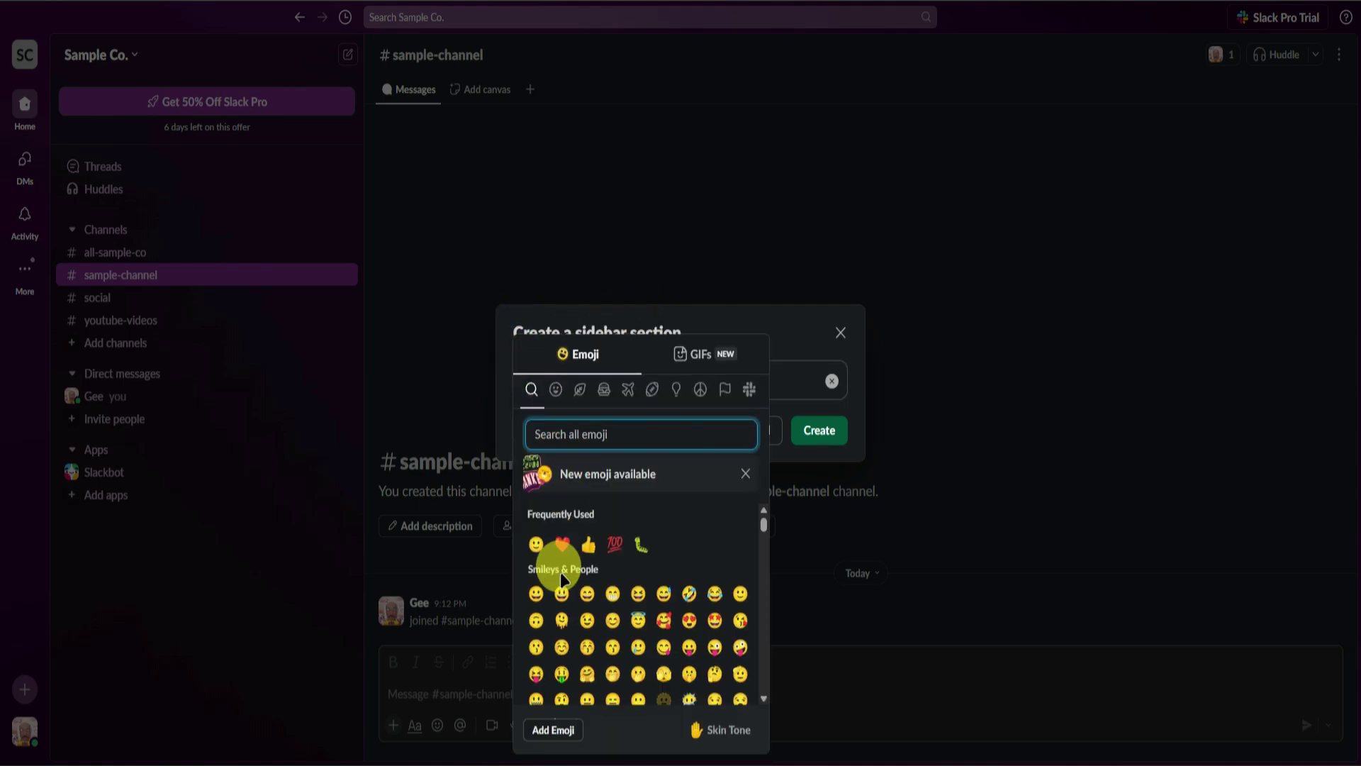
left_click(562, 545)
left_click(820, 429)
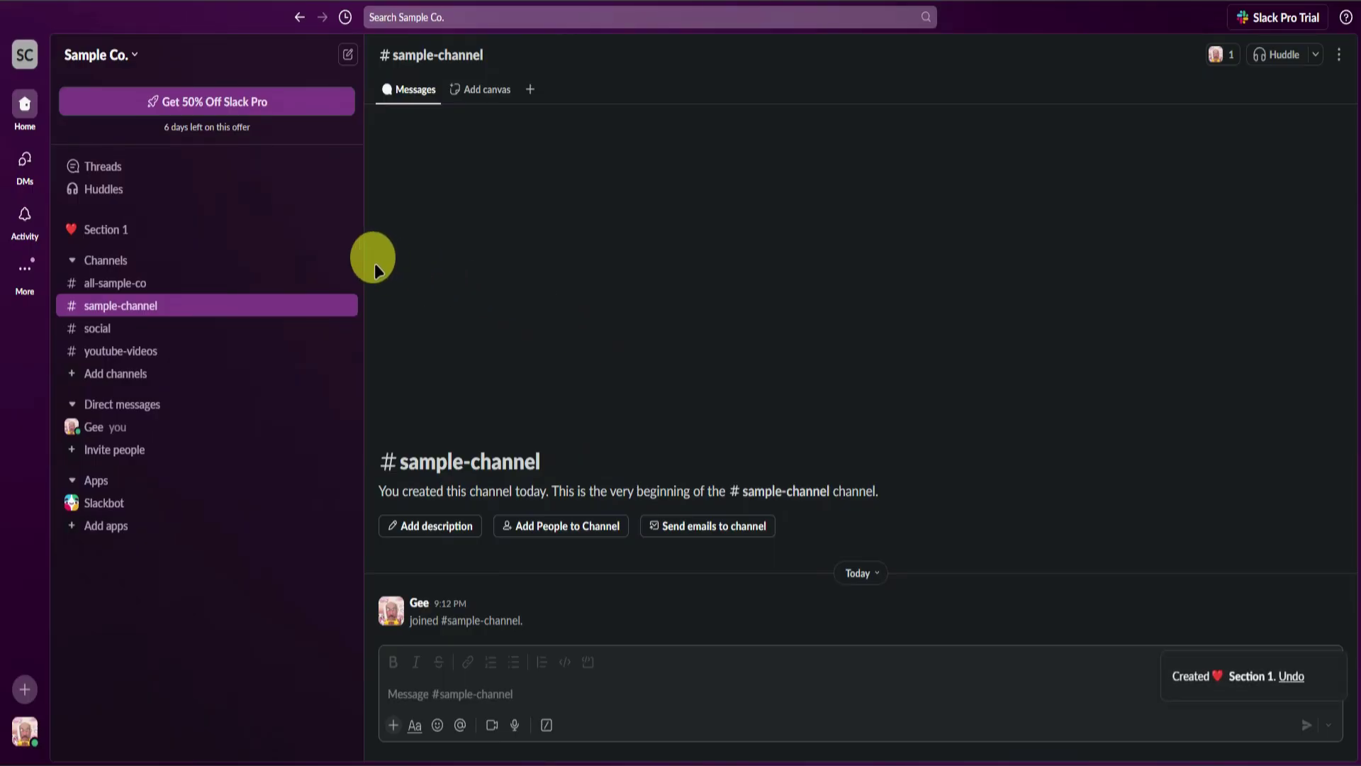
left_click(103, 226)
Step: Create blank public channel 'channel-1' in Section 1, skip adding people, then open Slackbot
mouse_move(203, 269)
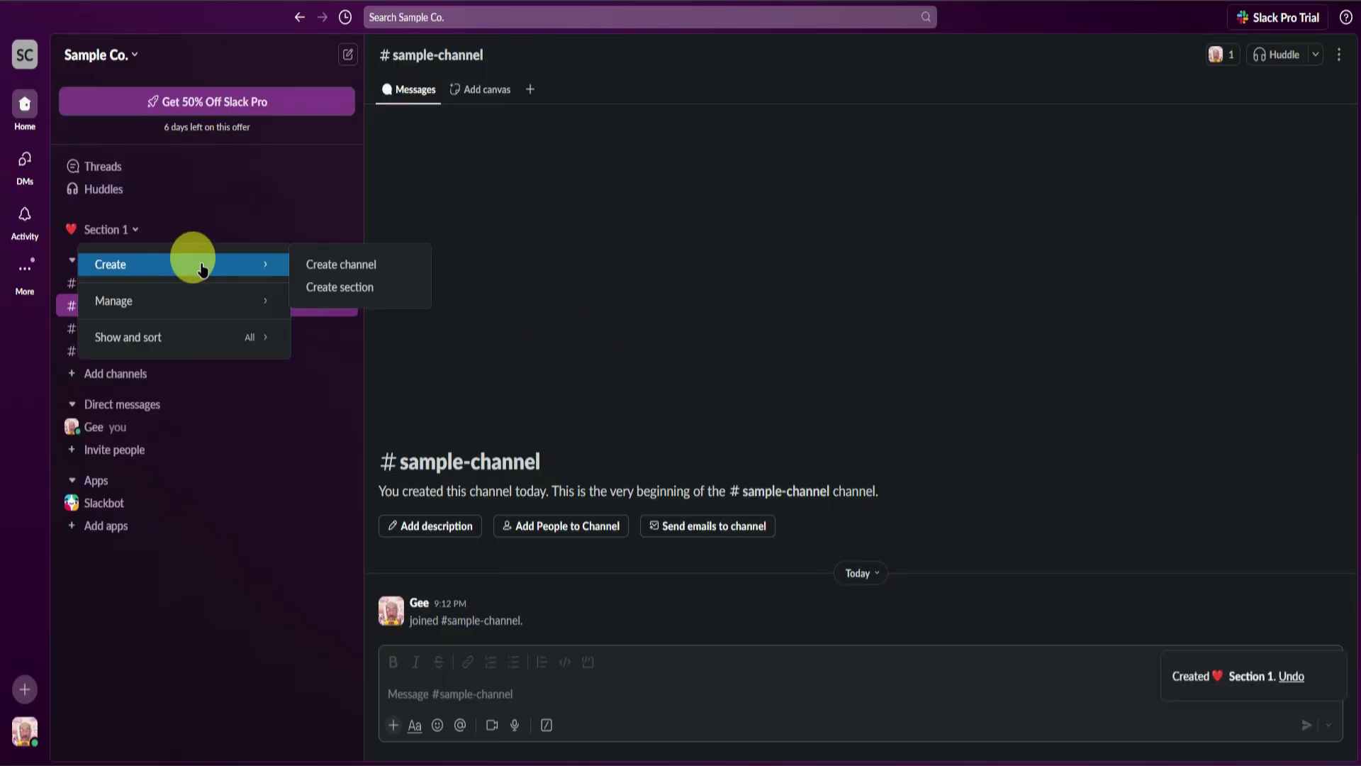
left_click(365, 264)
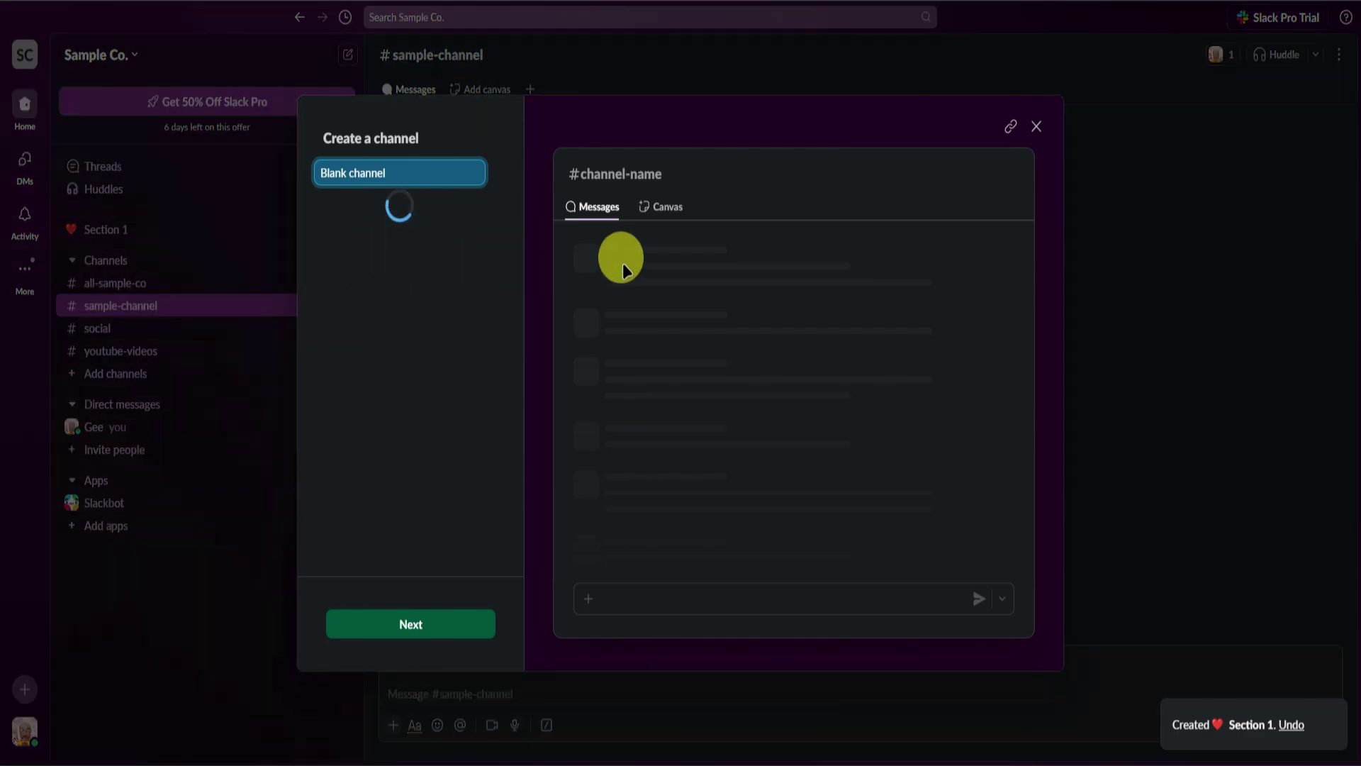
left_click(432, 626)
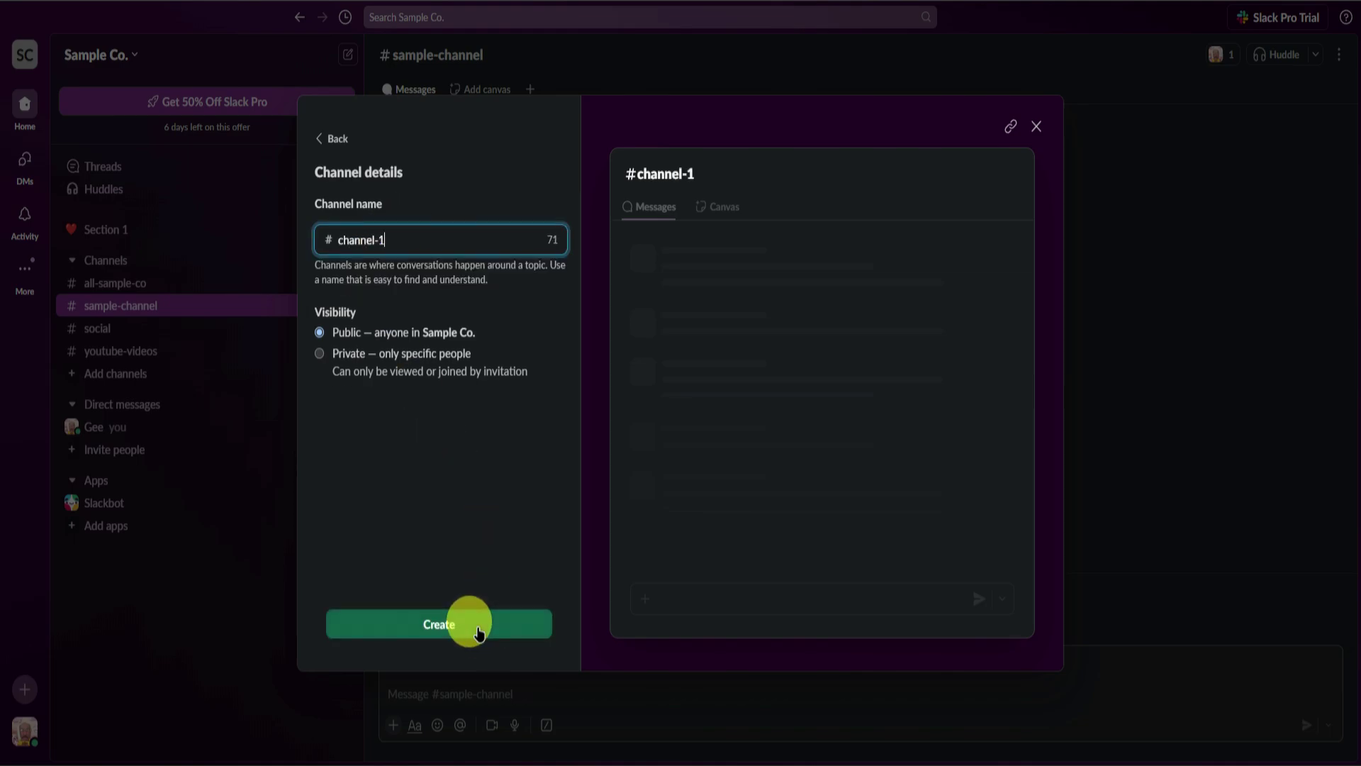
left_click(473, 626)
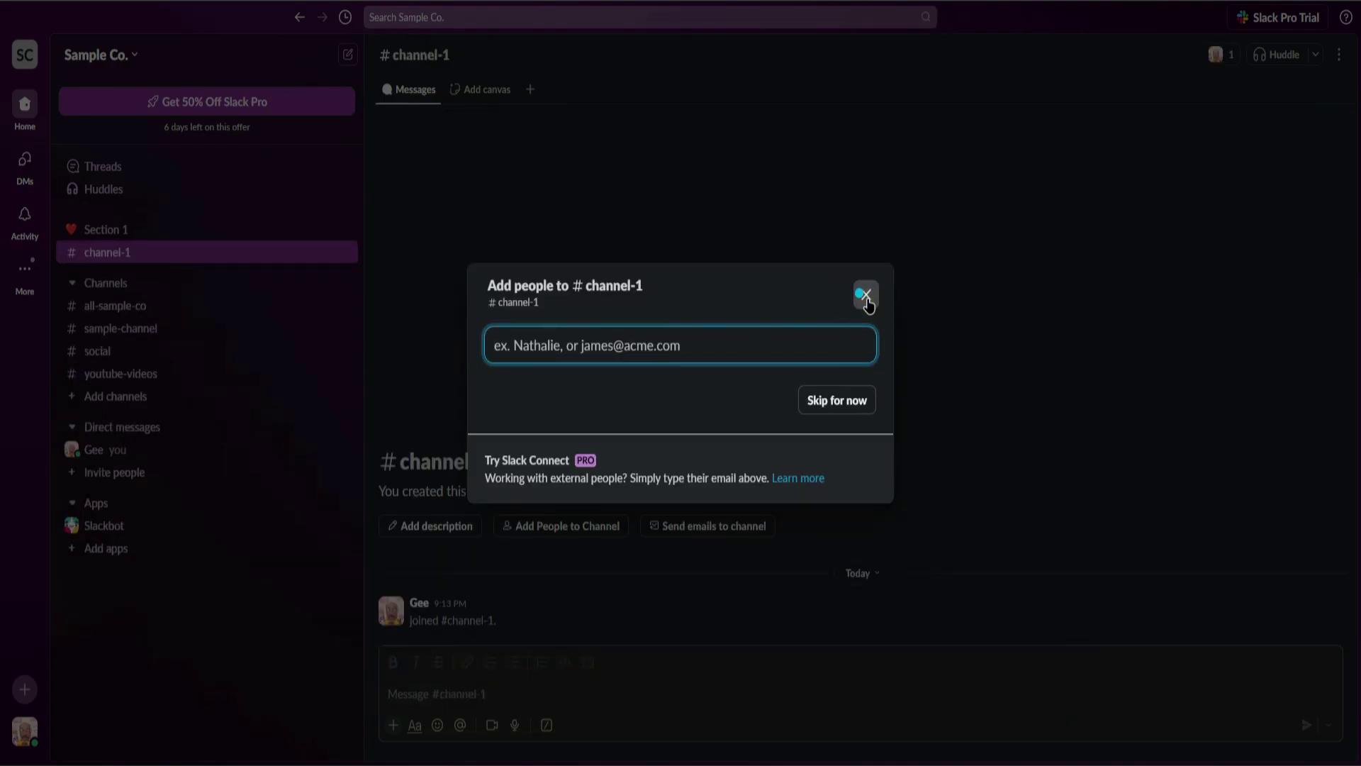
left_click(865, 301)
right_click(102, 229)
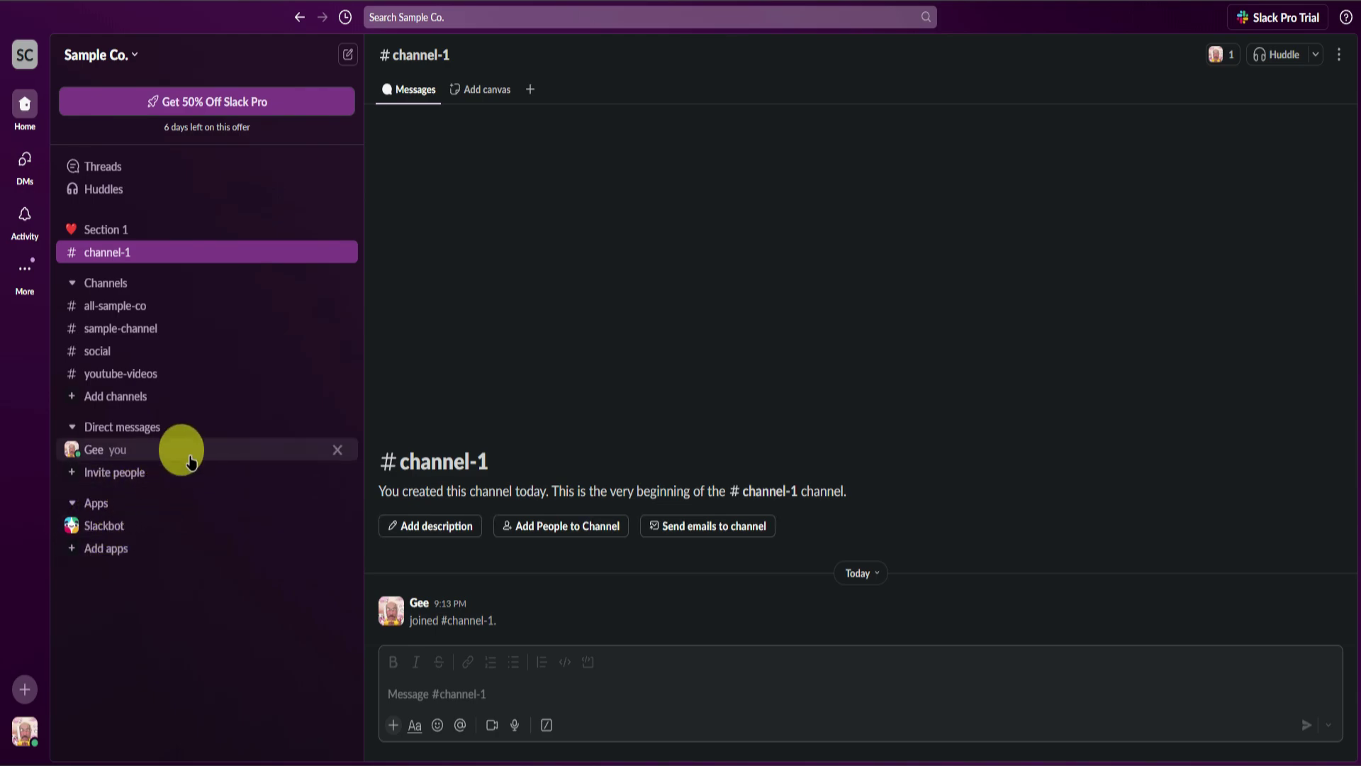
left_click(188, 527)
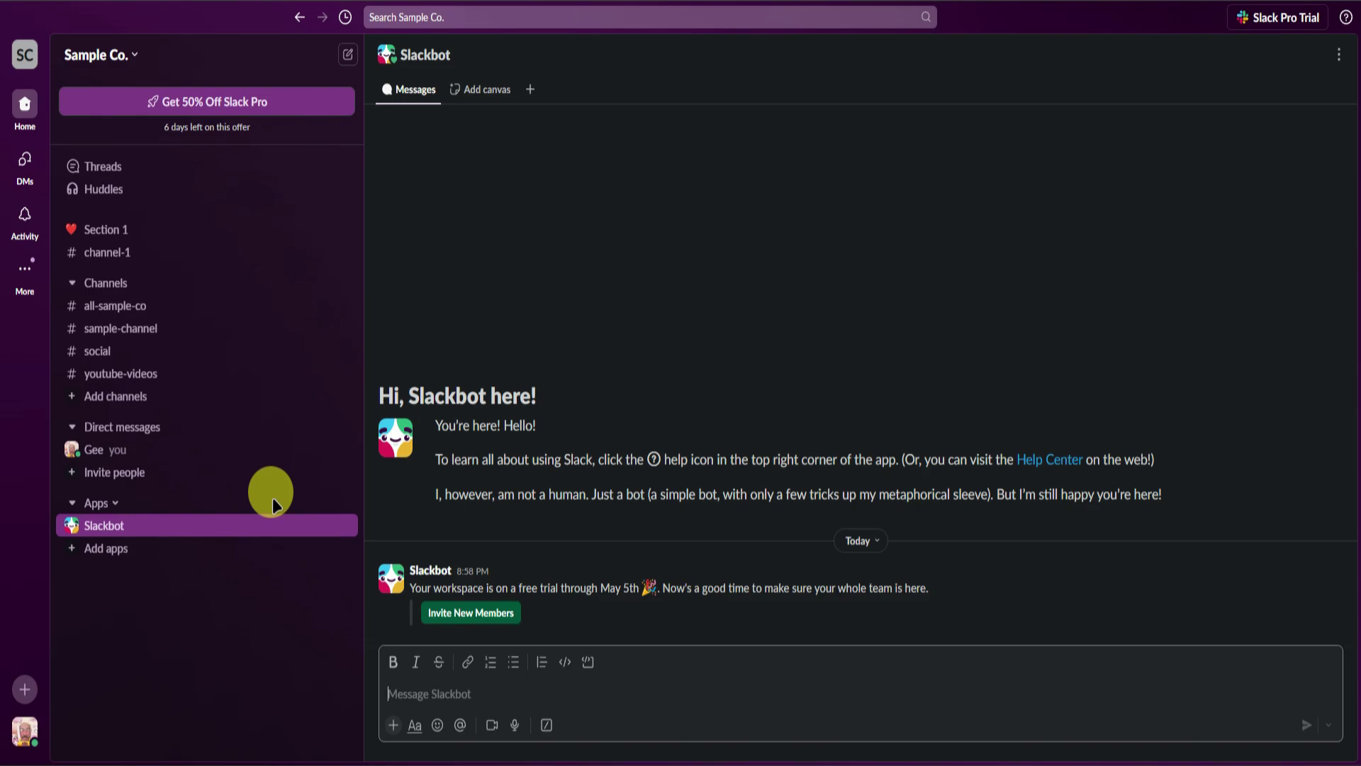
Step: Browse the recommended apps directory, then return Home to the Threads page
left_click(171, 557)
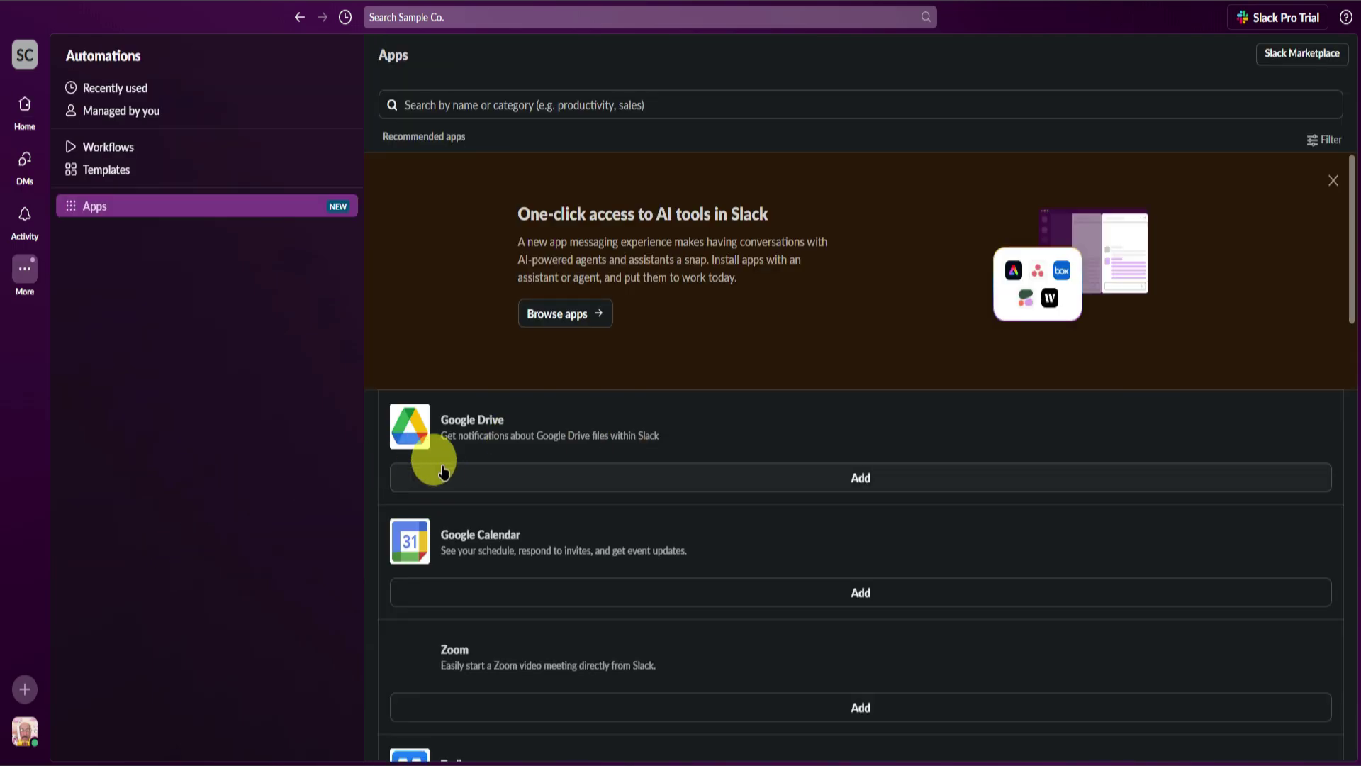
scroll(575, 443, "down", 5)
scroll(577, 440, "up", 5)
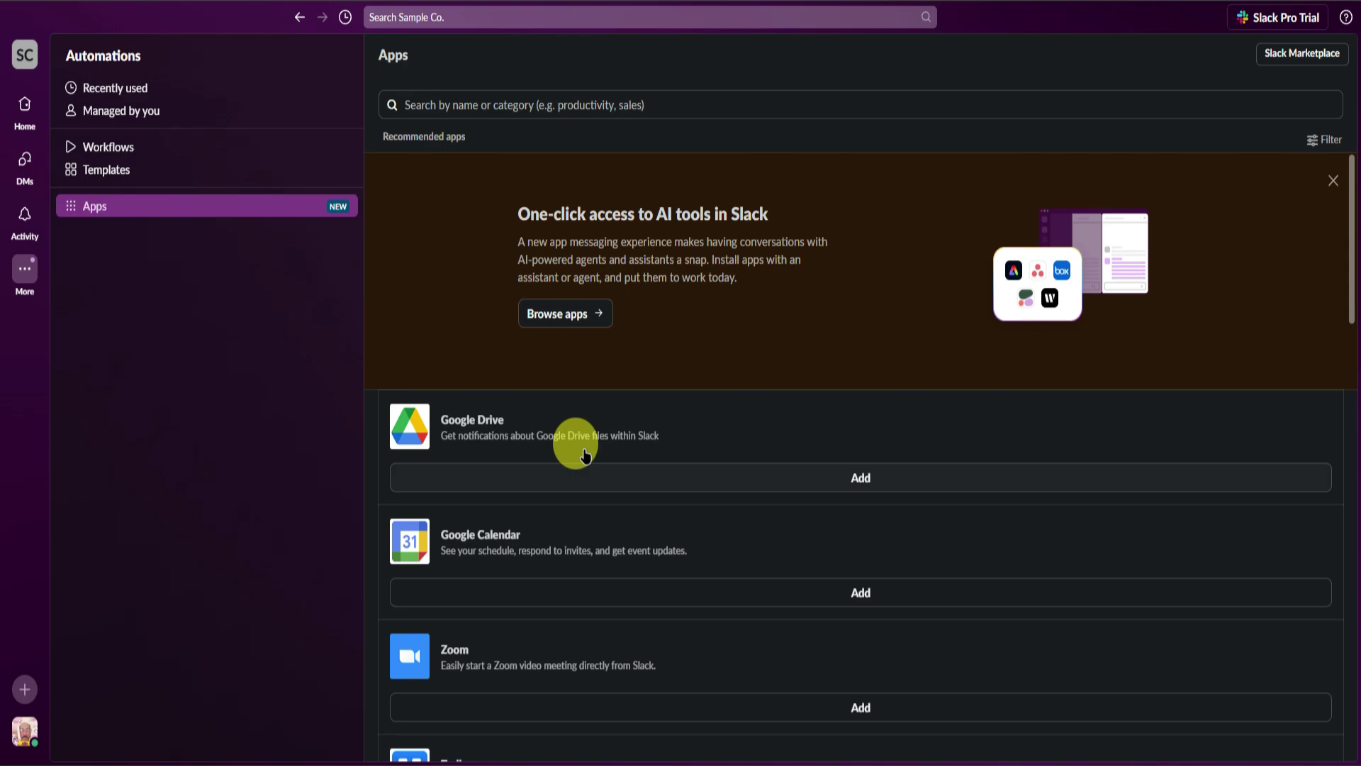
scroll(585, 454, "down", 2)
scroll(586, 454, "up", 2)
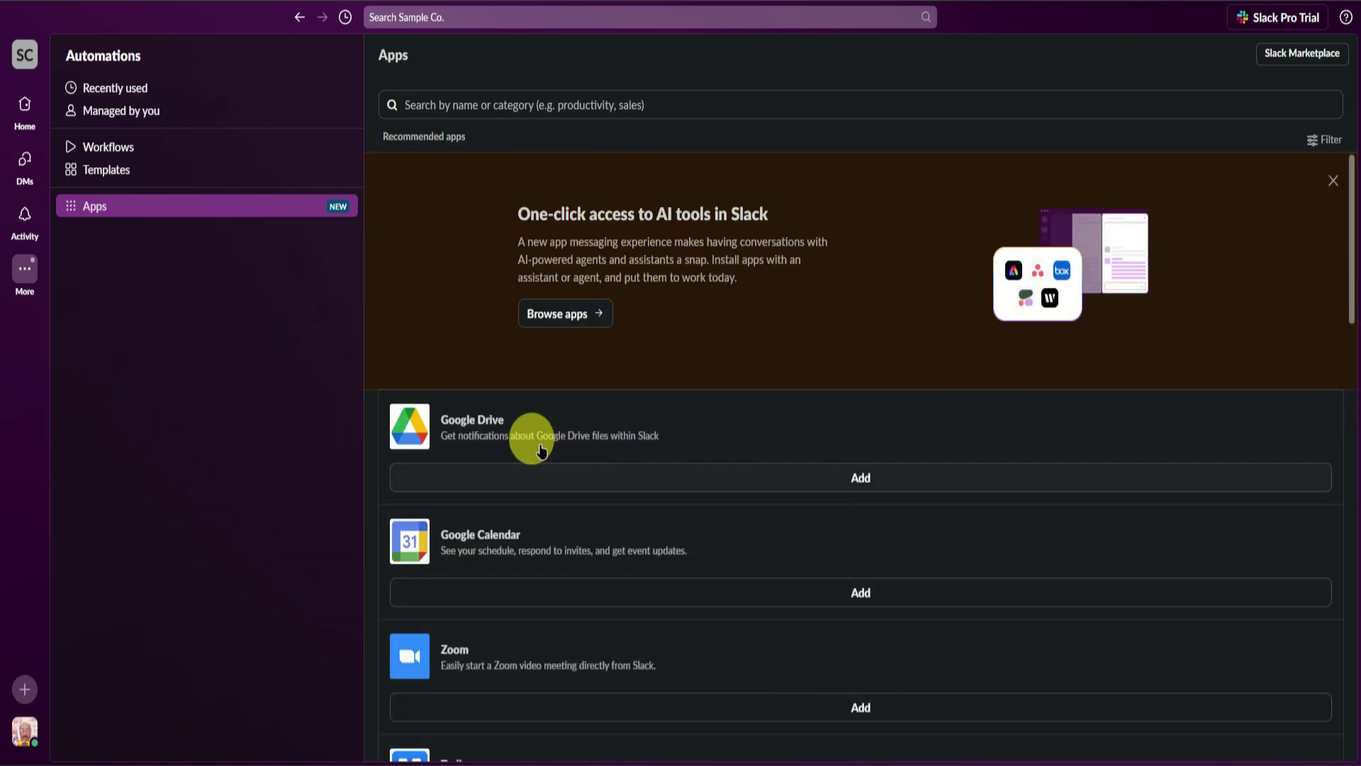
scroll(541, 447, "down", 2)
scroll(541, 451, "down", 5)
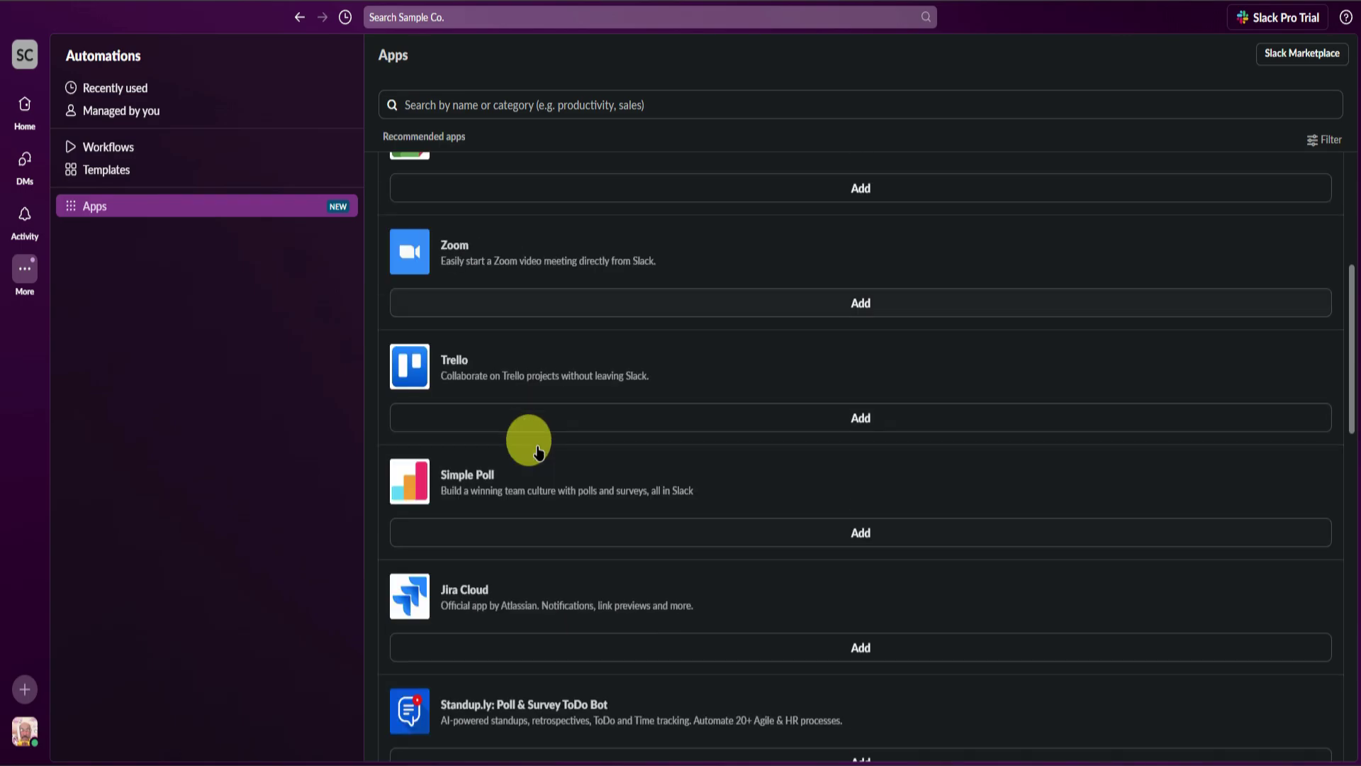
scroll(538, 454, "down", 4)
scroll(530, 446, "down", 6)
scroll(529, 443, "up", 14)
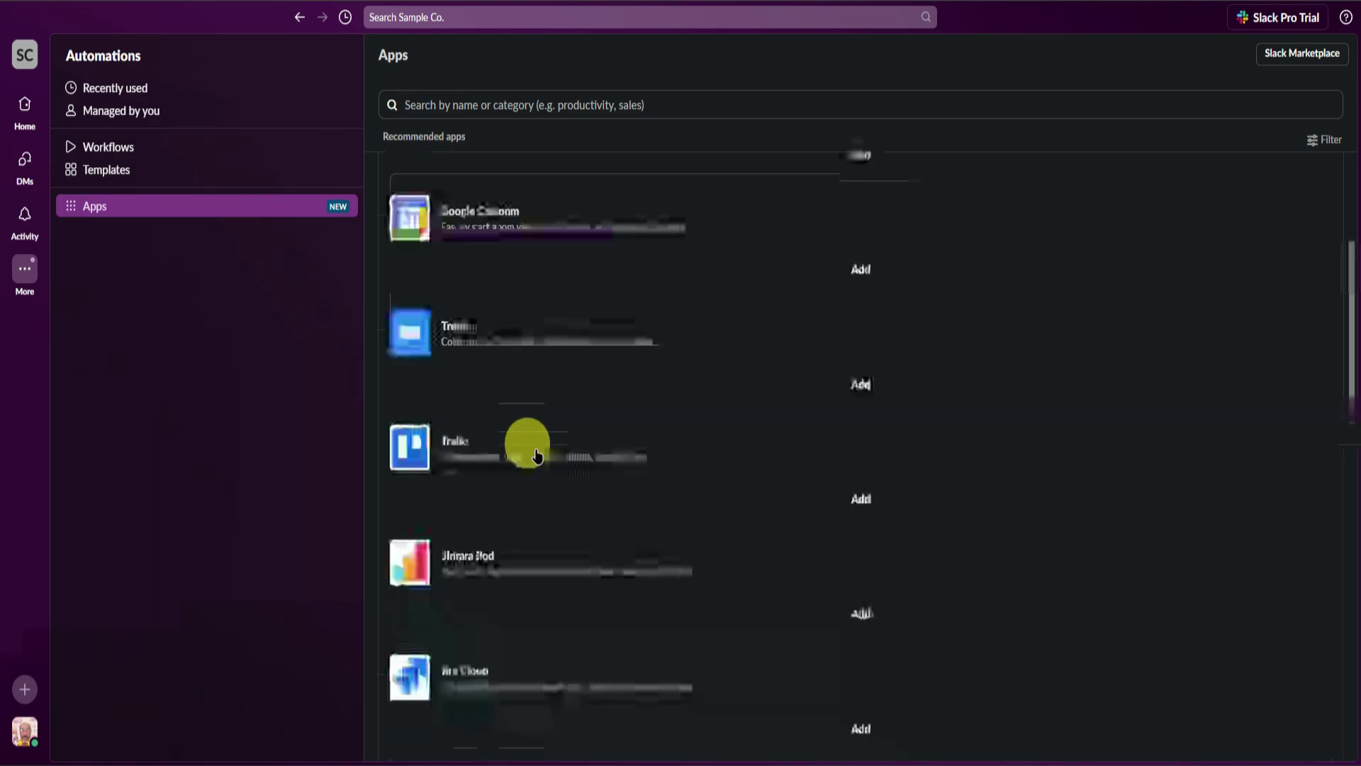
left_click(24, 107)
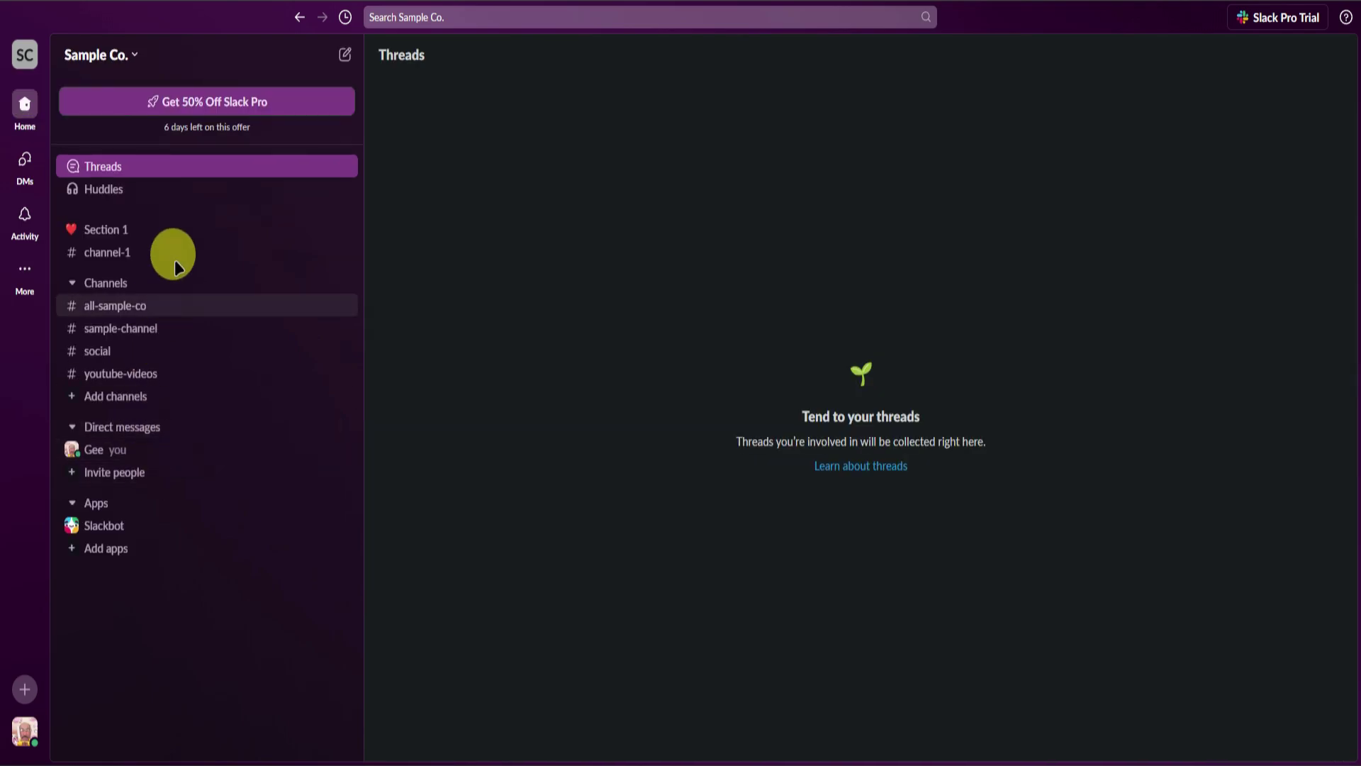
Step: Send a new test message 'asdfsdfsdfsdfsdfd' to #all-sample-co instead of #youtube-videos
left_click(347, 55)
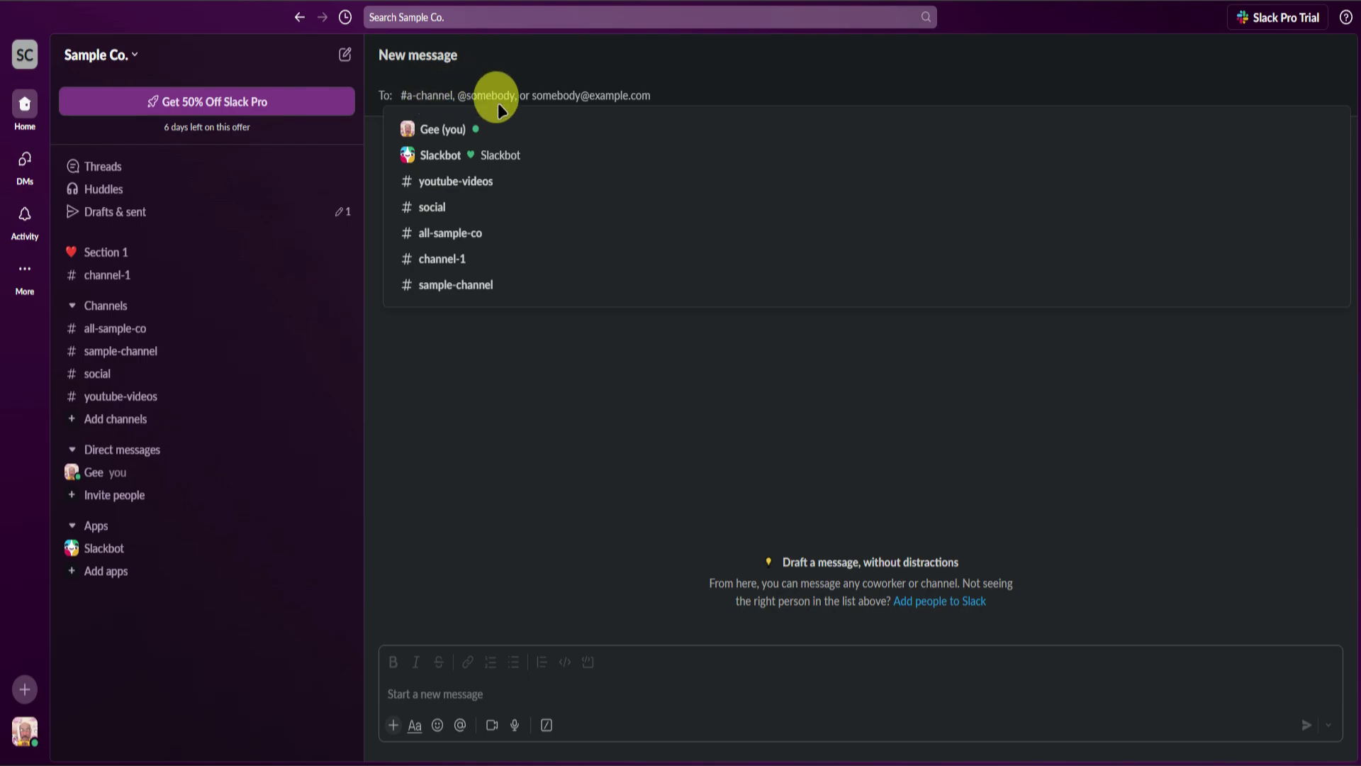
left_click(453, 181)
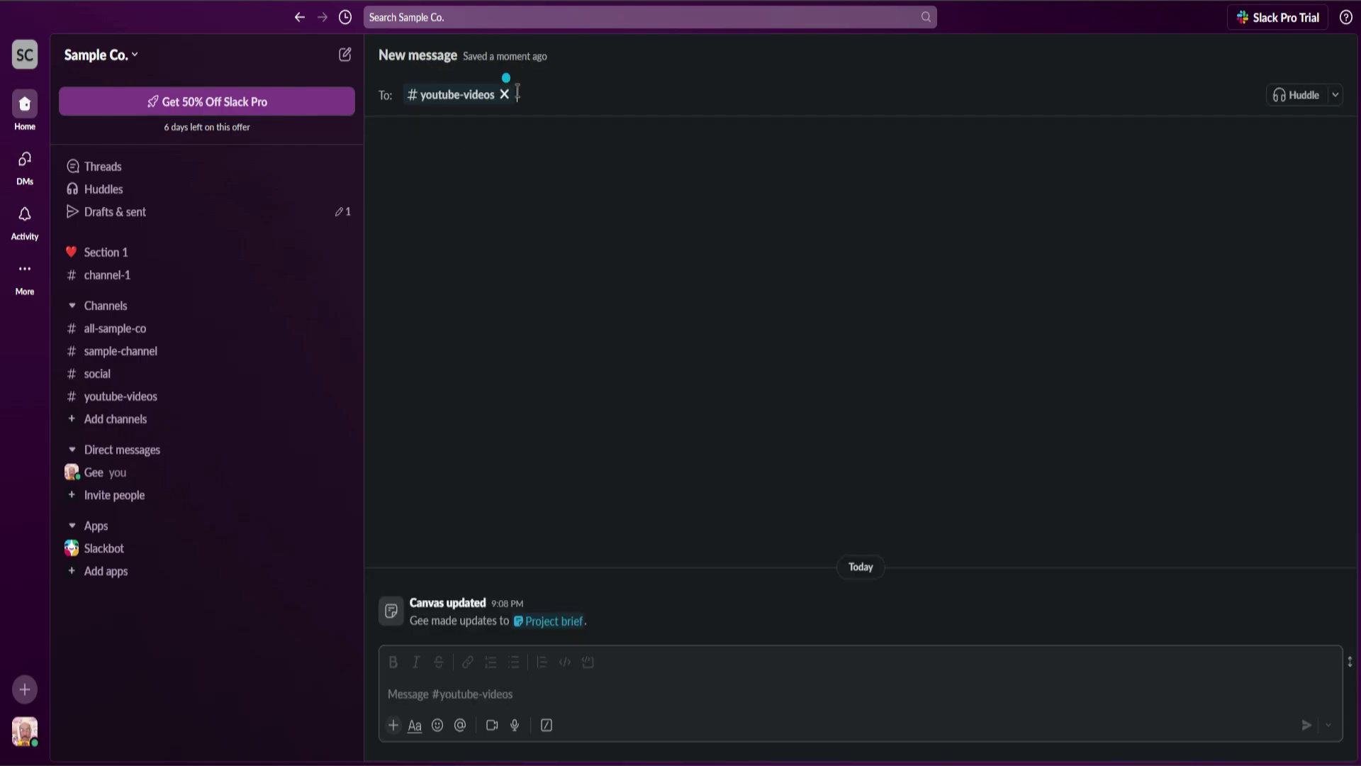
left_click(546, 84)
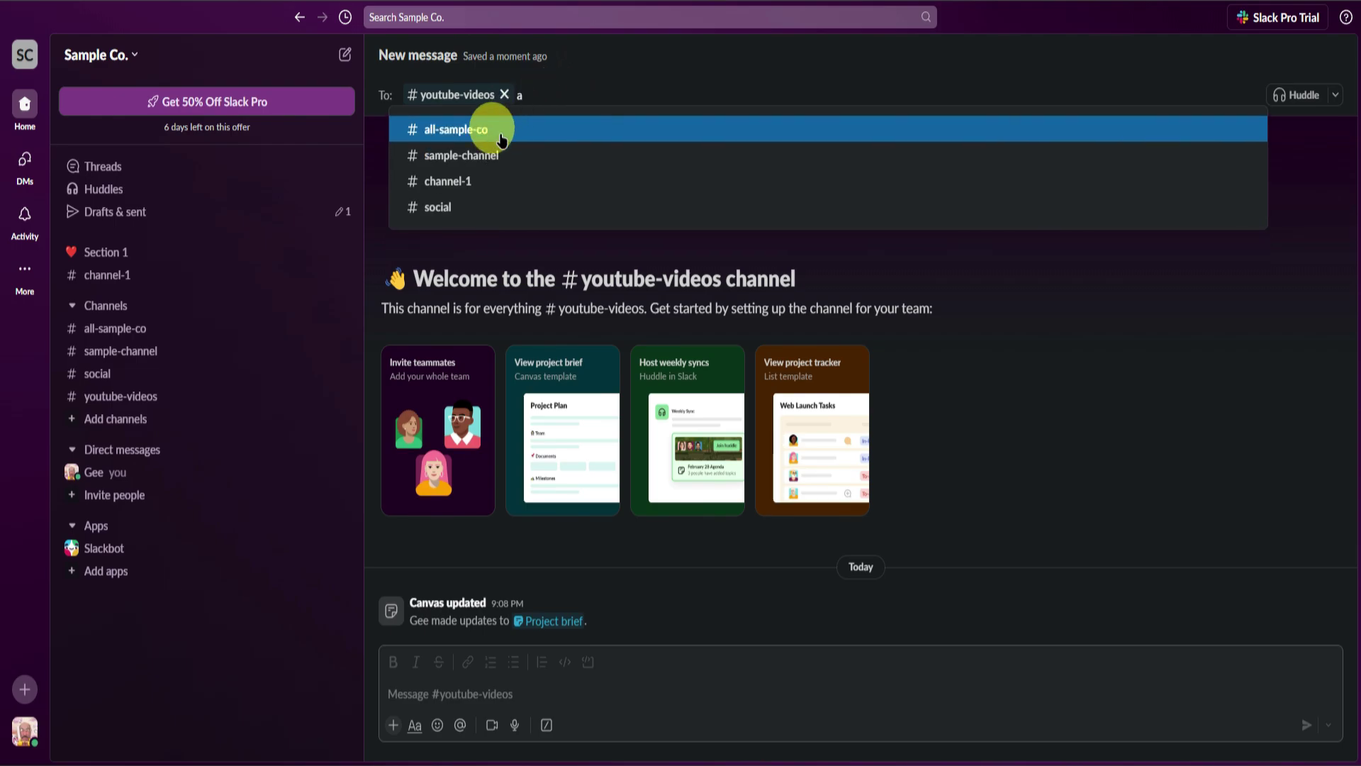
left_click(489, 128)
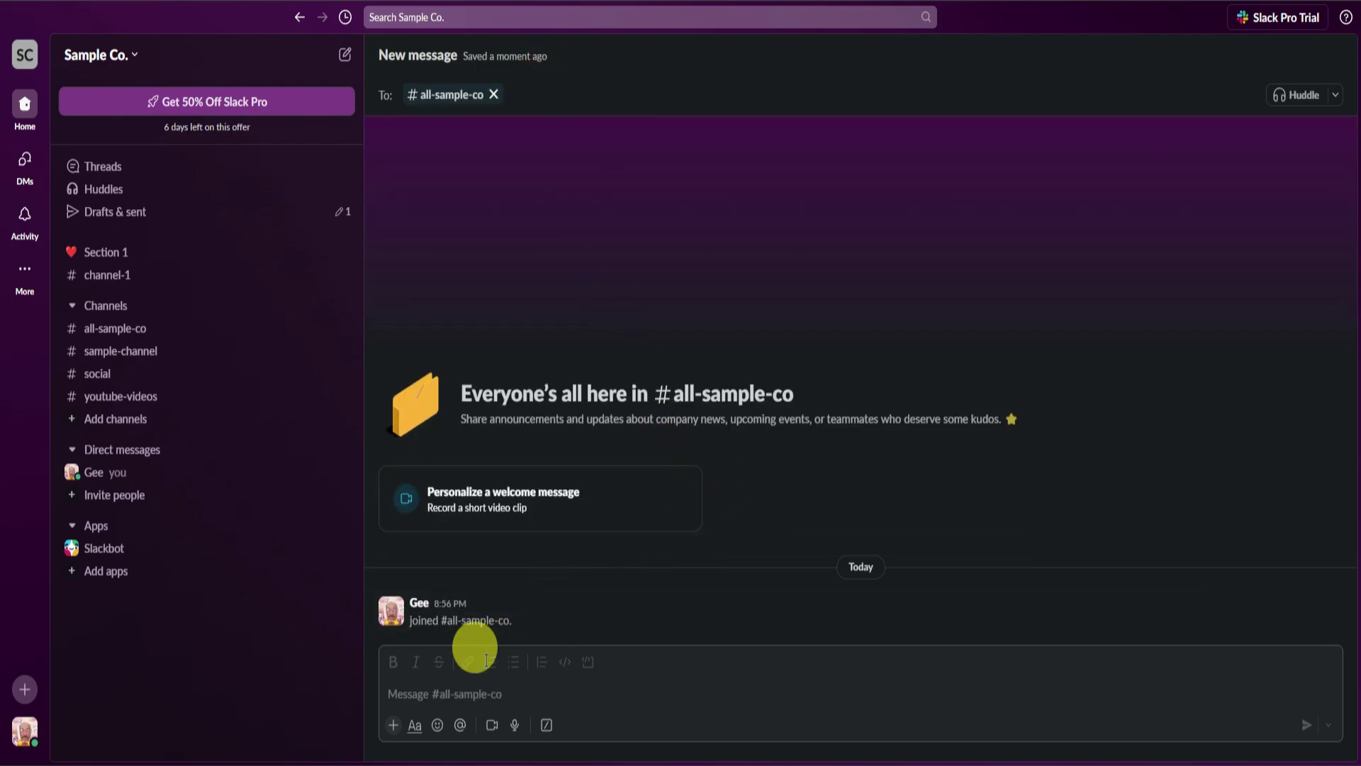
left_click(475, 691)
type("asdfsdfsdfsdfsdfd")
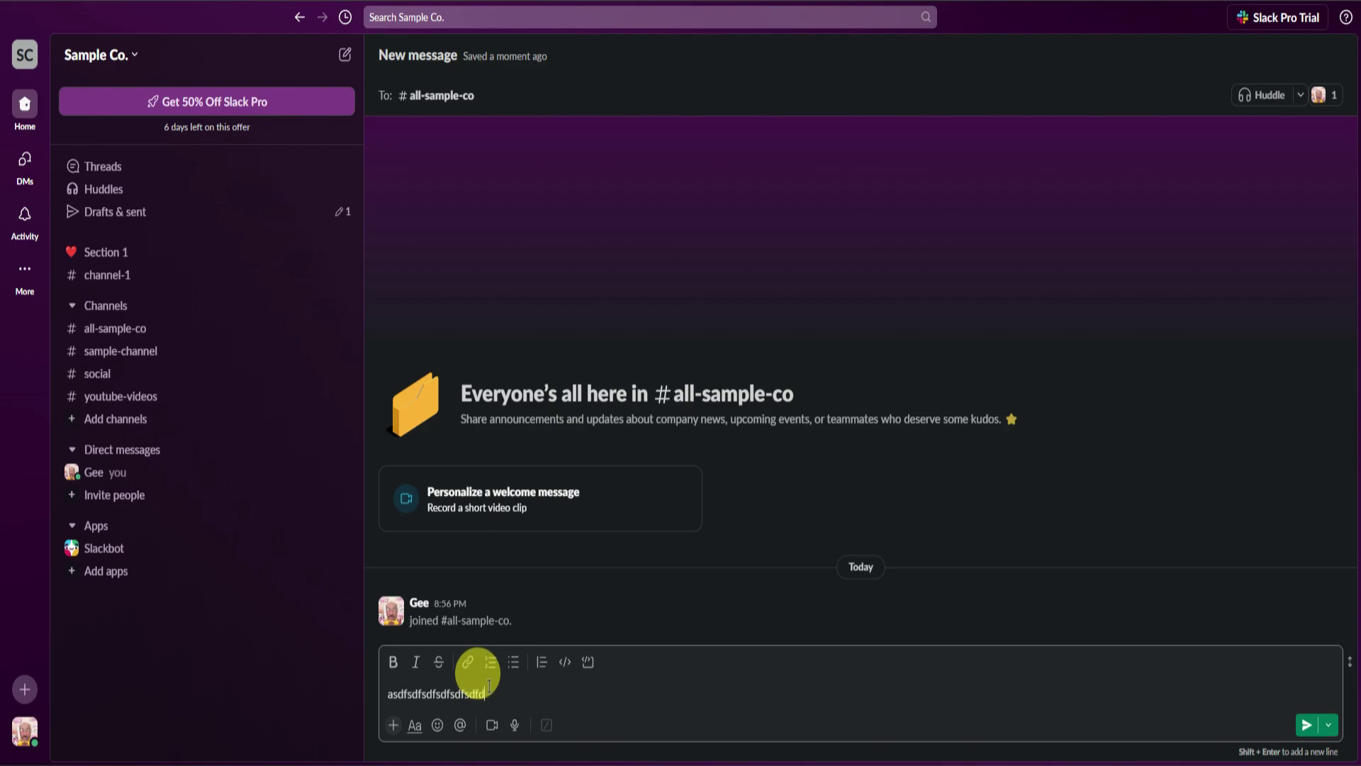
key("Return")
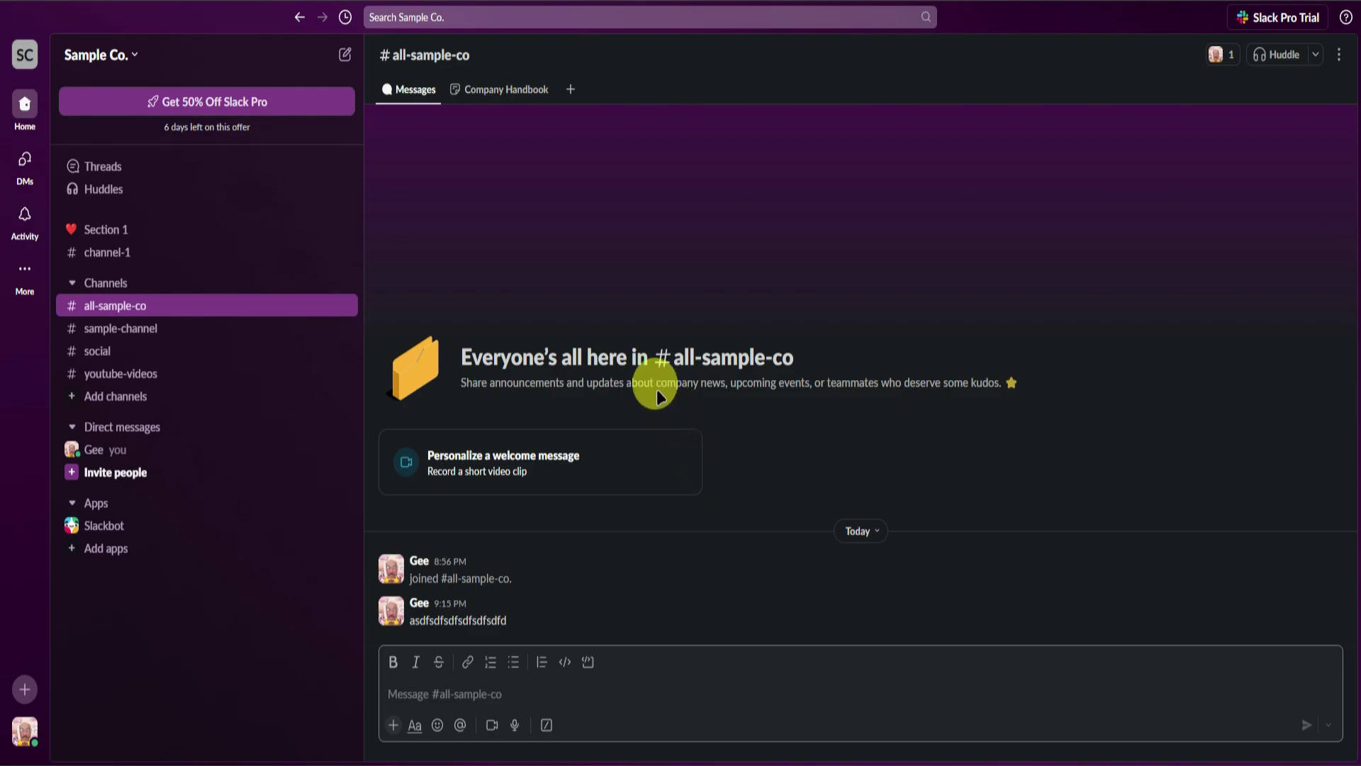
left_click(138, 57)
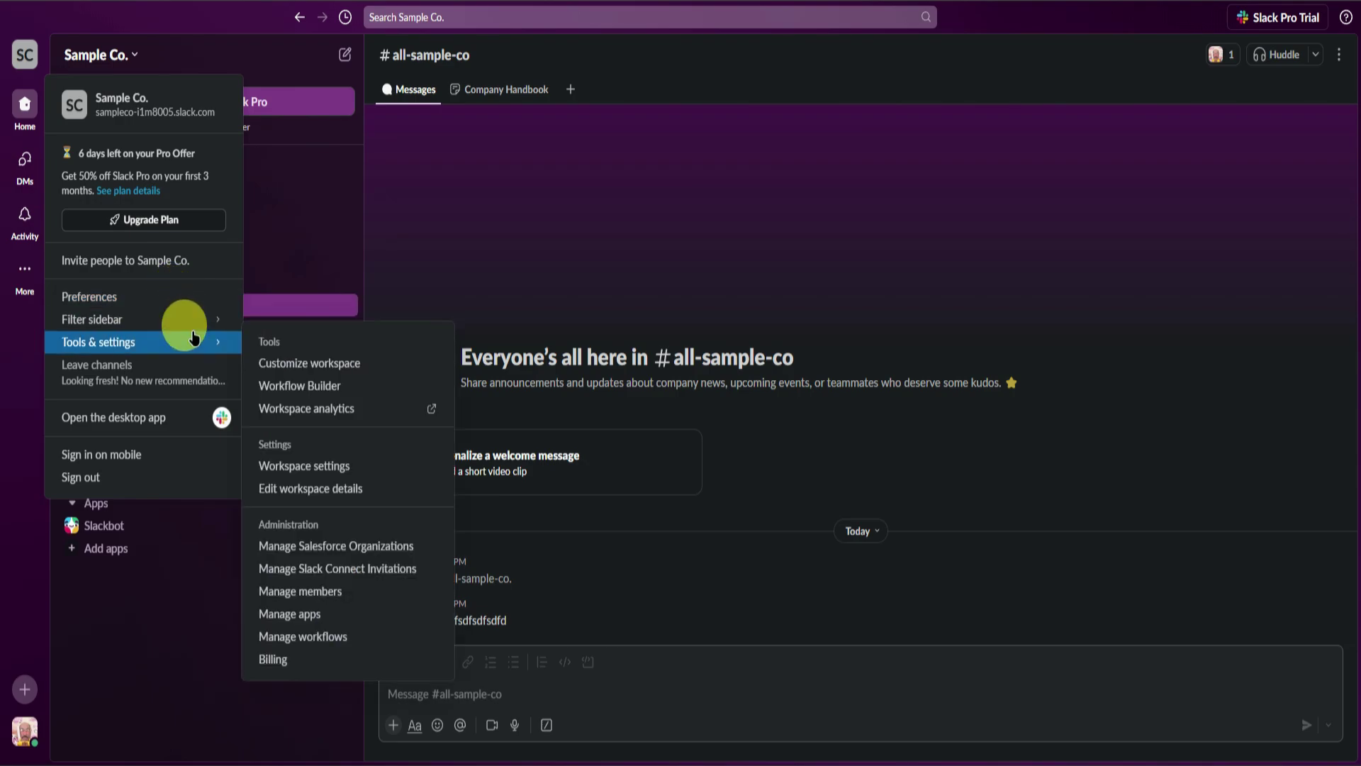
mouse_move(192, 323)
mouse_move(234, 347)
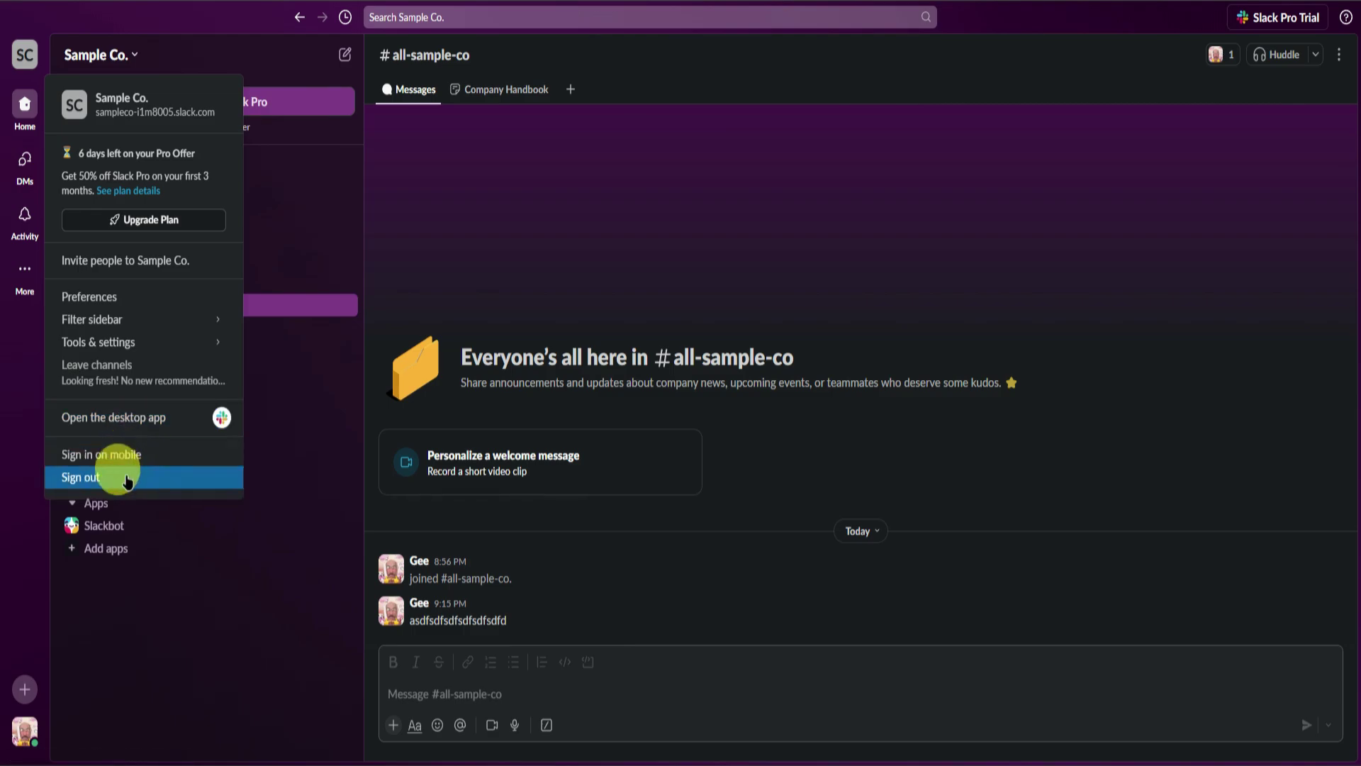
left_click(272, 469)
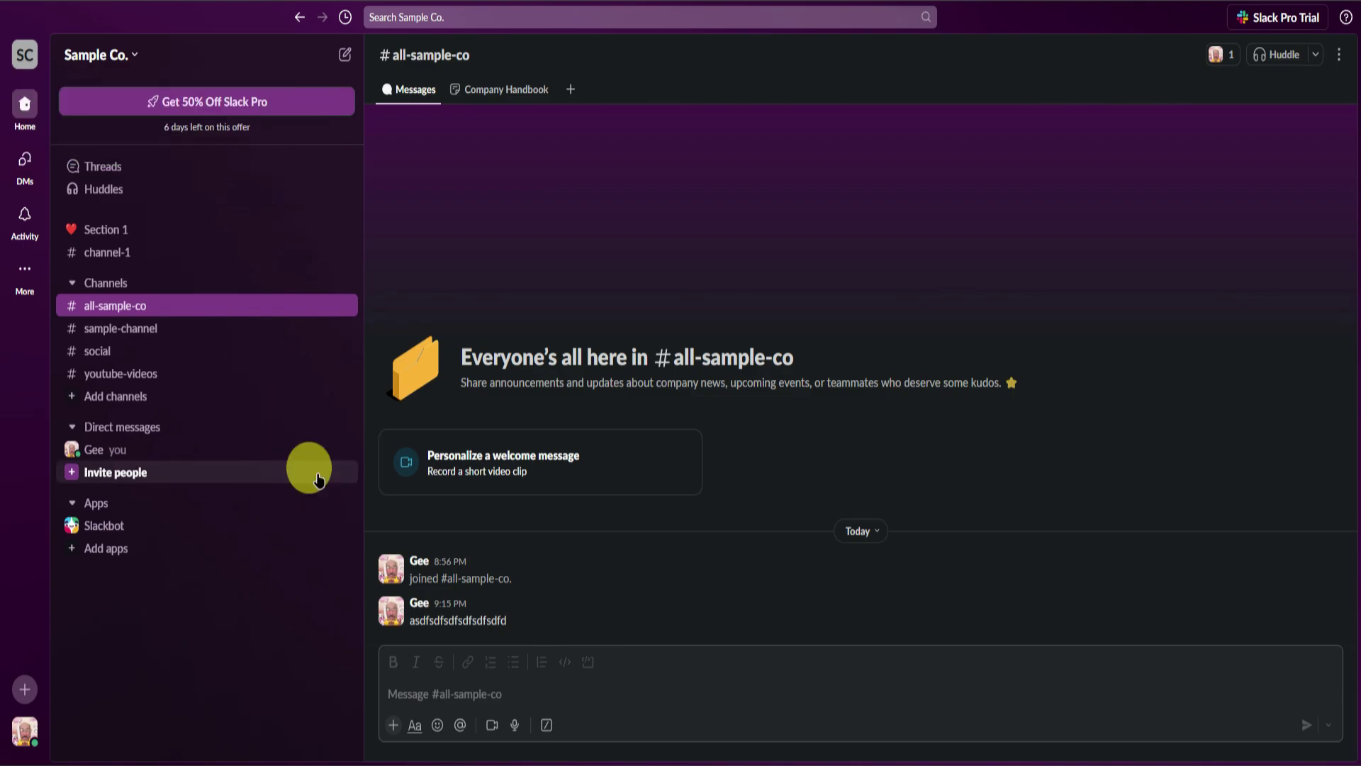
mouse_move(29, 62)
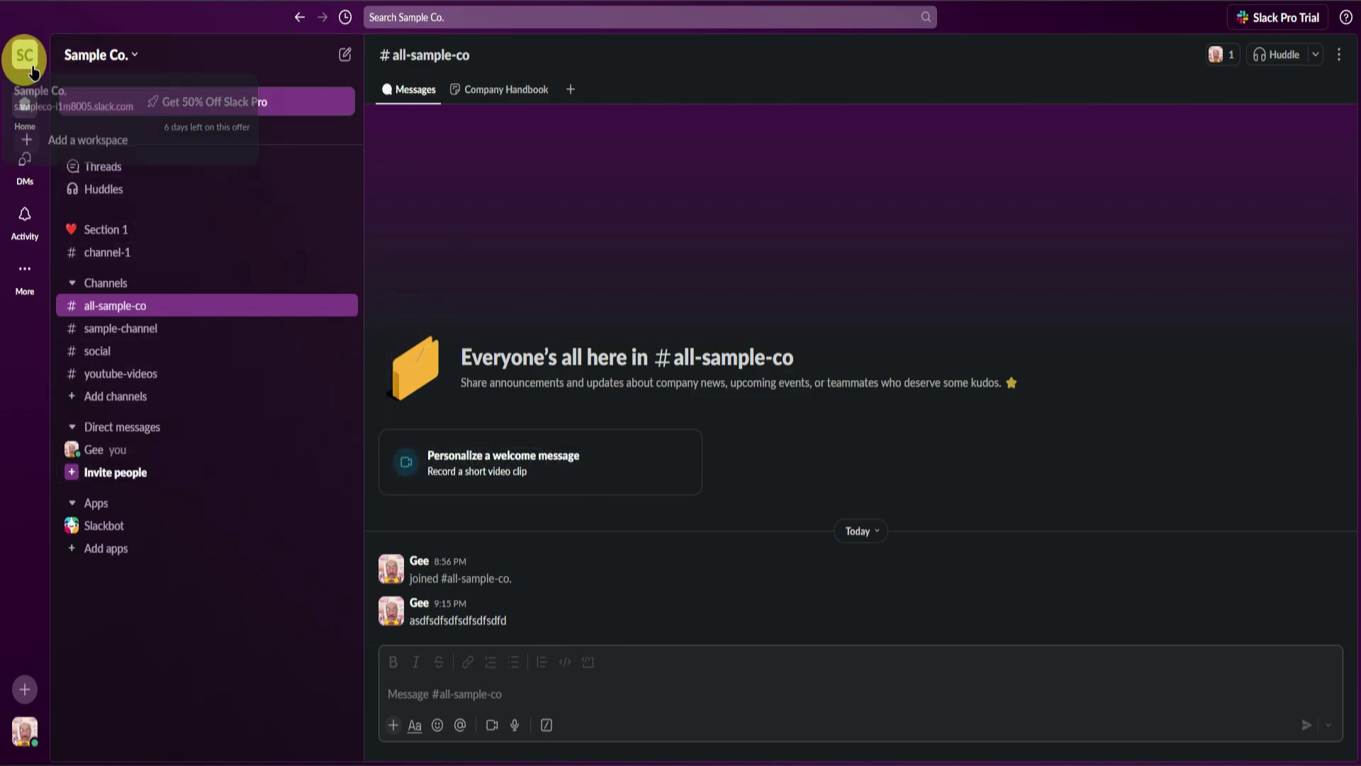
left_click(90, 143)
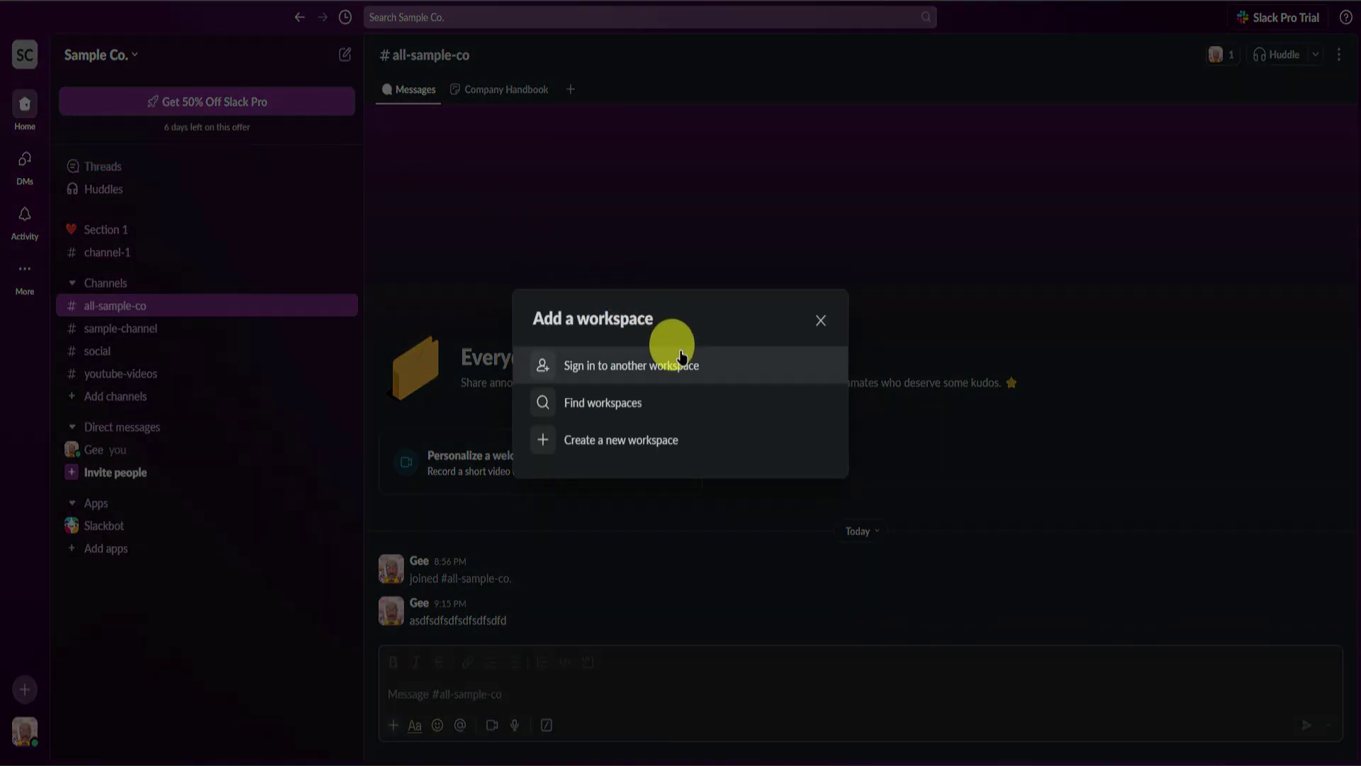
left_click(650, 441)
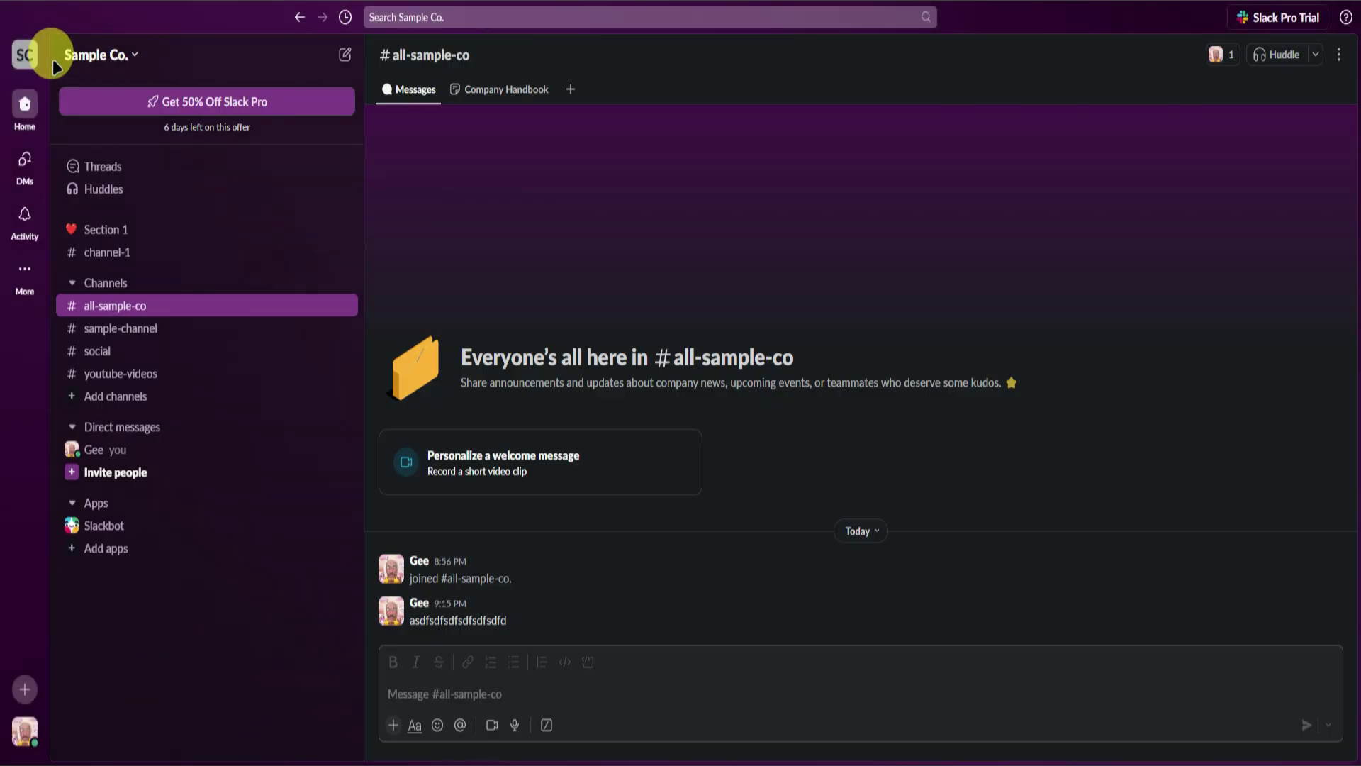
left_click(24, 54)
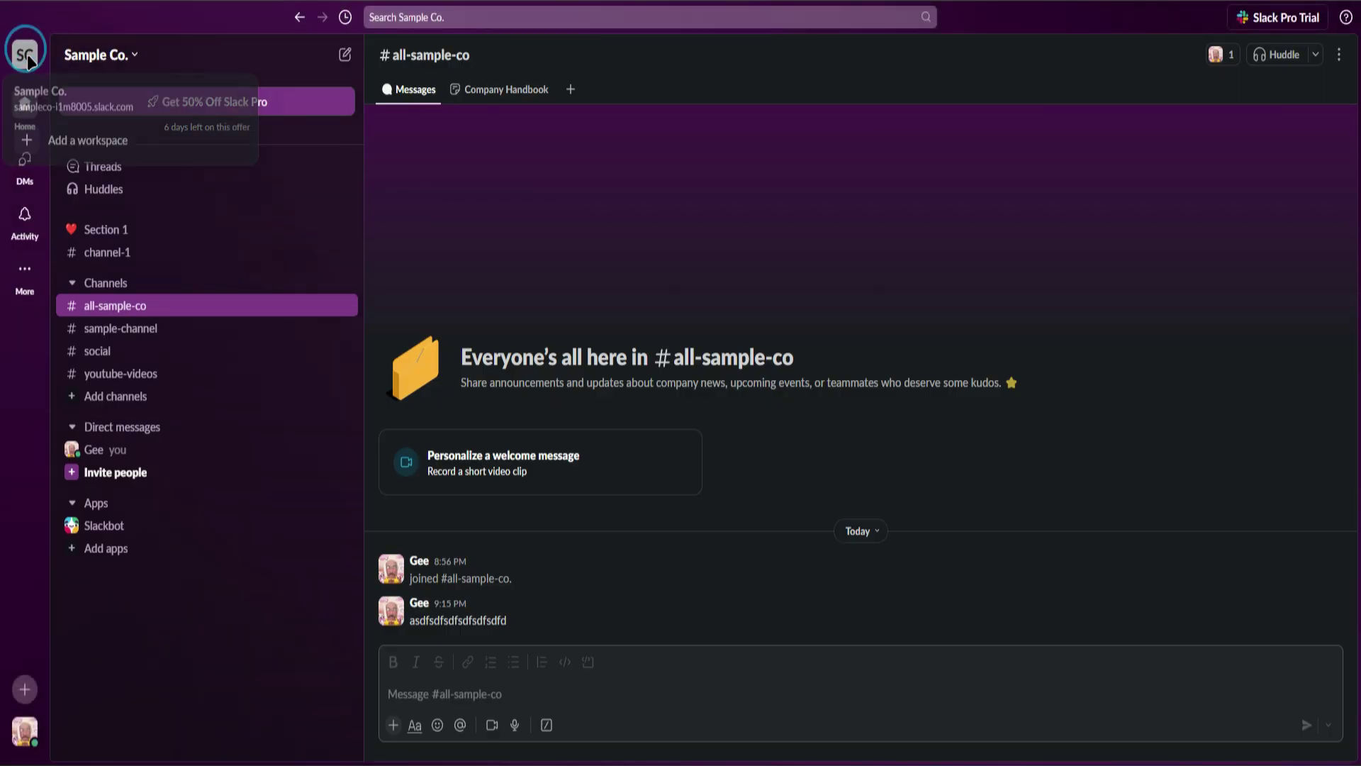
left_click(90, 142)
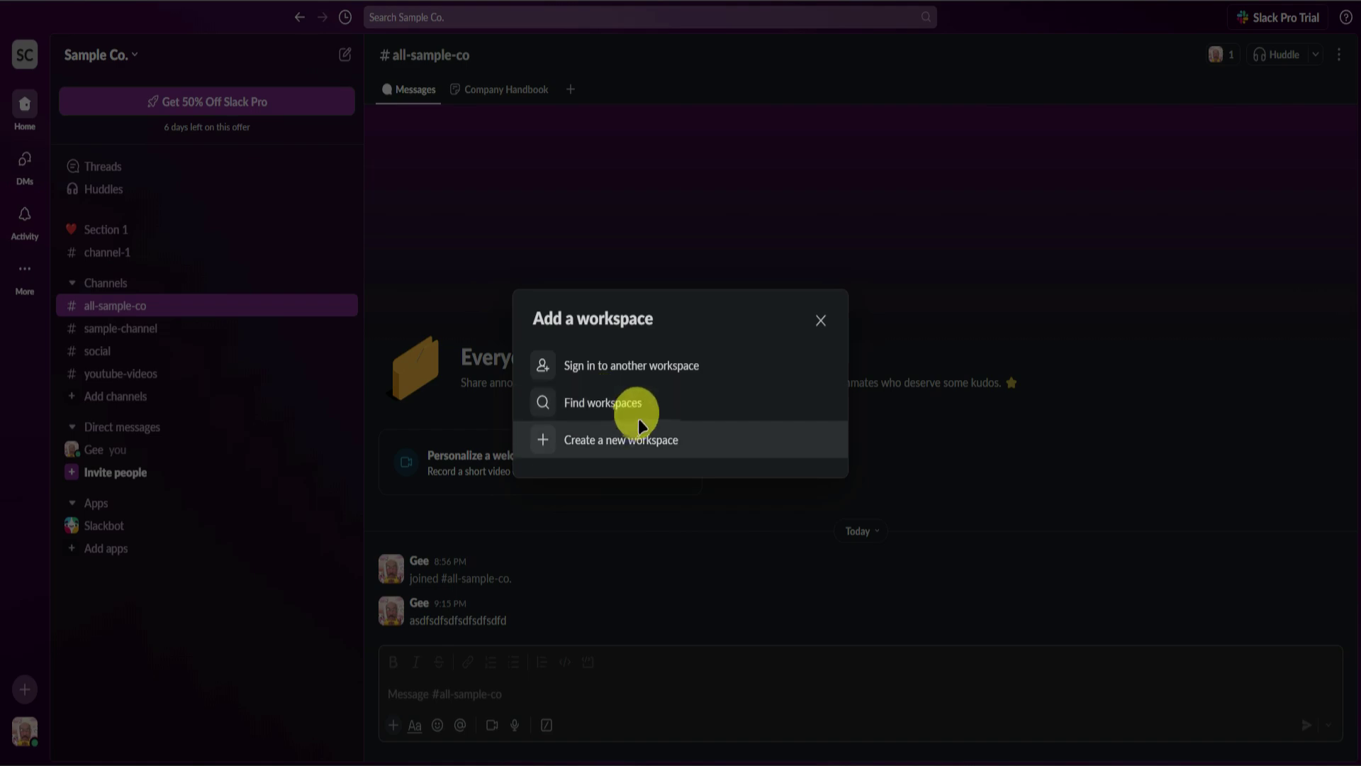
left_click(820, 318)
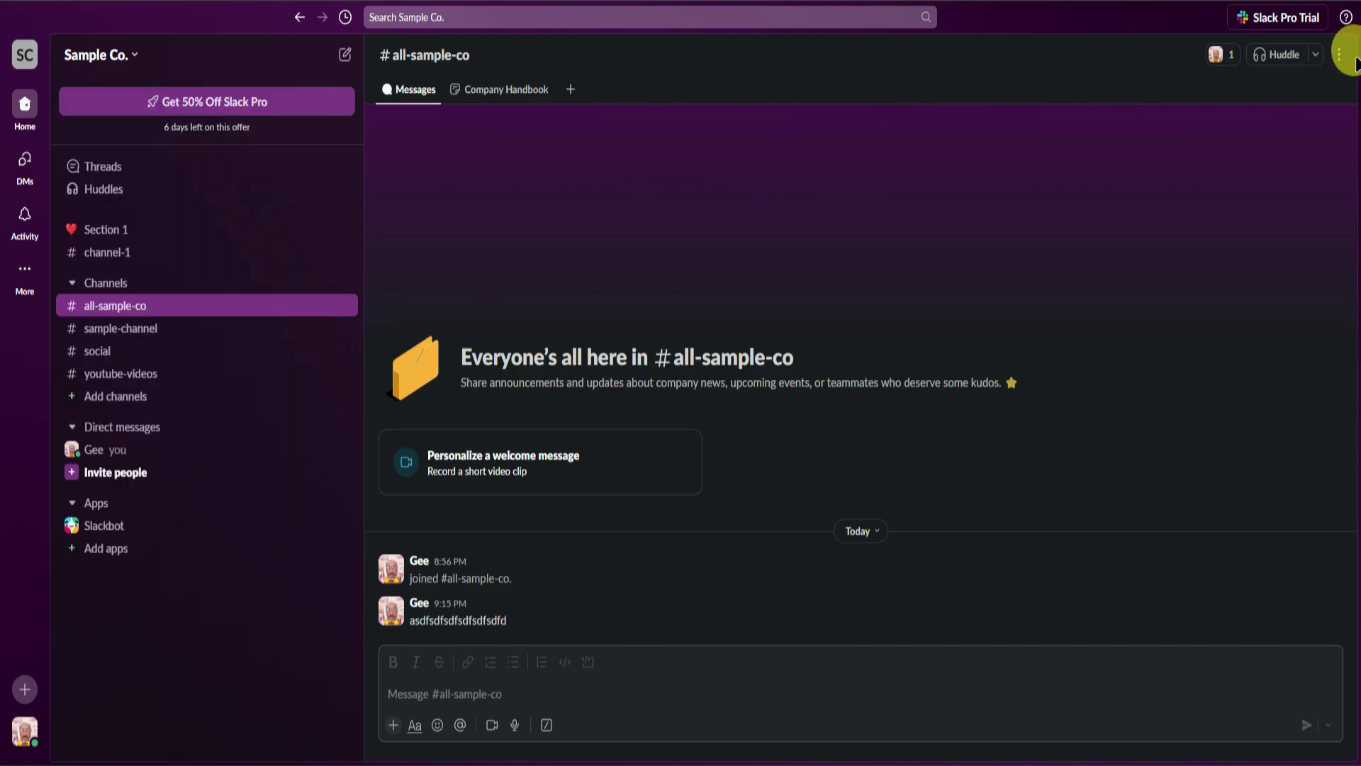
Step: Stop at Direct messages, then view the empty Activity page
mouse_move(23, 195)
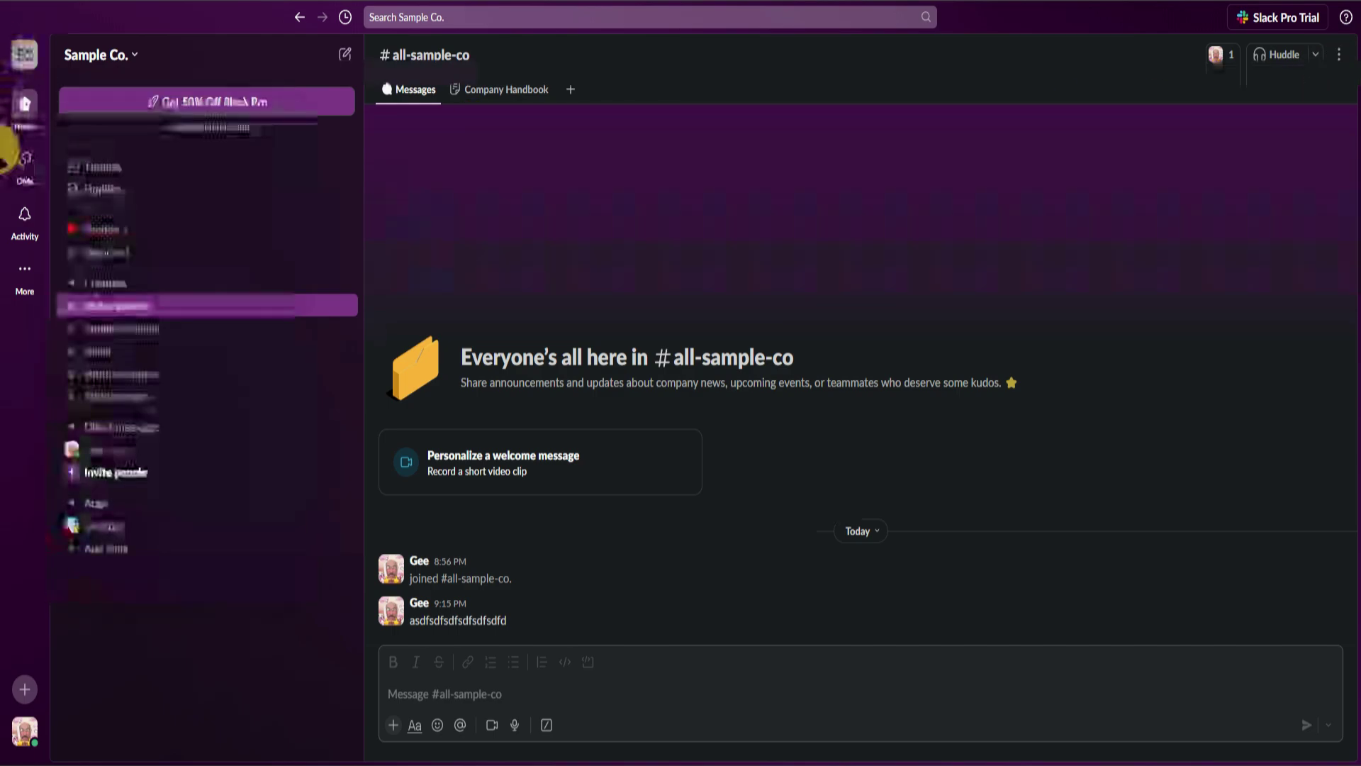
left_click(22, 157)
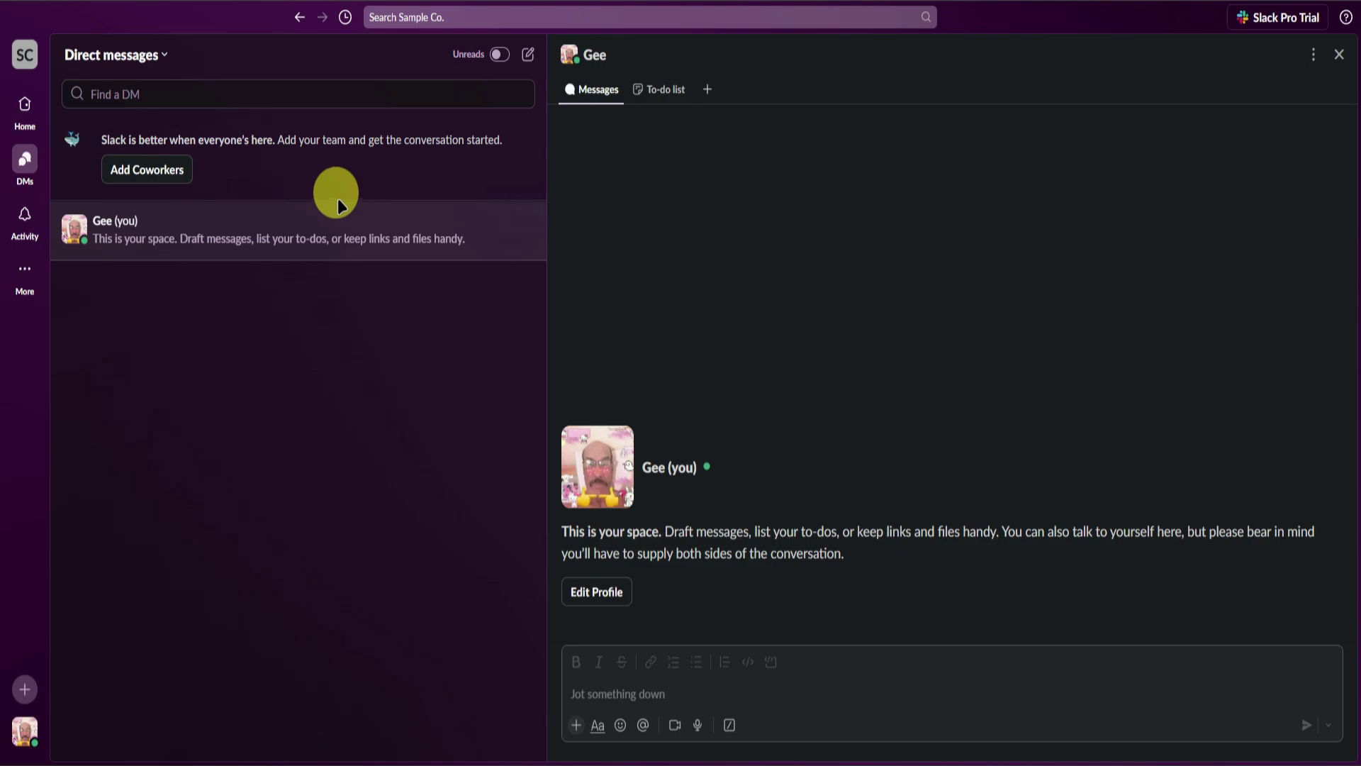
left_click(24, 215)
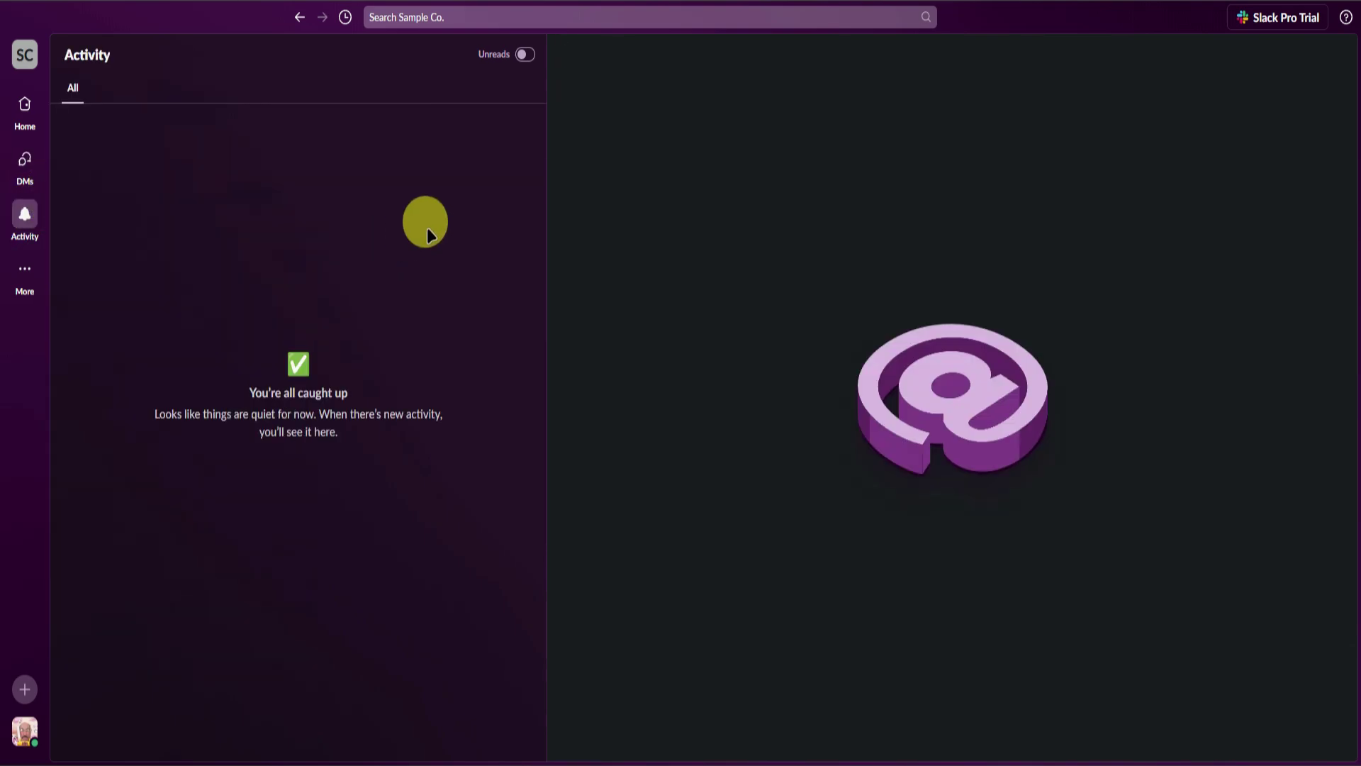